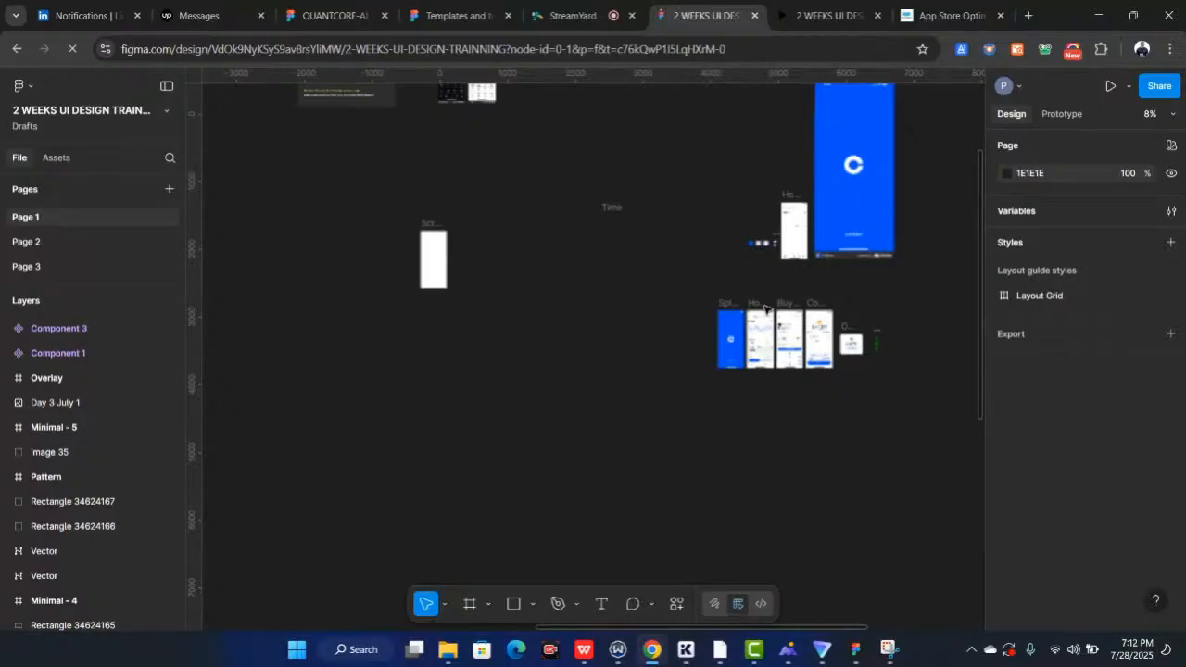
# Preview the prototype starting from the Splash screen frame
pyautogui.hscroll(1, 765, 310)
pyautogui.hscroll(1, 612, 322)
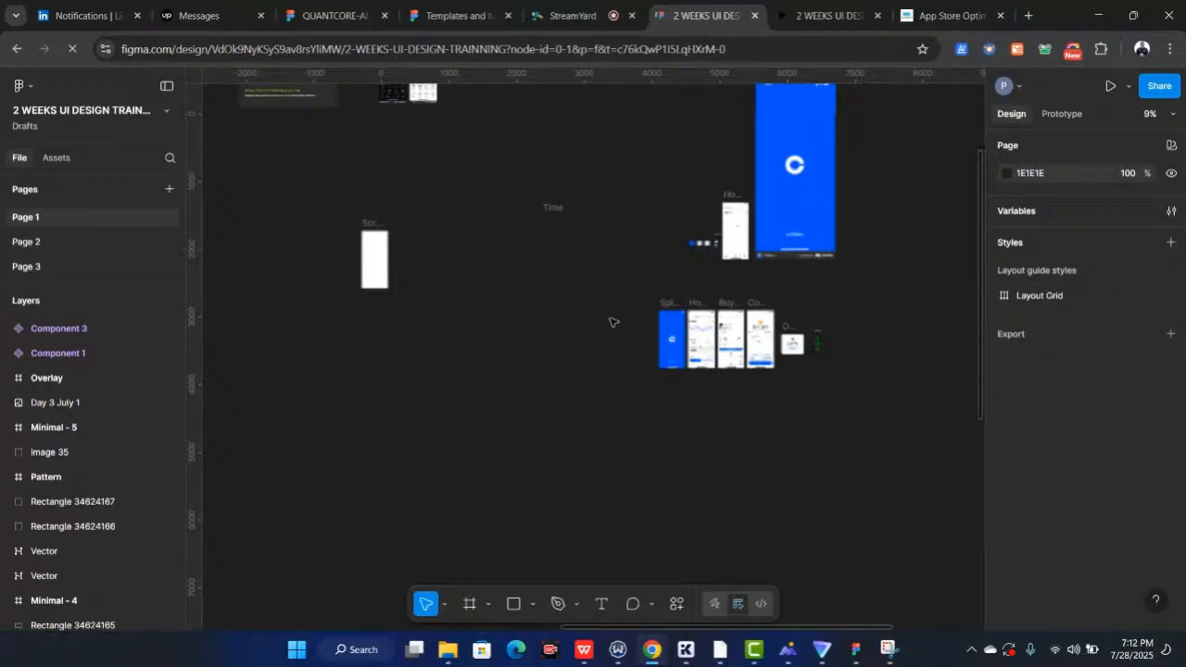
pyautogui.scroll(5, 732, 345)
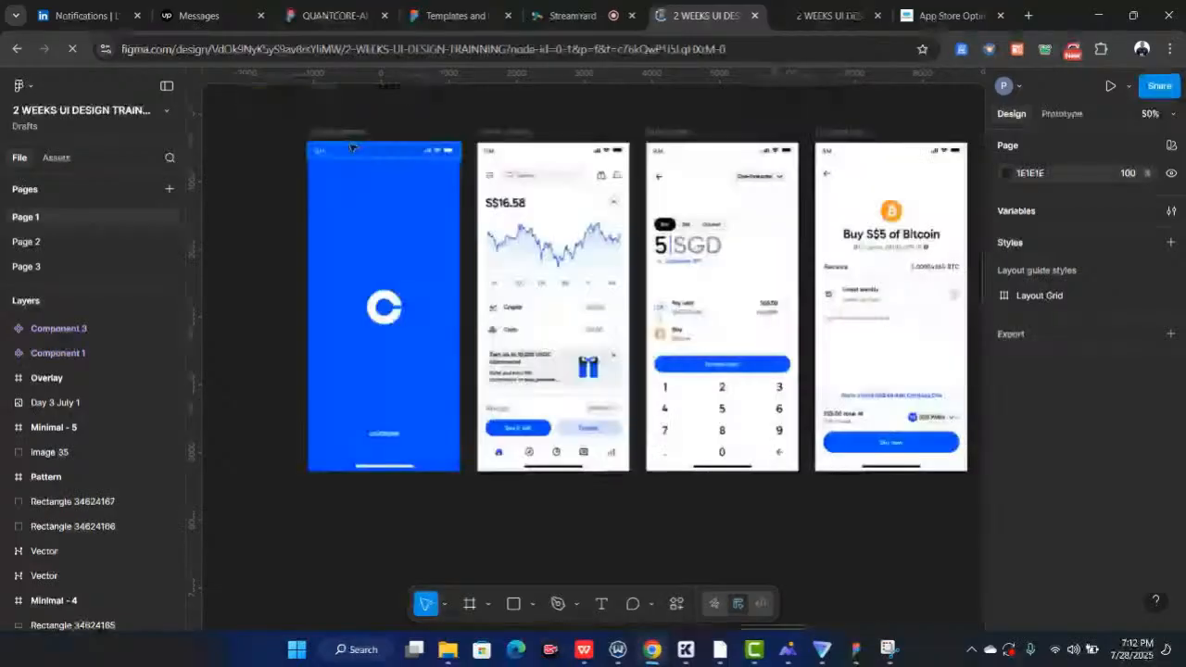
pyautogui.hscroll(-2, 722, 345)
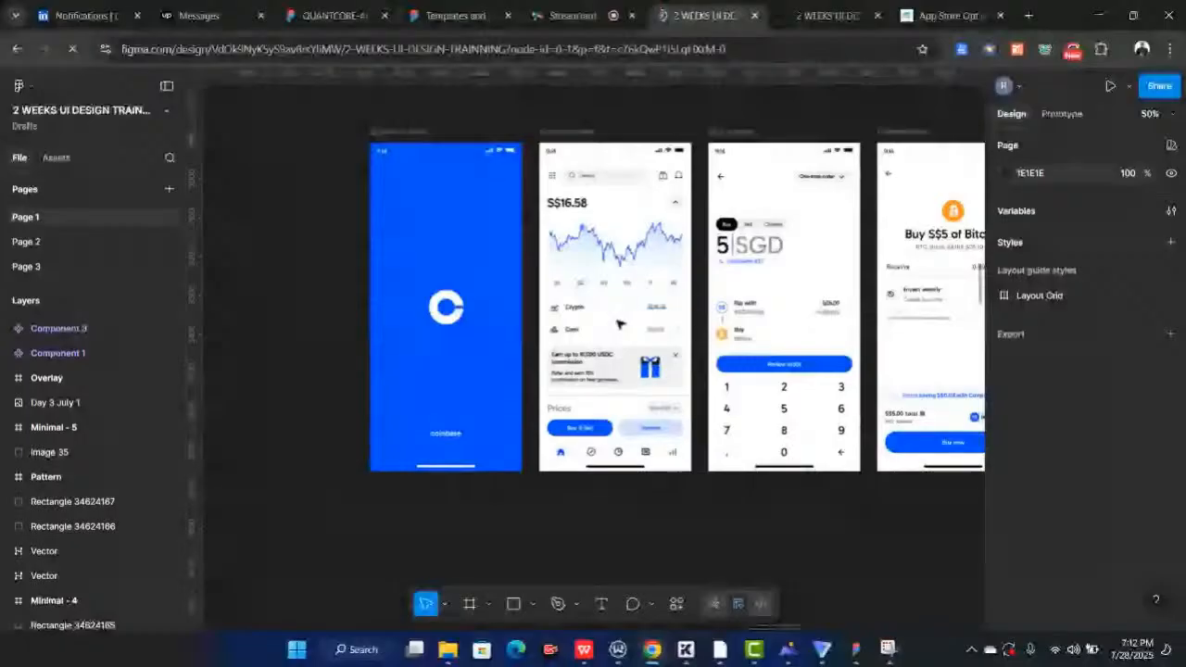
pyautogui.scroll(-3, 618, 323)
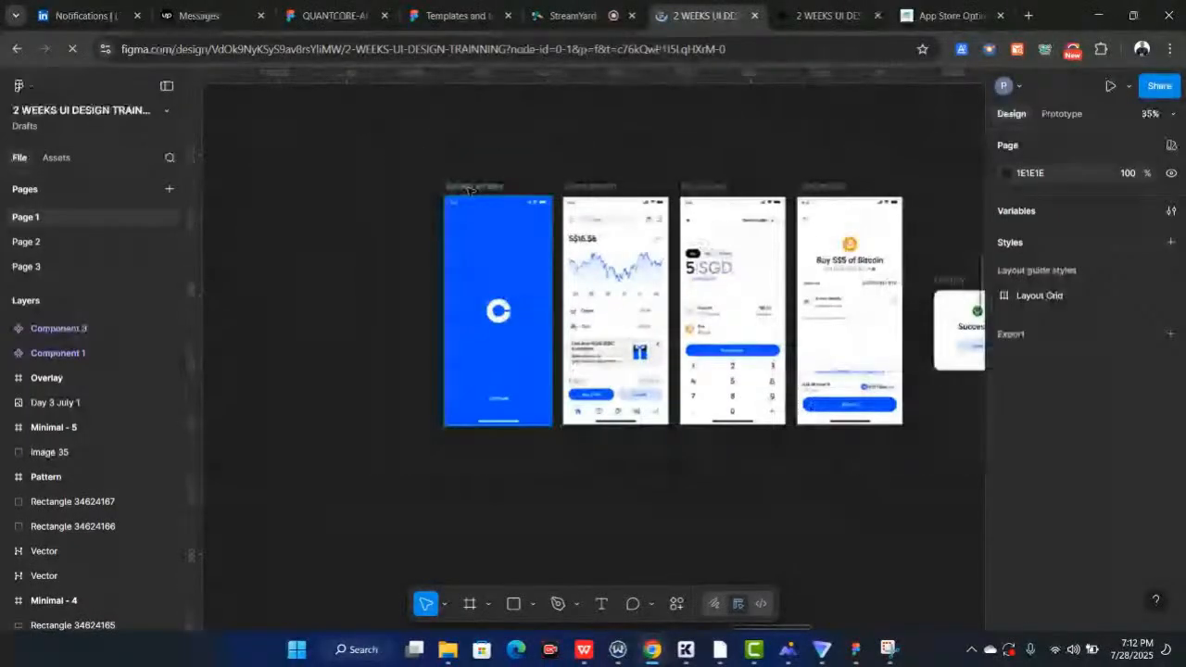
pyautogui.click(470, 190)
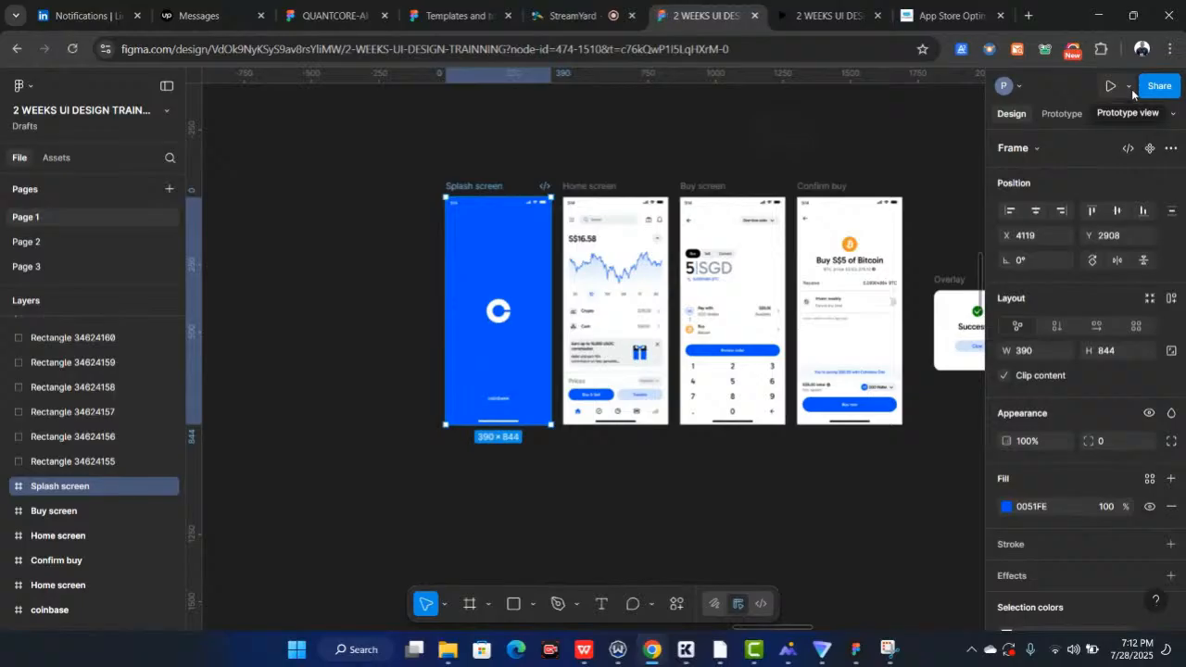
pyautogui.click(1130, 87)
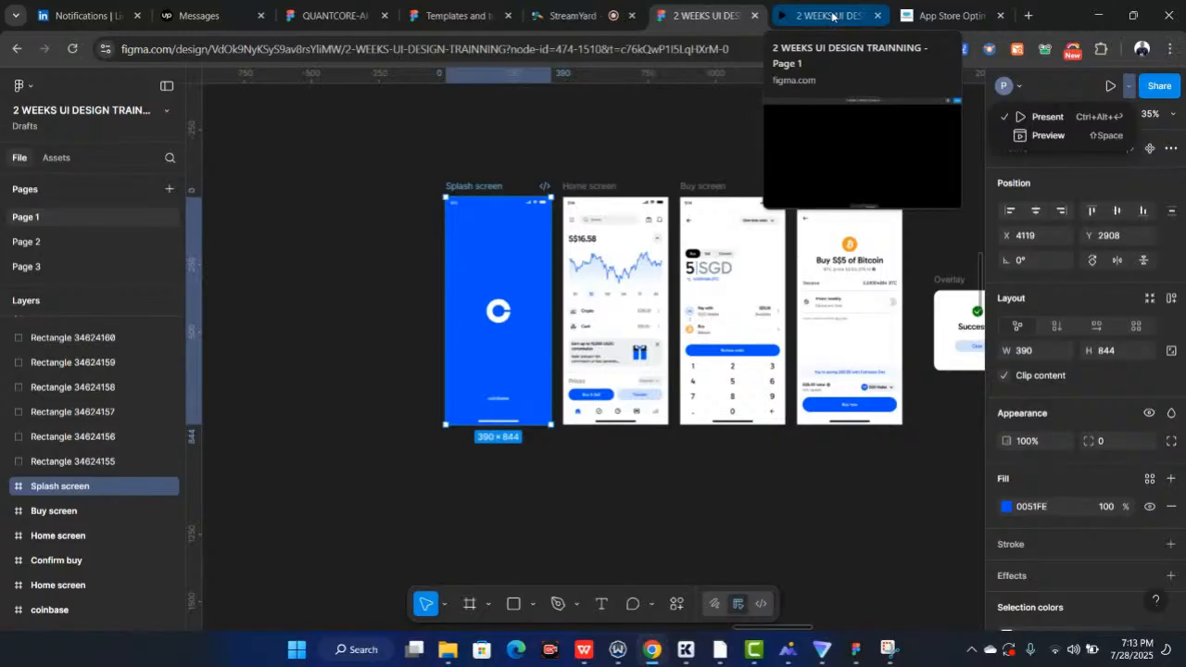
pyautogui.click(1042, 137)
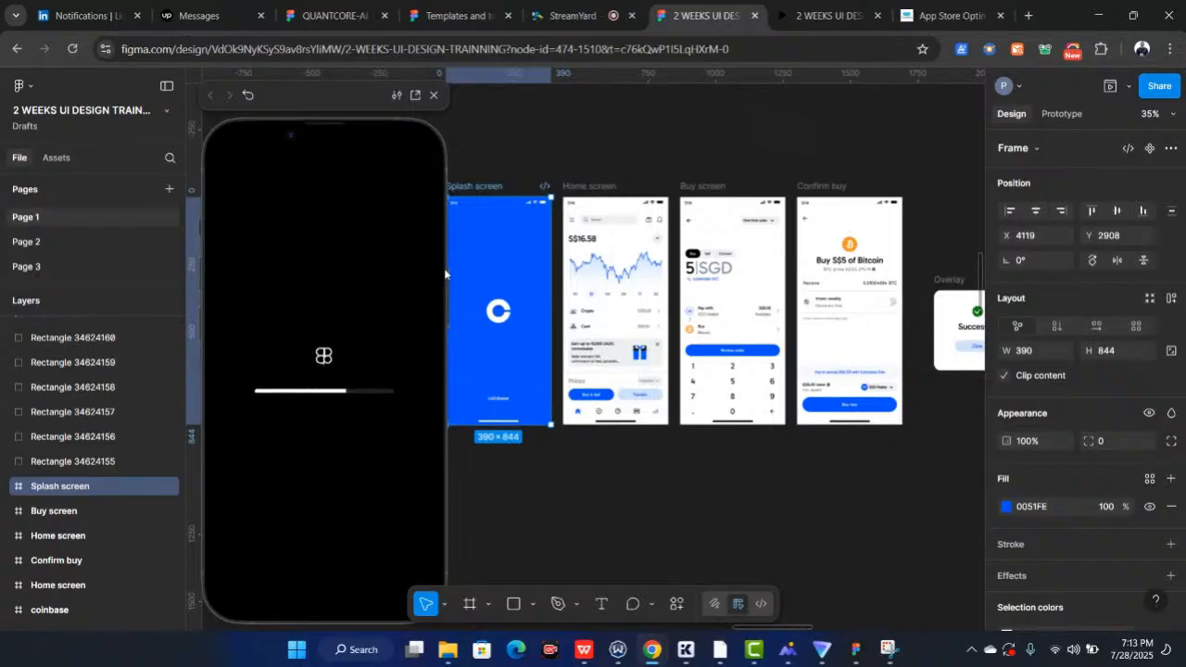
# In the prototype view, open the Buy & Sell flow from the home screen, go back, and open it again
pyautogui.hscroll(-2, 445, 273)
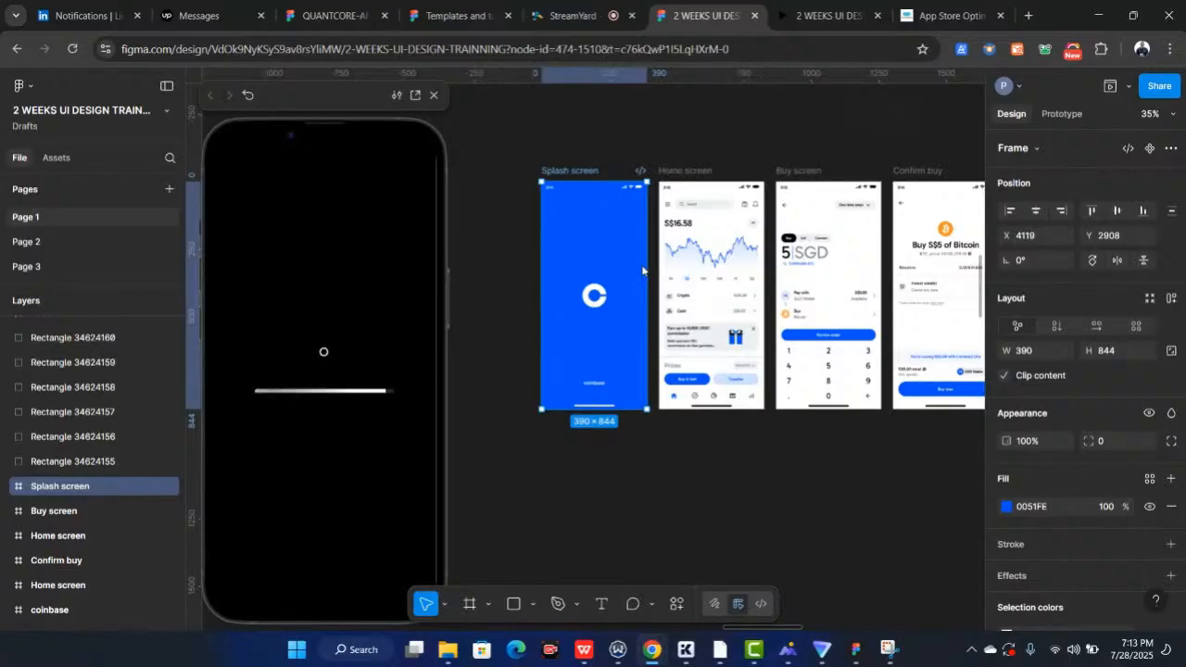
pyautogui.click(806, 20)
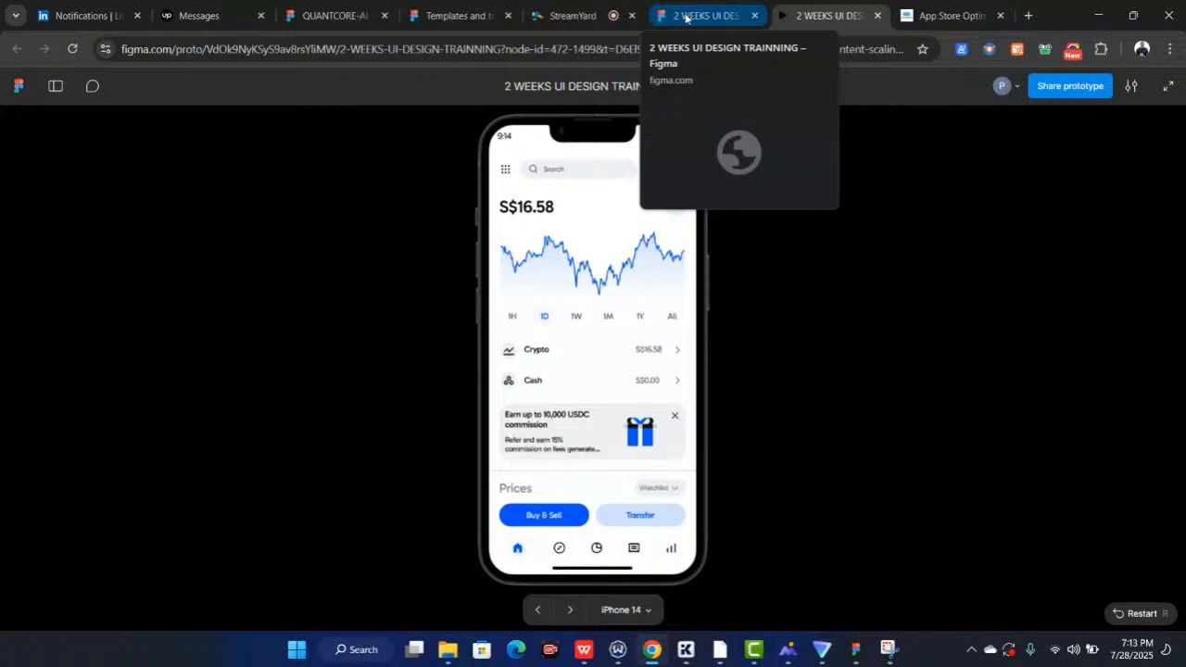
pyautogui.click(688, 18)
pyautogui.click(798, 18)
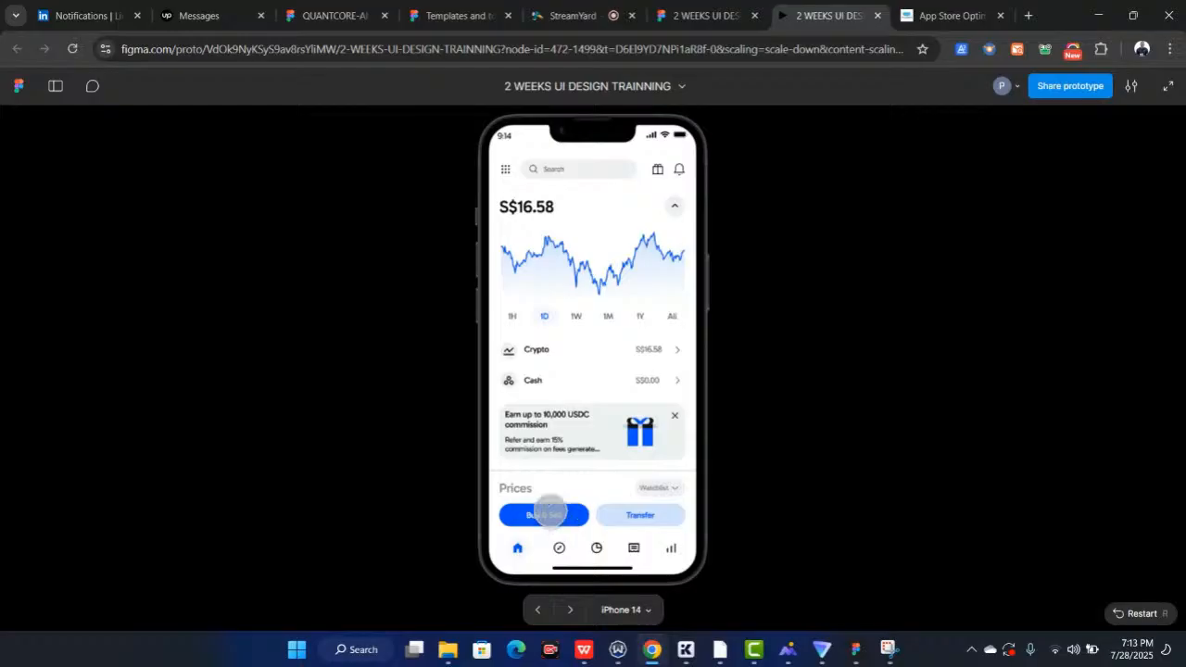
pyautogui.click(545, 516)
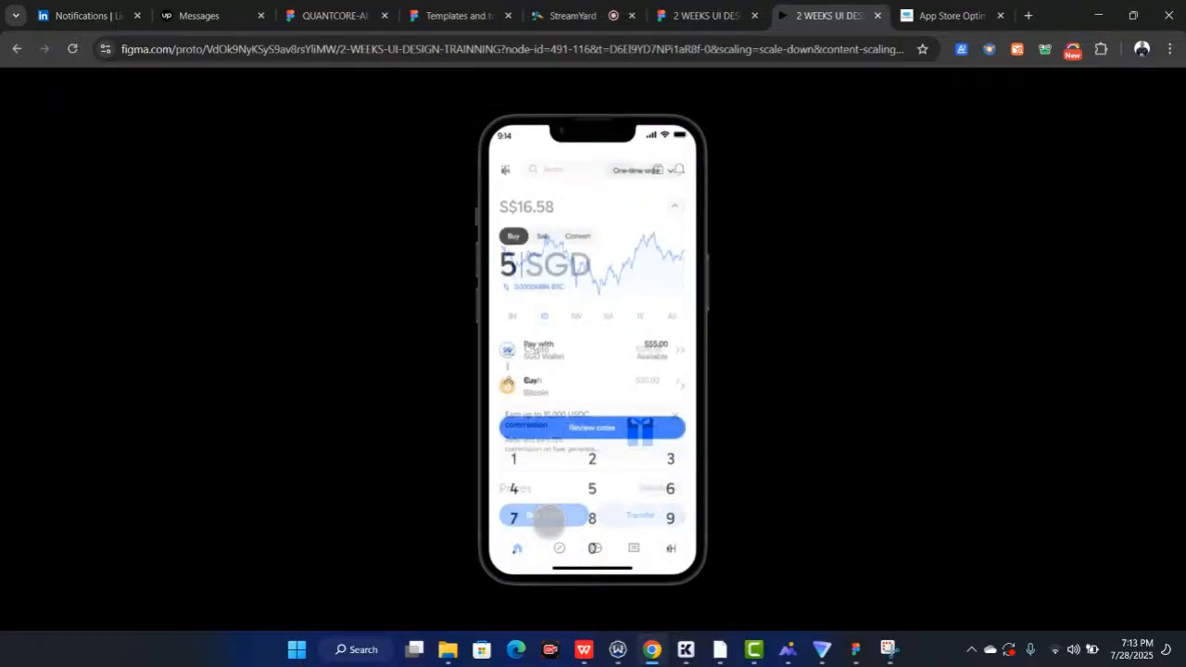
pyautogui.click(508, 170)
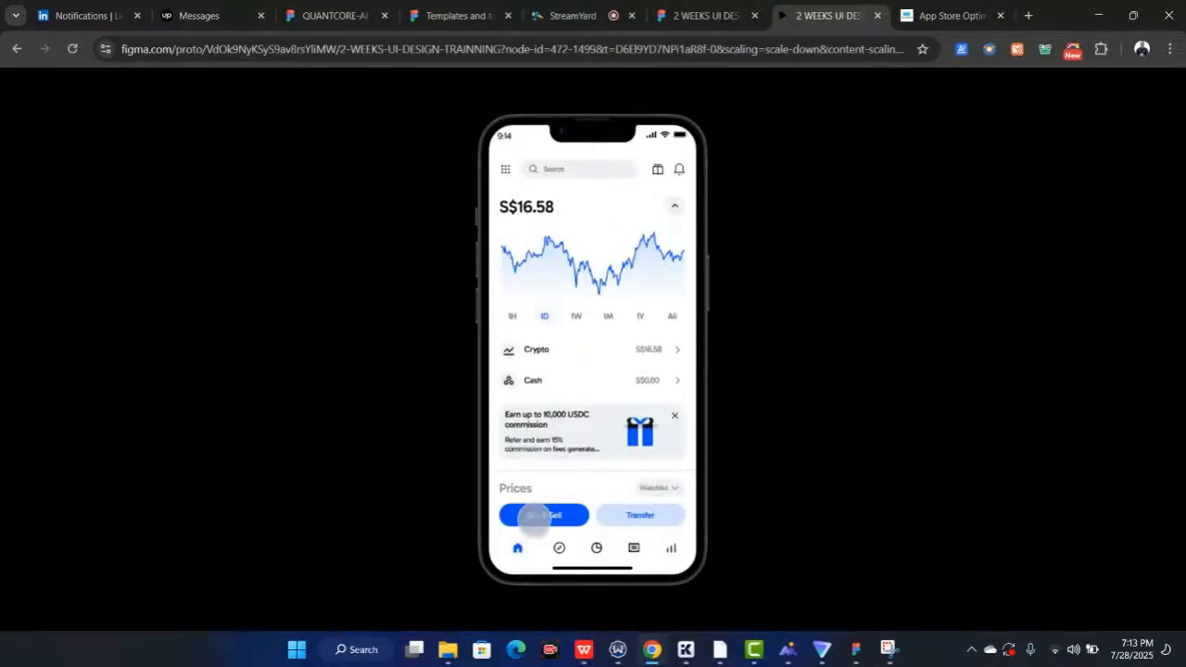
pyautogui.click(544, 517)
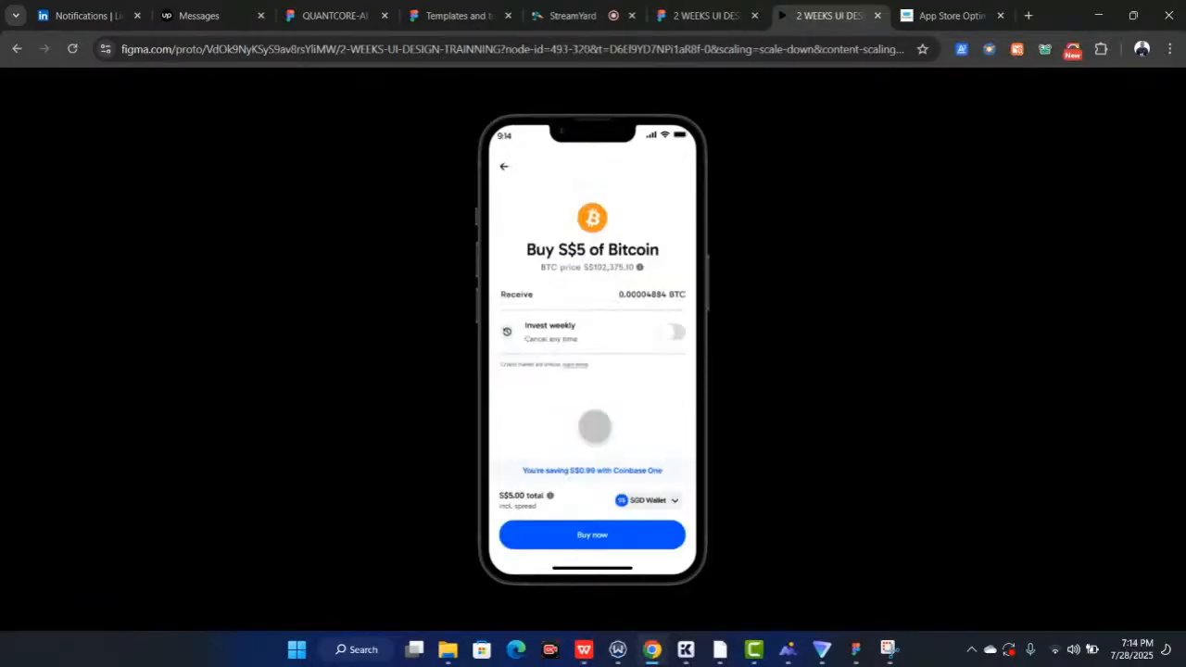
# Test the Invest weekly toggle, buy now, and close the Successful modal in the prototype
pyautogui.click(665, 333)
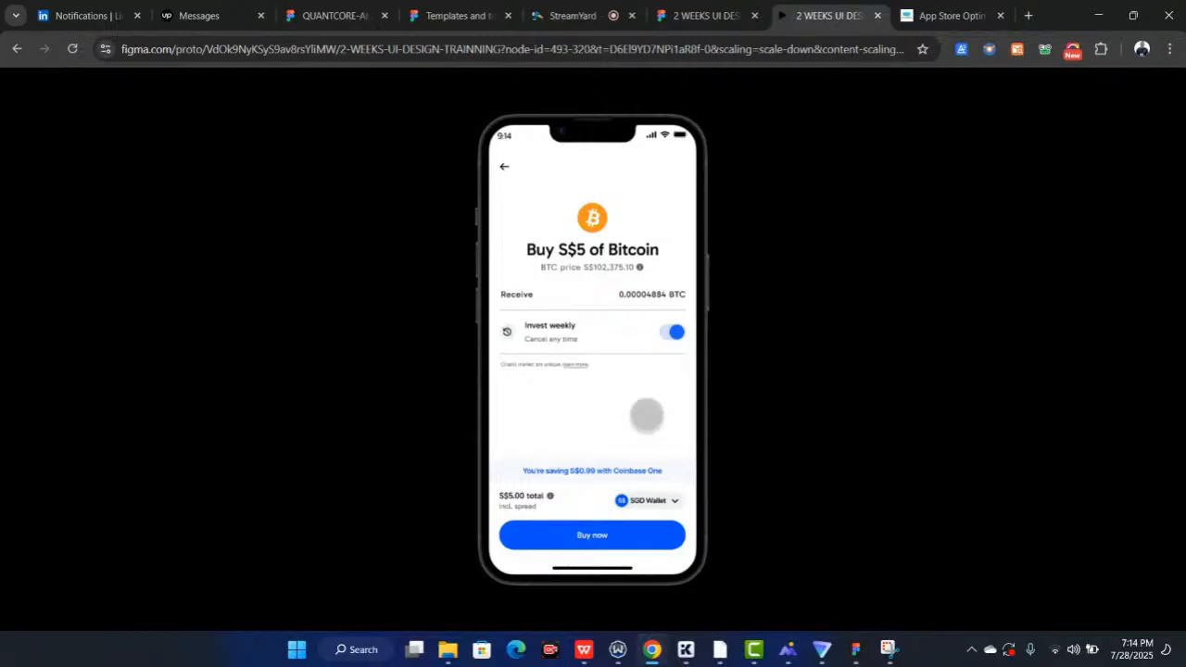
pyautogui.click(673, 334)
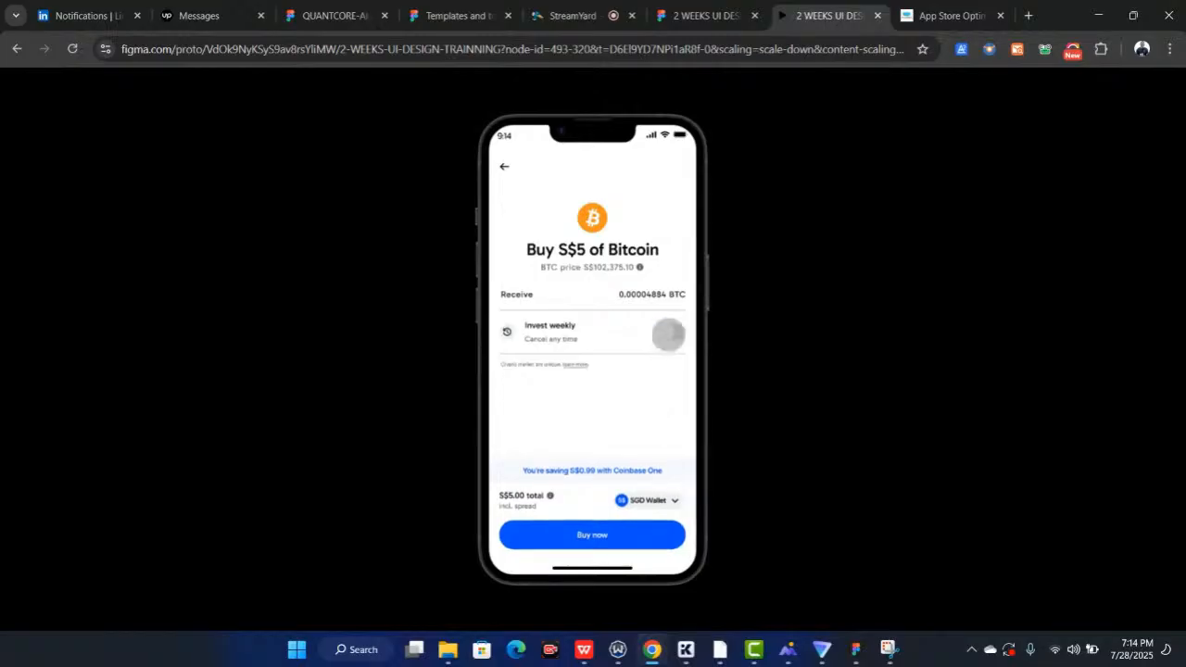
pyautogui.click(668, 334)
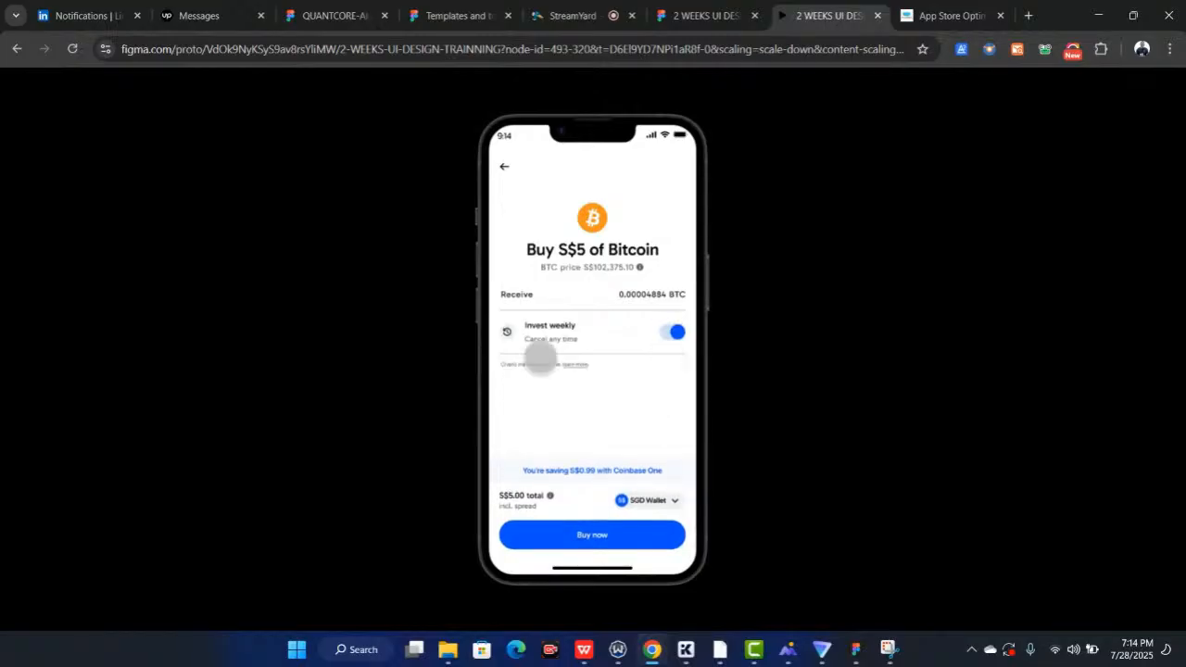
pyautogui.click(588, 536)
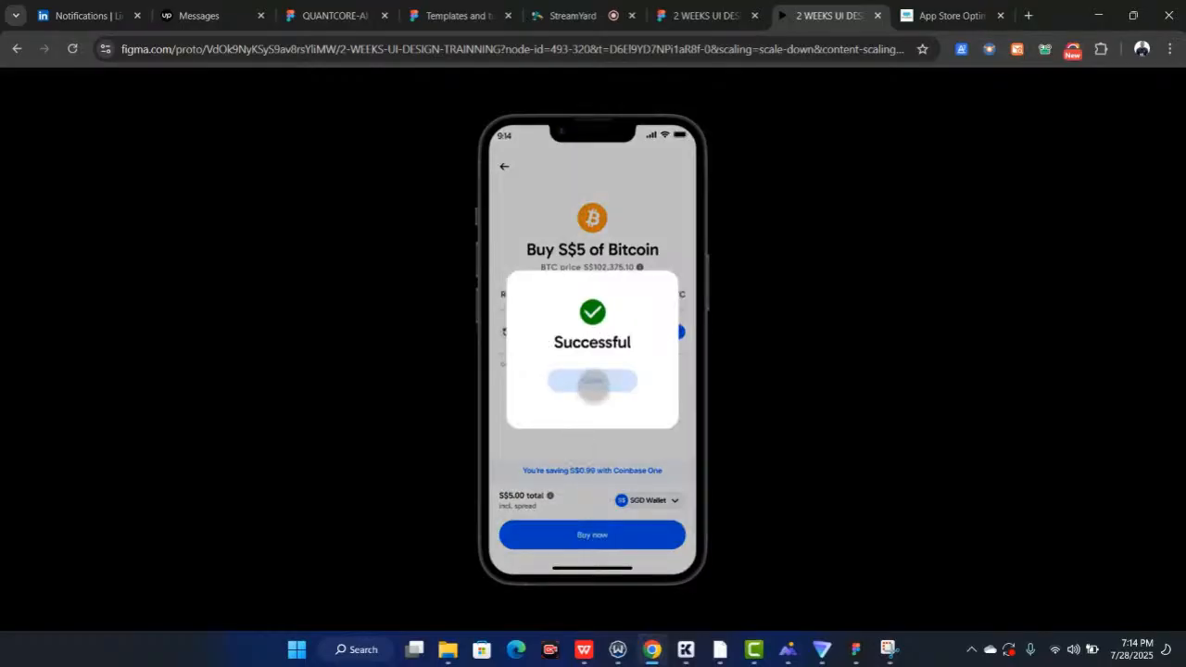
pyautogui.click(592, 380)
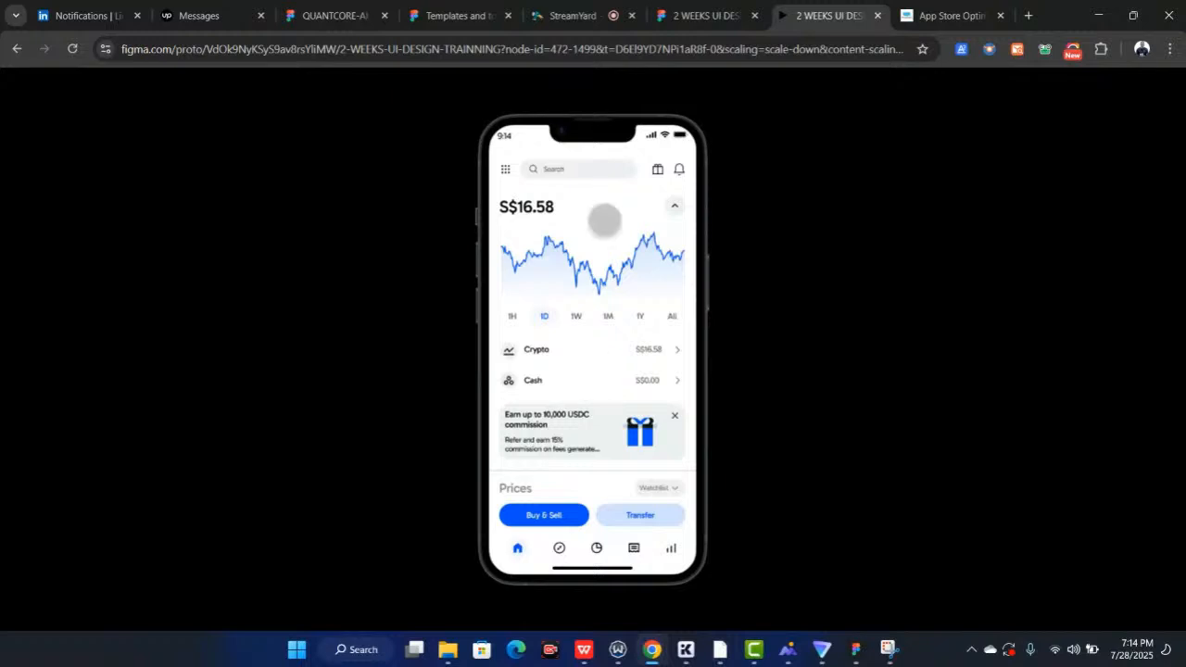
# Return to the design file and rename the blank frame below the Confirm buy screen to Success modal
pyautogui.click(692, 19)
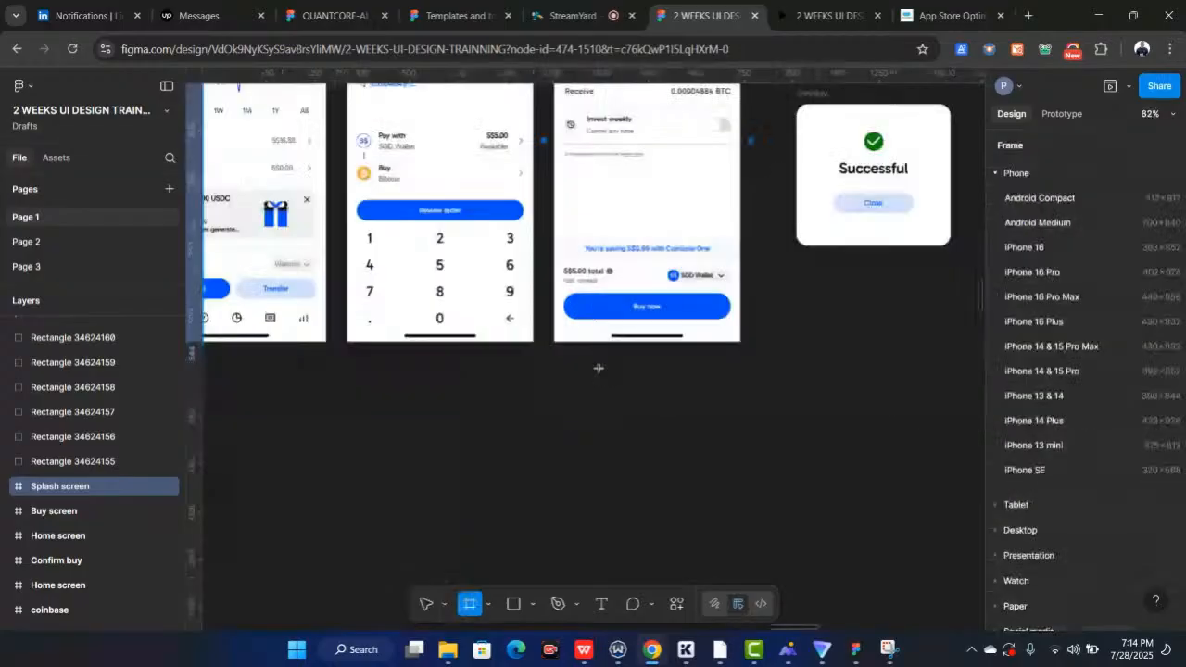
pyautogui.moveTo(591, 363)
pyautogui.mouseDown()
pyautogui.moveTo(707, 439)
pyautogui.moveTo(730, 479)
pyautogui.mouseUp()
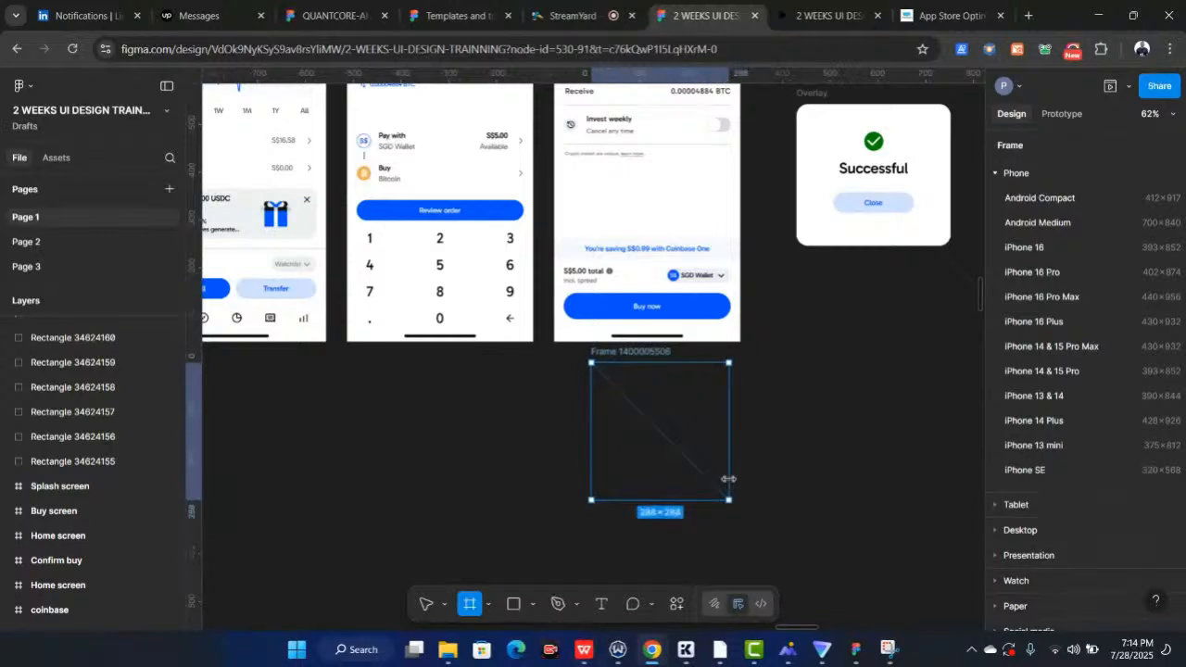
pyautogui.doubleClick(647, 353)
pyautogui.write('Suc')
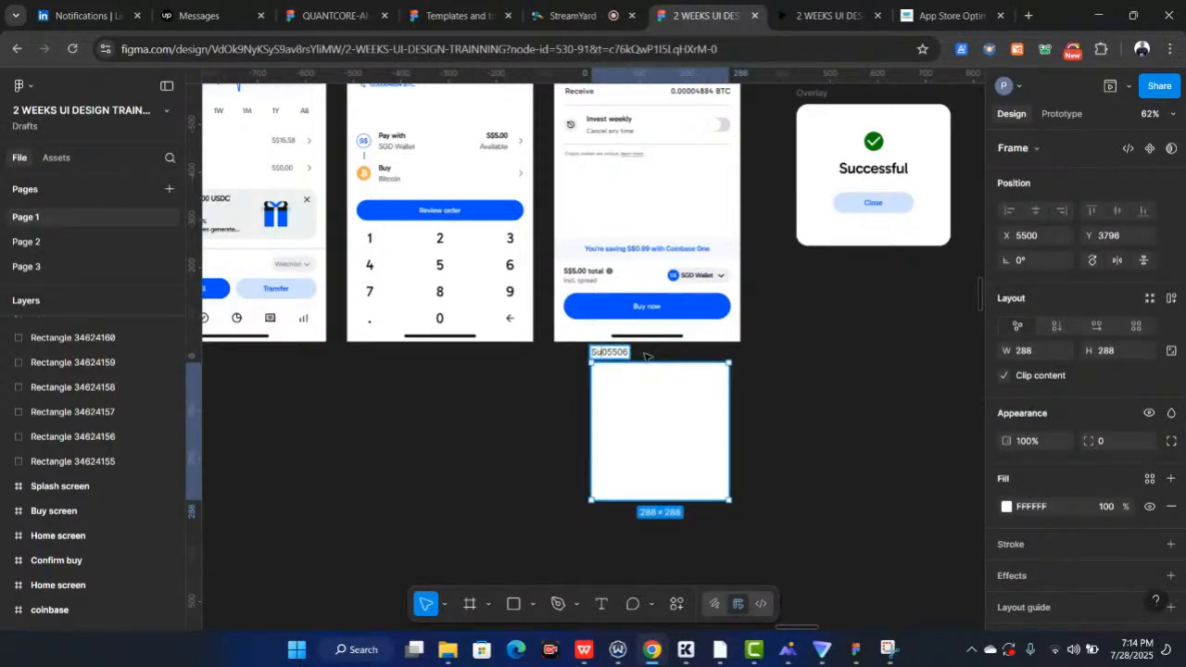
pyautogui.write('cess modal')
pyautogui.press('Return')
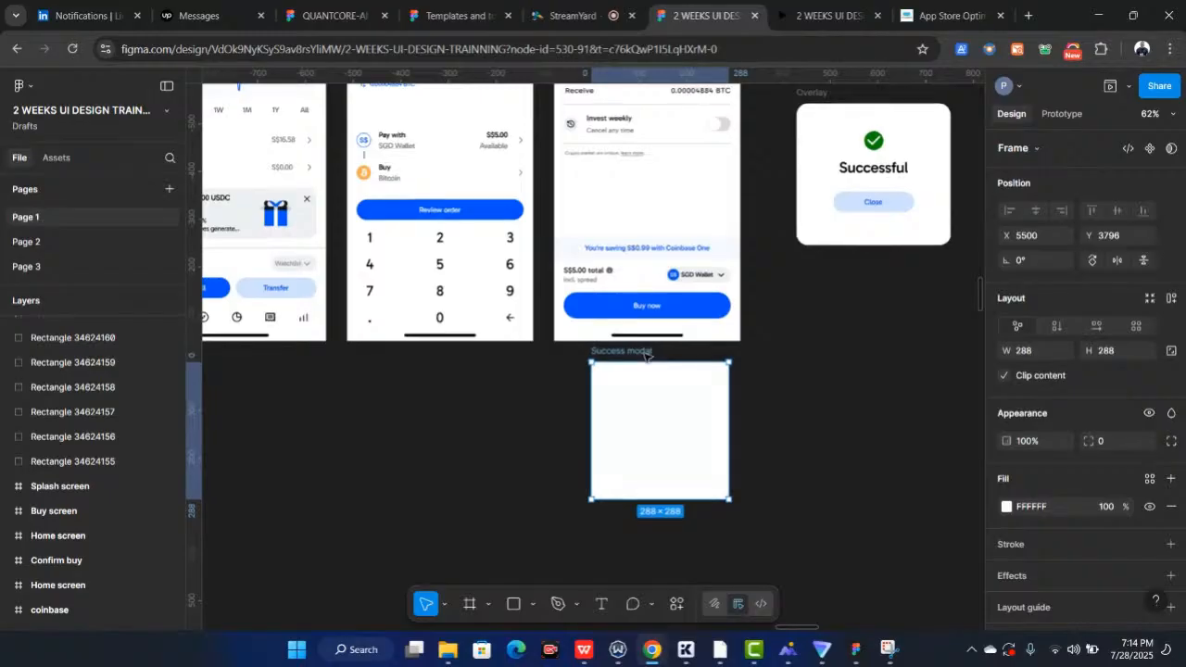
# Move the Success modal frame beneath the Overlay modal
pyautogui.scroll(-1, 647, 356)
pyautogui.scroll(2, 647, 357)
pyautogui.scroll(-1, 644, 358)
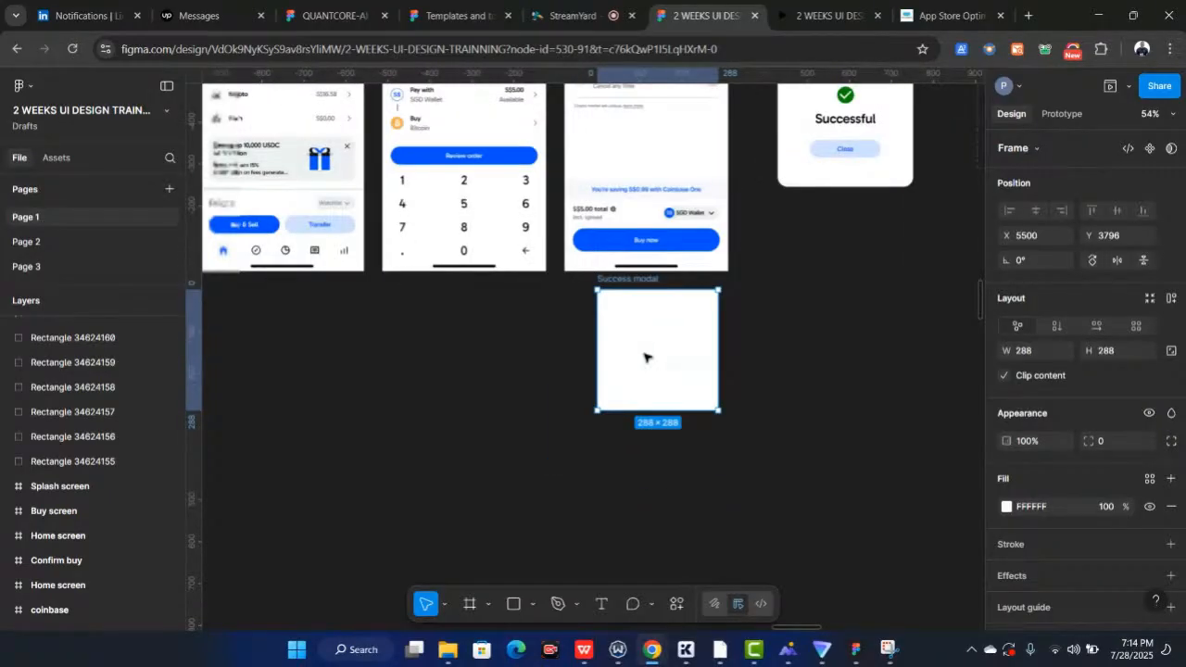
pyautogui.hscroll(2, 644, 357)
pyautogui.scroll(1, 644, 358)
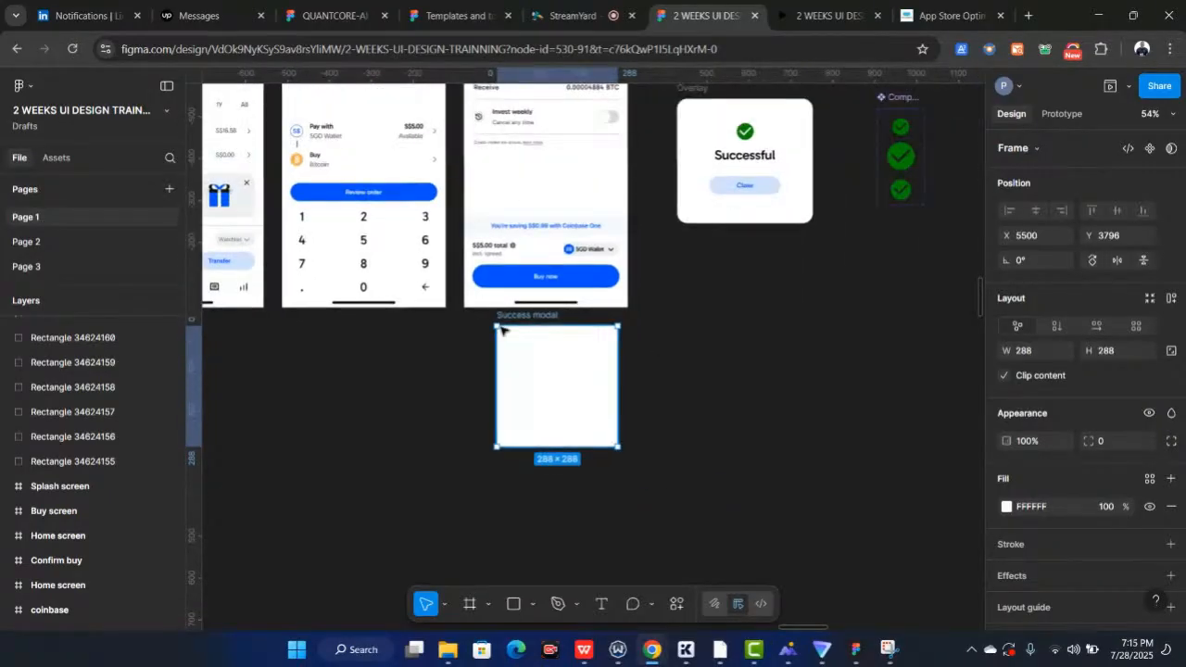
pyautogui.moveTo(521, 316); pyautogui.dragTo(706, 252)
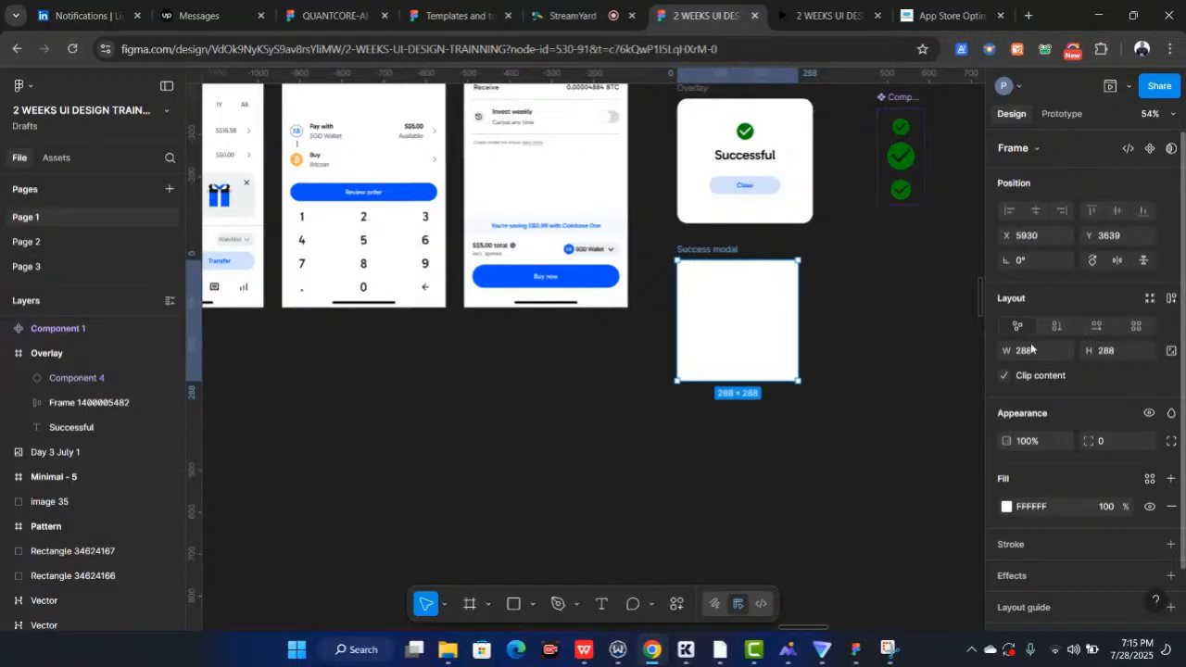
# Resize the Success modal frame to 320 × 290
pyautogui.moveTo(798, 298); pyautogui.dragTo(812, 298)
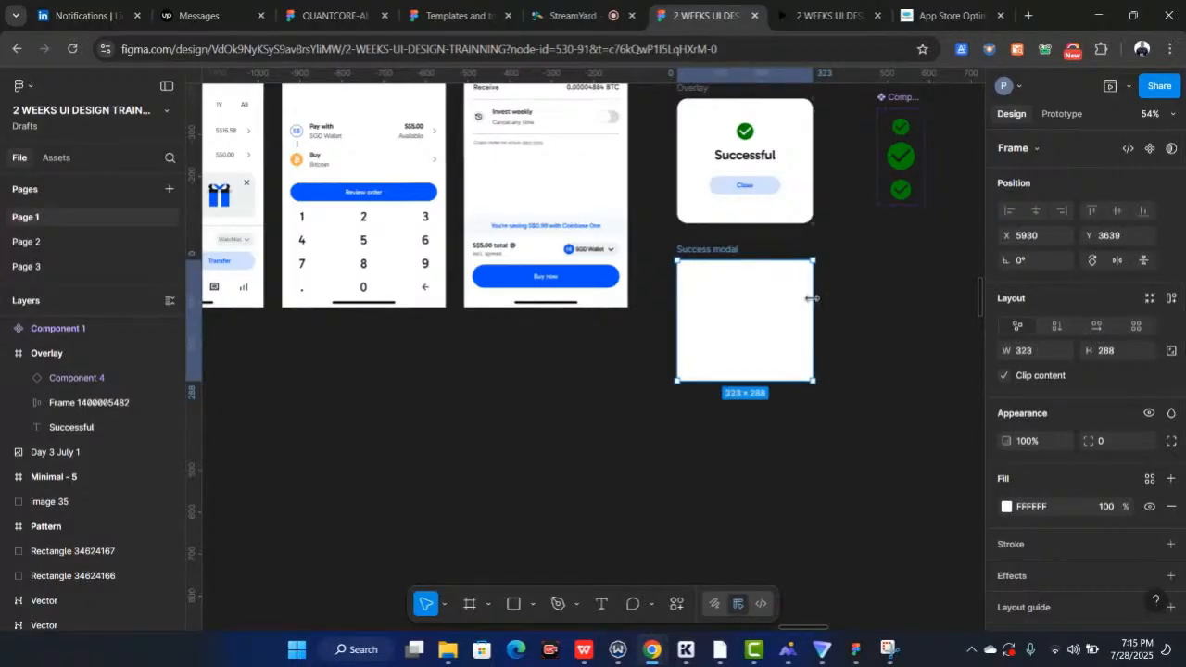
pyautogui.scroll(3, 812, 298)
pyautogui.scroll(2, 812, 298)
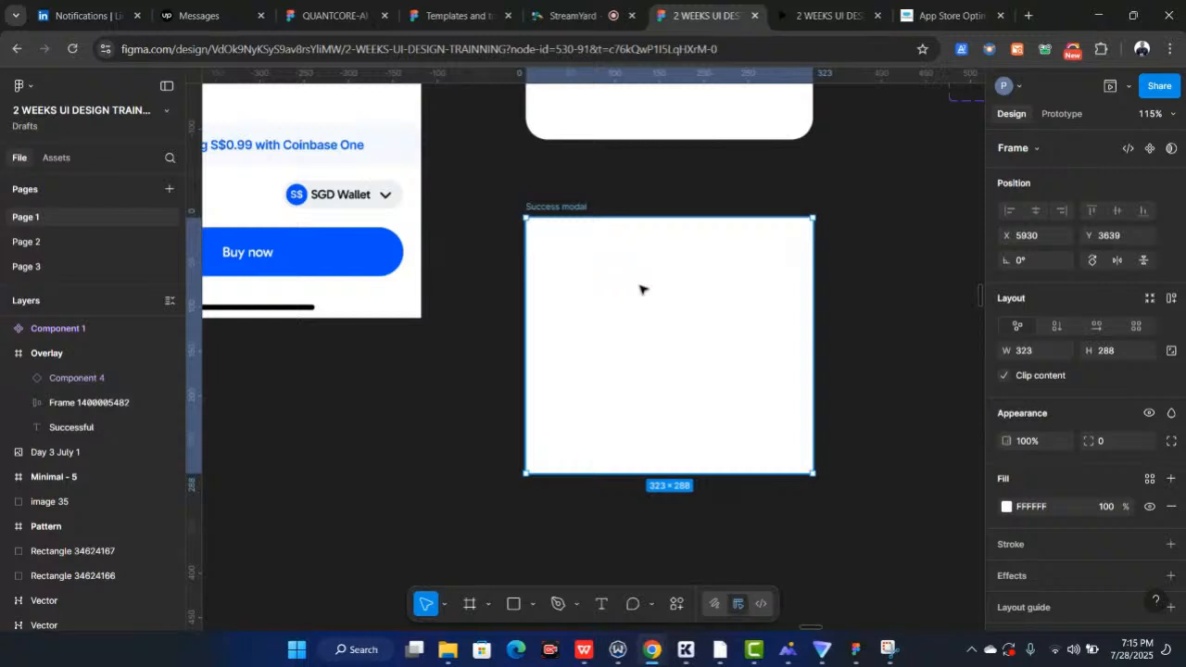
pyautogui.click(1036, 352)
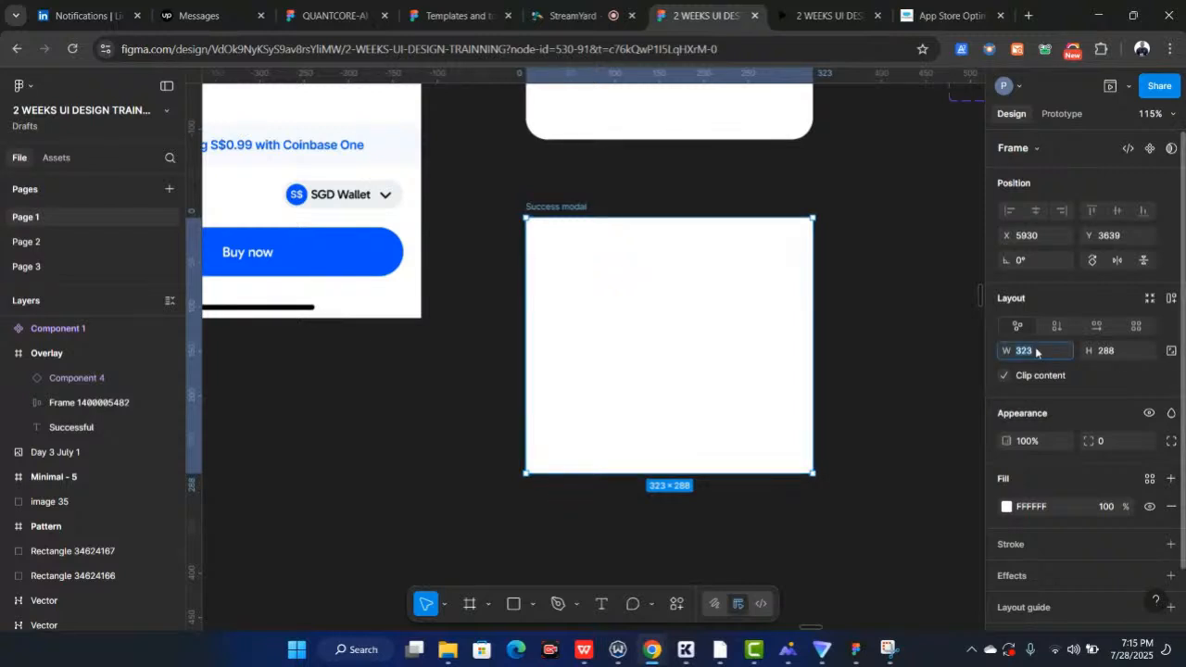
pyautogui.write('3200')
pyautogui.press('Tab')
pyautogui.write('280')
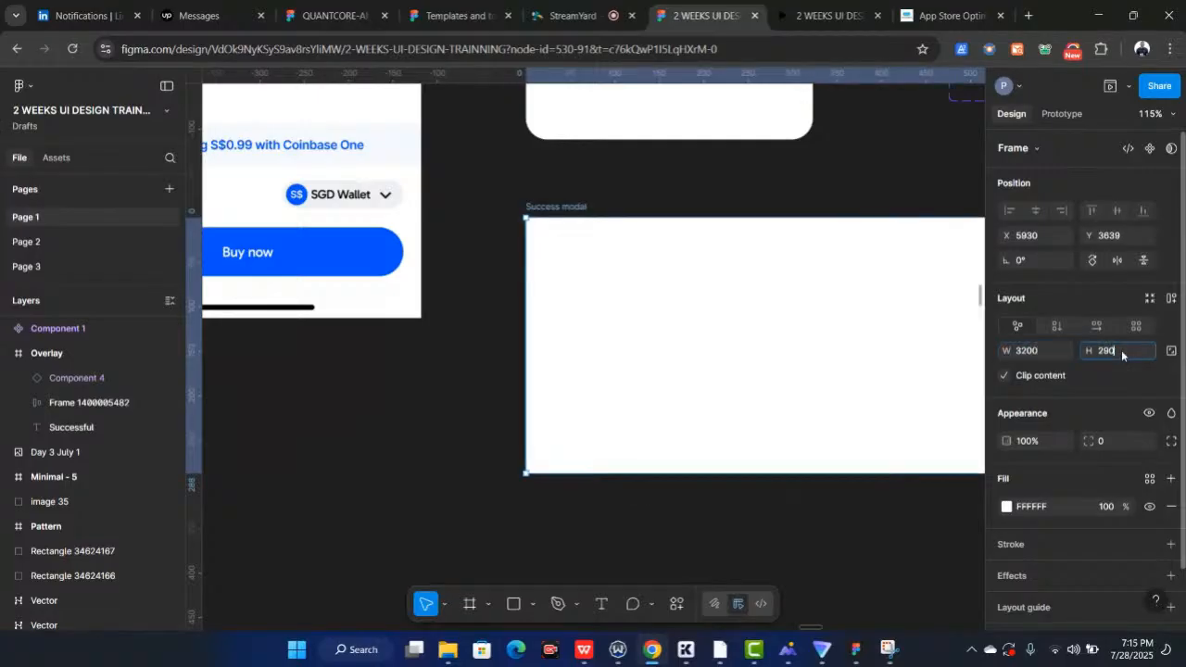
pyautogui.click(1039, 351)
pyautogui.write('3')
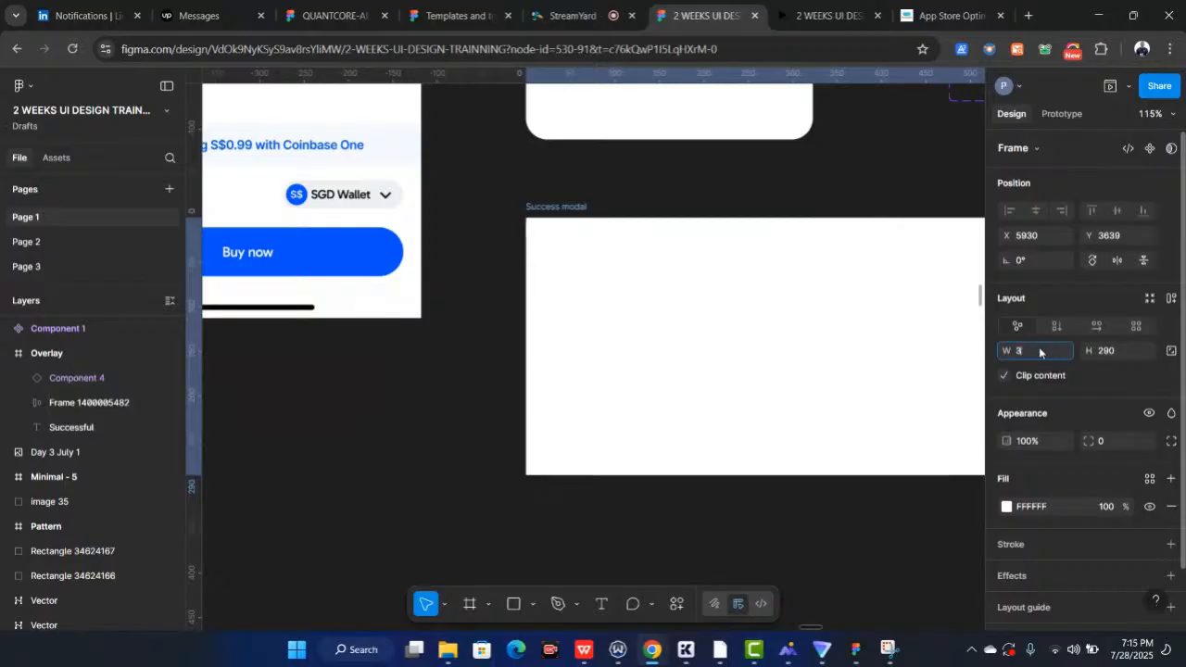
pyautogui.write('20')
pyautogui.press('Return')
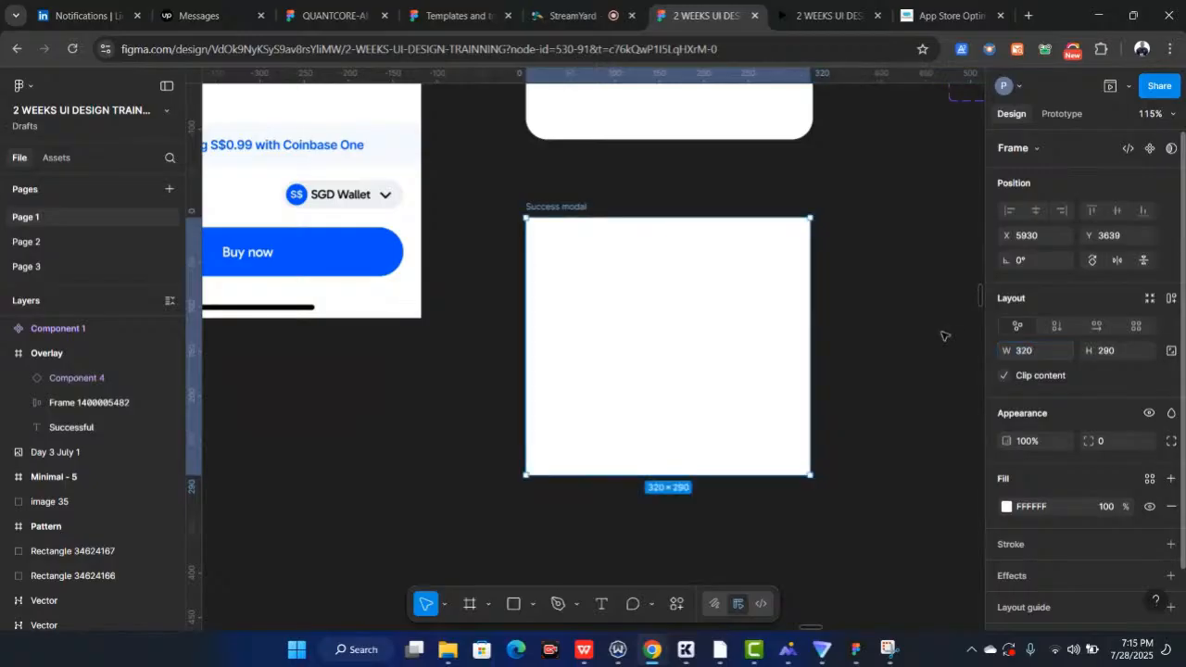
# Deselect everything and run the Iconify plugin
pyautogui.scroll(-5, 943, 335)
pyautogui.hscroll(2, 851, 312)
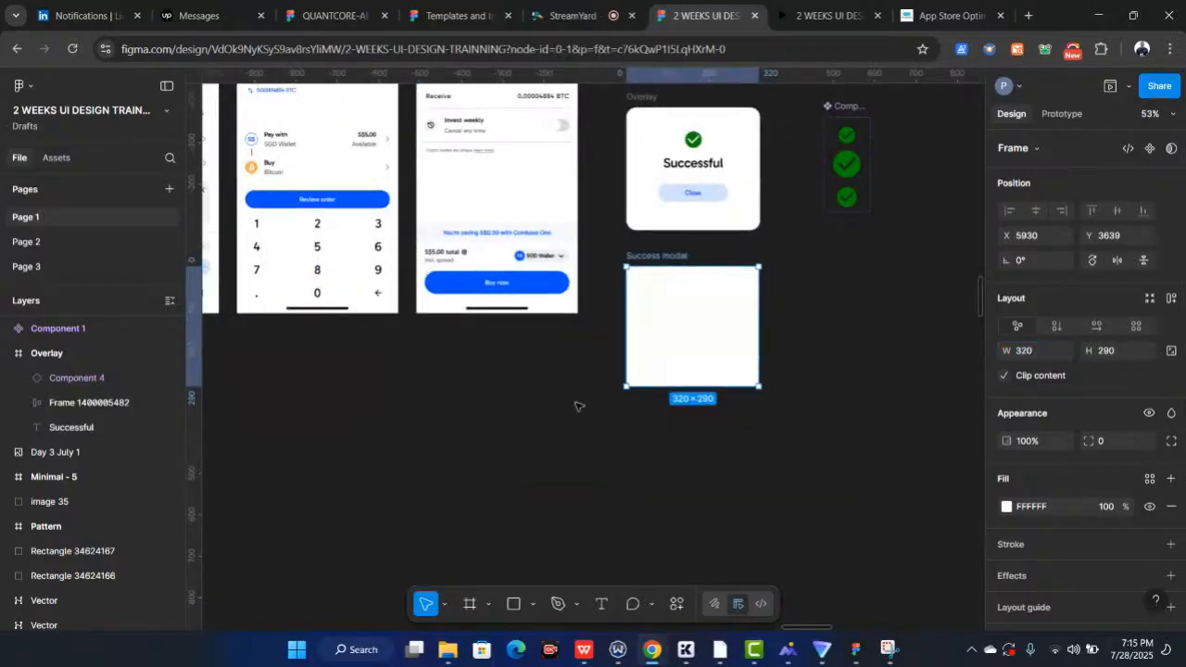
pyautogui.click(578, 406)
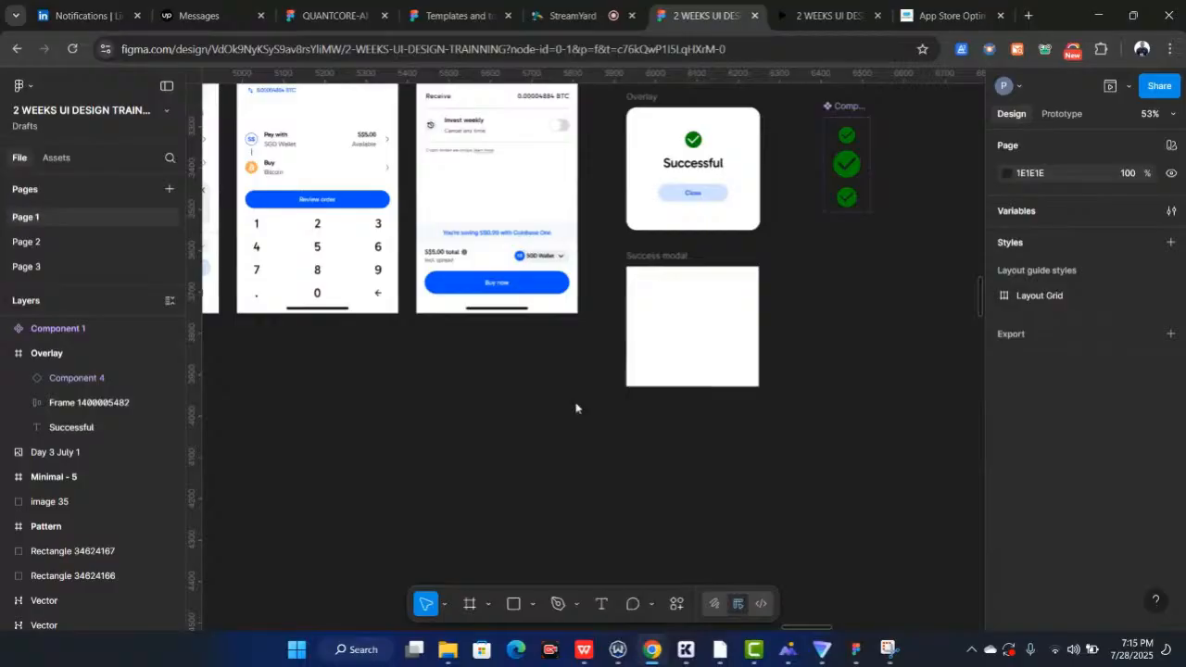
pyautogui.rightClick(578, 405)
pyautogui.moveTo(598, 534)
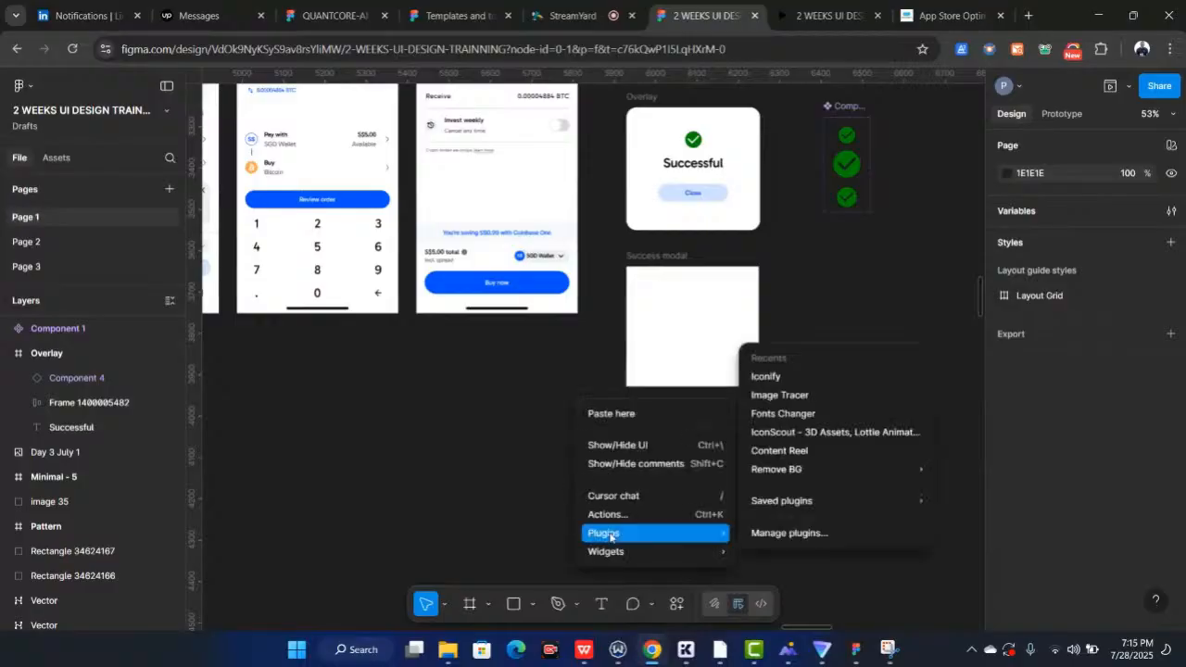
pyautogui.click(783, 378)
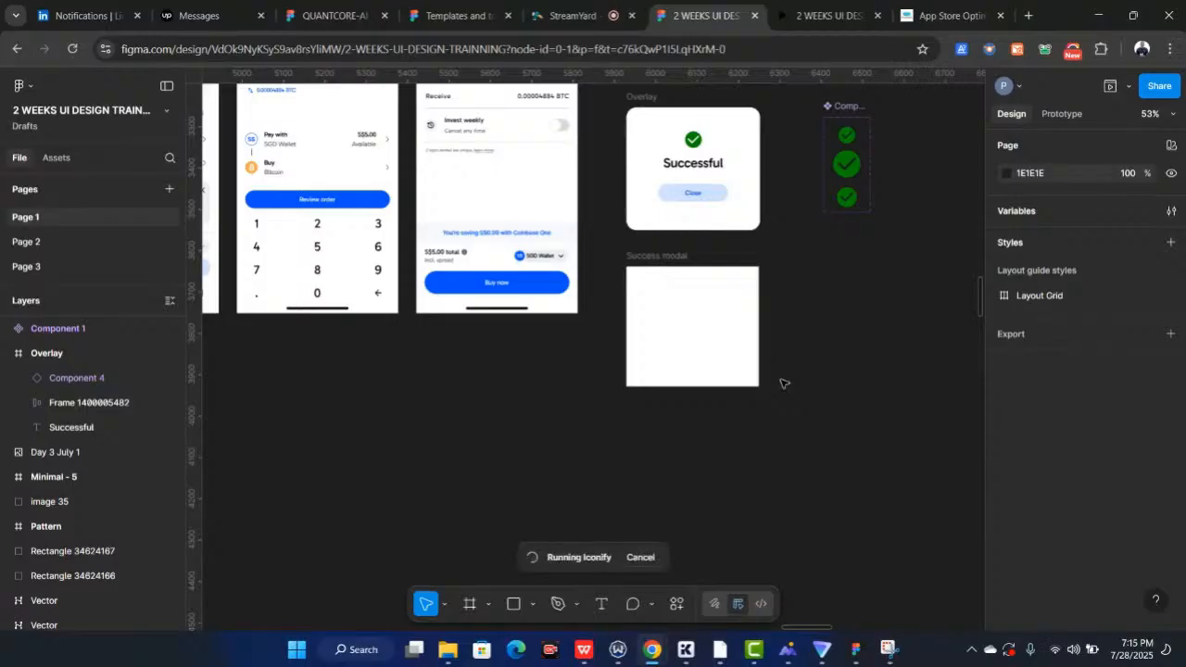
# Search Iconify for "tick", drag a tick-circle icon into the Success modal frame, and close the plugin
pyautogui.hscroll(-1, 783, 384)
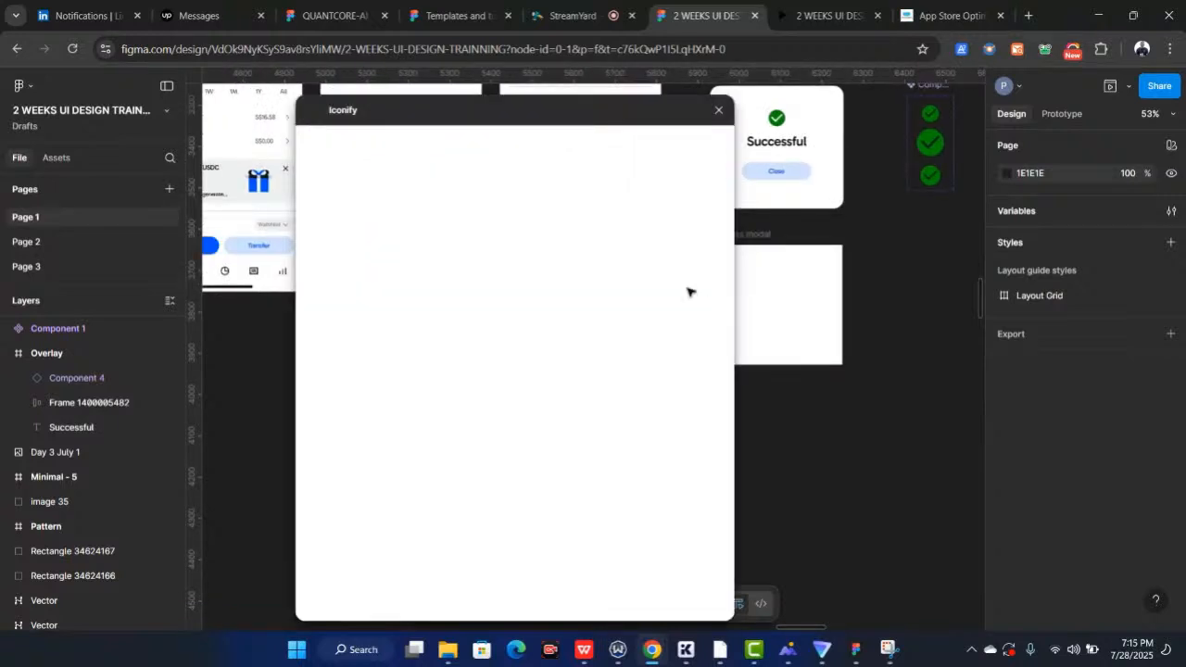
pyautogui.moveTo(801, 305); pyautogui.dragTo(887, 359)
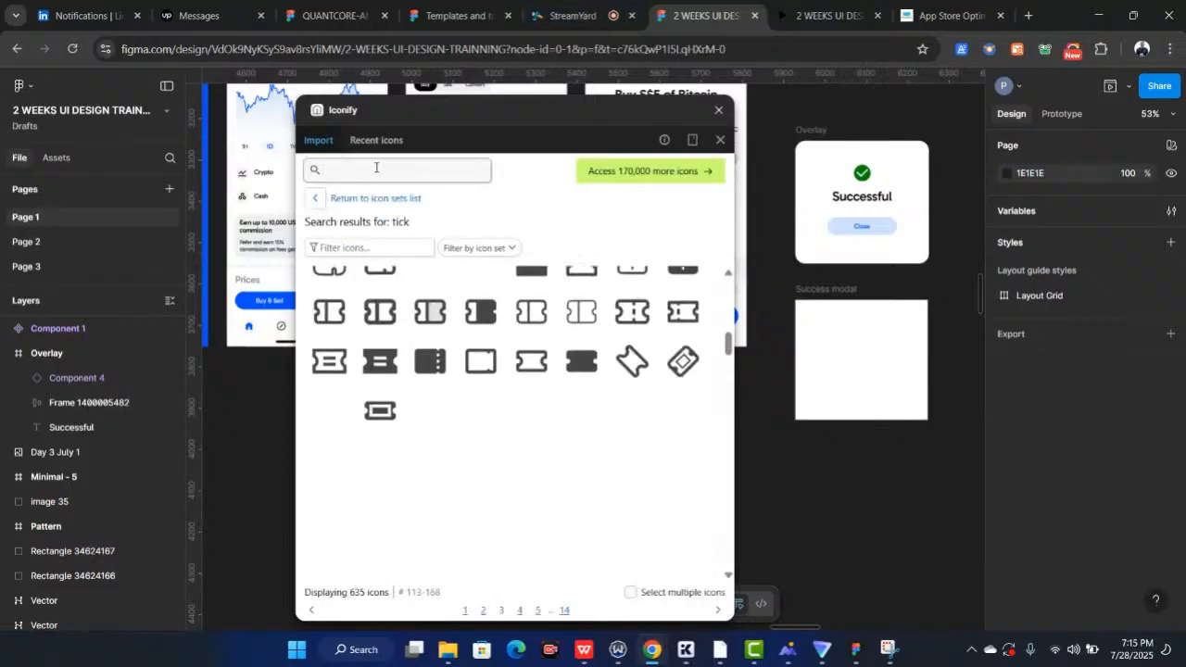
pyautogui.write('t')
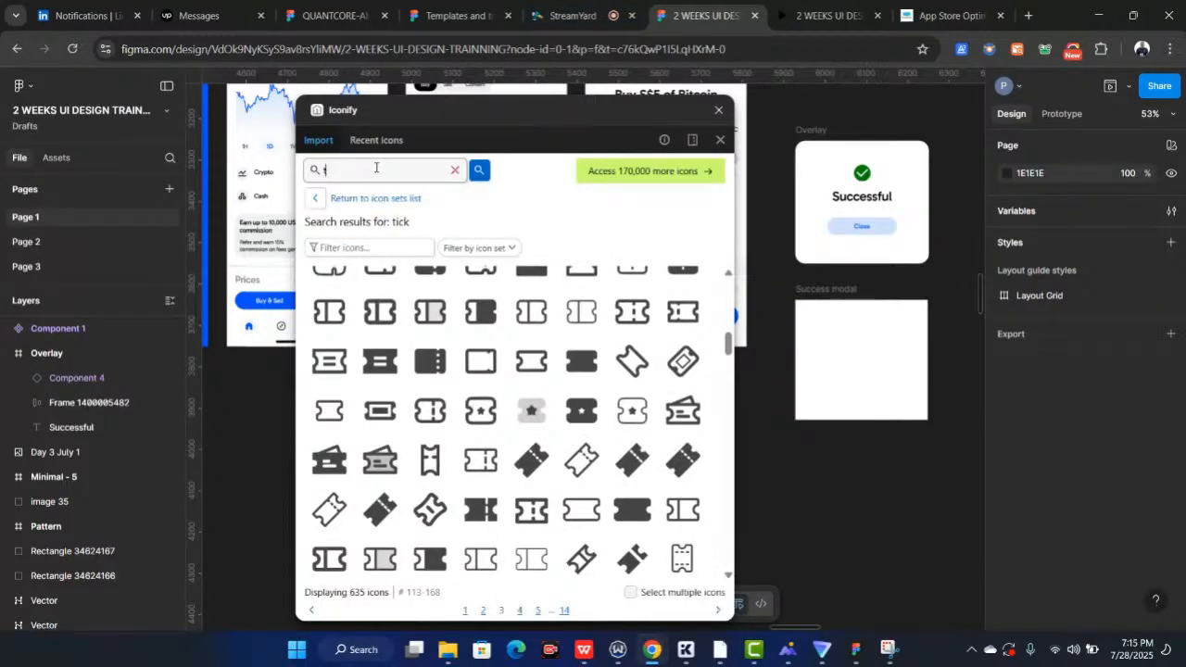
pyautogui.write('ick')
pyautogui.press('Return')
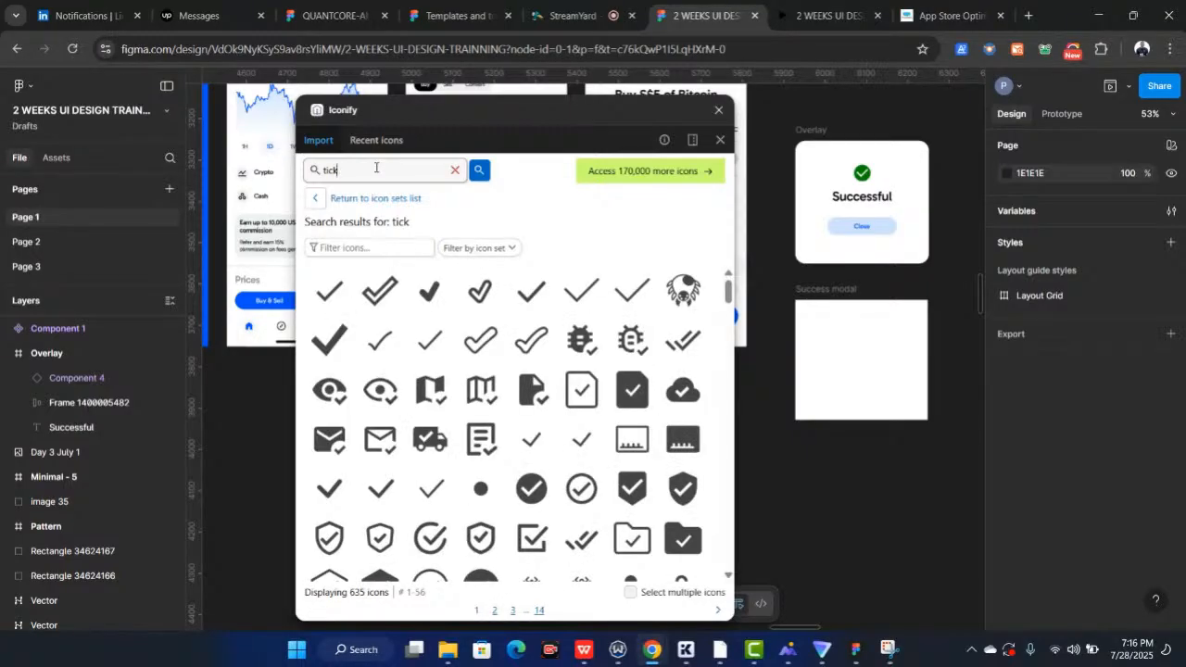
pyautogui.scroll(-1, 486, 420)
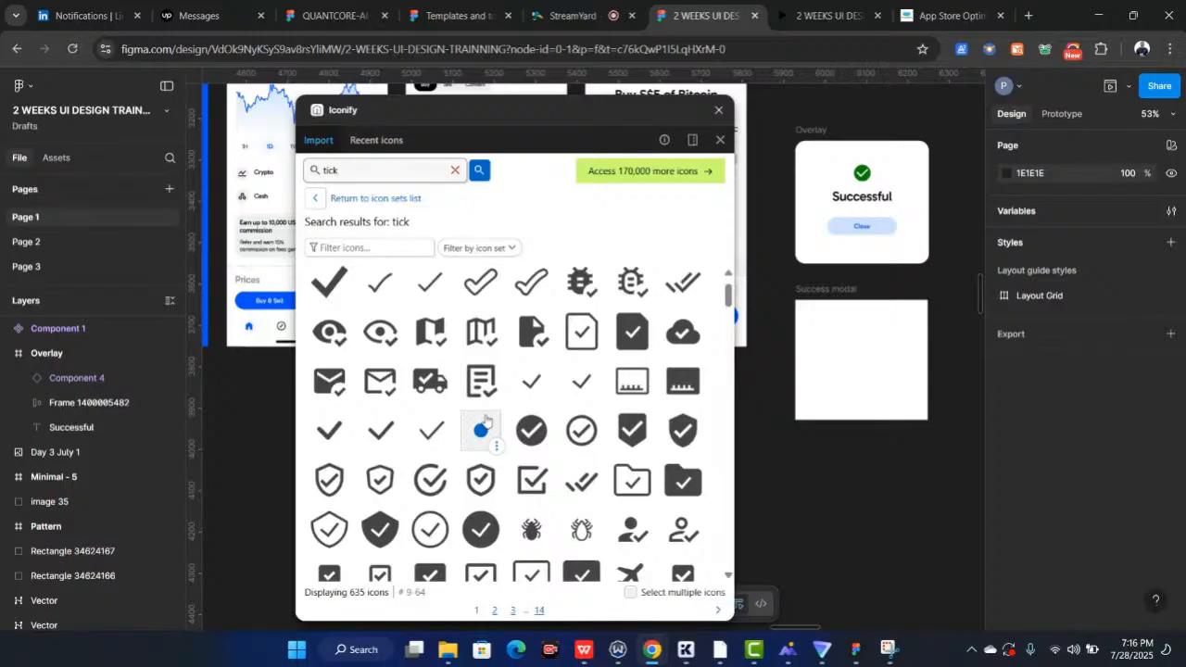
pyautogui.scroll(-2, 486, 420)
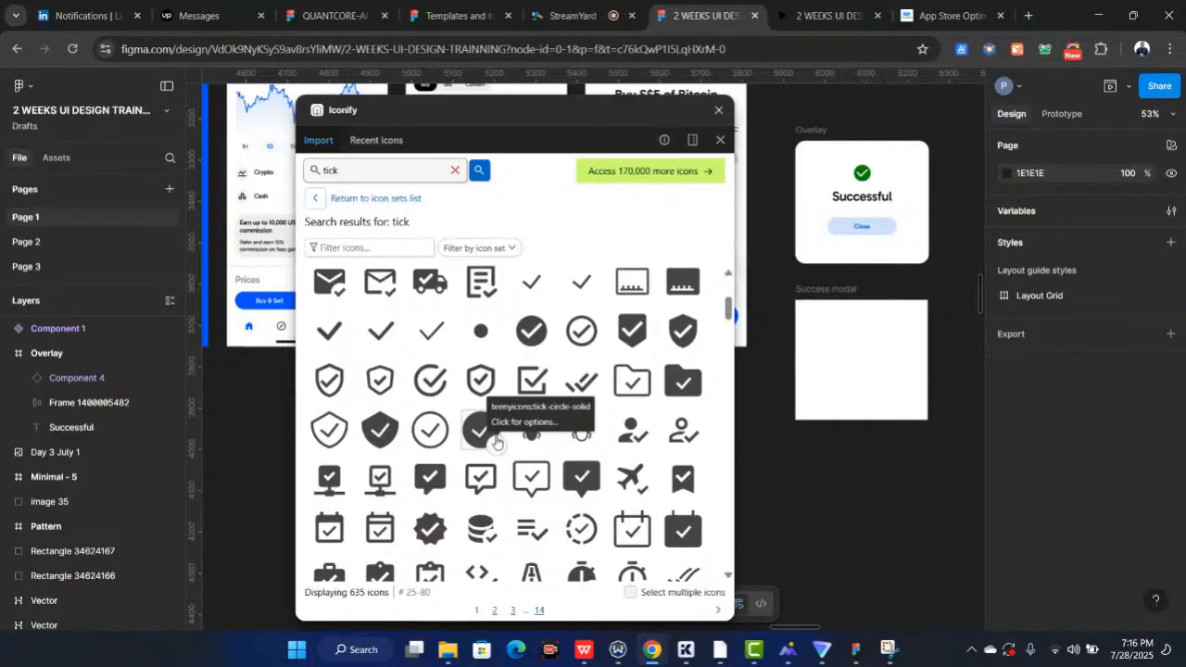
pyautogui.scroll(1, 495, 443)
pyautogui.moveTo(531, 348); pyautogui.dragTo(856, 345)
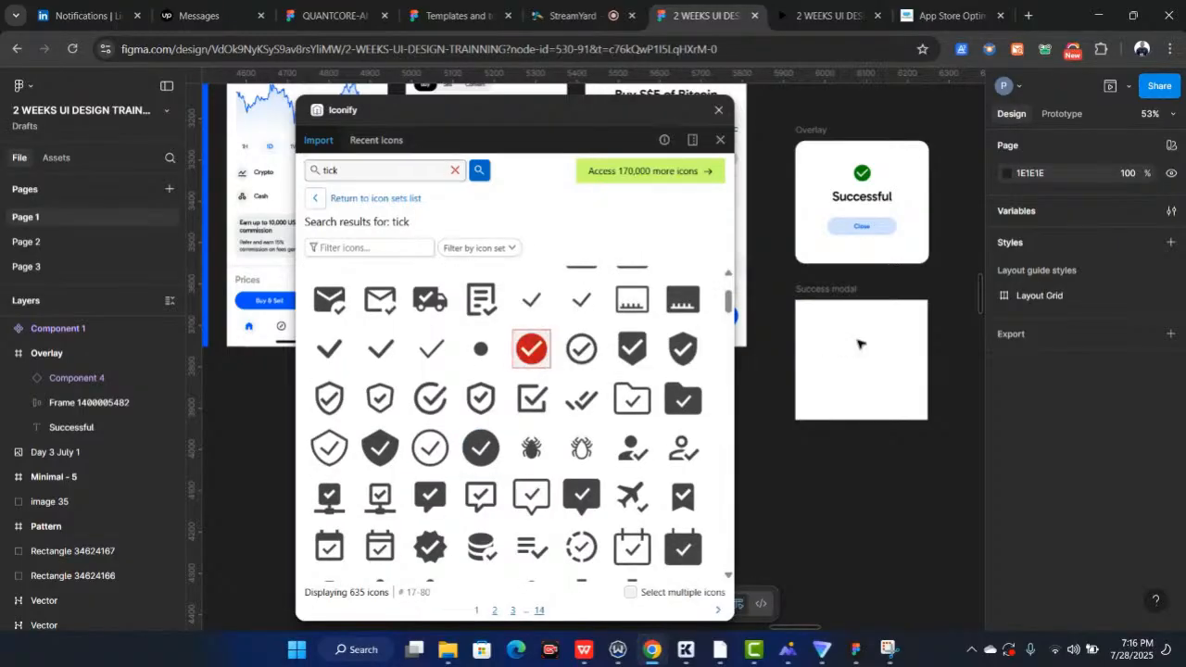
pyautogui.click(719, 110)
# Copy the "Buy S$5 of Bitcoin" heading from the Confirm buy screen into the Success modal below the icon
pyautogui.scroll(2, 749, 392)
pyautogui.hscroll(2, 748, 392)
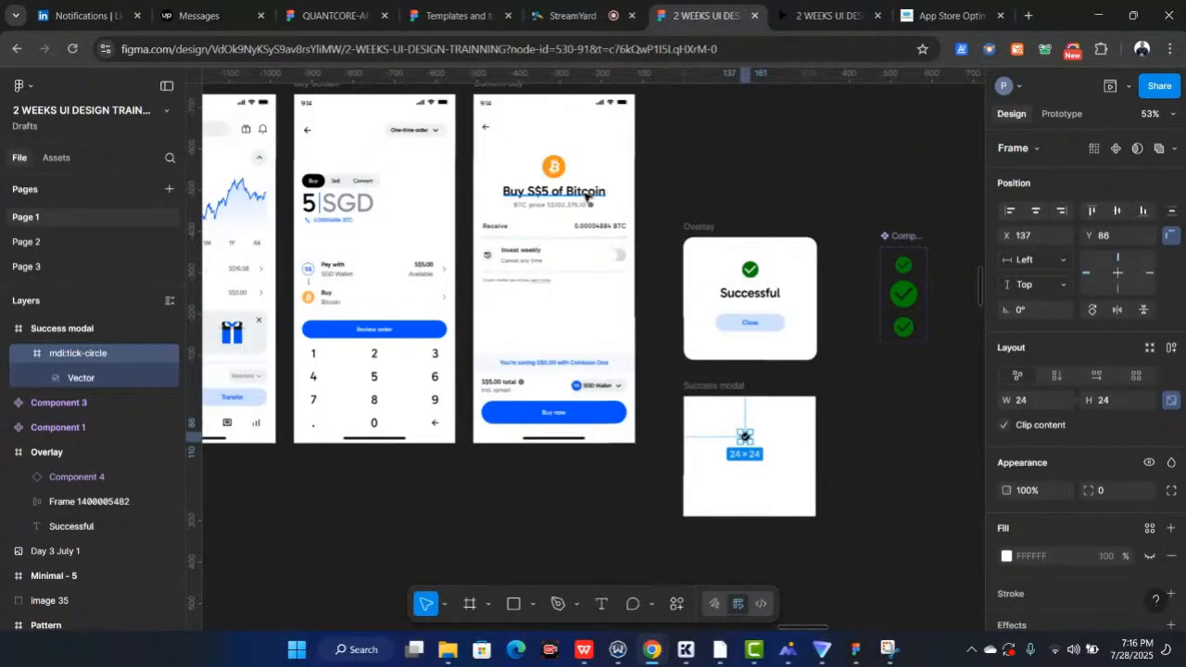
pyautogui.click(587, 193)
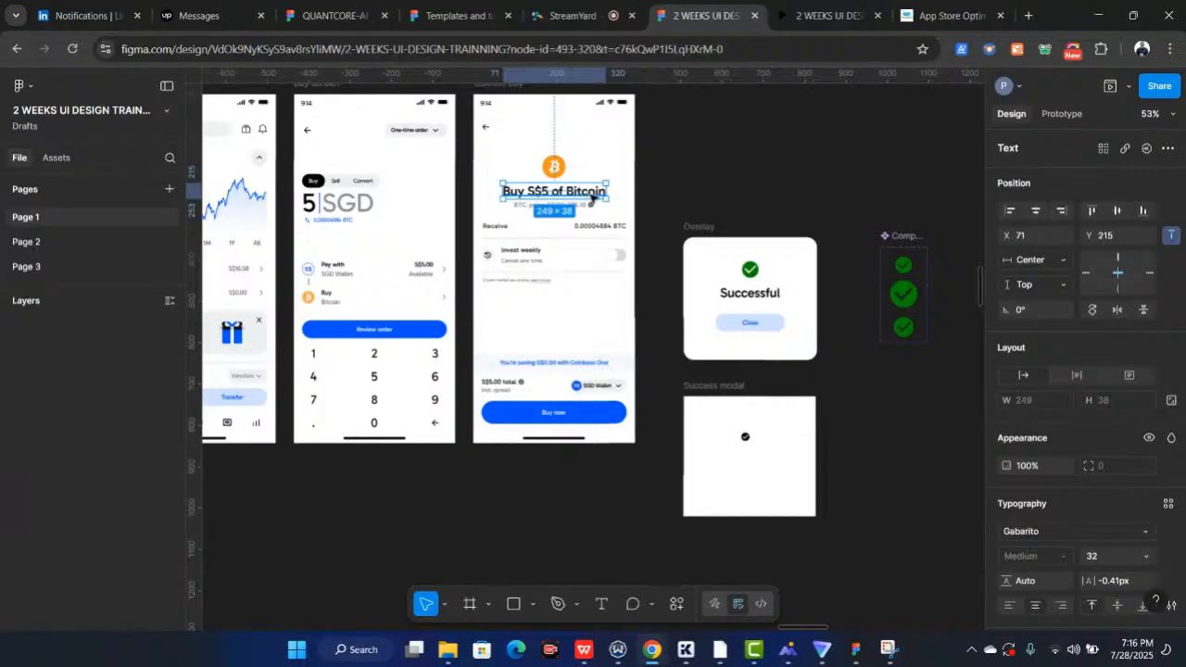
pyautogui.moveTo(591, 198); pyautogui.dragTo(764, 461)
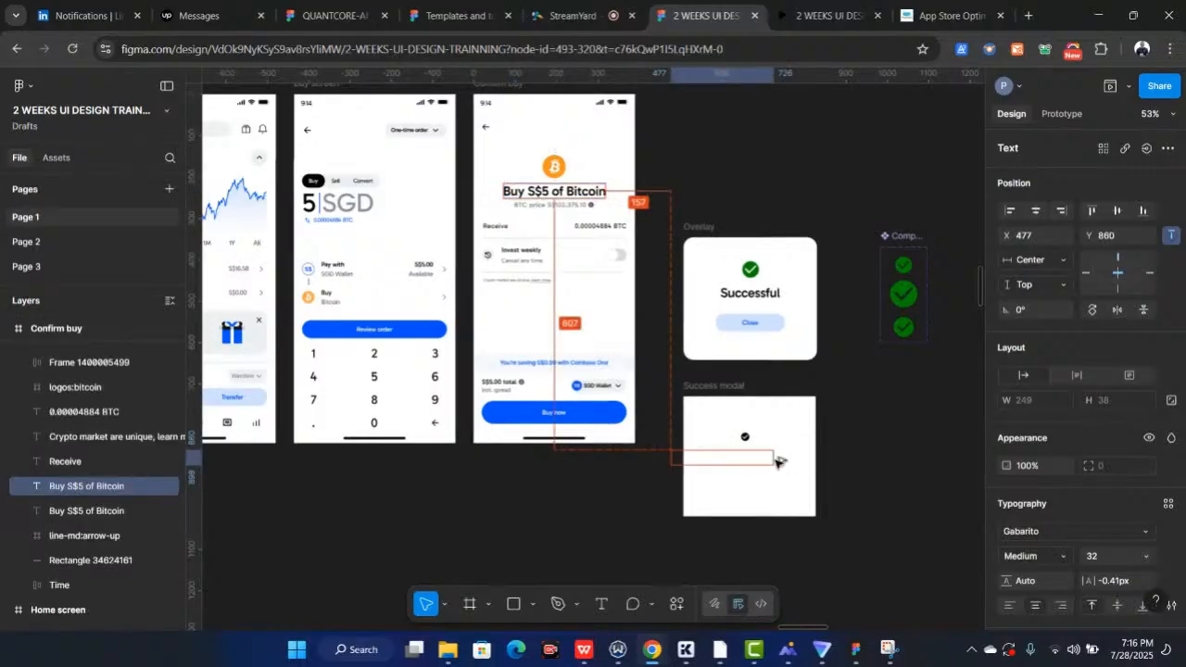
pyautogui.moveTo(777, 460); pyautogui.dragTo(778, 460)
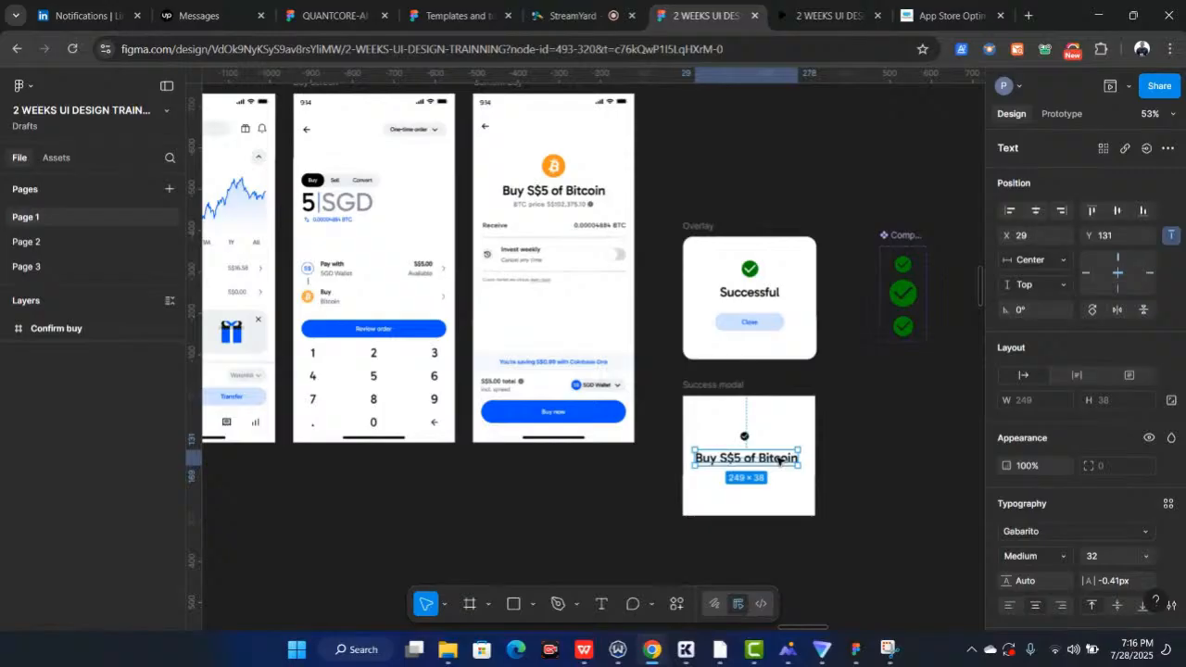
# Change the copied heading text in the Success modal to "Successful"
pyautogui.scroll(5, 778, 461)
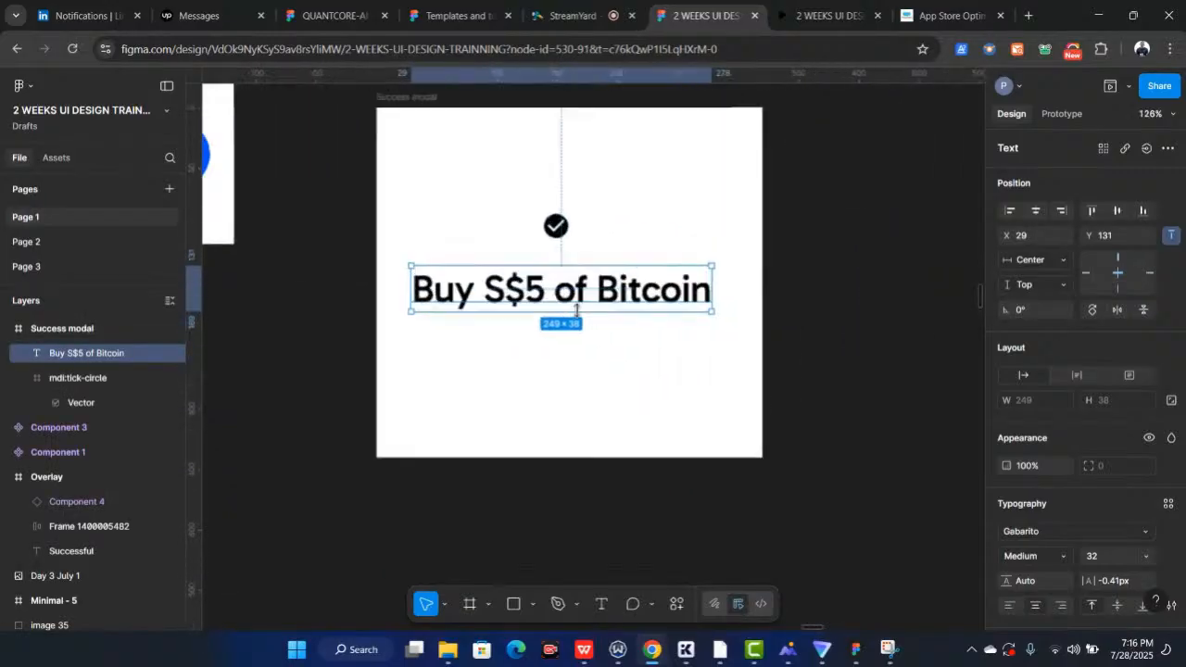
pyautogui.scroll(3, 576, 311)
pyautogui.scroll(1, 576, 311)
pyautogui.hscroll(-1, 576, 311)
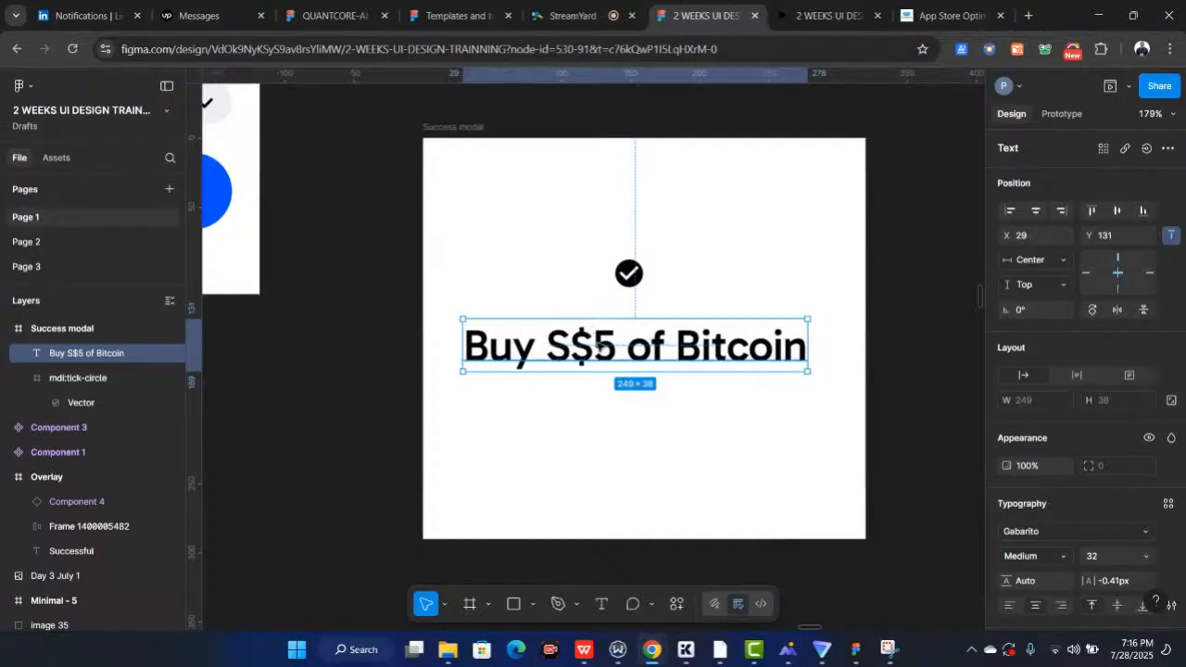
pyautogui.doubleClick(597, 343)
pyautogui.write('Succ')
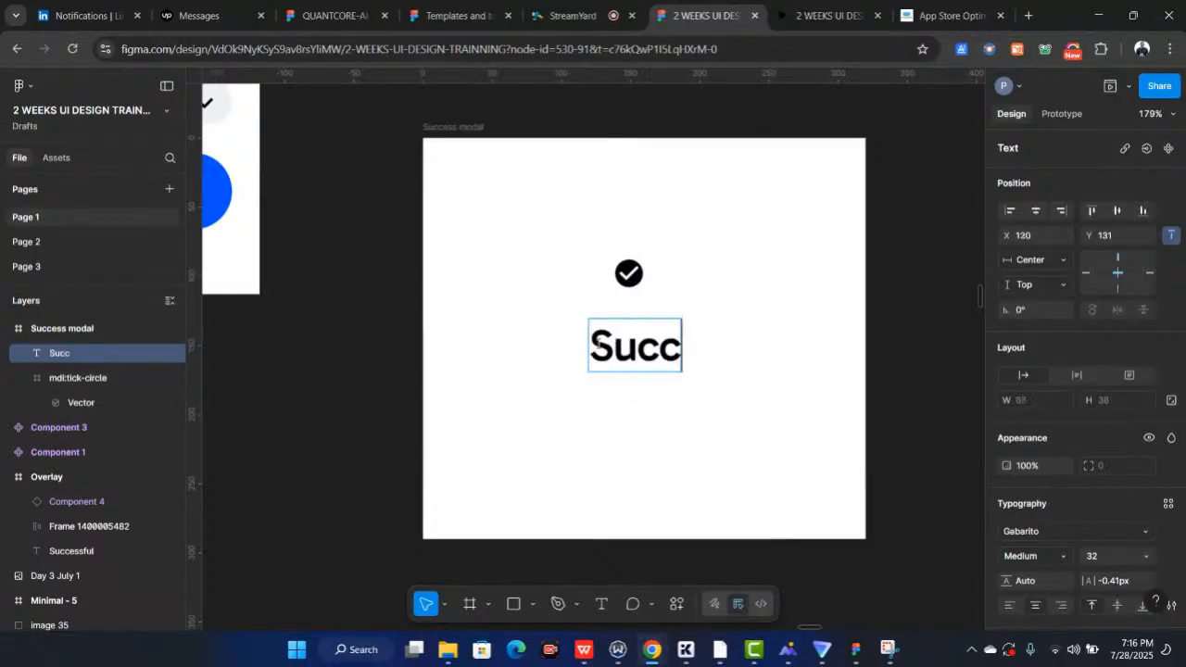
pyautogui.write('essful')
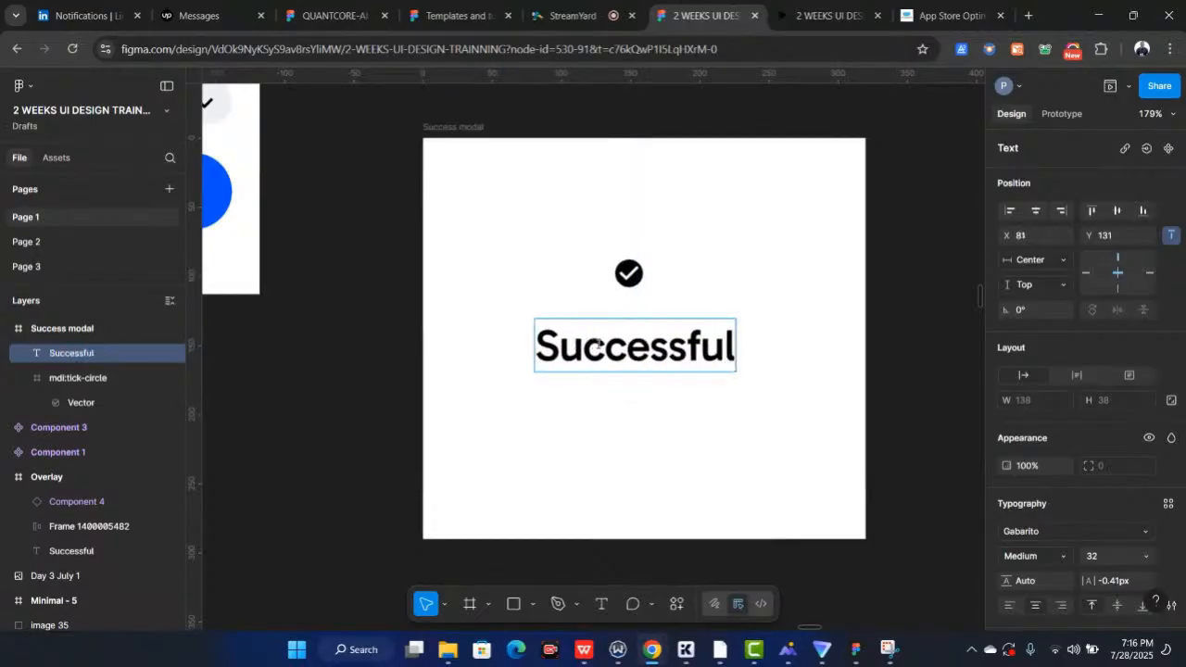
pyautogui.press('Escape')
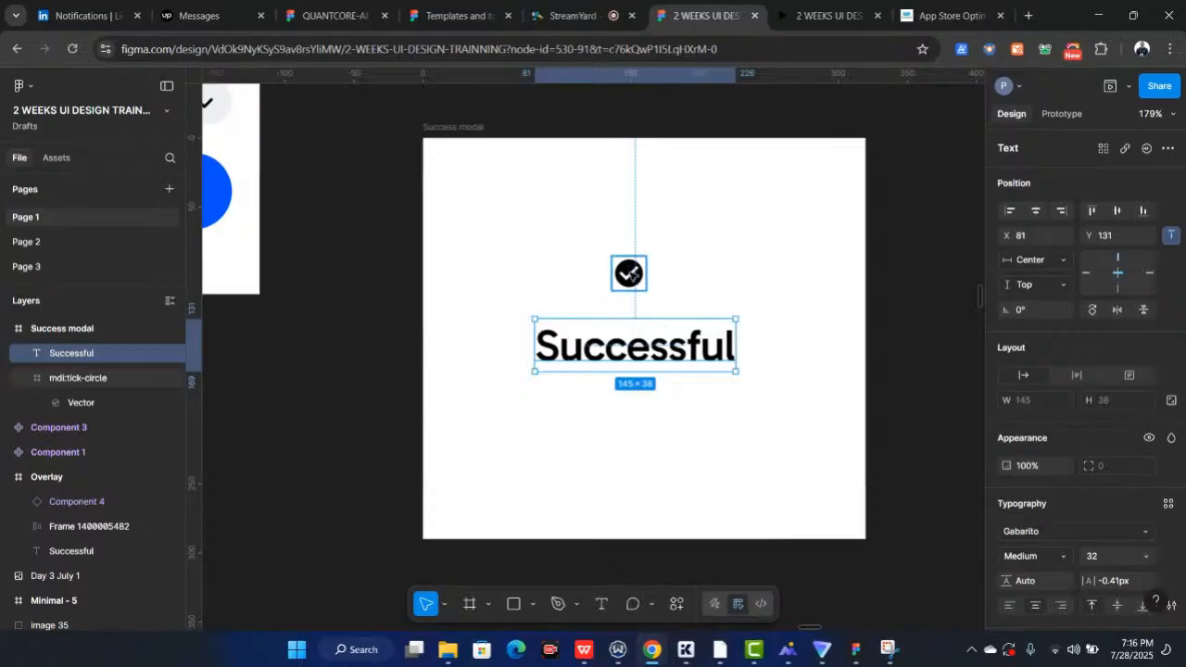
# Set the tick icon's colour to green
pyautogui.click(630, 275)
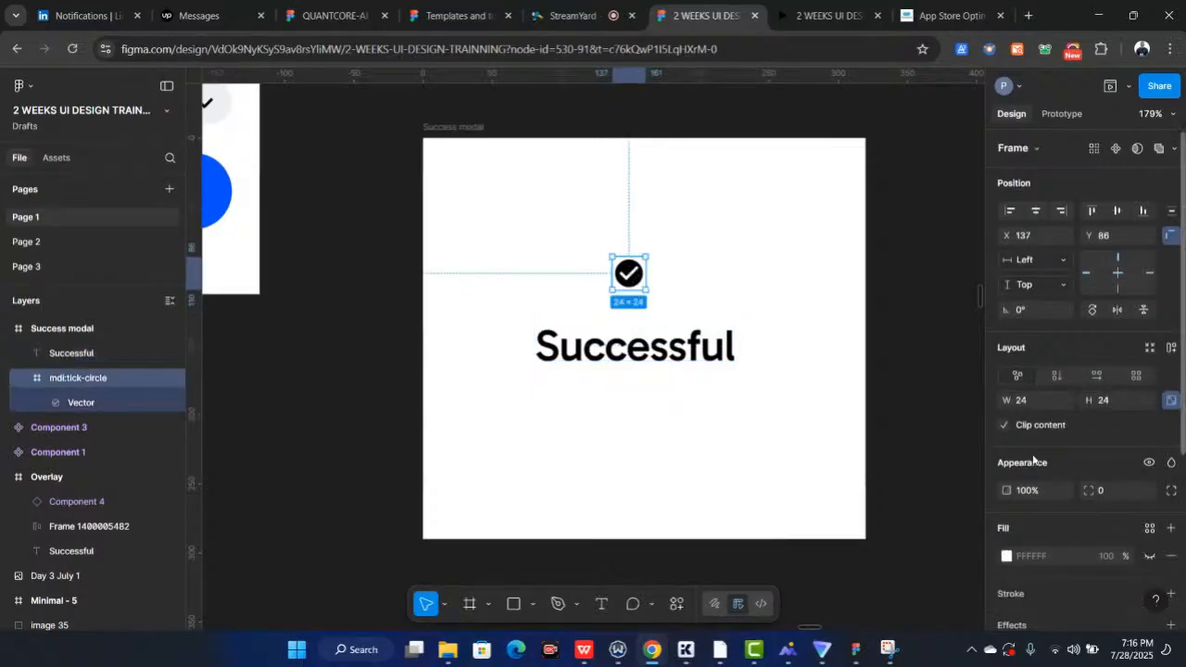
pyautogui.scroll(-5, 1034, 460)
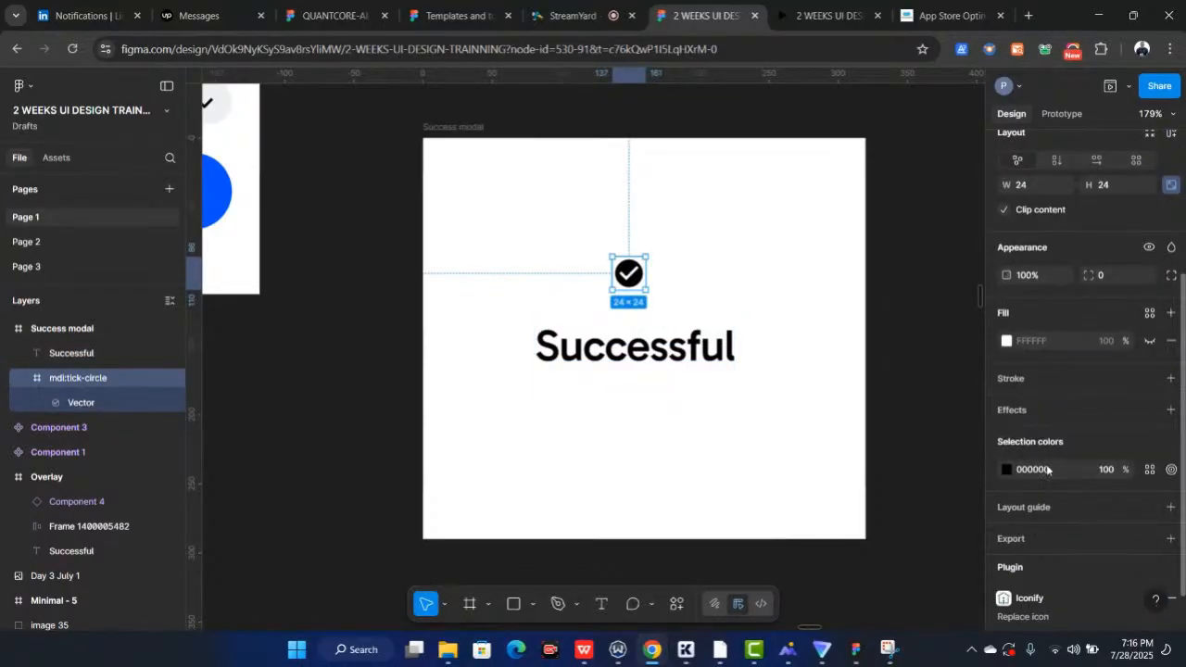
pyautogui.click(1026, 472)
pyautogui.write('green')
pyautogui.press('Return')
pyautogui.click(1032, 473)
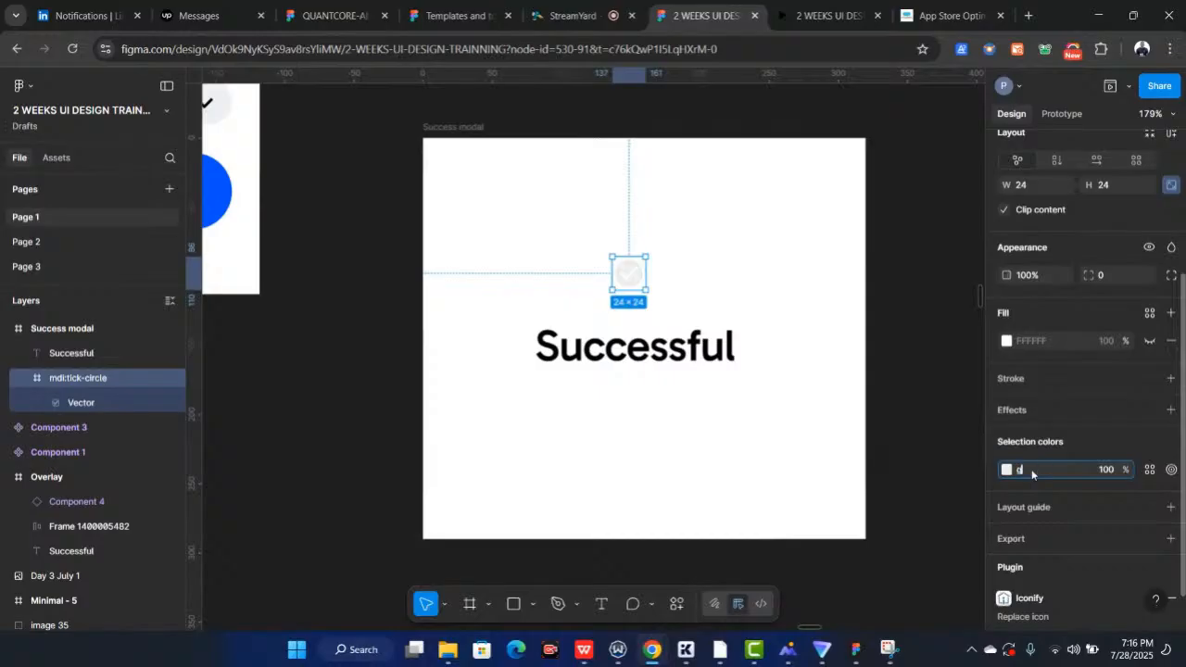
pyautogui.write('green')
pyautogui.press('Return')
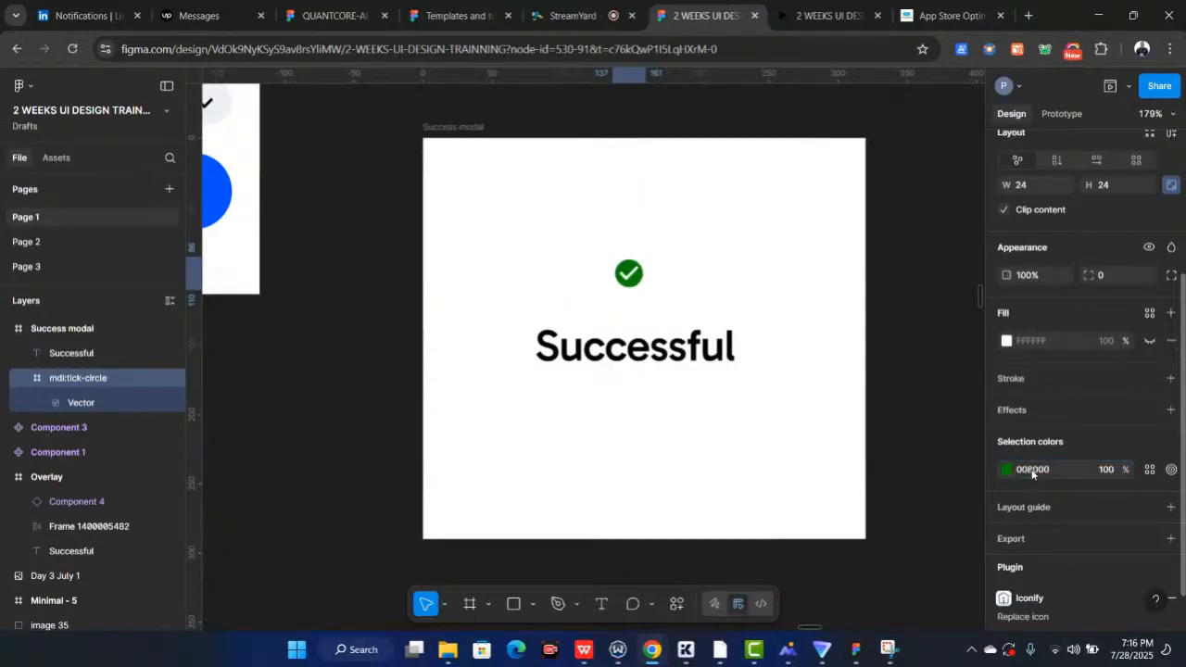
# Resize the tick icon to 60 × 60
pyautogui.scroll(2, 1083, 360)
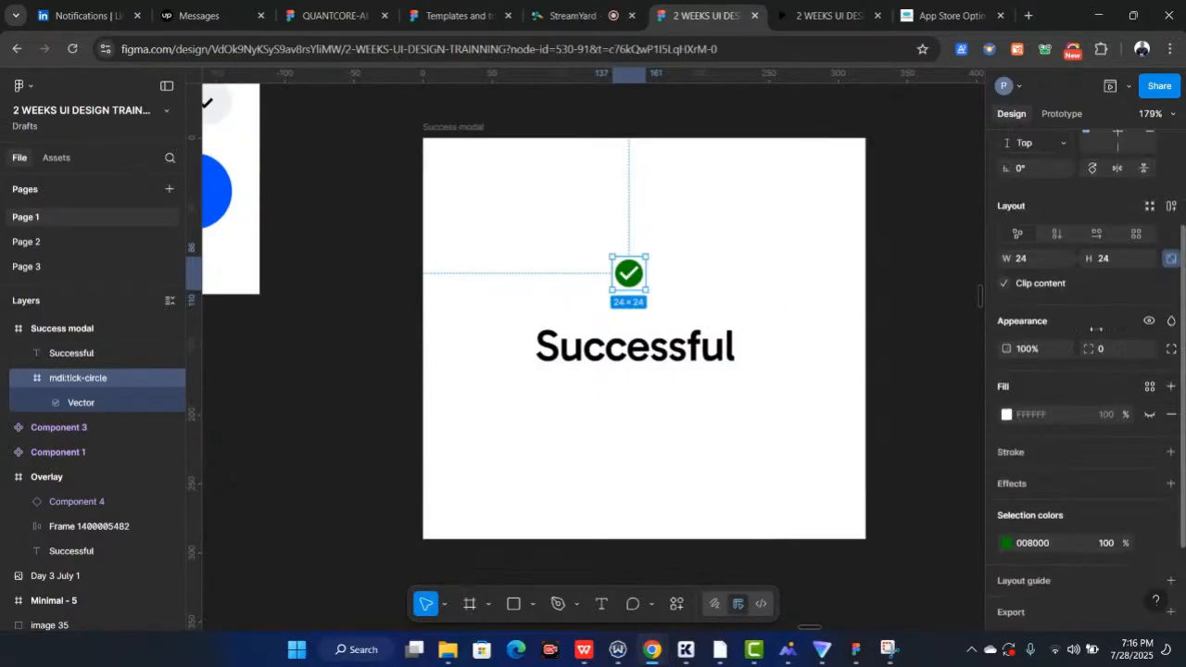
pyautogui.click(1116, 254)
pyautogui.write('60')
pyautogui.press('Return')
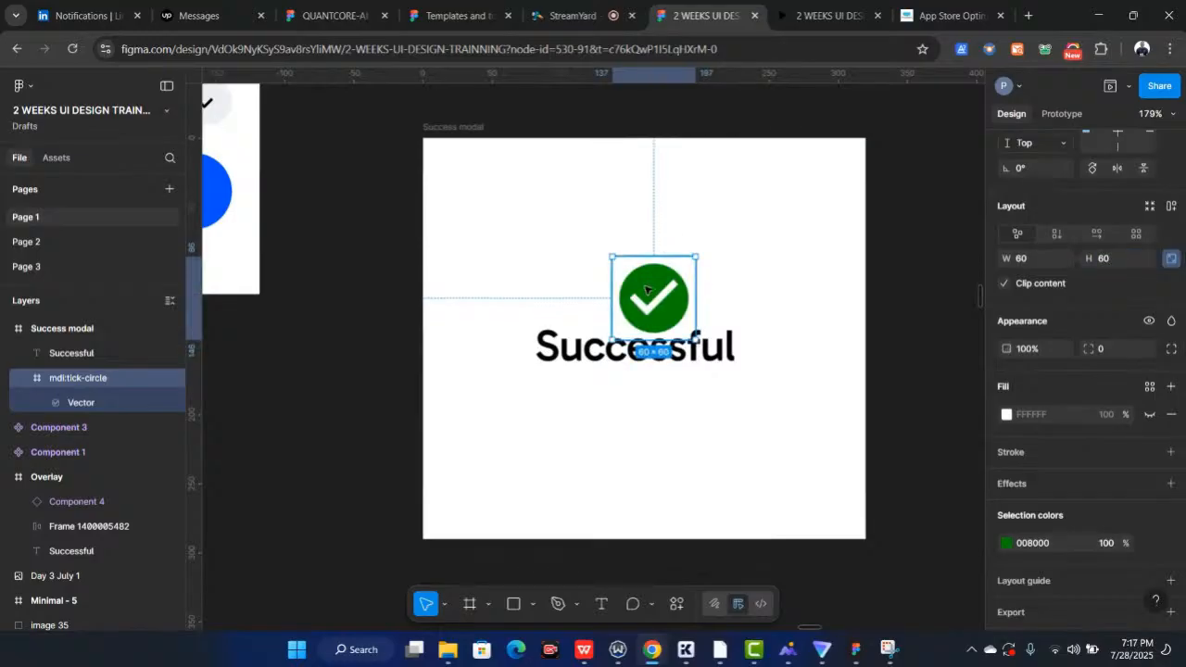
# Move the tick icon up and center both the icon and the Successful text horizontally in the modal
pyautogui.moveTo(646, 292); pyautogui.dragTo(639, 266)
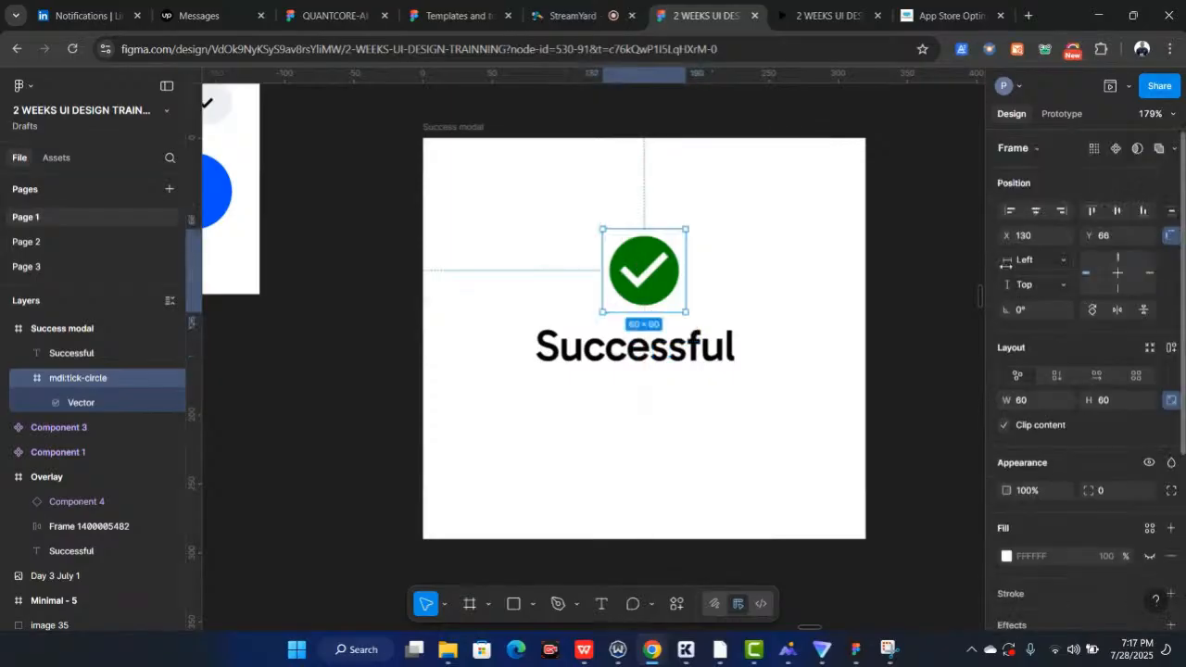
pyautogui.click(1039, 211)
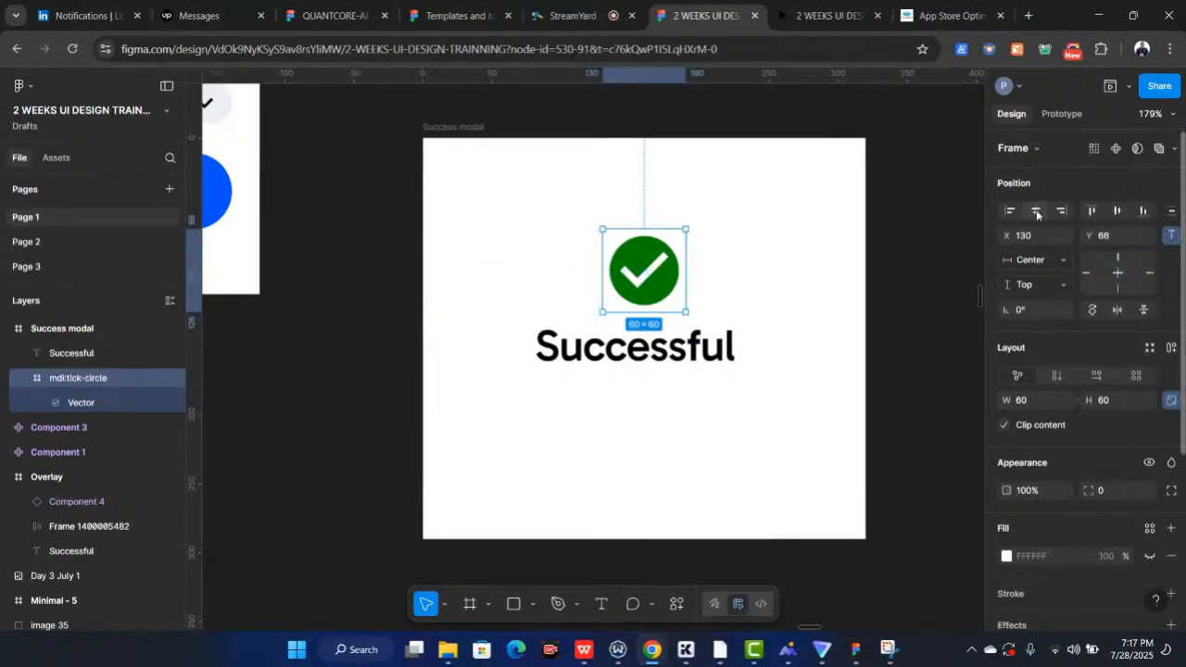
pyautogui.click(711, 360)
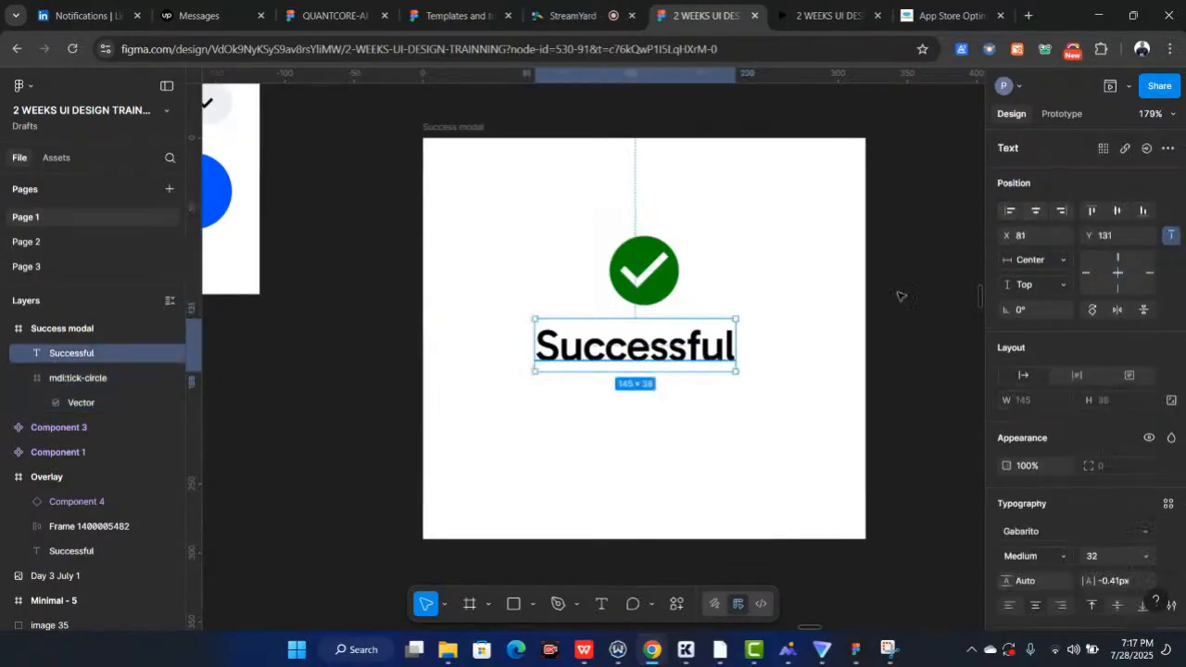
pyautogui.click(1036, 212)
# Copy the Transfer button from the Home screen into the Success modal below the Successful text
pyautogui.scroll(-5, 660, 429)
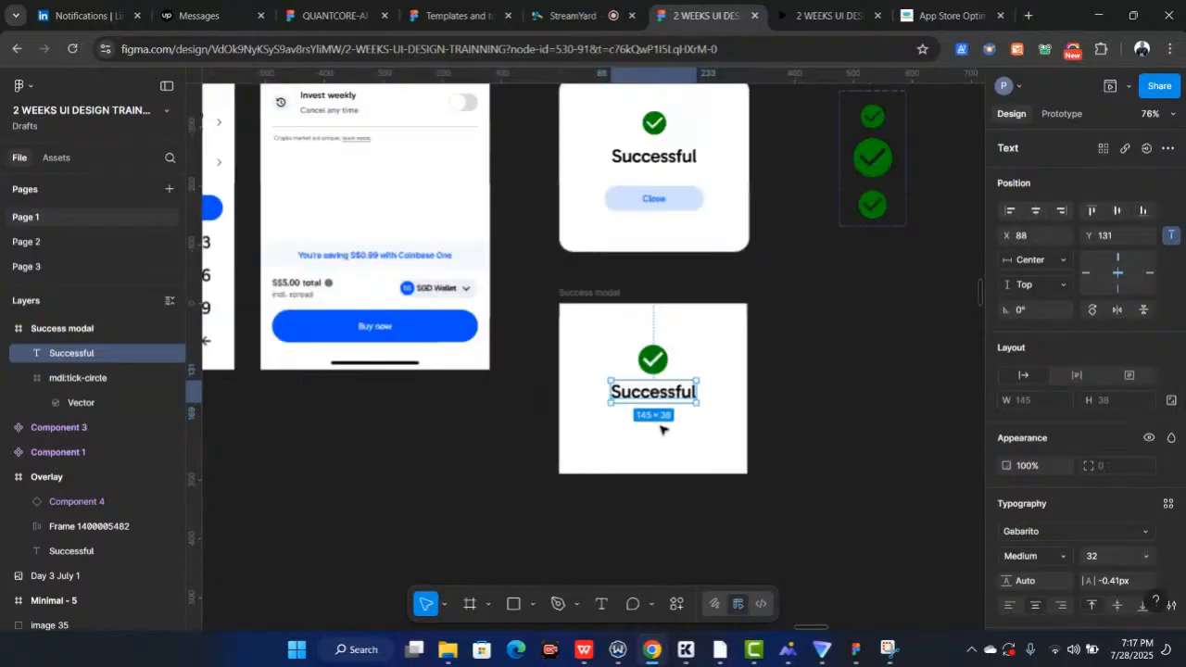
pyautogui.scroll(3, 661, 429)
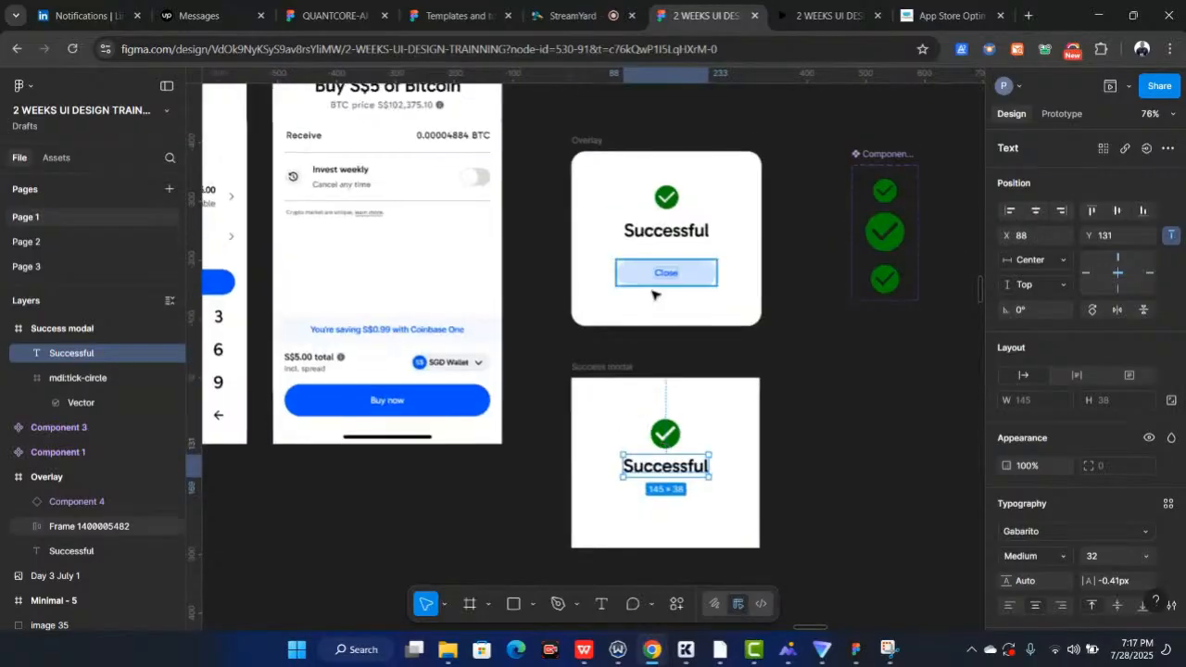
pyautogui.hscroll(-6, 652, 295)
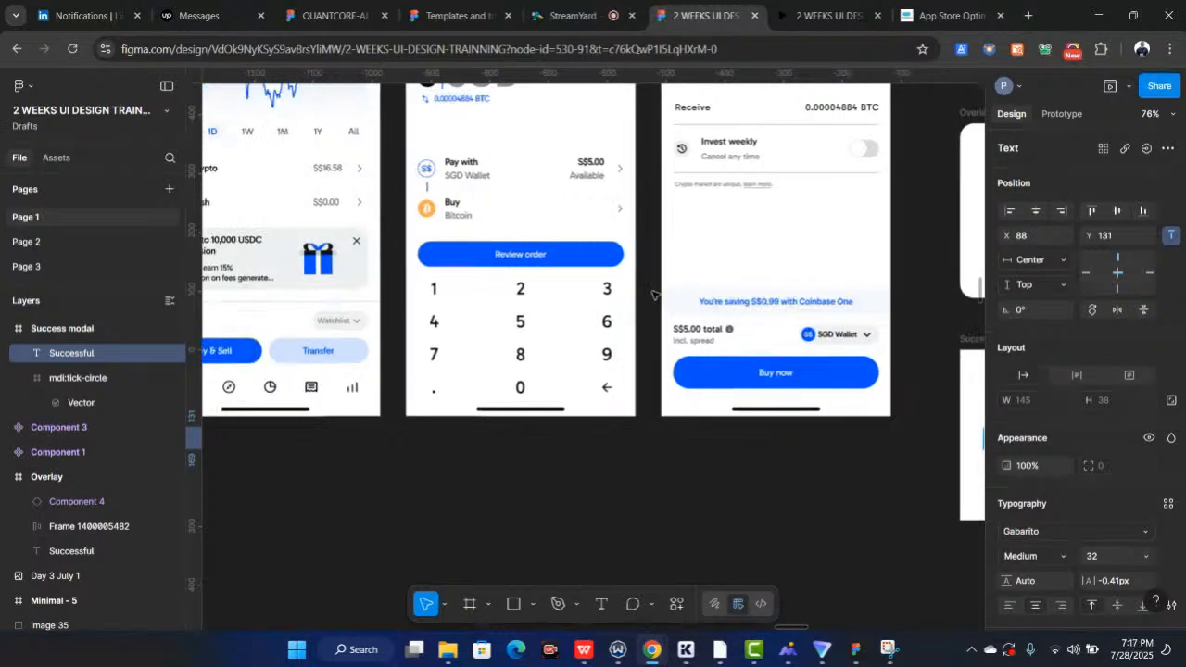
pyautogui.hscroll(-3, 652, 294)
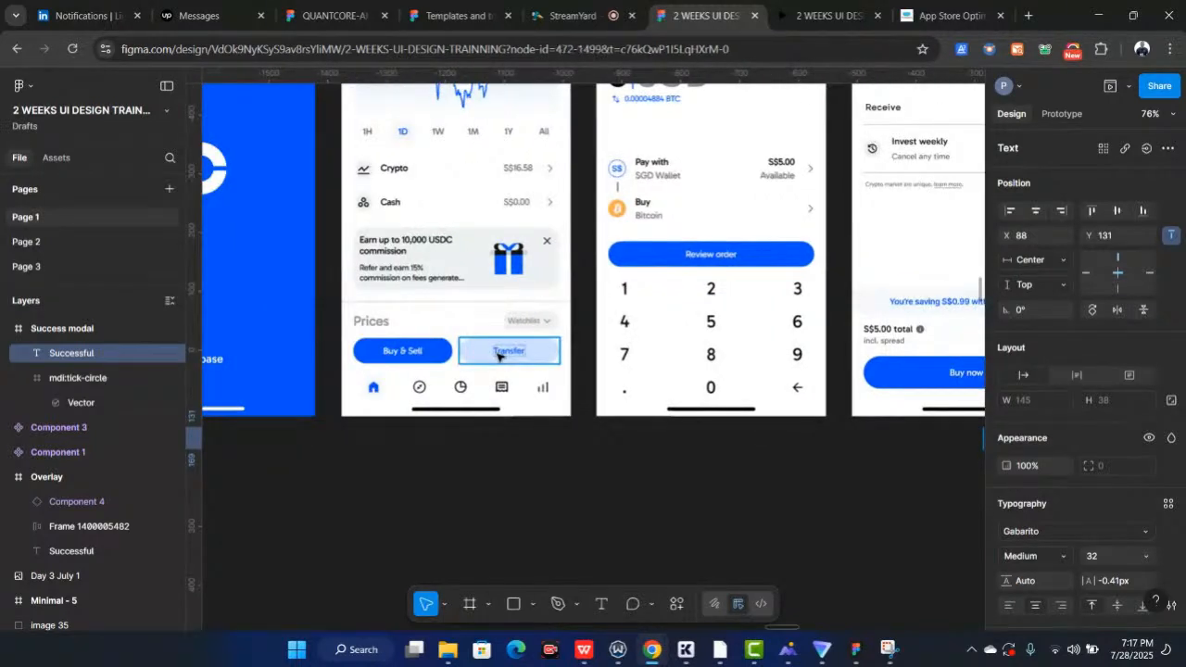
pyautogui.click(497, 356)
pyautogui.scroll(-2, 497, 356)
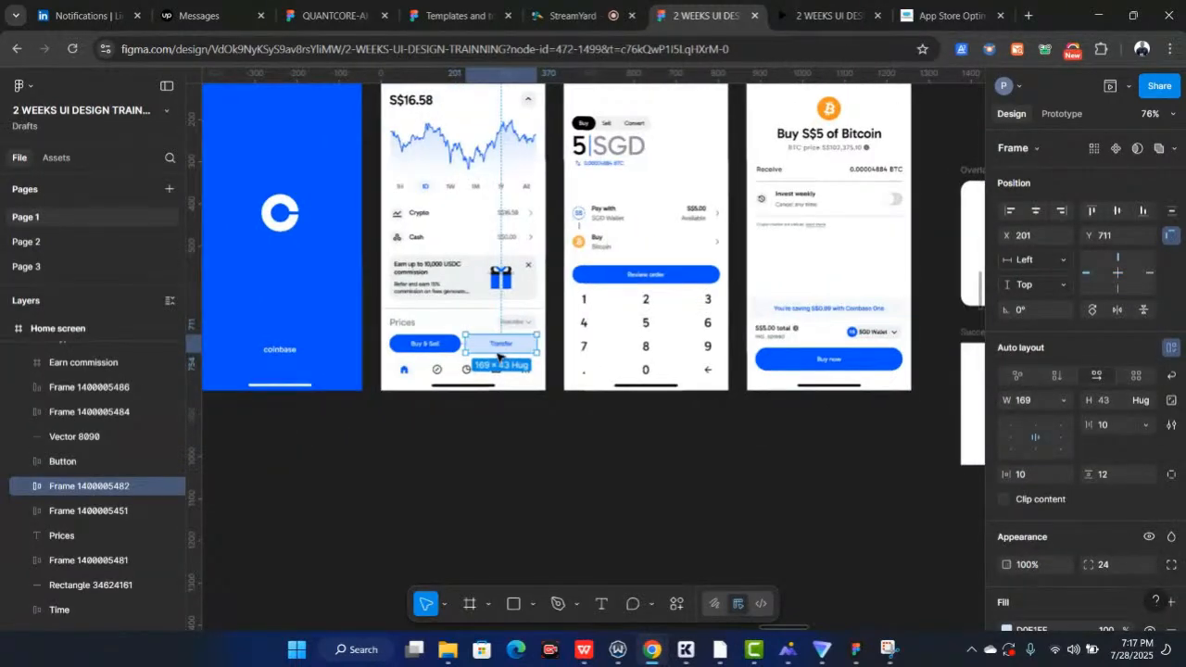
pyautogui.scroll(-2, 497, 353)
pyautogui.scroll(-2, 497, 354)
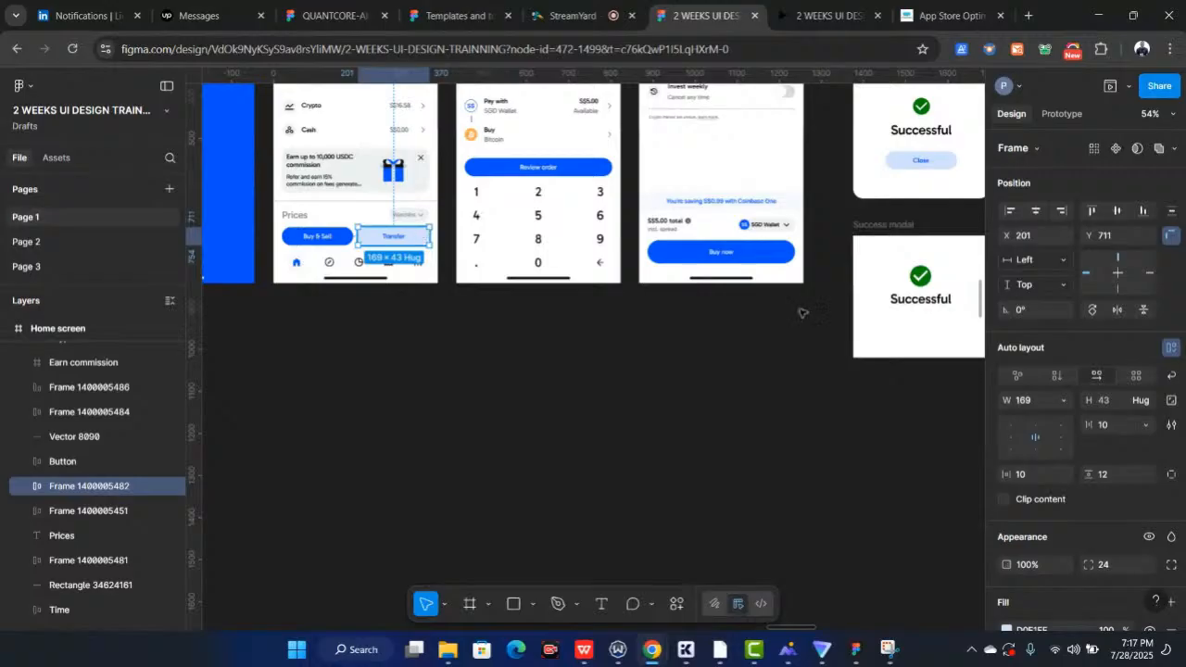
pyautogui.moveTo(802, 314); pyautogui.dragTo(943, 331)
pyautogui.hscroll(2, 943, 331)
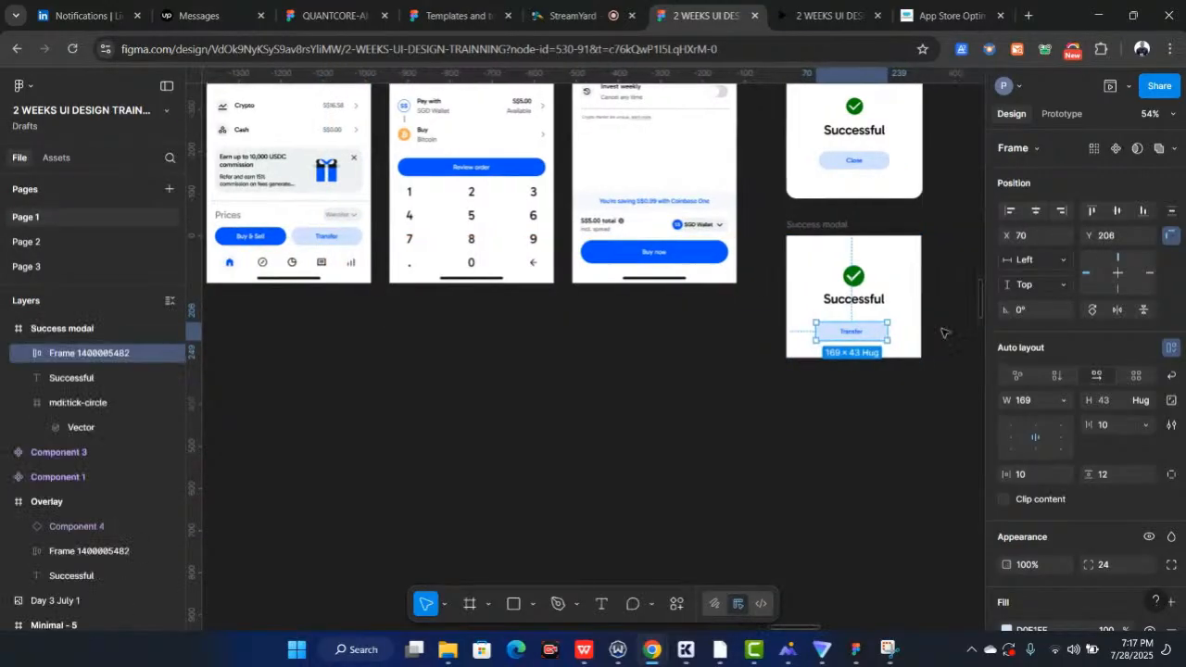
pyautogui.hscroll(2, 943, 331)
pyautogui.scroll(5, 803, 338)
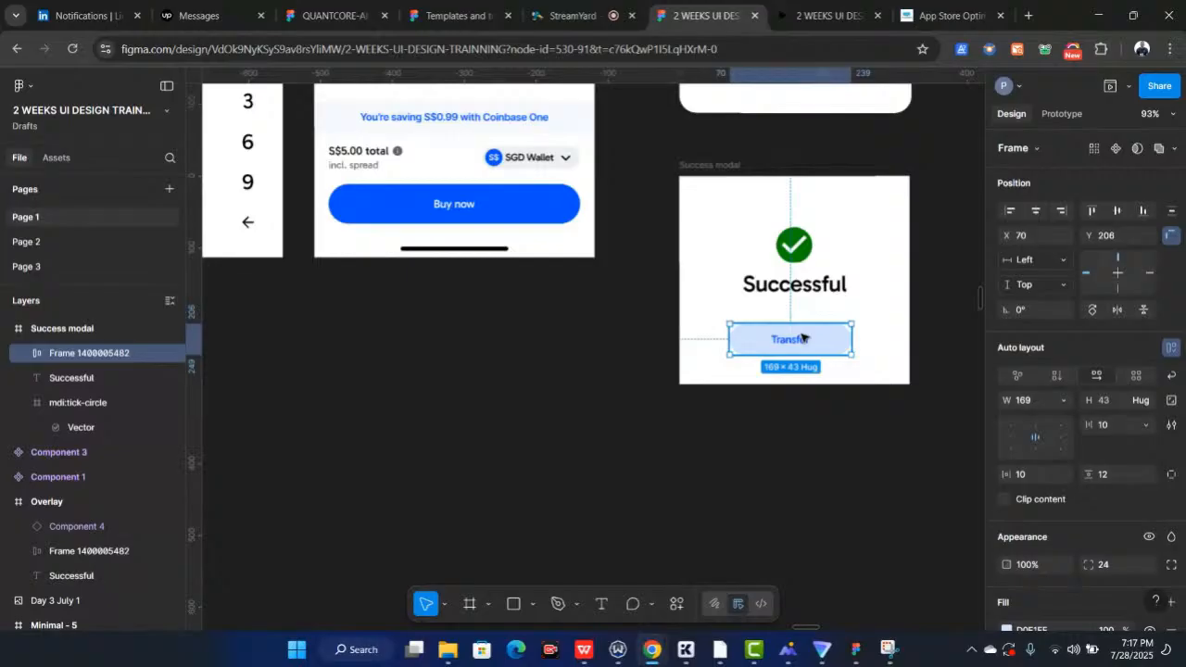
# Change the copied button's label to Close
pyautogui.doubleClick(799, 341)
pyautogui.doubleClick(799, 341)
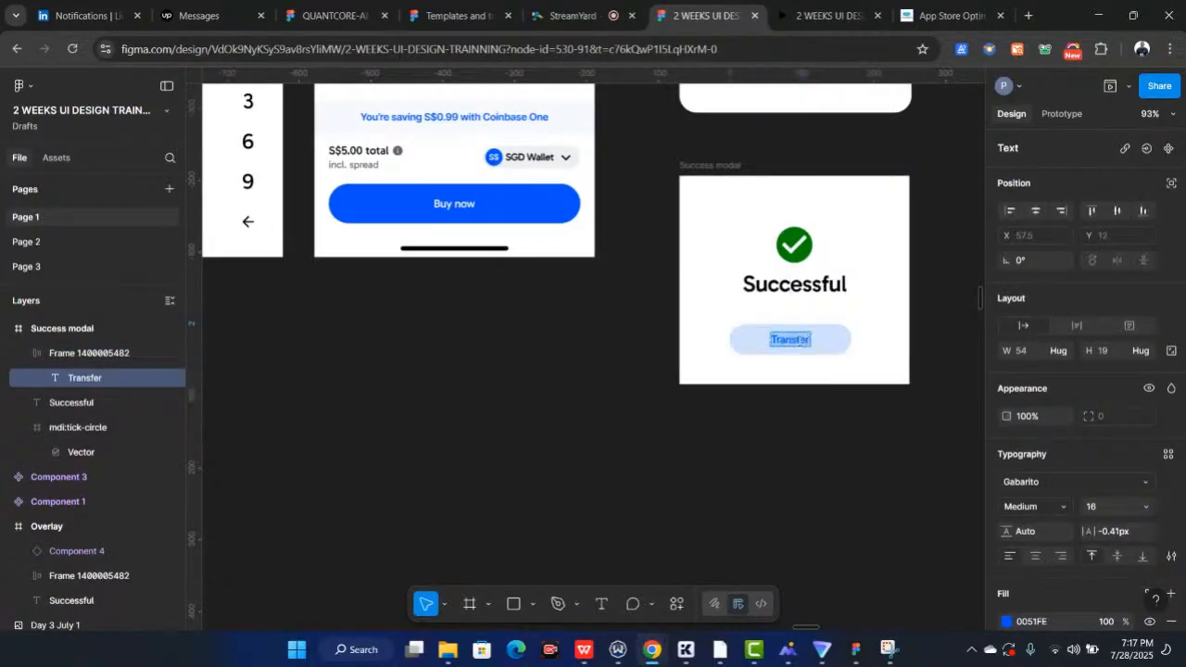
pyautogui.write('Close')
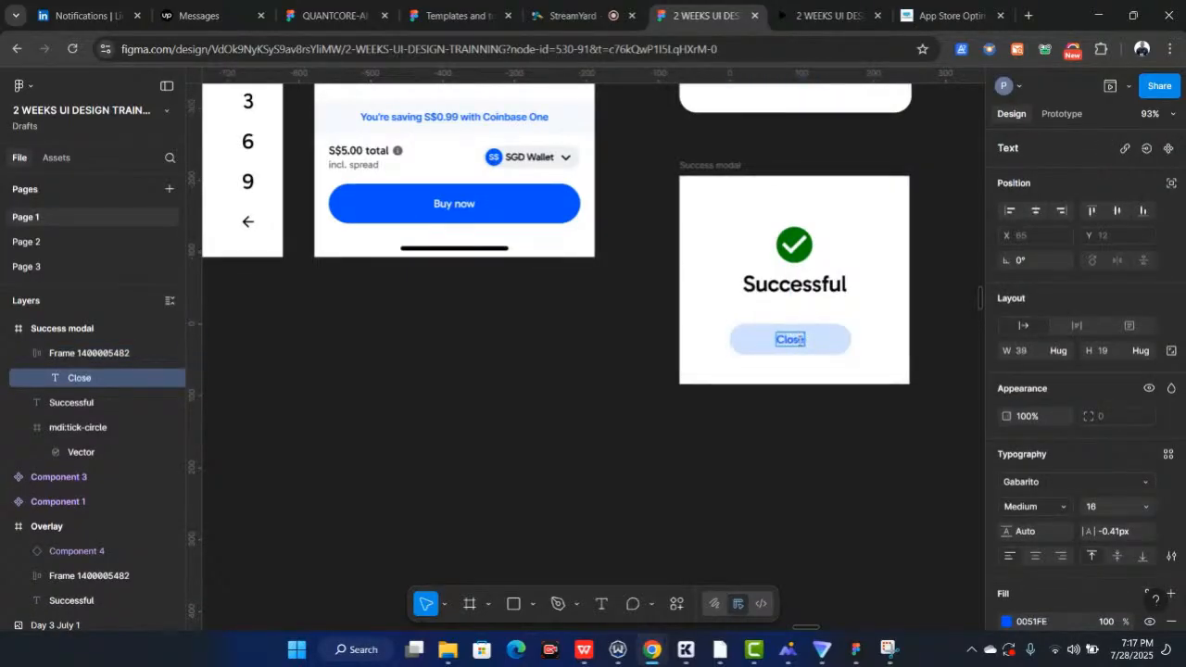
# Round the corners of the Success modal frame to 24
pyautogui.press('Escape')
pyautogui.hscroll(5, 833, 430)
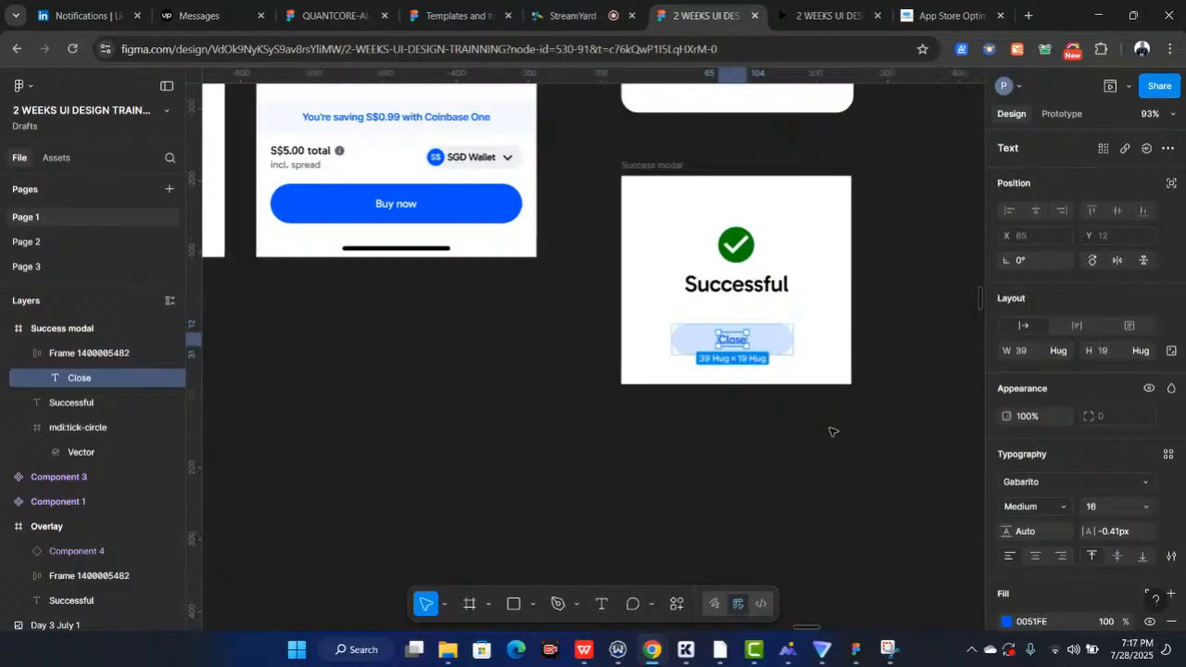
pyautogui.scroll(2, 833, 431)
pyautogui.scroll(3, 833, 430)
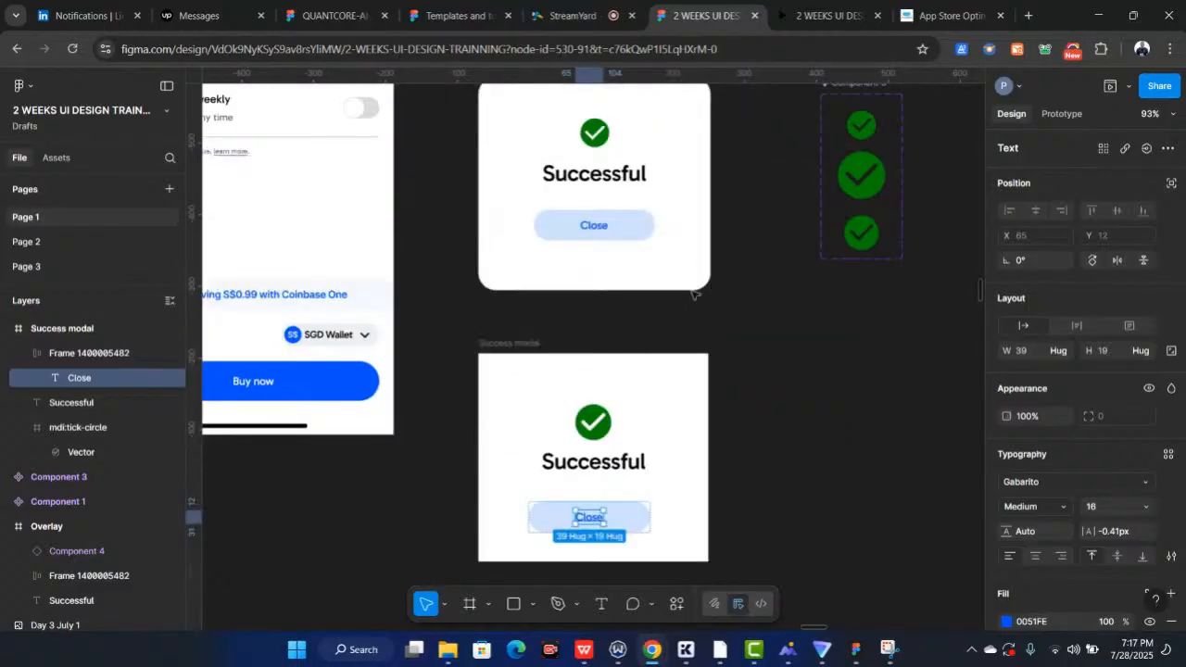
pyautogui.click(506, 345)
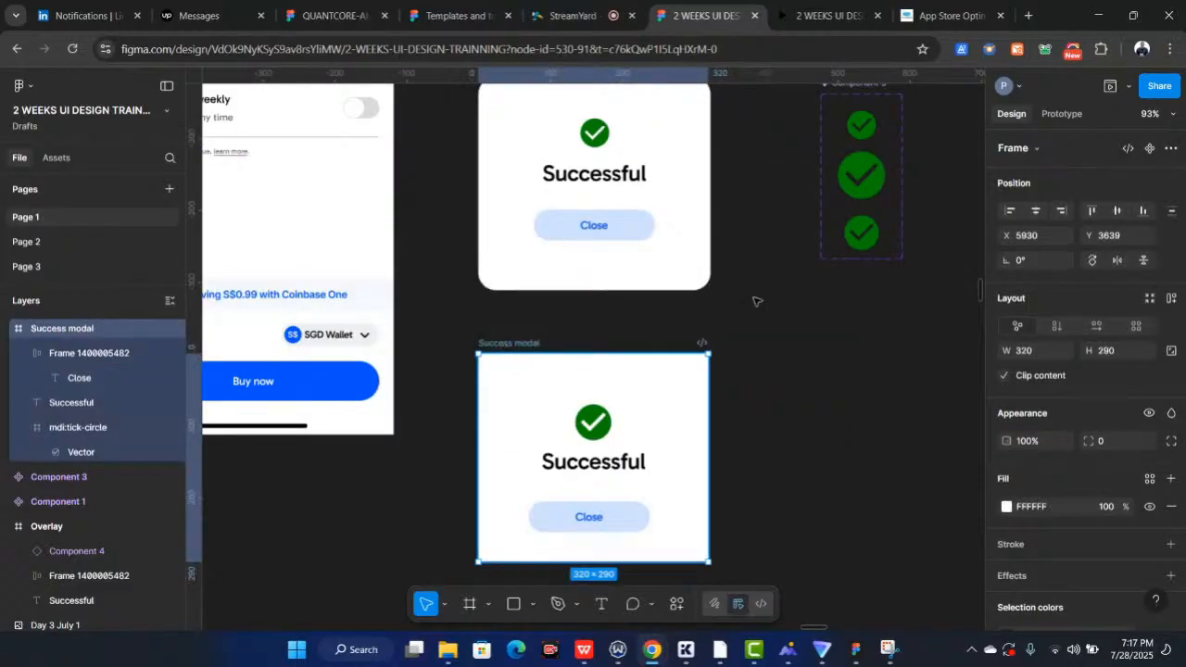
pyautogui.click(1102, 441)
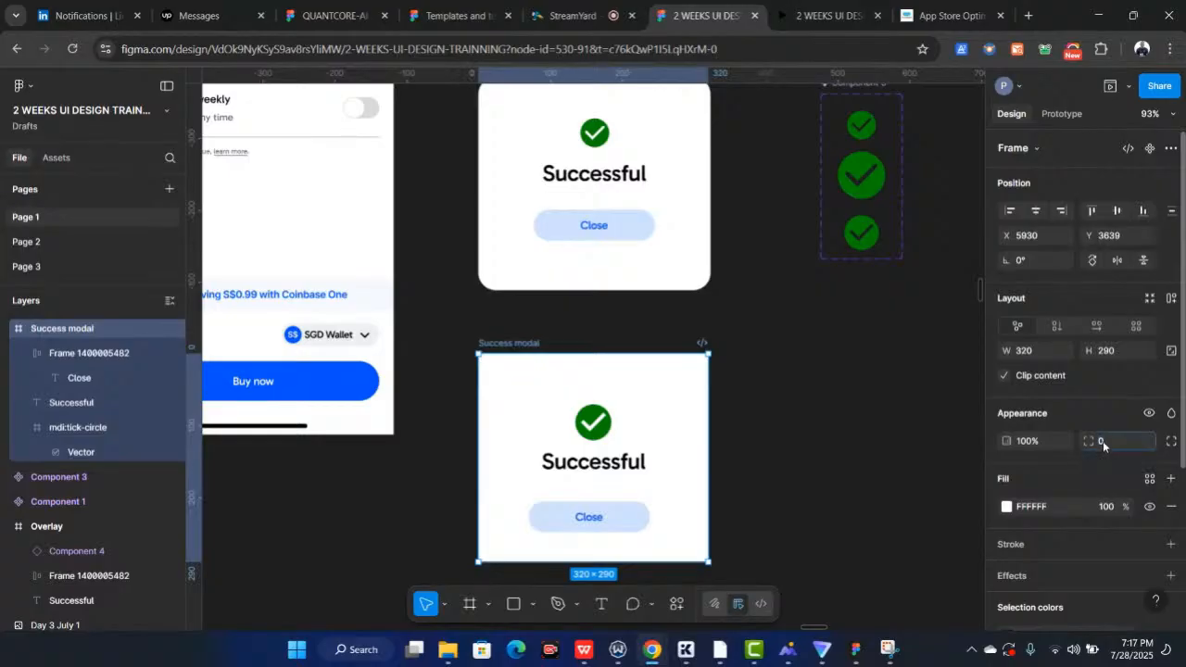
pyautogui.write('24')
pyautogui.press('Return')
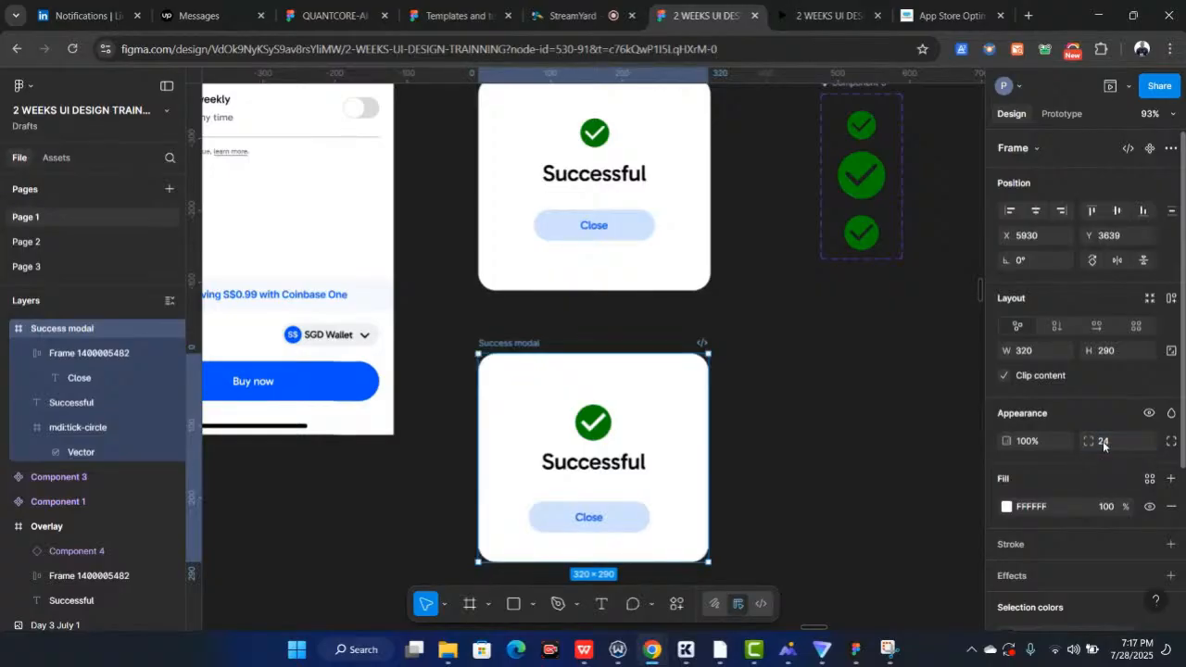
# Center the Close button horizontally within the Success modal
pyautogui.scroll(-3, 620, 321)
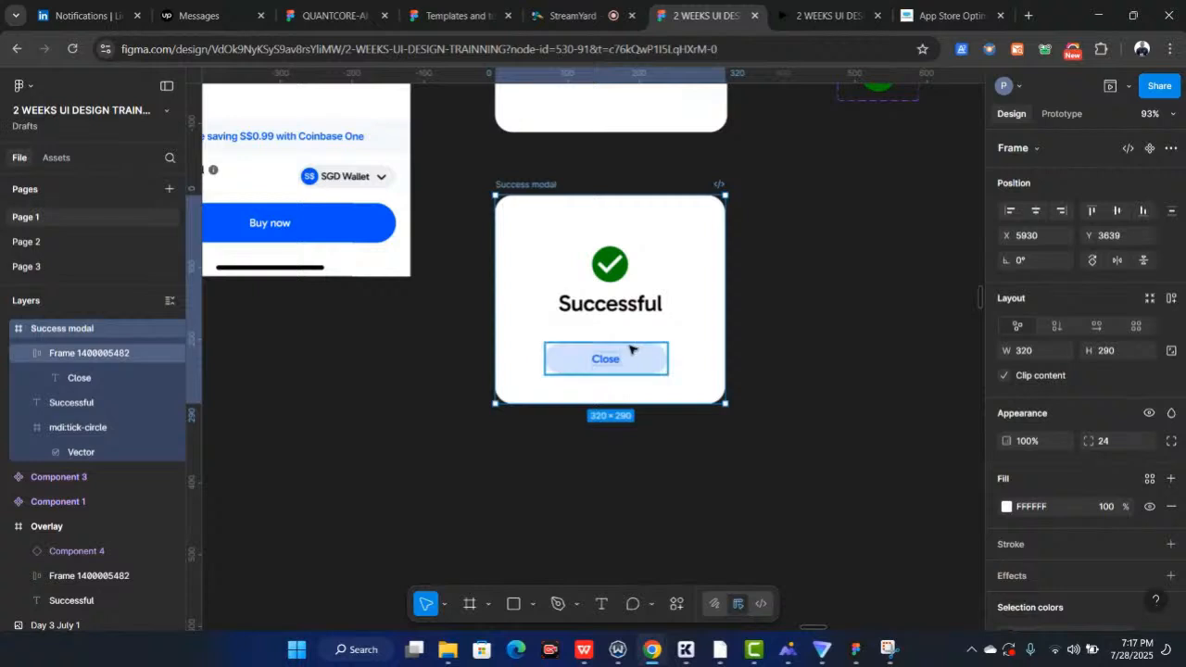
pyautogui.click(630, 350)
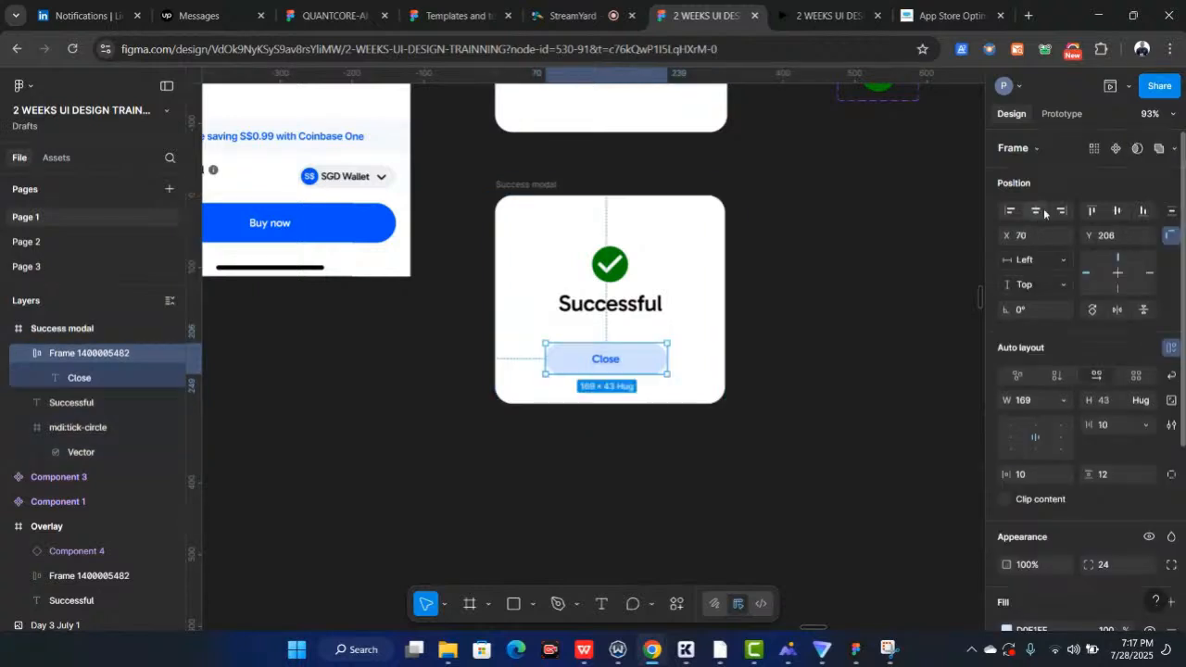
pyautogui.click(1038, 211)
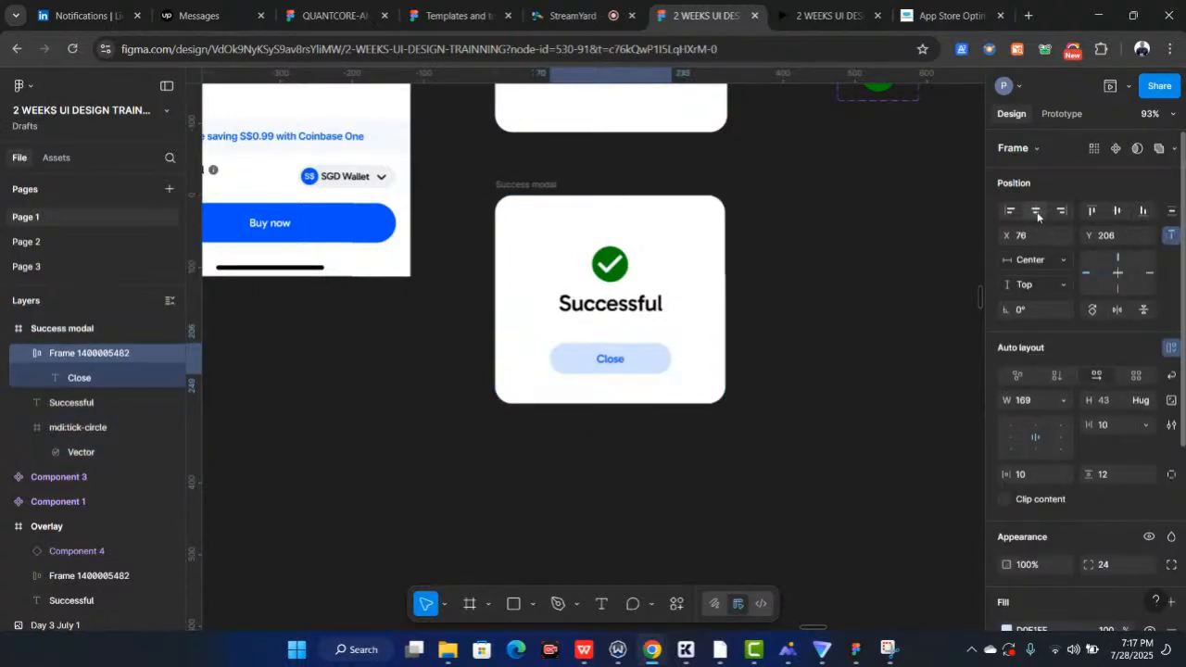
pyautogui.scroll(2, 719, 320)
pyautogui.scroll(-2, 720, 321)
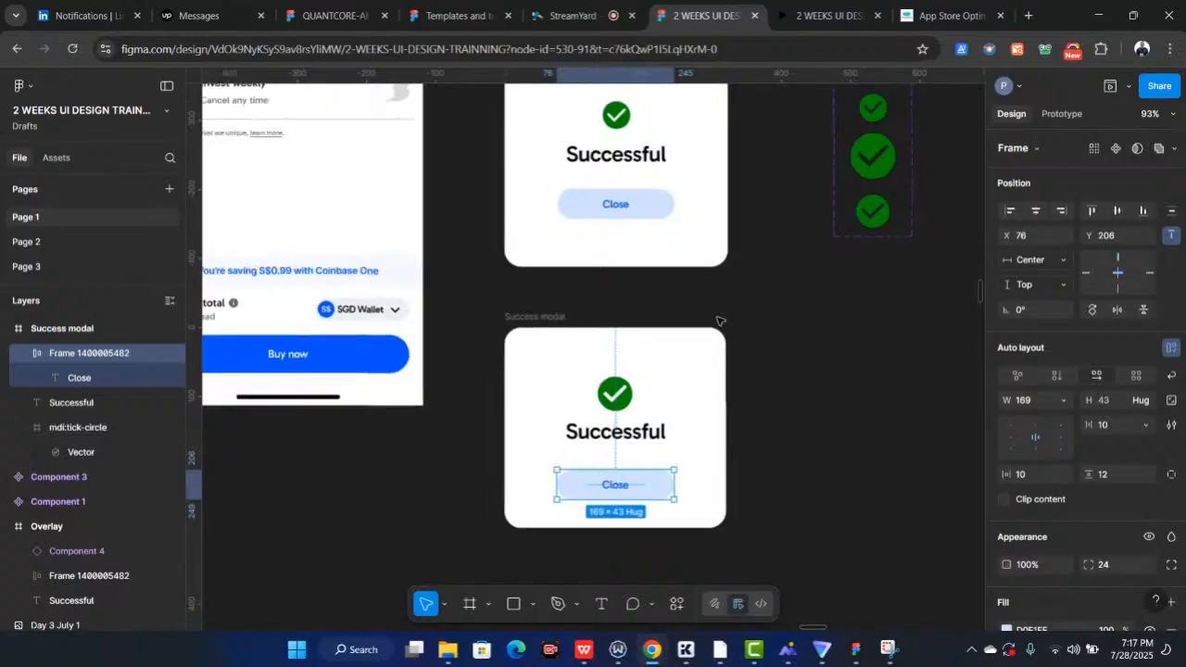
# Zoom out to review all the app screens and modals on the canvas
pyautogui.scroll(-5, 602, 213)
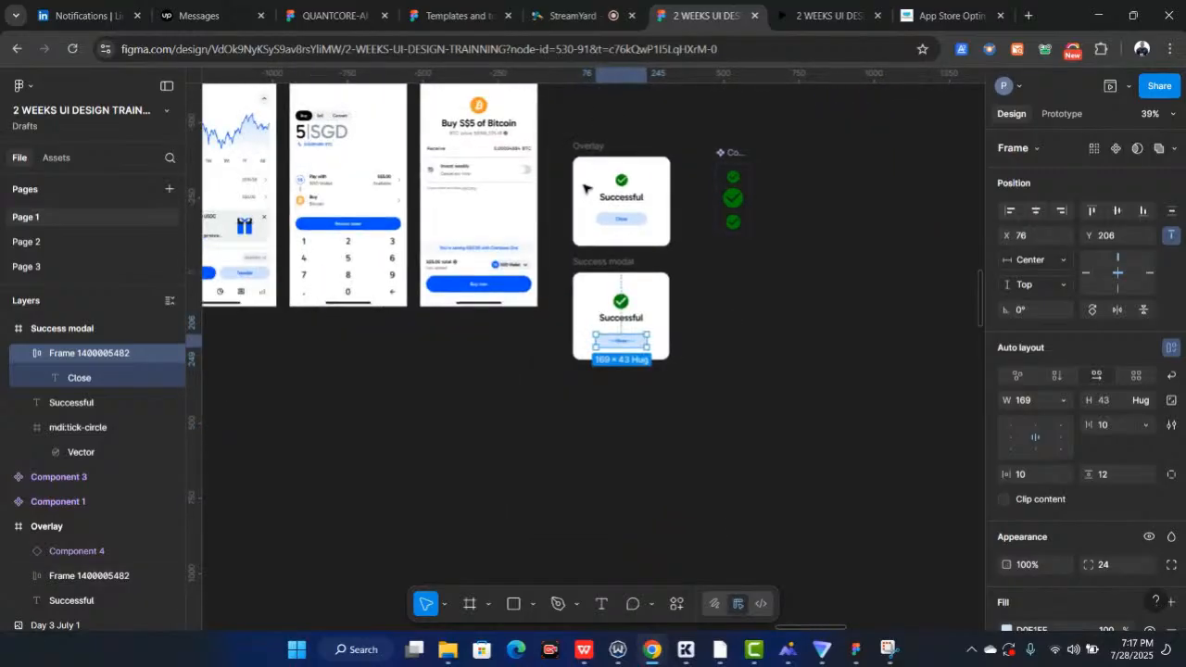
pyautogui.hscroll(-5, 583, 189)
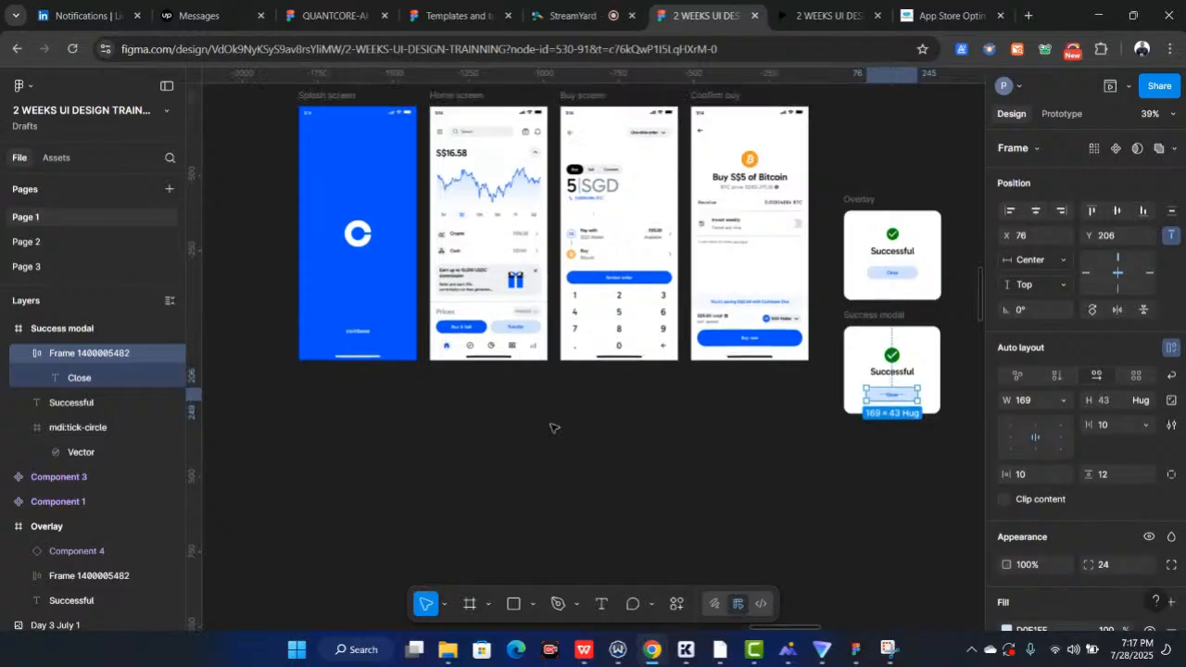
pyautogui.click(553, 428)
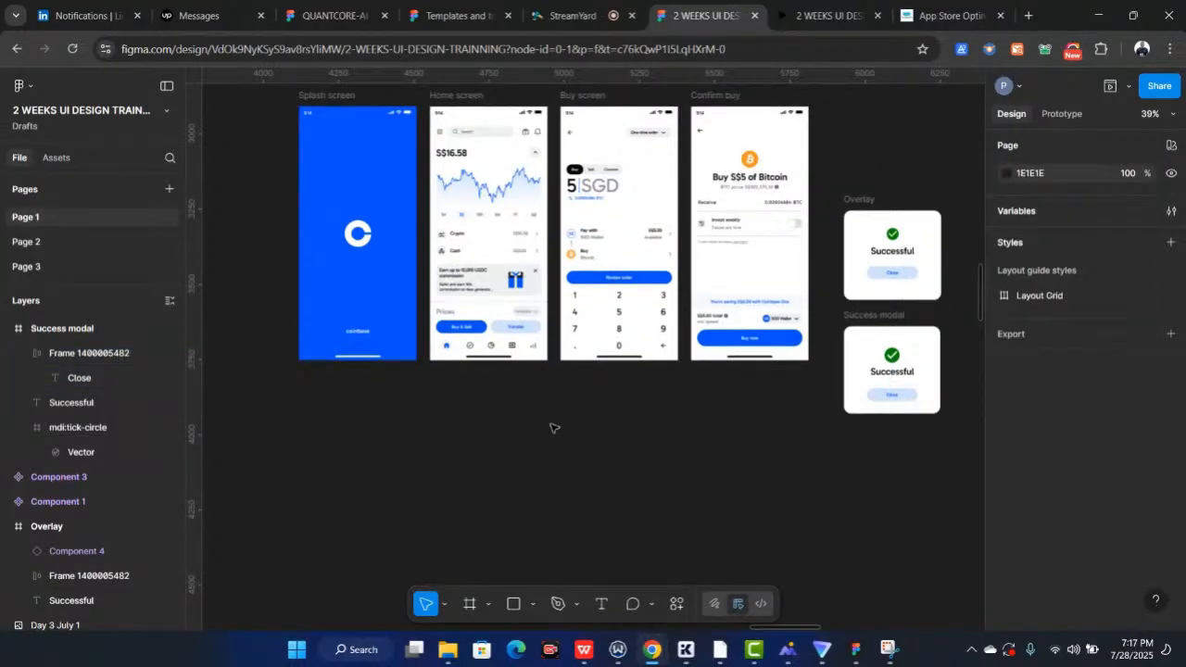
pyautogui.scroll(-3, 553, 428)
pyautogui.moveTo(318, 315); pyautogui.dragTo(584, 20)
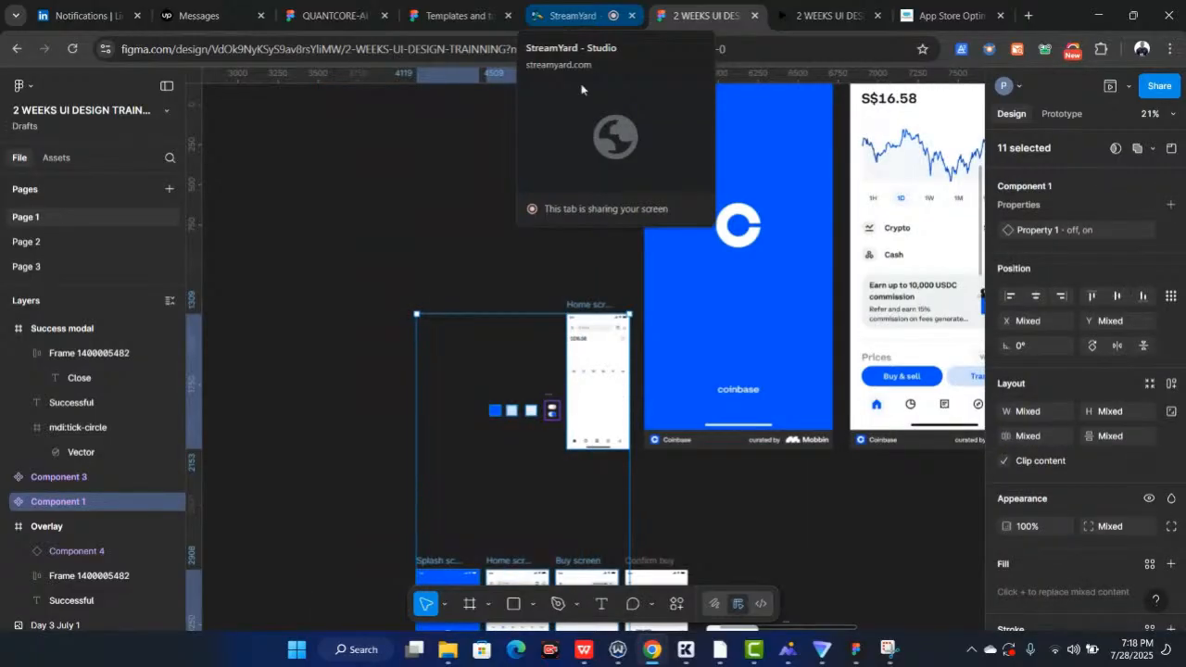
pyautogui.click(519, 250)
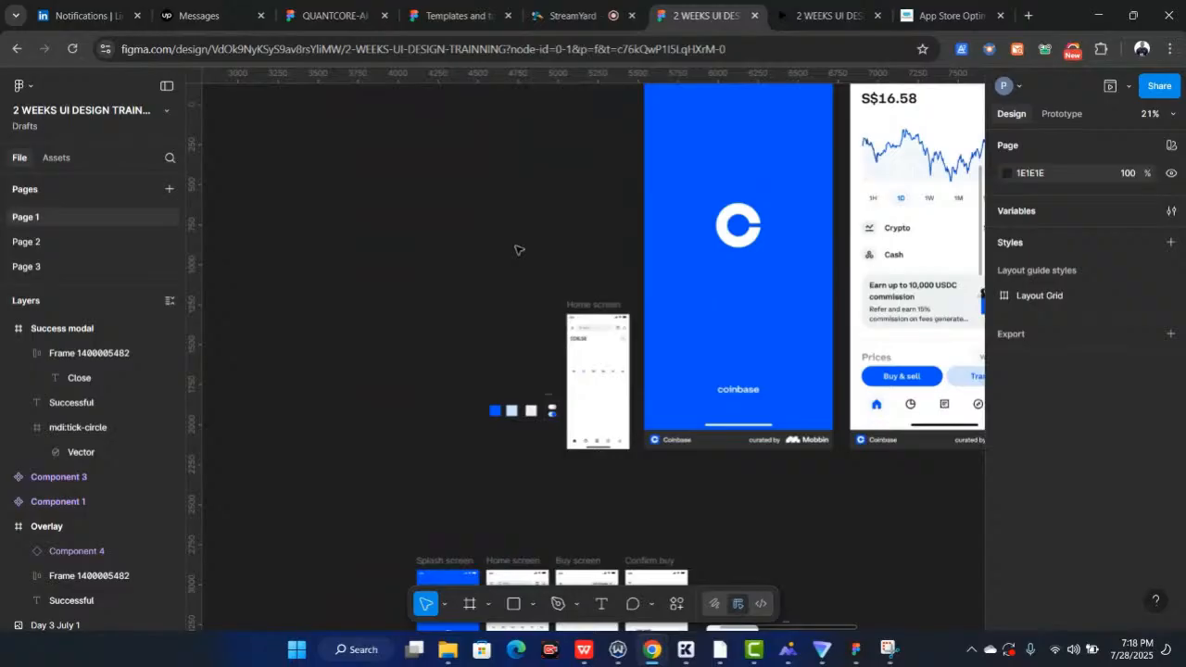
pyautogui.scroll(-5, 519, 250)
pyautogui.scroll(3, 519, 250)
pyautogui.scroll(-1, 470, 391)
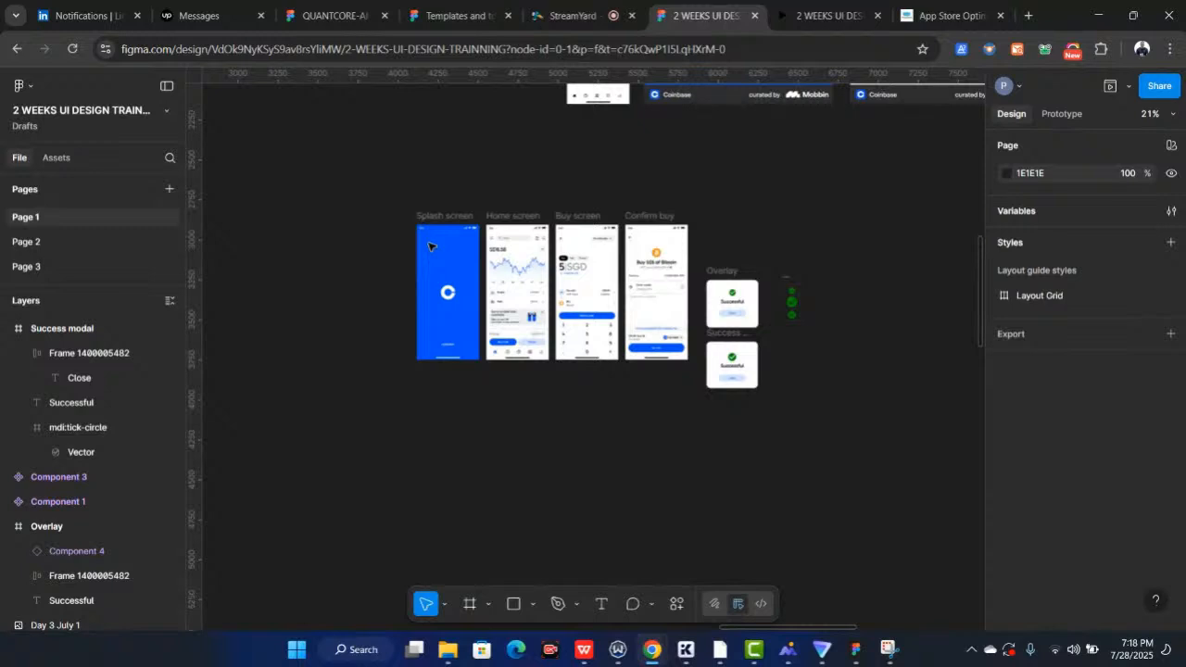
# Set the prototype device to No device in the prototype settings
pyautogui.click(1075, 115)
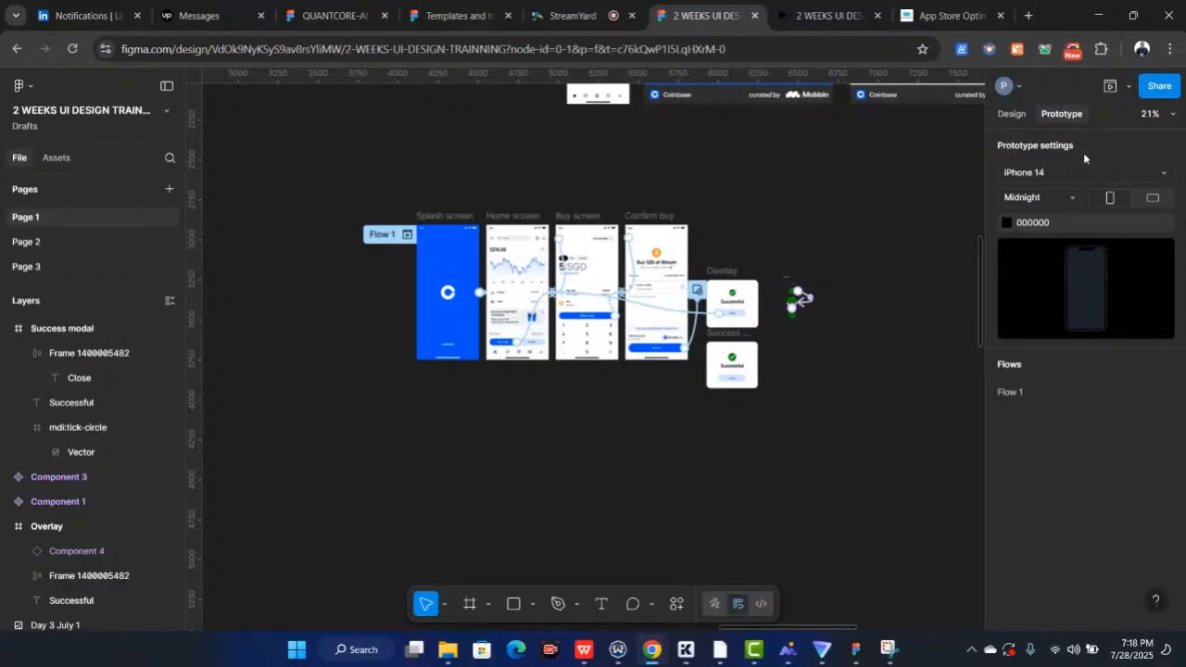
pyautogui.click(1164, 176)
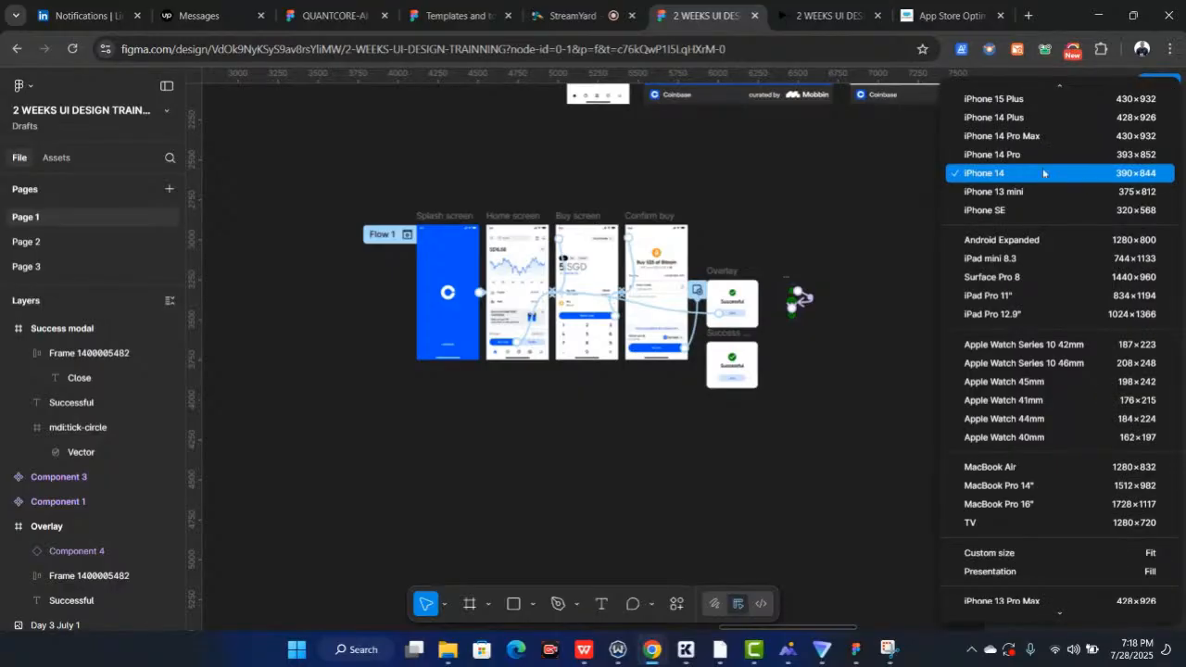
pyautogui.scroll(3, 1043, 168)
pyautogui.scroll(-5, 1015, 153)
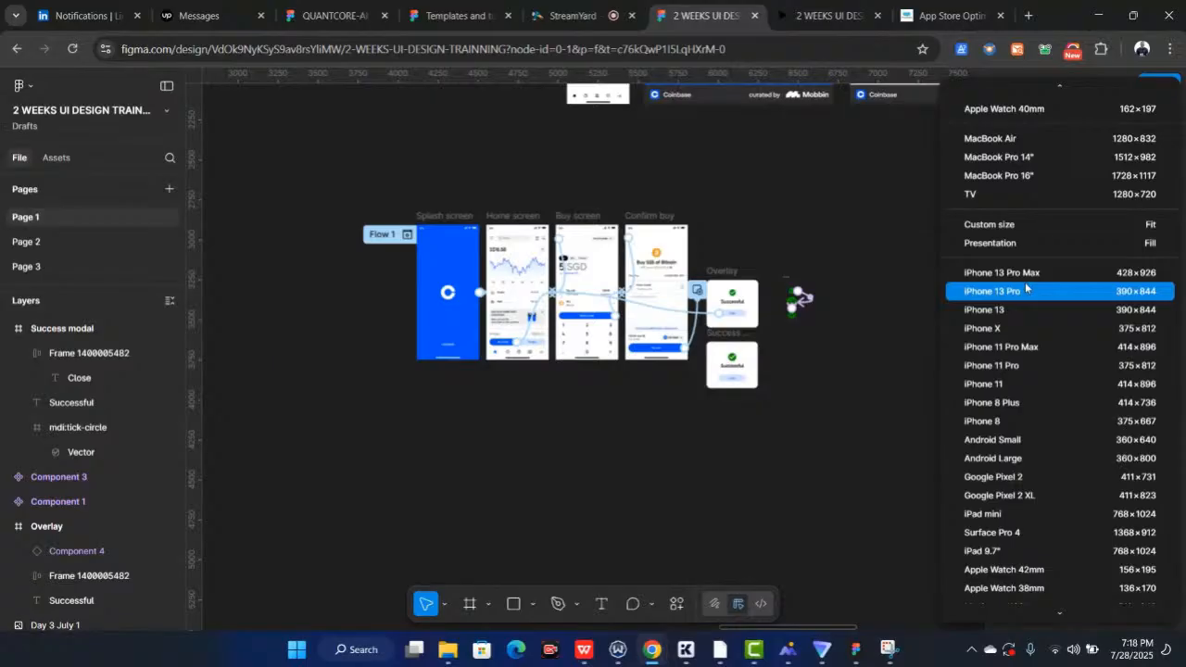
pyautogui.scroll(3, 1063, 609)
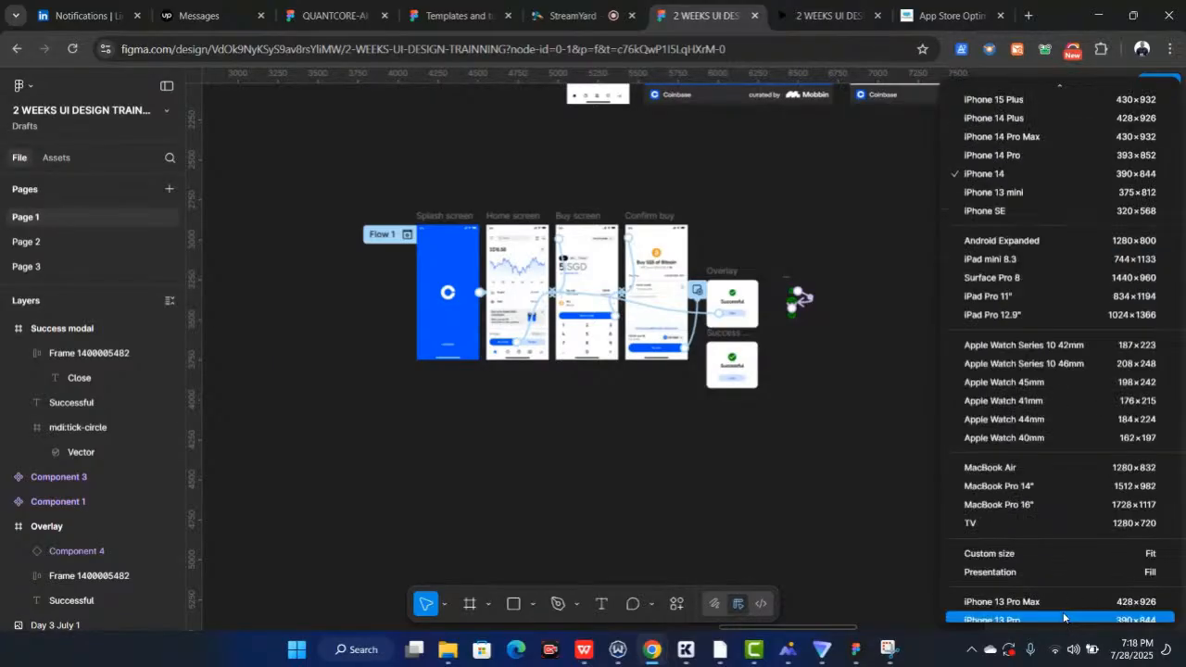
pyautogui.scroll(-3, 1040, 454)
pyautogui.scroll(5, 1040, 453)
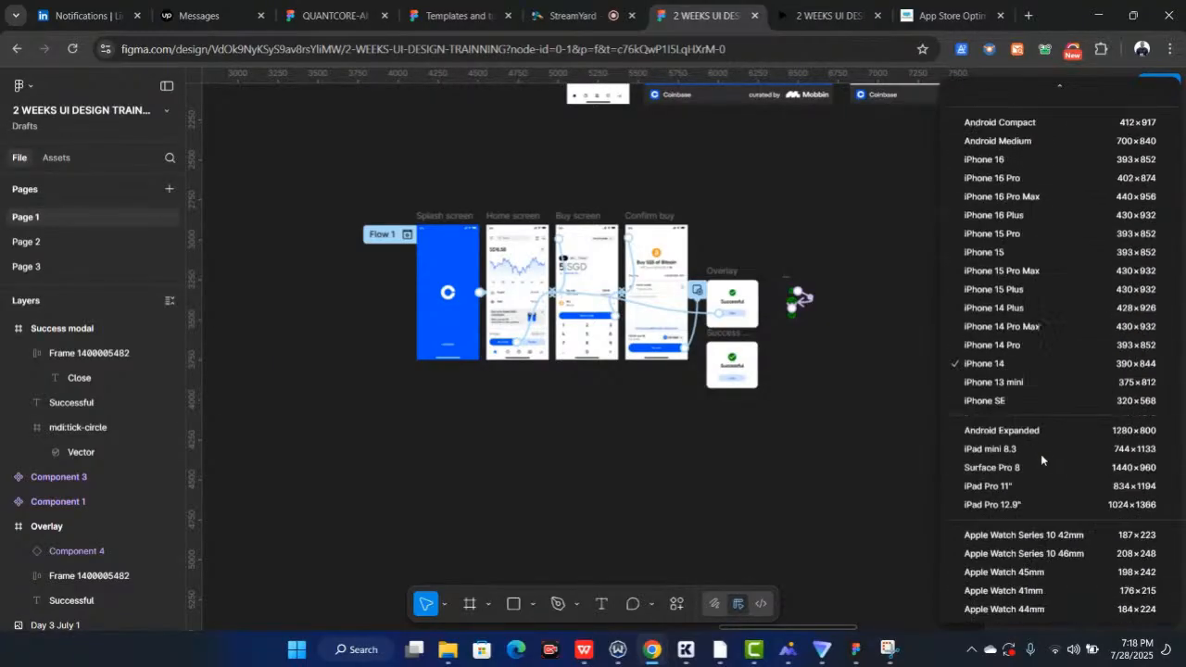
pyautogui.click(1058, 91)
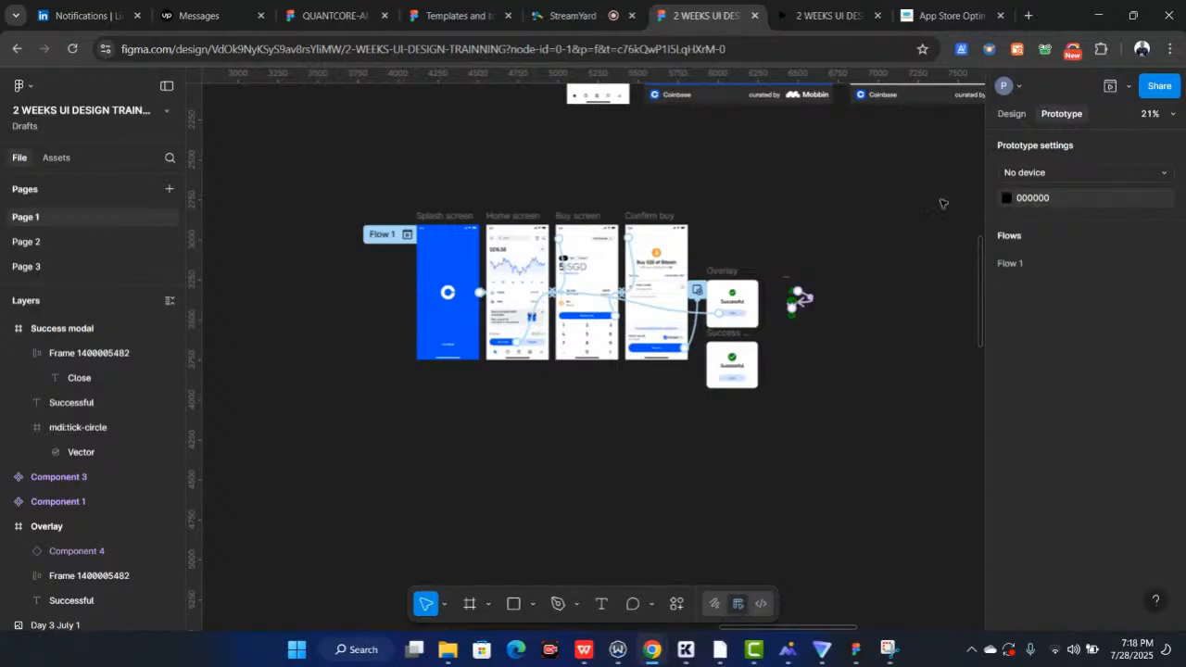
# Set the prototype device to iPhone 14 and check it in the prototype preview tab
pyautogui.click(1094, 173)
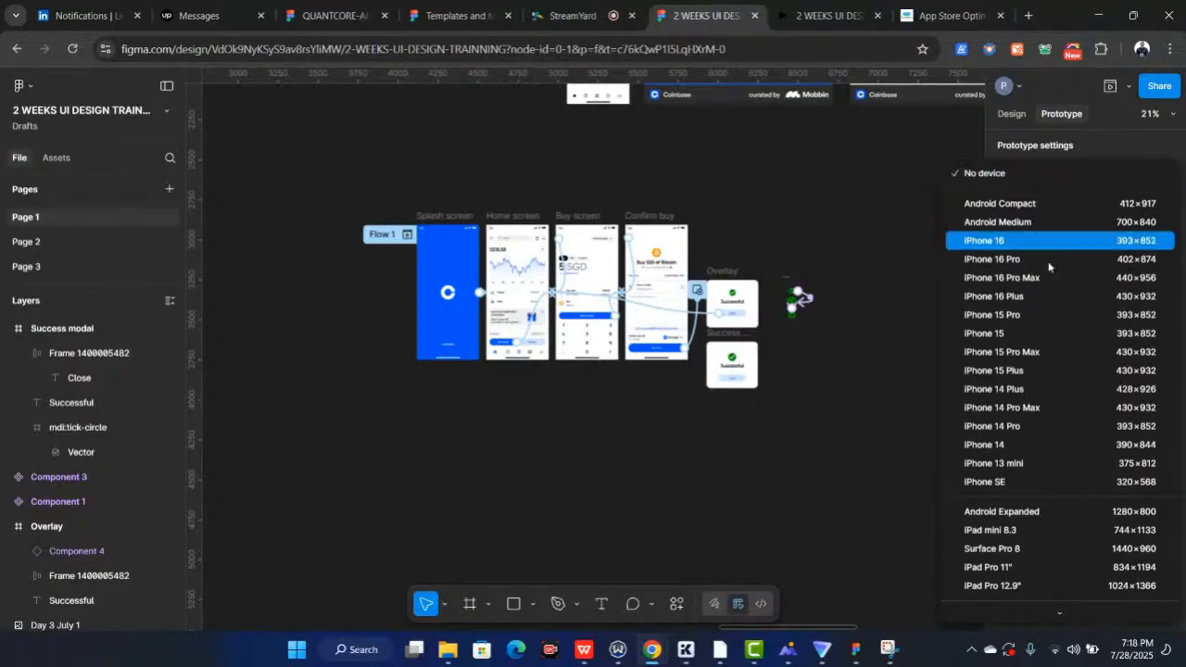
pyautogui.click(1005, 444)
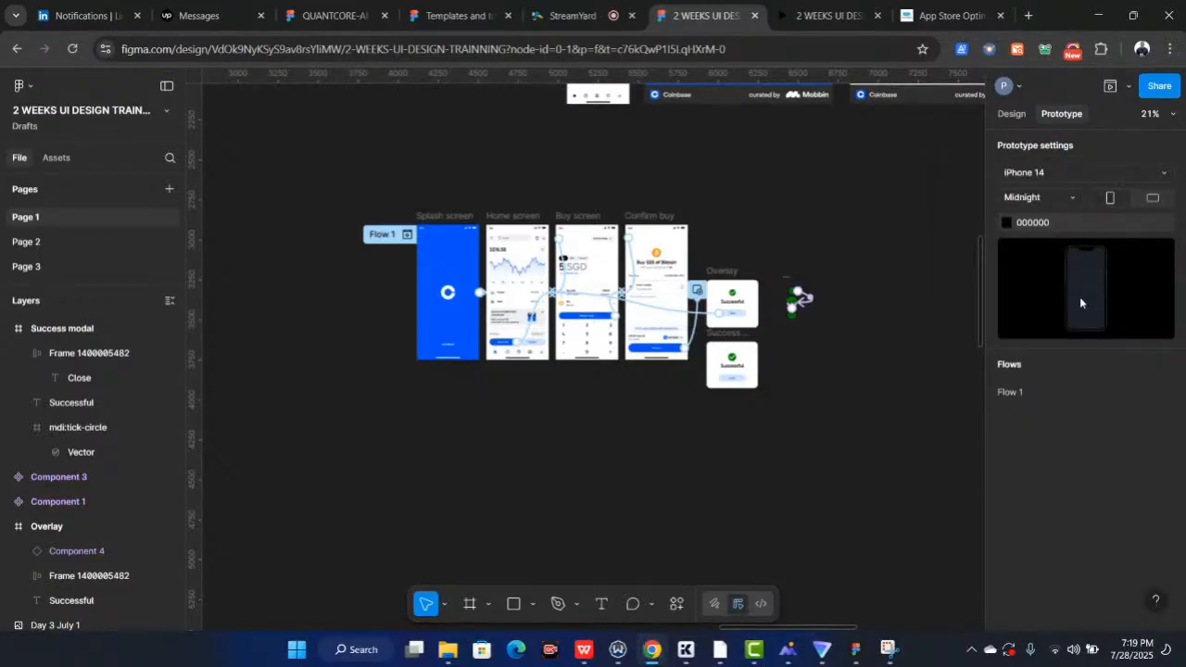
pyautogui.click(823, 16)
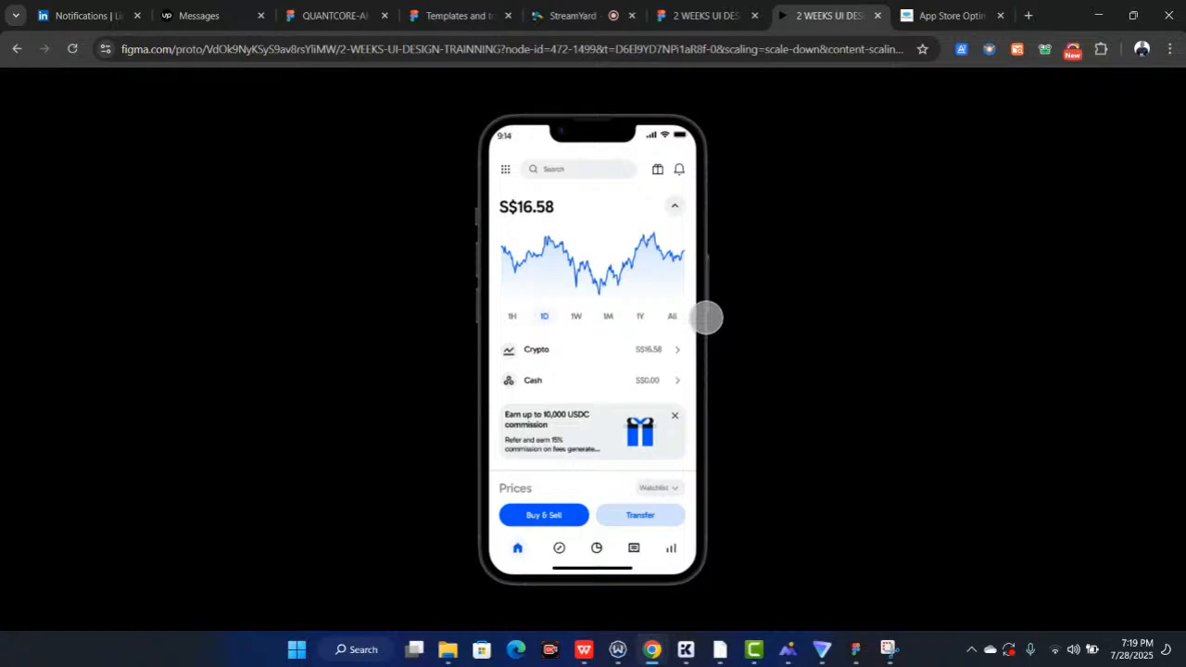
pyautogui.click(703, 16)
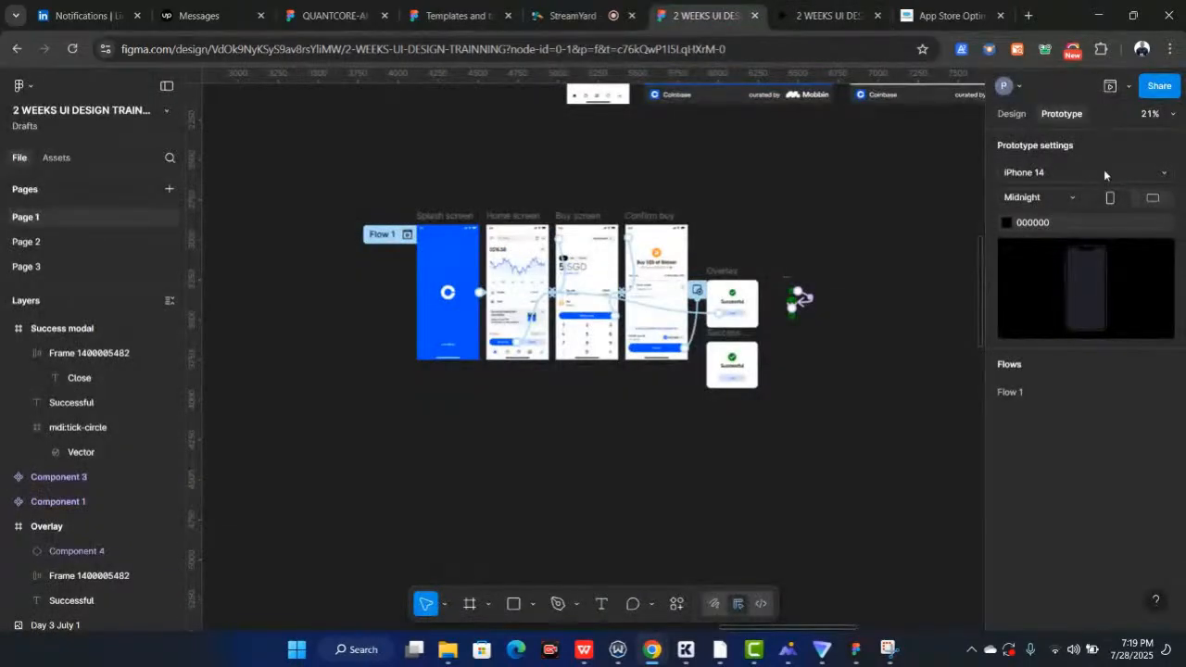
# Set the prototype device to No device and compare it in the prototype preview tab
pyautogui.click(1103, 172)
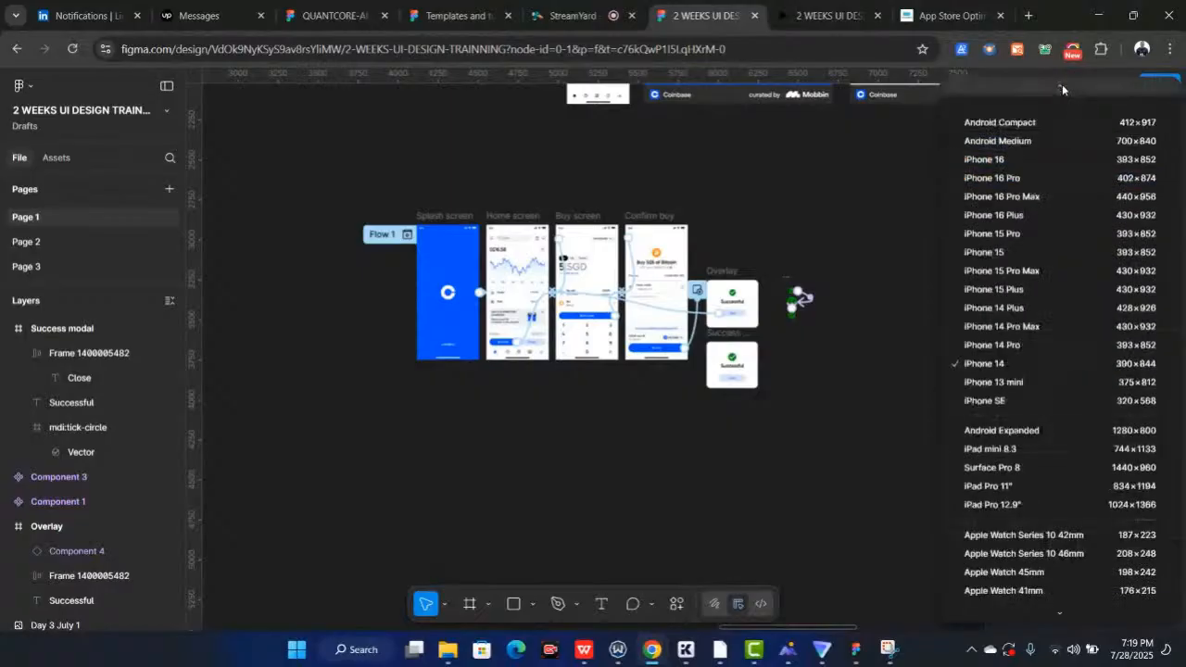
pyautogui.click(997, 99)
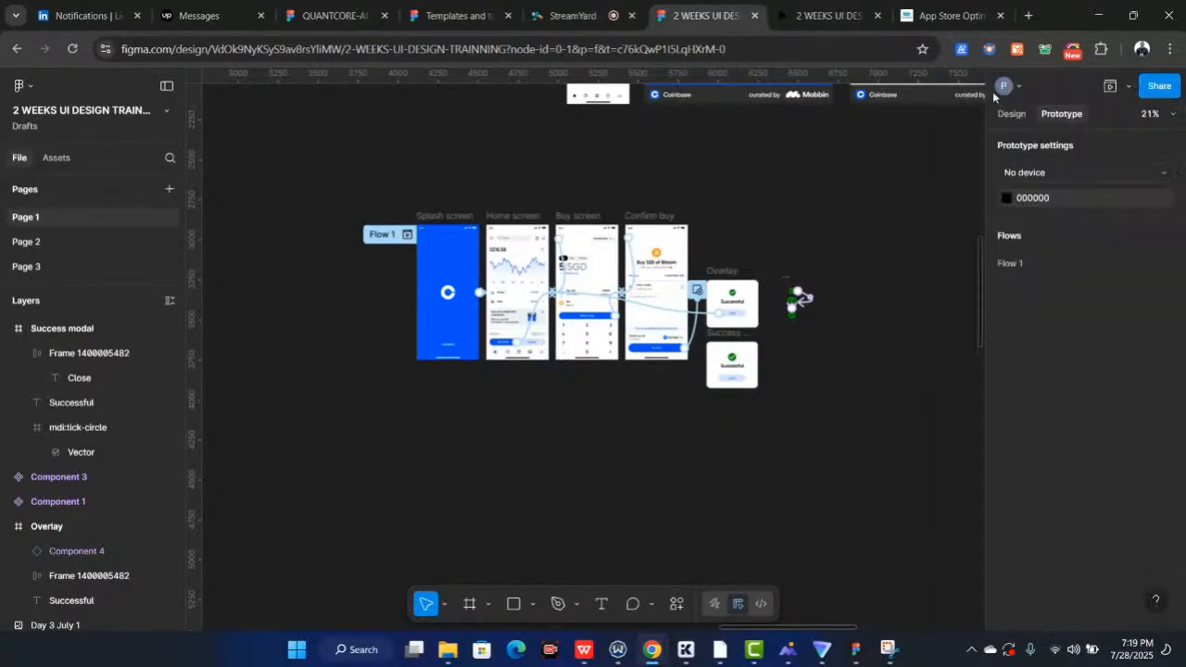
pyautogui.click(829, 15)
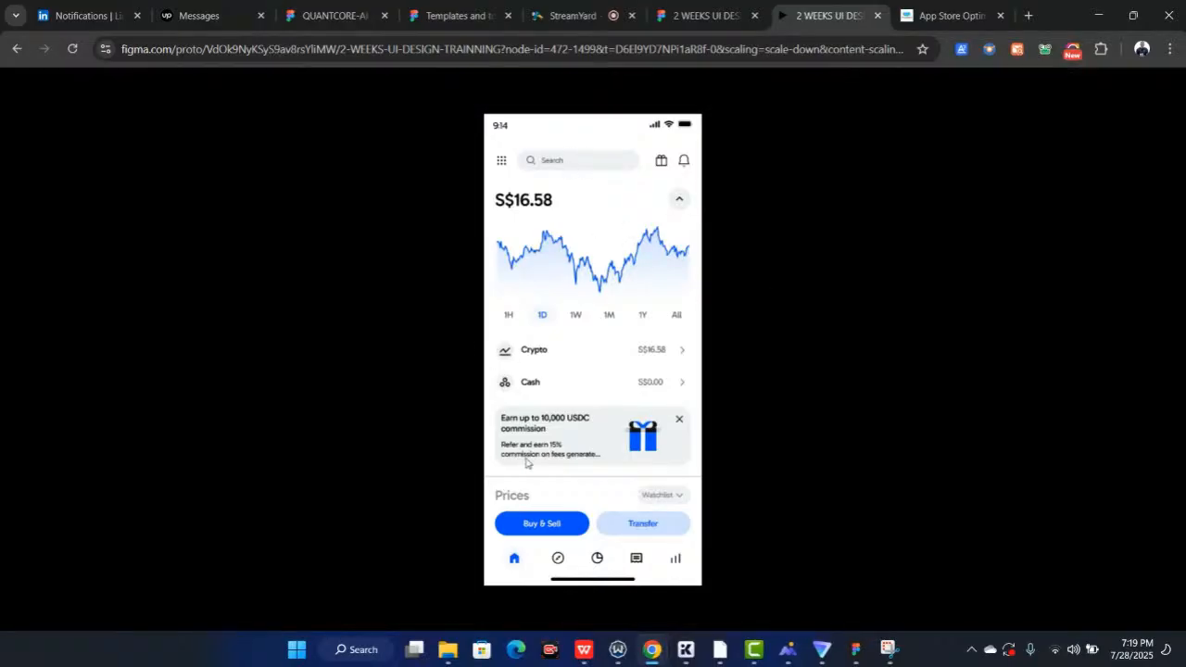
pyautogui.click(683, 15)
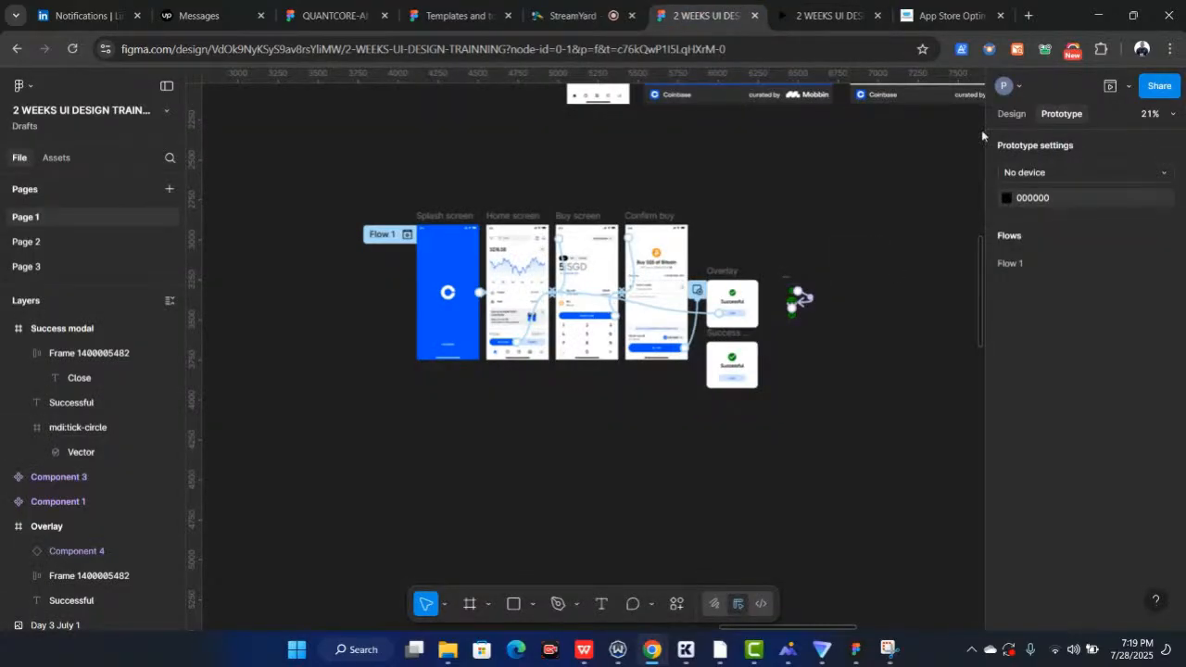
# Set the prototype device to iPhone 14
pyautogui.click(1092, 171)
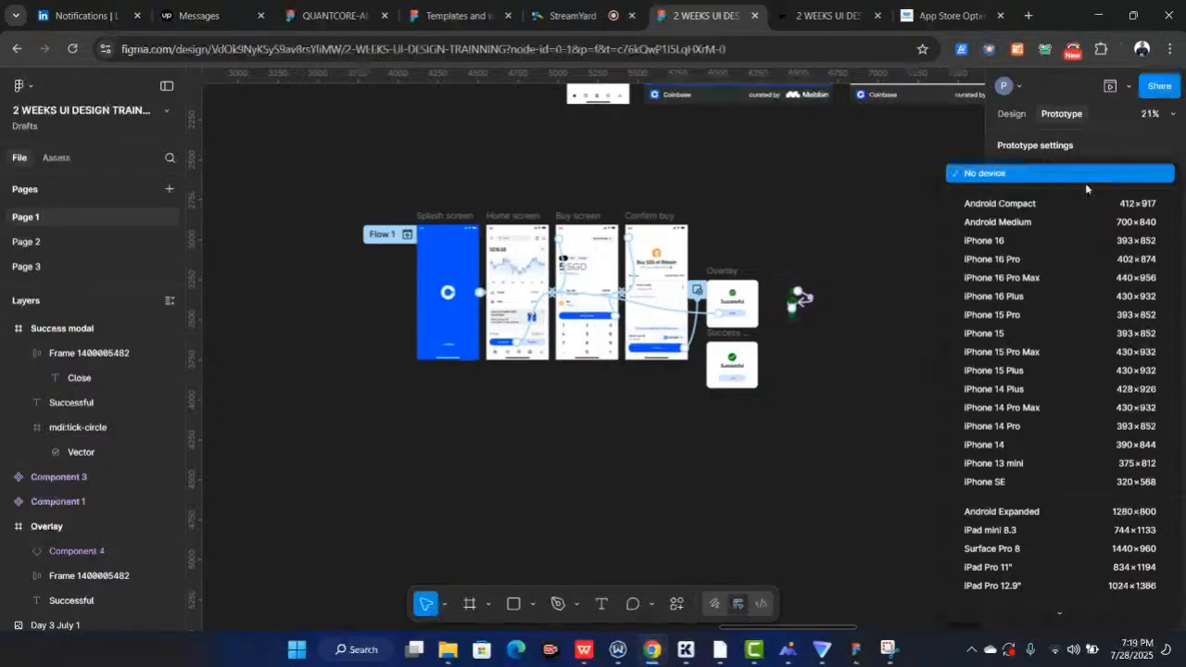
pyautogui.click(1016, 445)
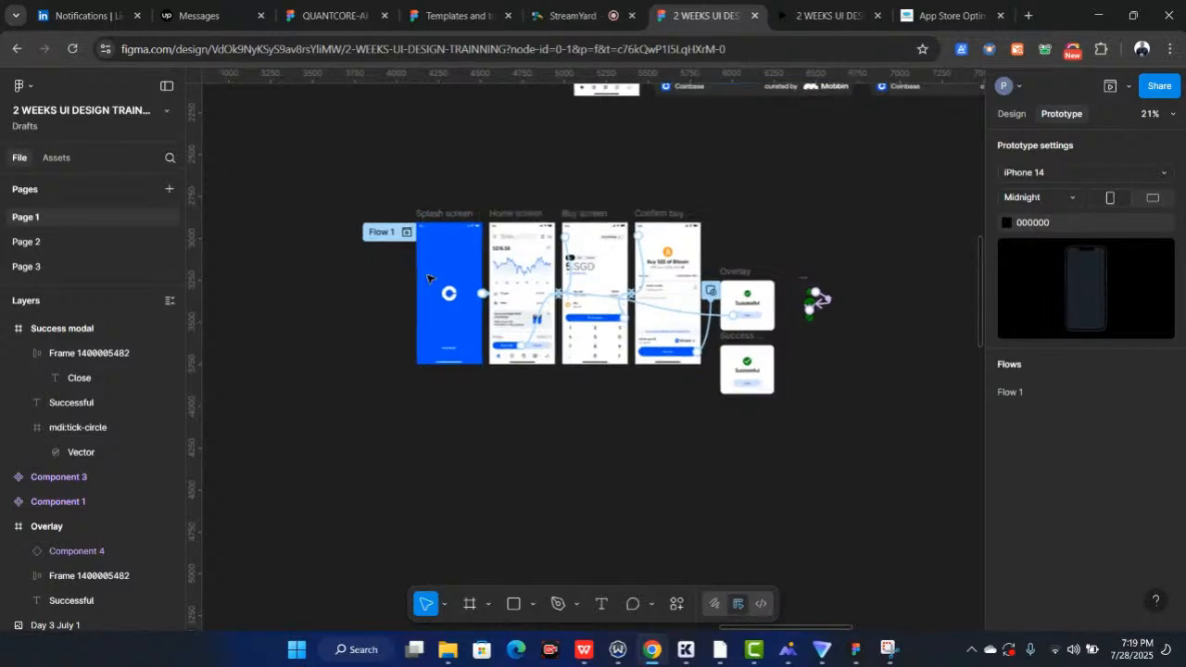
pyautogui.scroll(3, 427, 278)
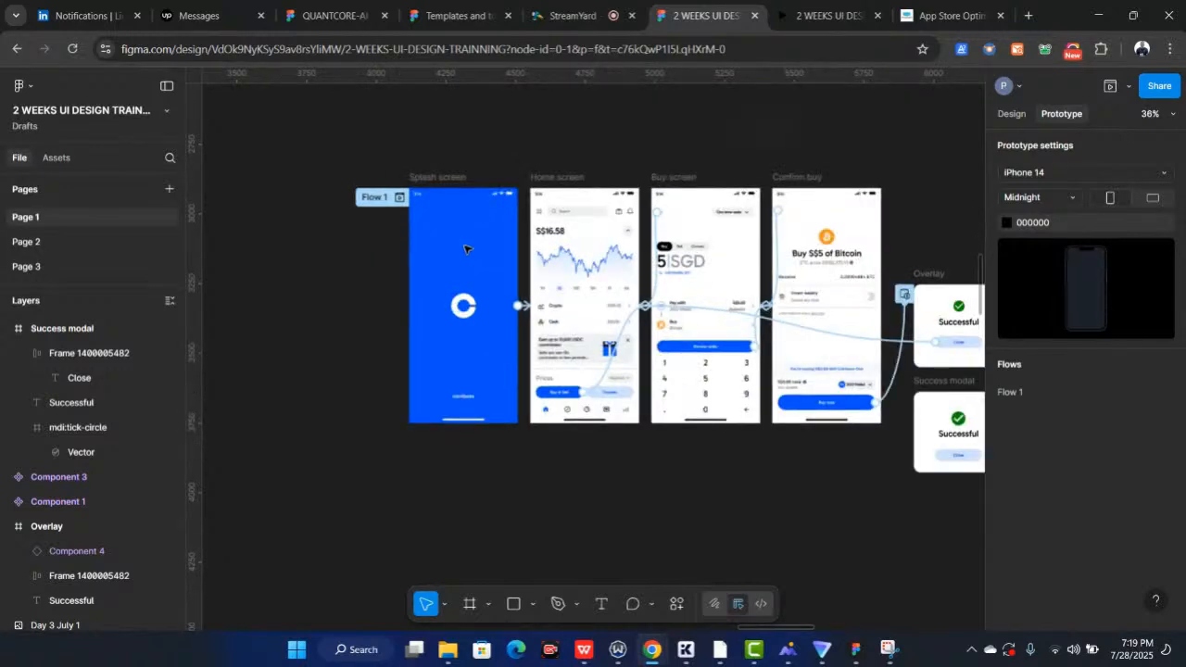
pyautogui.click(564, 16)
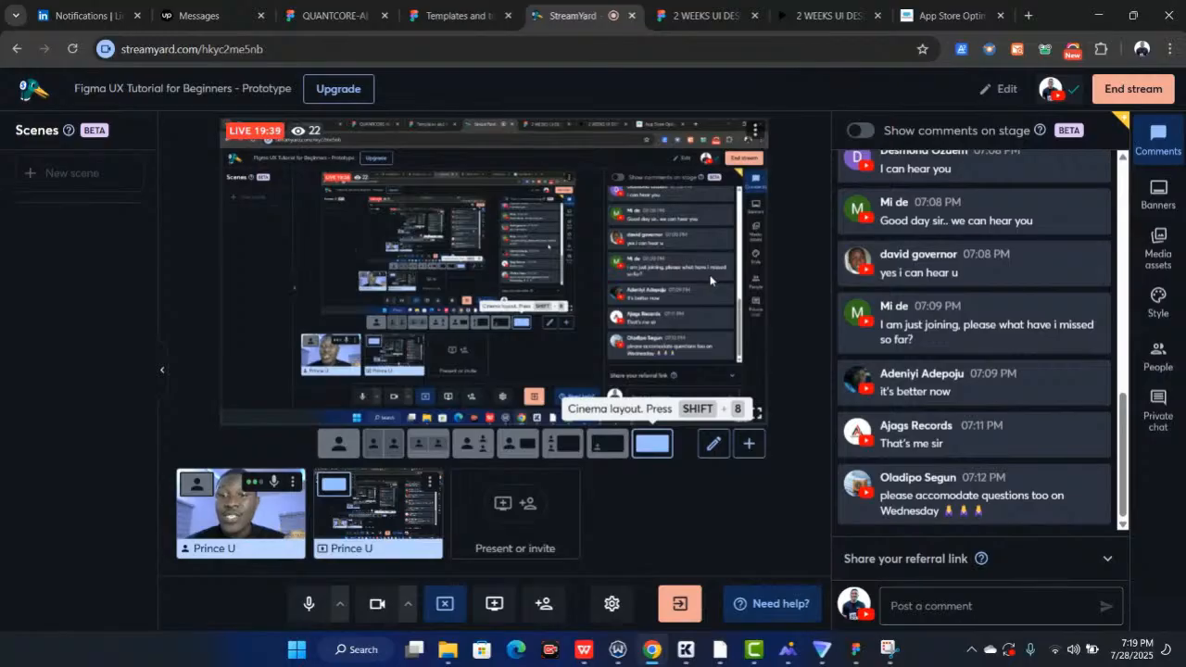
pyautogui.click(712, 18)
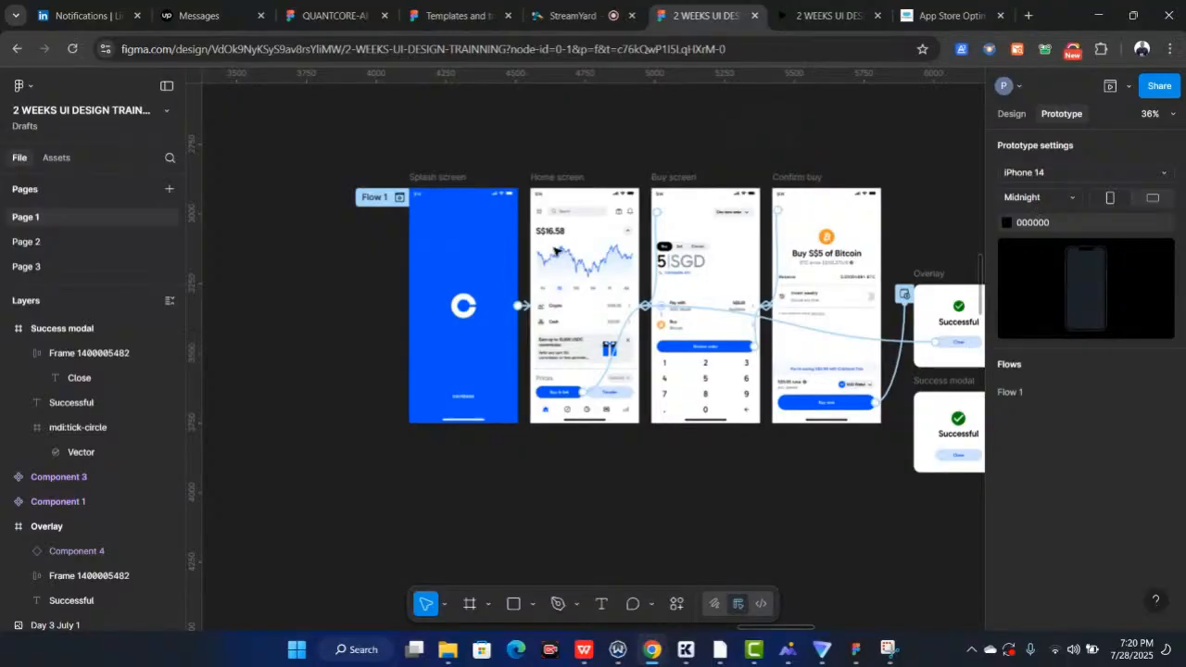
pyautogui.hscroll(2, 554, 250)
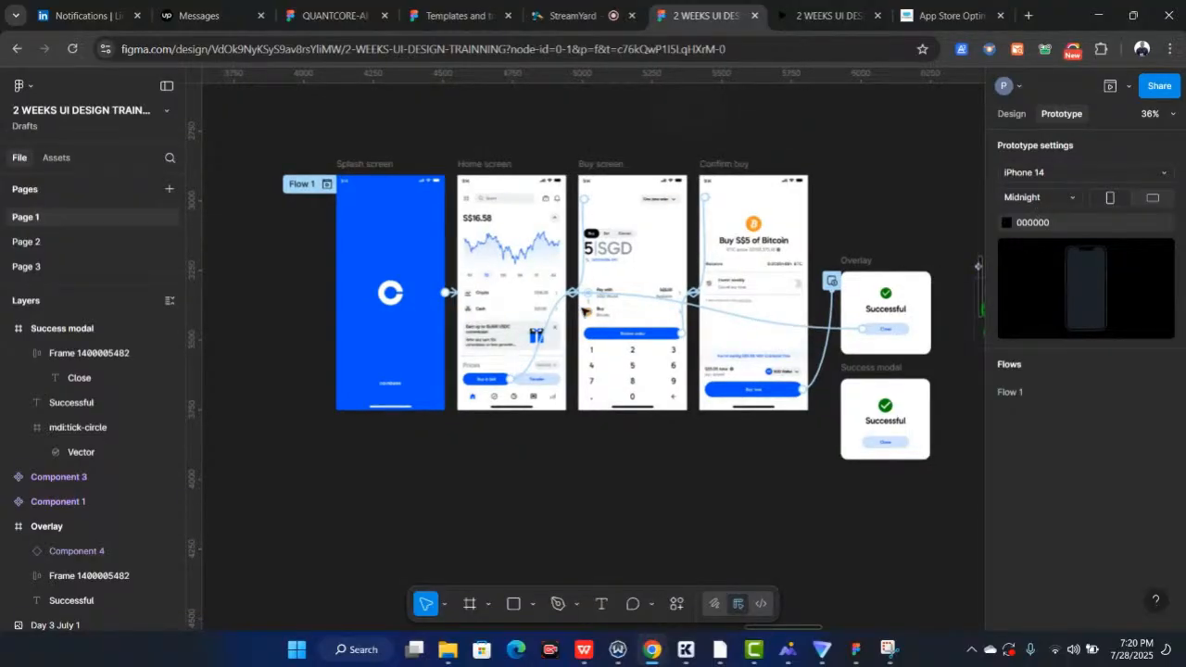
pyautogui.scroll(1, 583, 311)
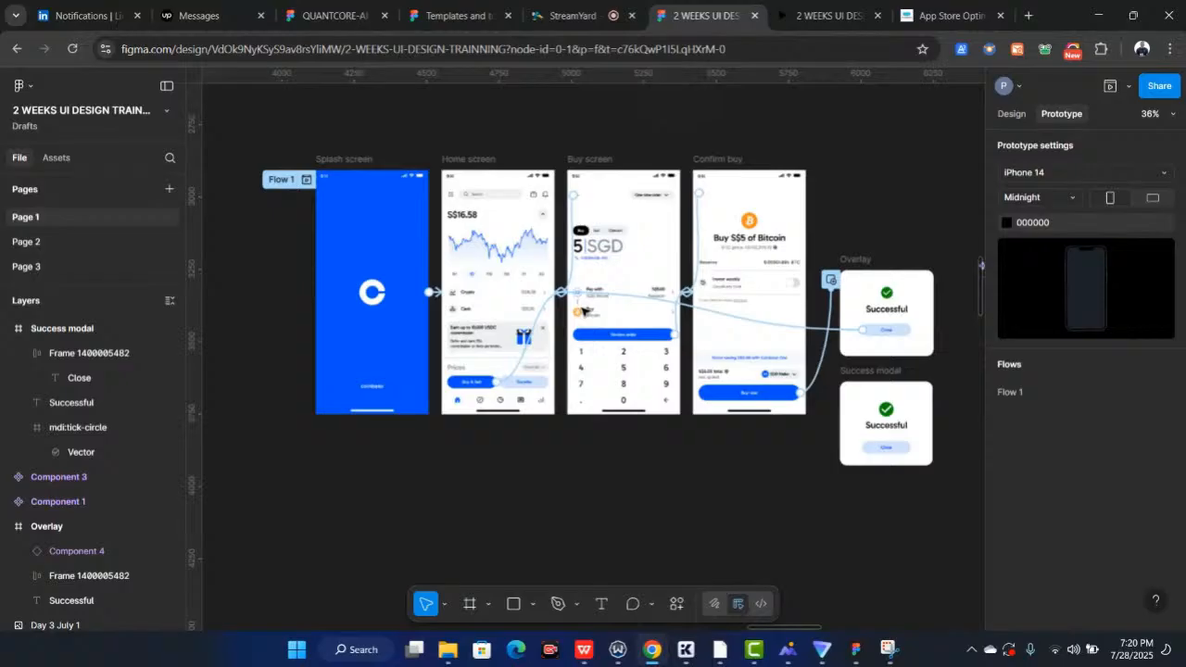
# Remove the overlay Close button's interaction that navigates to the Home screen
pyautogui.scroll(3, 582, 311)
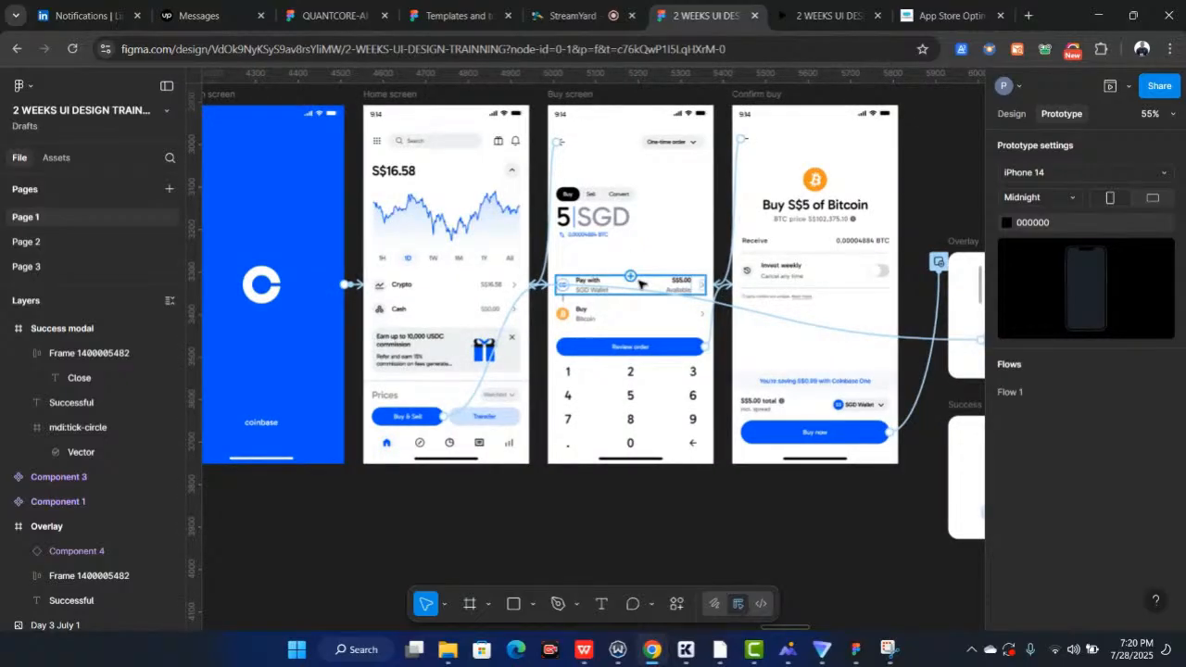
pyautogui.scroll(1, 638, 282)
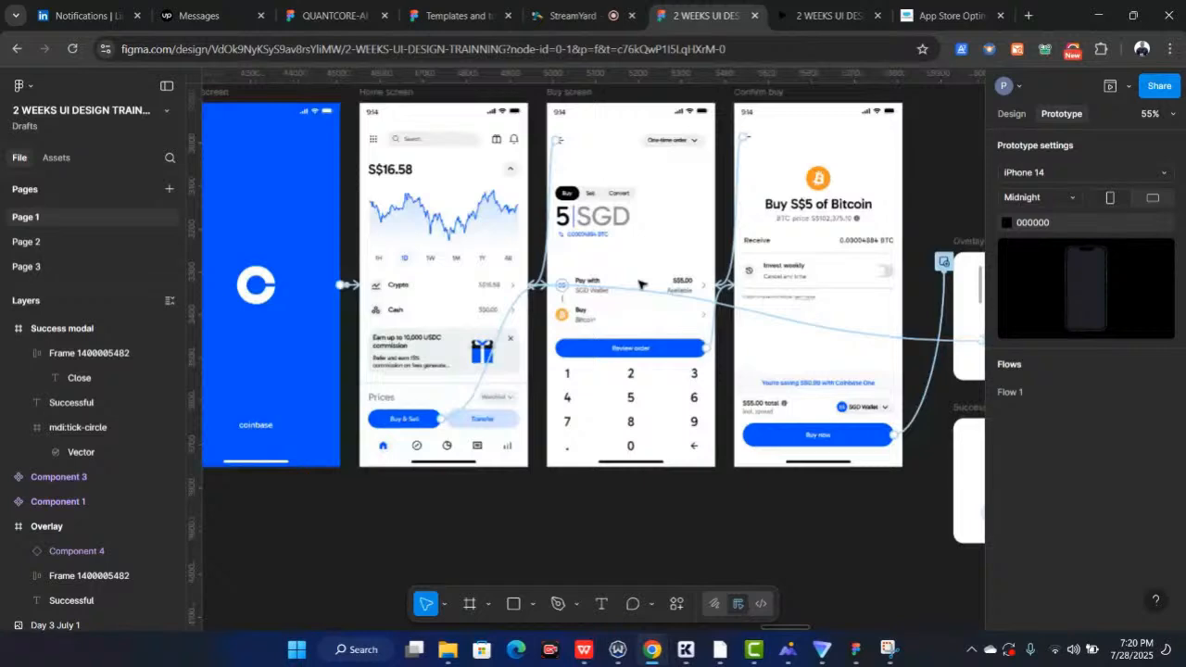
pyautogui.scroll(-3, 667, 306)
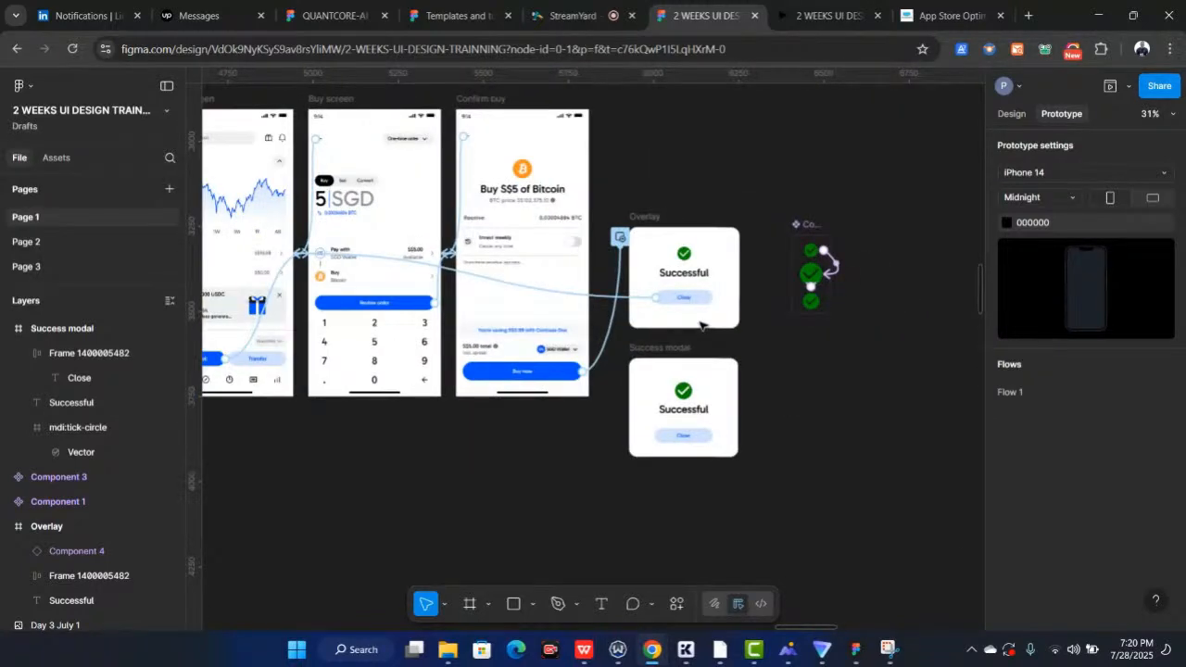
pyautogui.scroll(3, 702, 324)
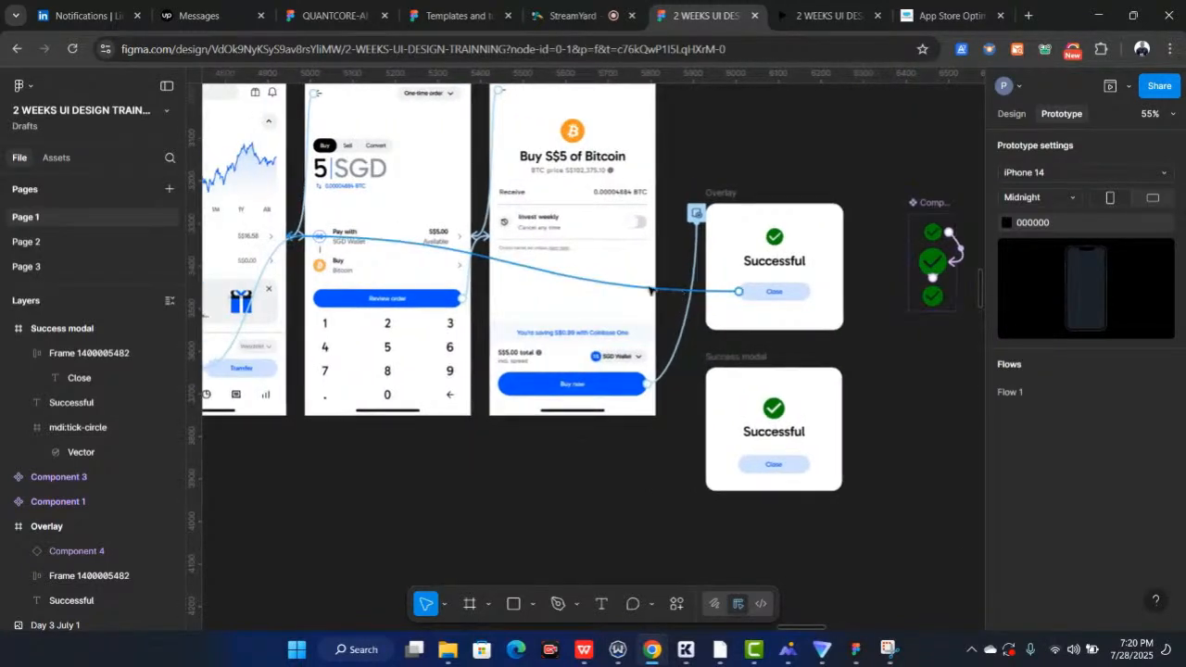
pyautogui.moveTo(684, 296); pyautogui.dragTo(762, 323)
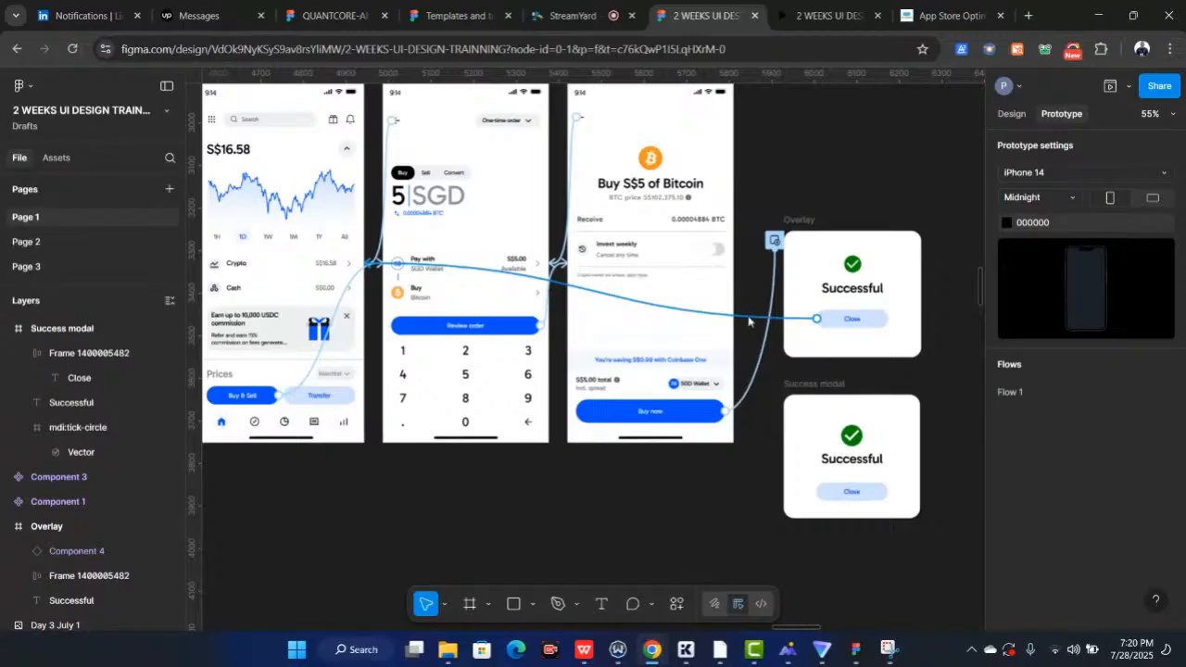
pyautogui.click(750, 320)
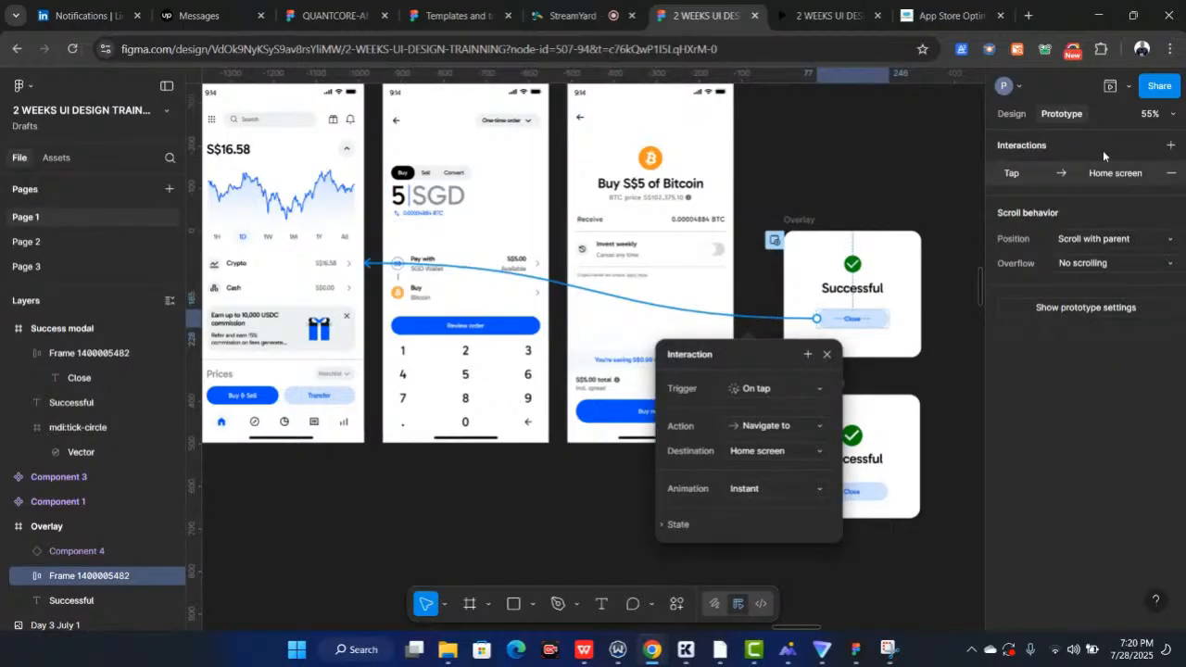
pyautogui.click(1171, 172)
pyautogui.hscroll(-5, 725, 219)
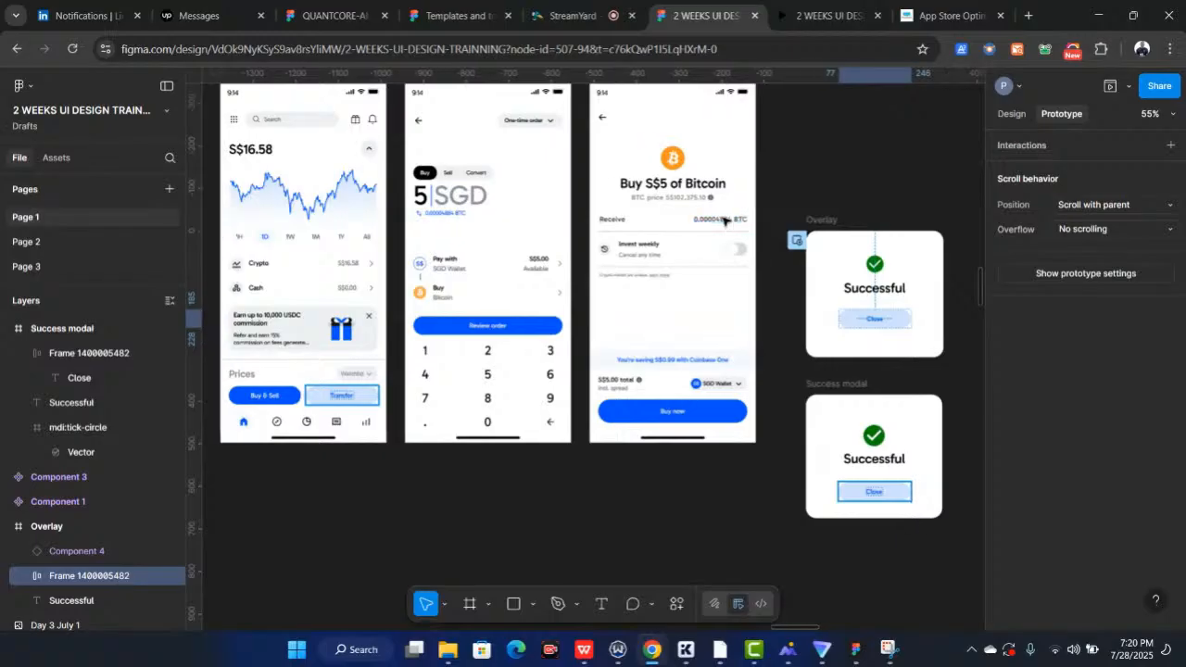
# Delete the Confirm buy back arrow's interaction that navigates to the Buy screen
pyautogui.scroll(2, 690, 224)
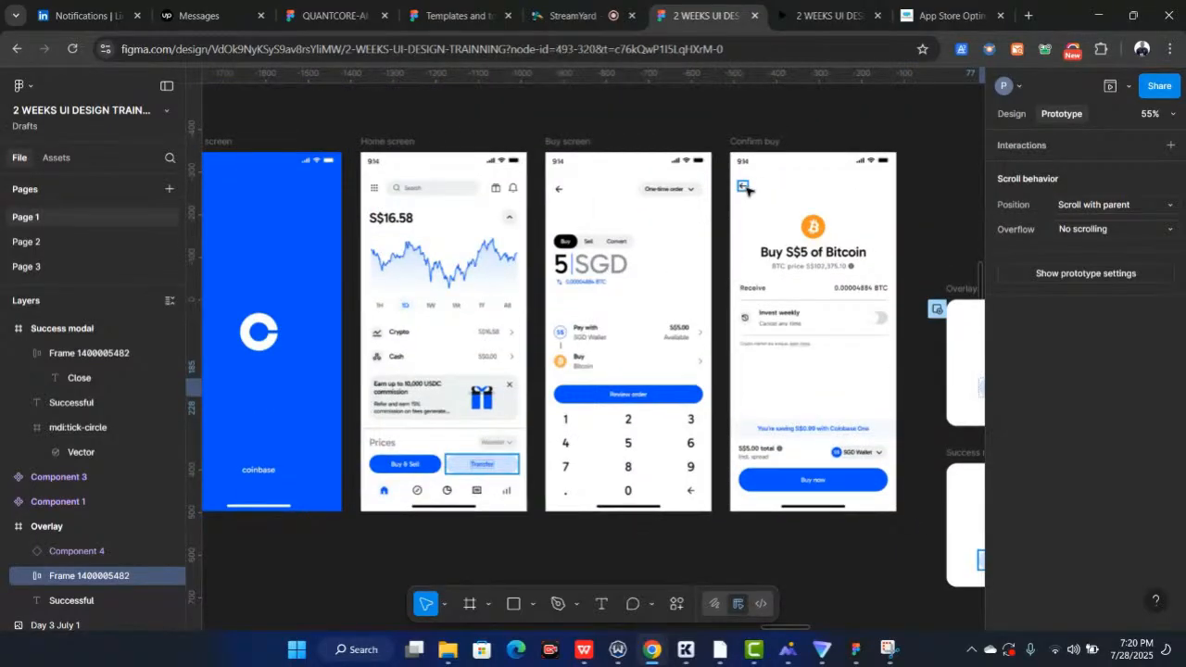
pyautogui.moveTo(746, 189); pyautogui.dragTo(718, 334)
pyautogui.scroll(3, 718, 332)
pyautogui.scroll(1, 721, 330)
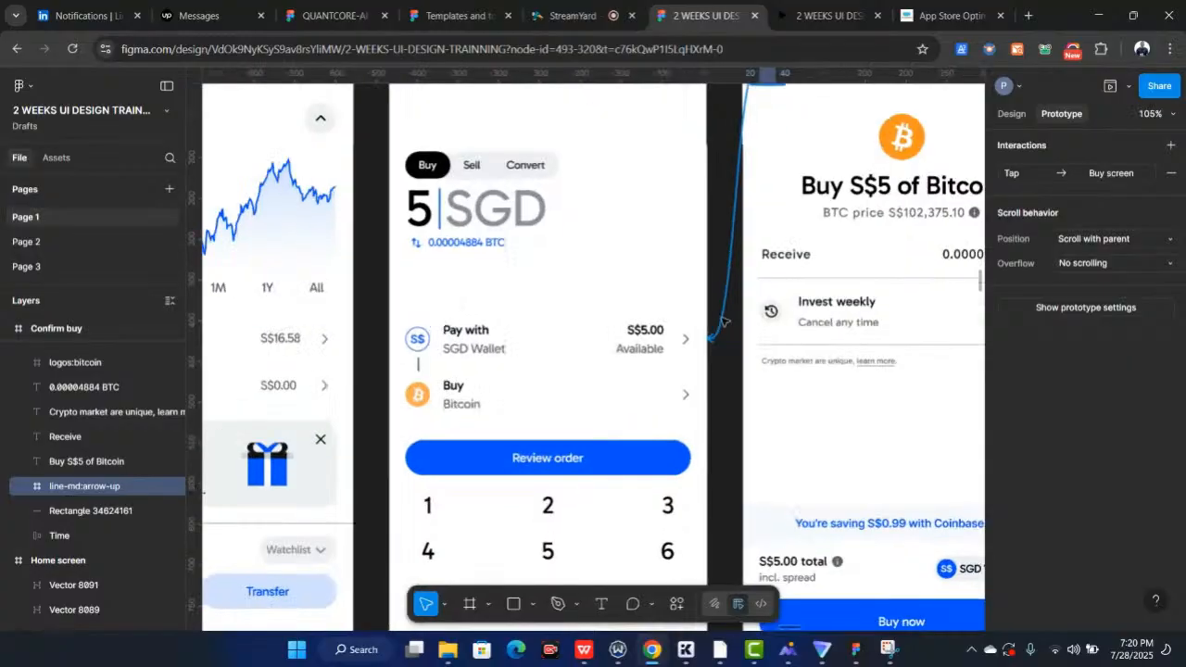
pyautogui.click(722, 330)
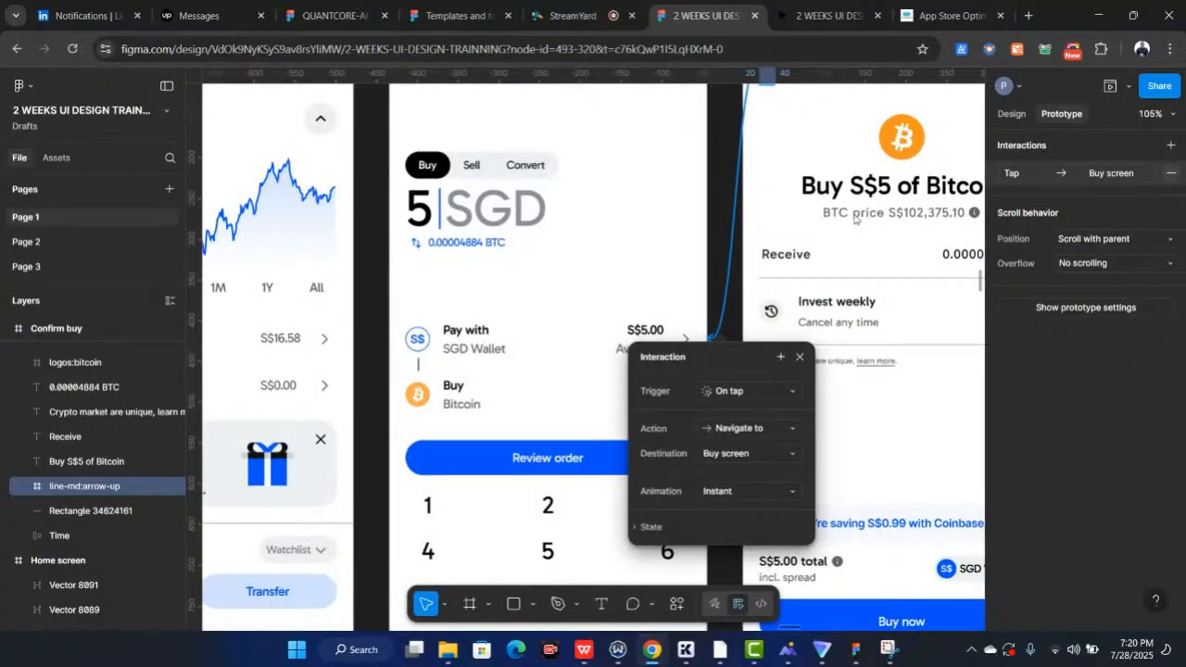
pyautogui.press('Delete')
pyautogui.scroll(-5, 802, 223)
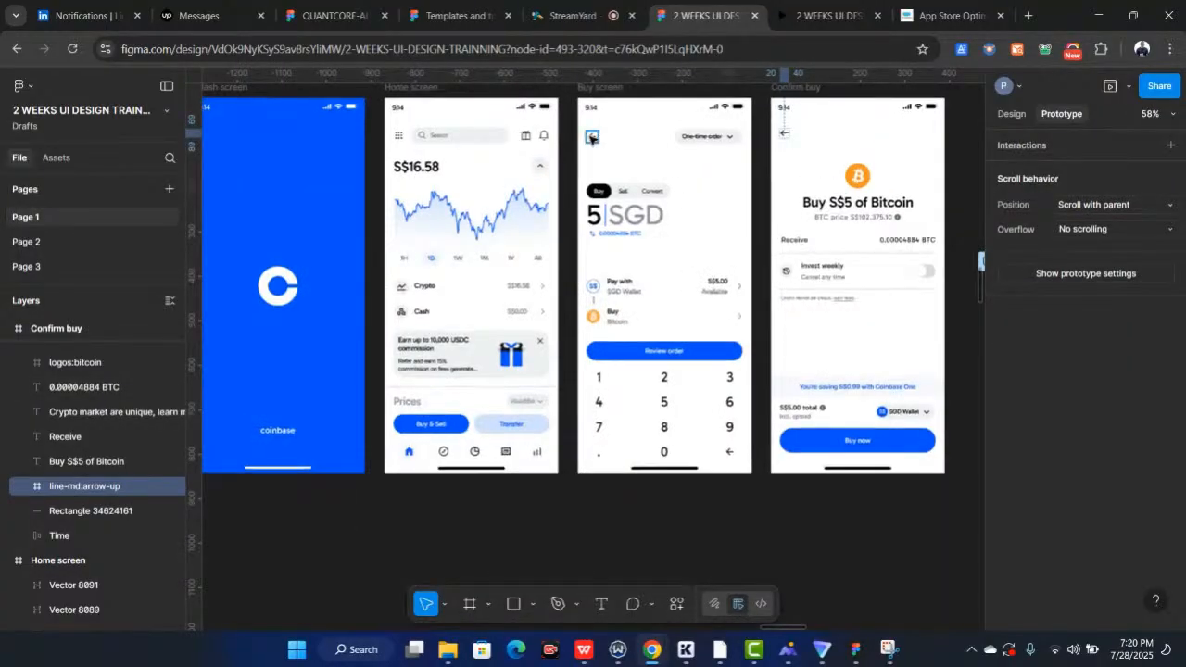
# Remove the Buy screen back arrow's tap interaction that navigates to the Home screen
pyautogui.click(591, 138)
pyautogui.moveTo(599, 138); pyautogui.dragTo(519, 278)
pyautogui.scroll(2, 591, 138)
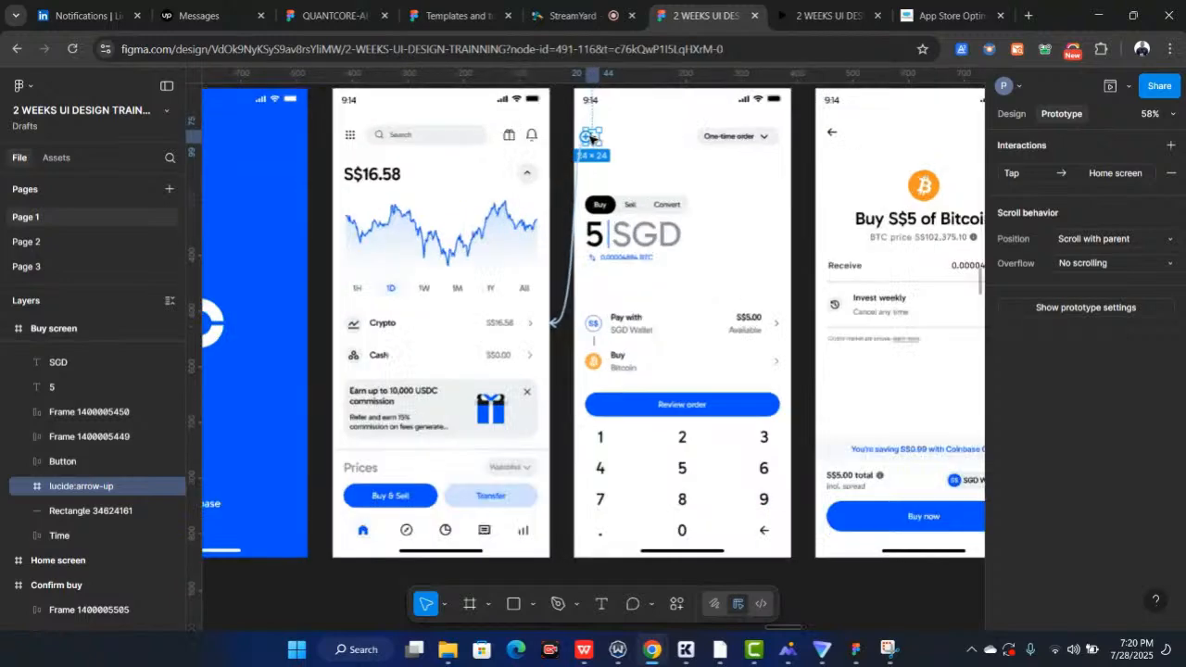
pyautogui.scroll(5, 591, 138)
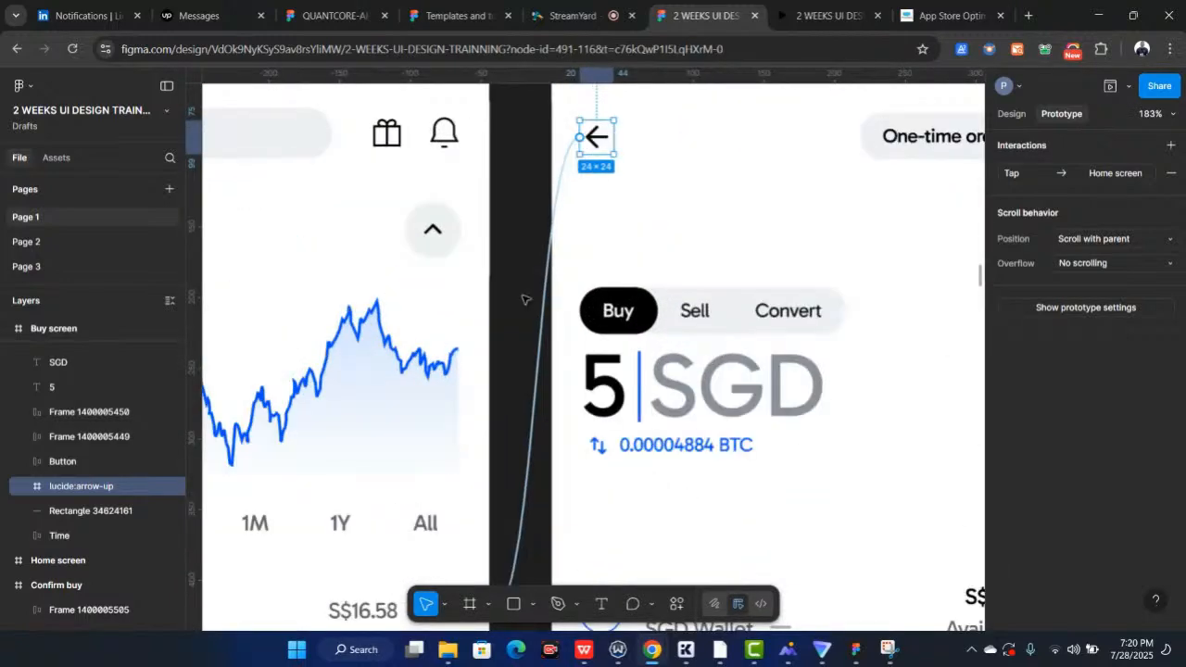
pyautogui.click(535, 390)
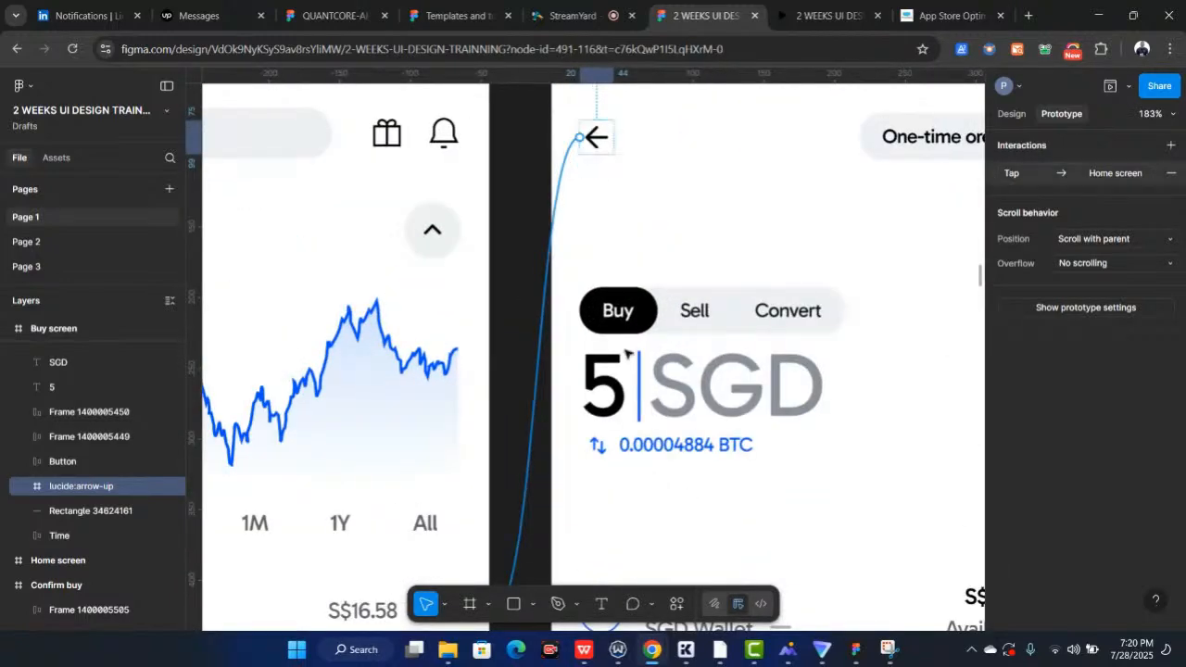
pyautogui.click(1171, 172)
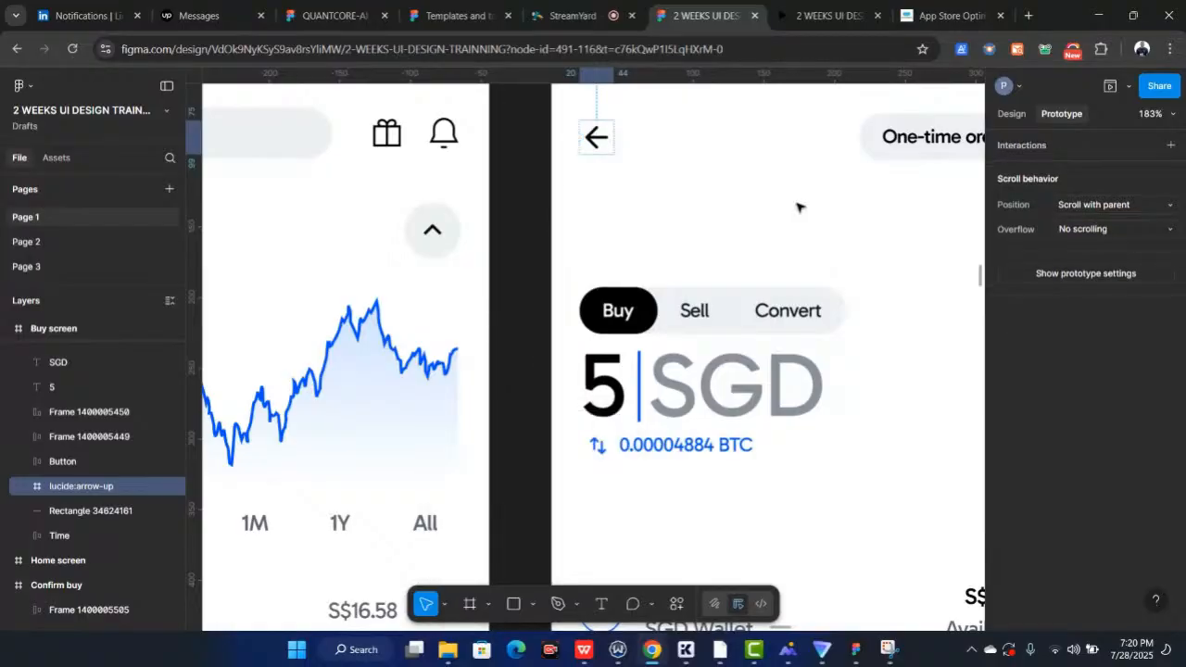
# Remove the Review order button's tap interaction that navigates to Confirm buy
pyautogui.hotkey('shift', '1')
pyautogui.click(727, 463)
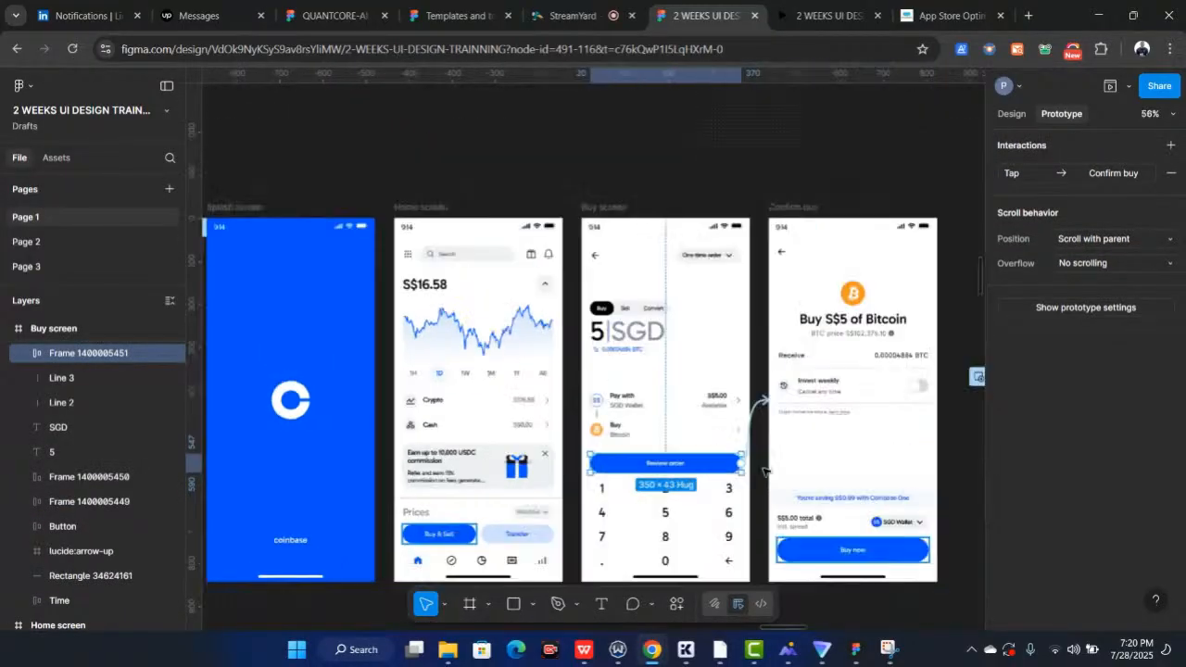
pyautogui.scroll(2, 763, 472)
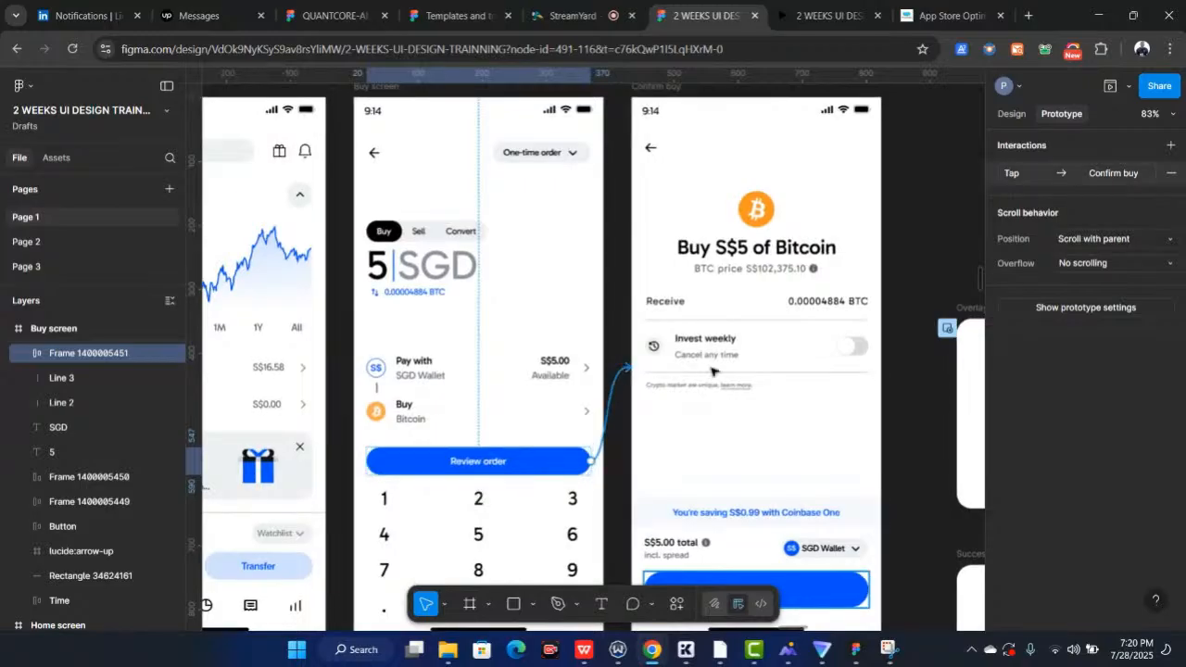
pyautogui.click(1148, 172)
pyautogui.click(1166, 173)
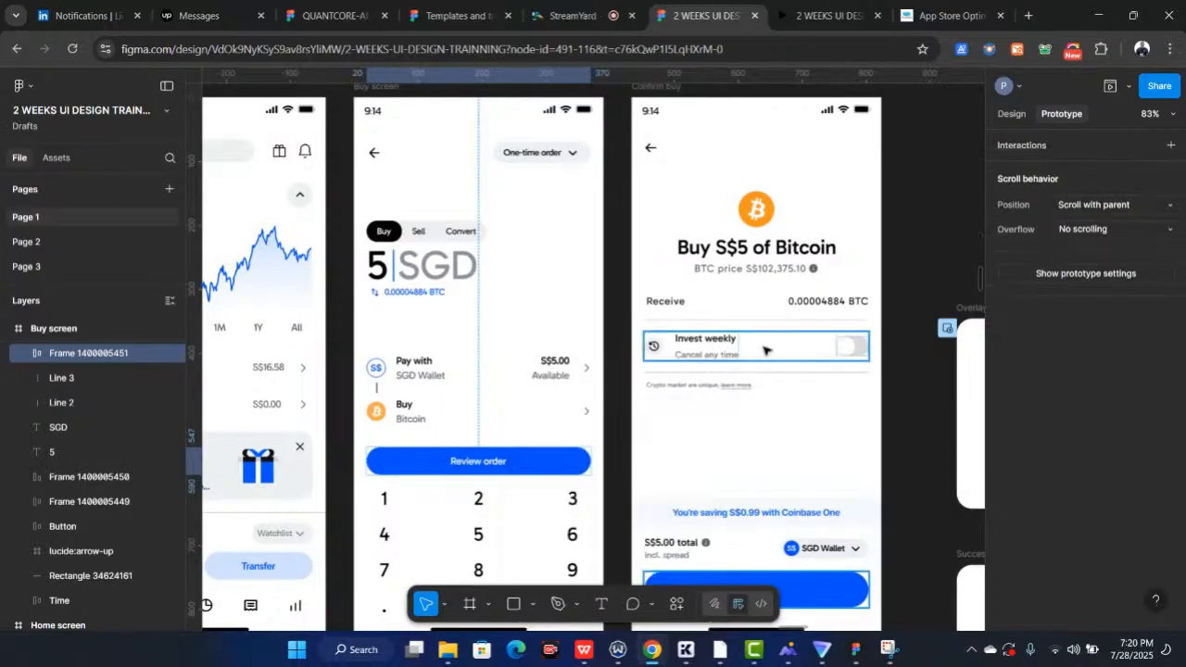
# Remove the Buy now button's tap interaction that opens the Overlay
pyautogui.scroll(-3, 805, 384)
pyautogui.click(815, 422)
pyautogui.moveTo(868, 424); pyautogui.dragTo(968, 269)
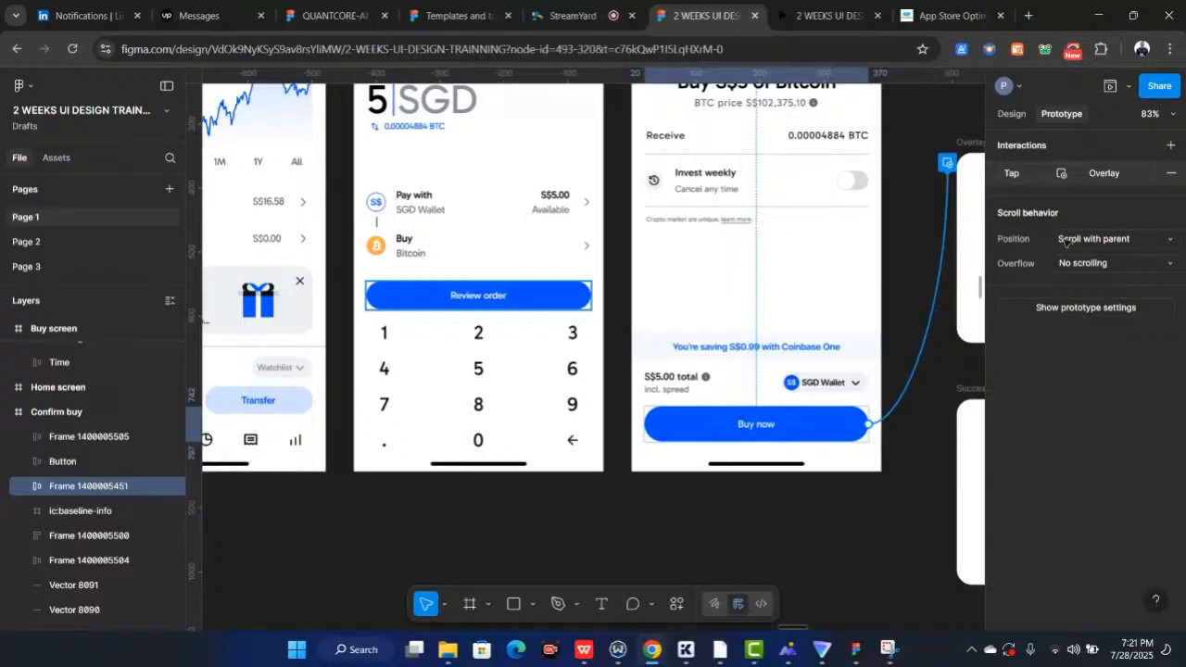
pyautogui.click(934, 313)
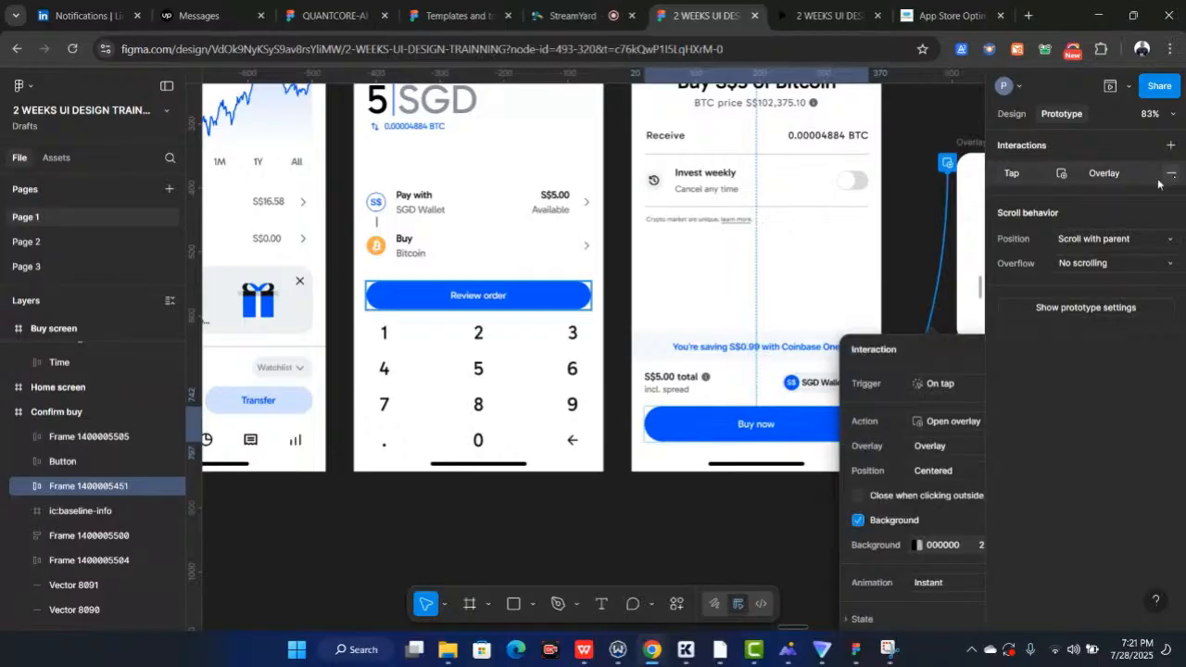
pyautogui.click(1168, 175)
pyautogui.scroll(-5, 623, 361)
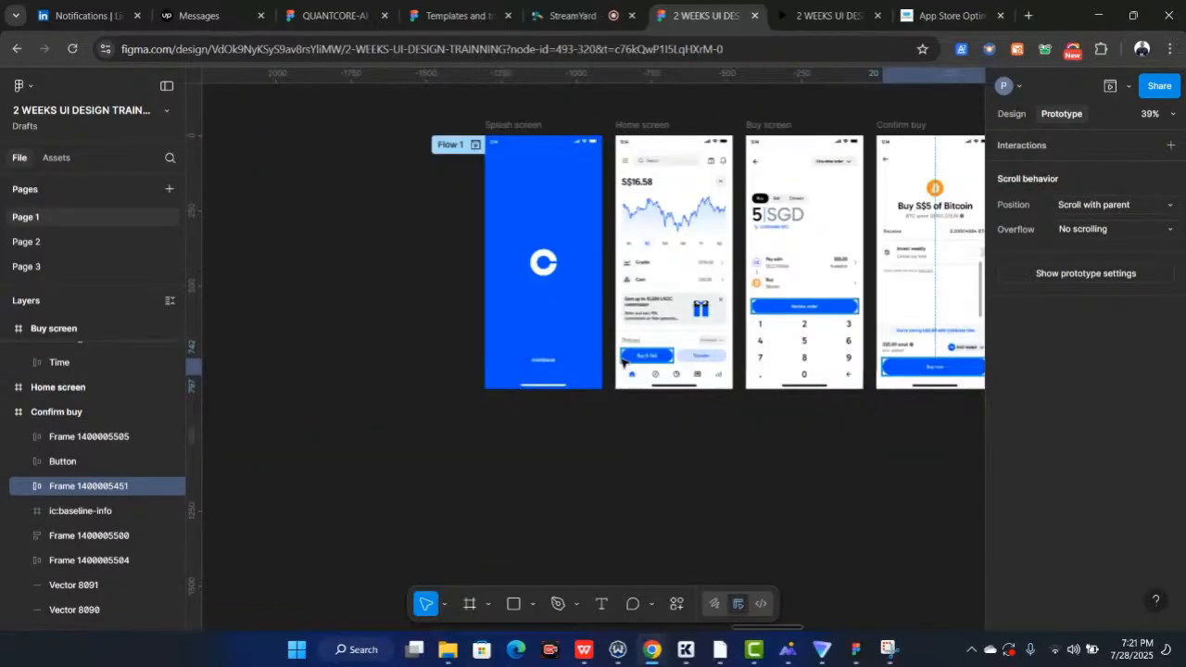
# Remove the Buy & Sell button's tap interaction that navigates to the Buy screen
pyautogui.scroll(3, 621, 361)
pyautogui.moveTo(698, 353); pyautogui.dragTo(779, 233)
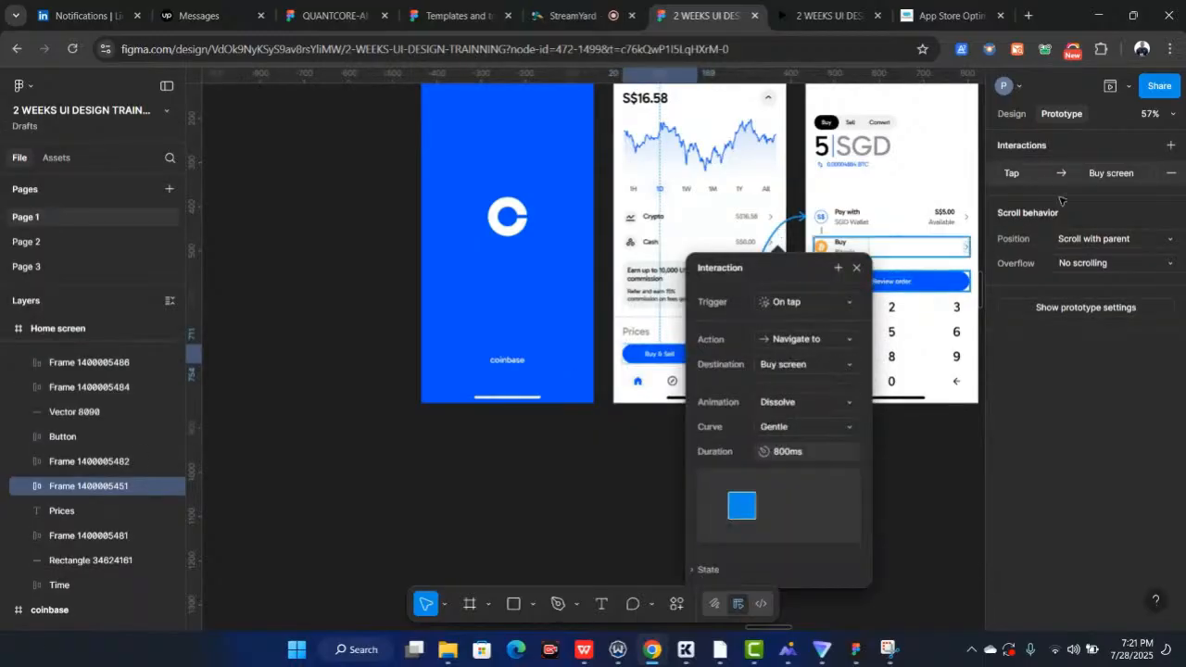
pyautogui.click(1170, 174)
pyautogui.scroll(3, 788, 259)
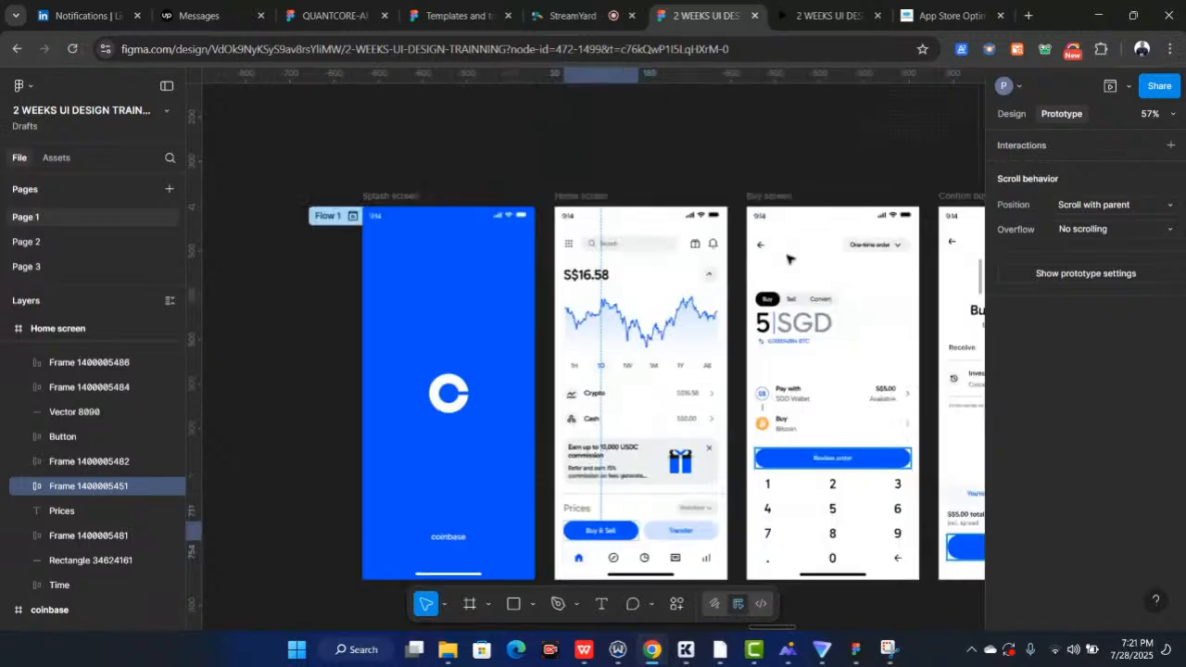
# Inspect the screens and the Buy screen back arrow for any remaining prototype connections
pyautogui.scroll(1, 789, 258)
pyautogui.hscroll(1, 789, 258)
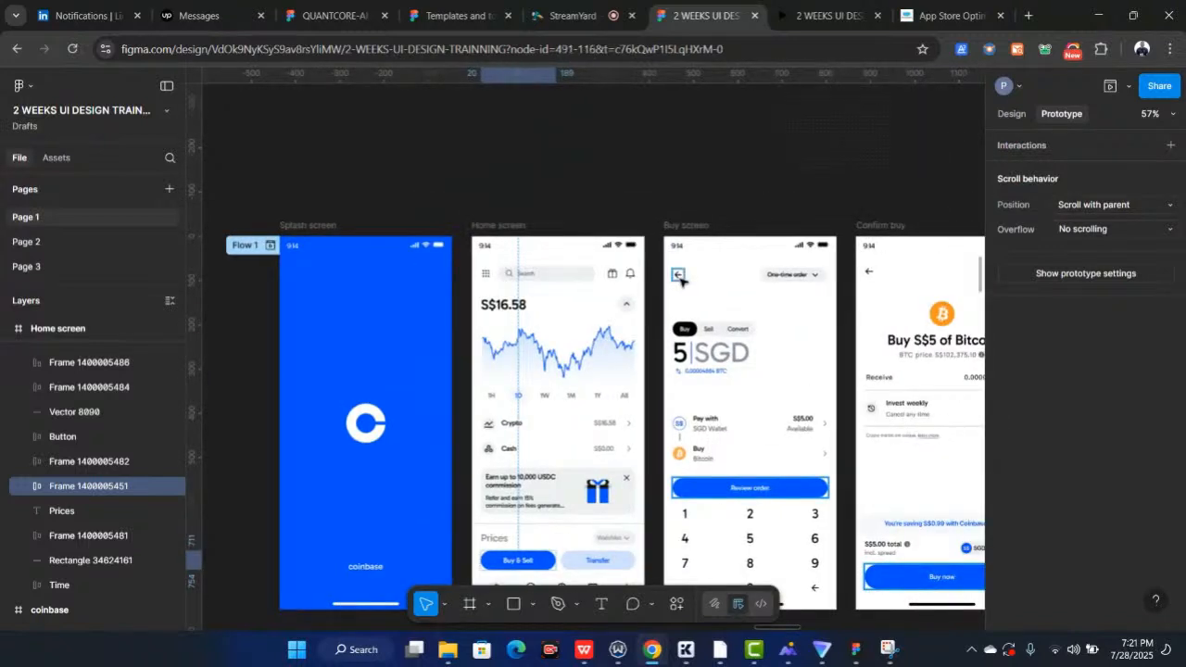
pyautogui.click(678, 276)
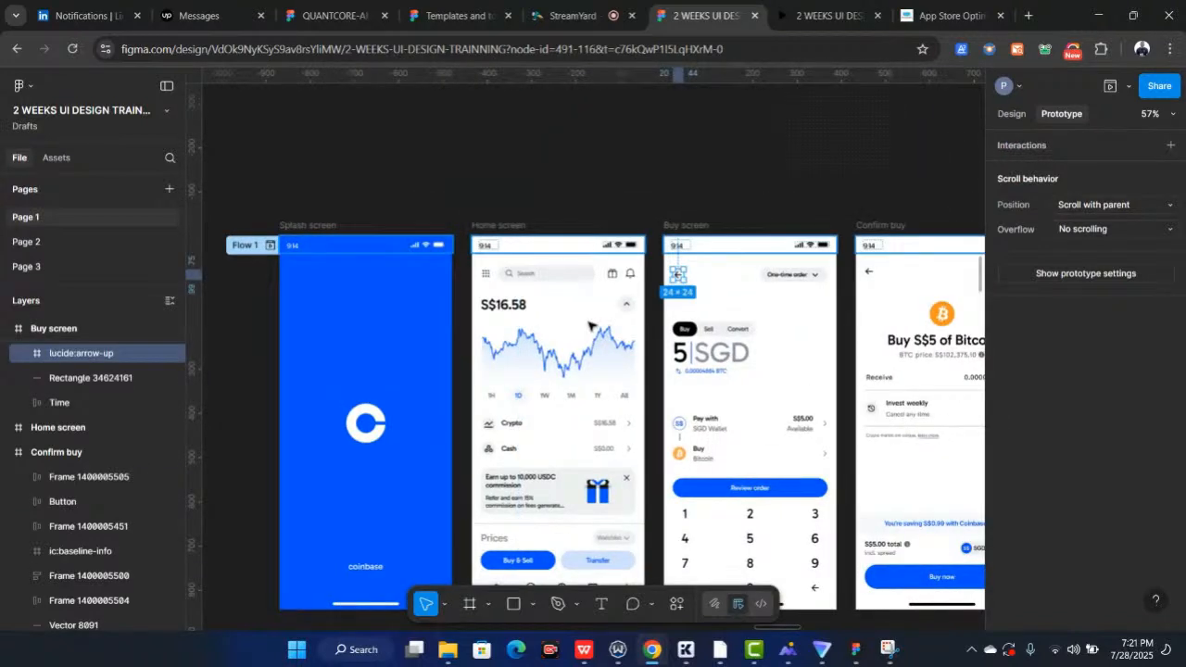
pyautogui.scroll(-1, 588, 326)
pyautogui.scroll(-3, 589, 326)
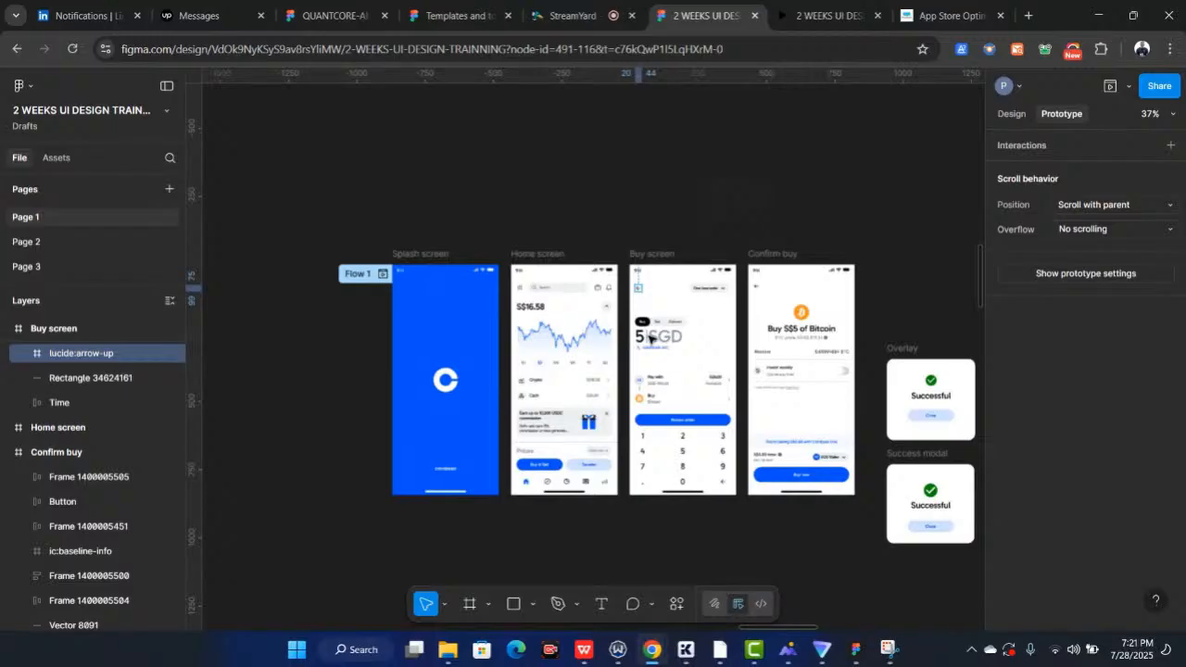
pyautogui.scroll(3, 651, 340)
pyautogui.scroll(-1, 357, 180)
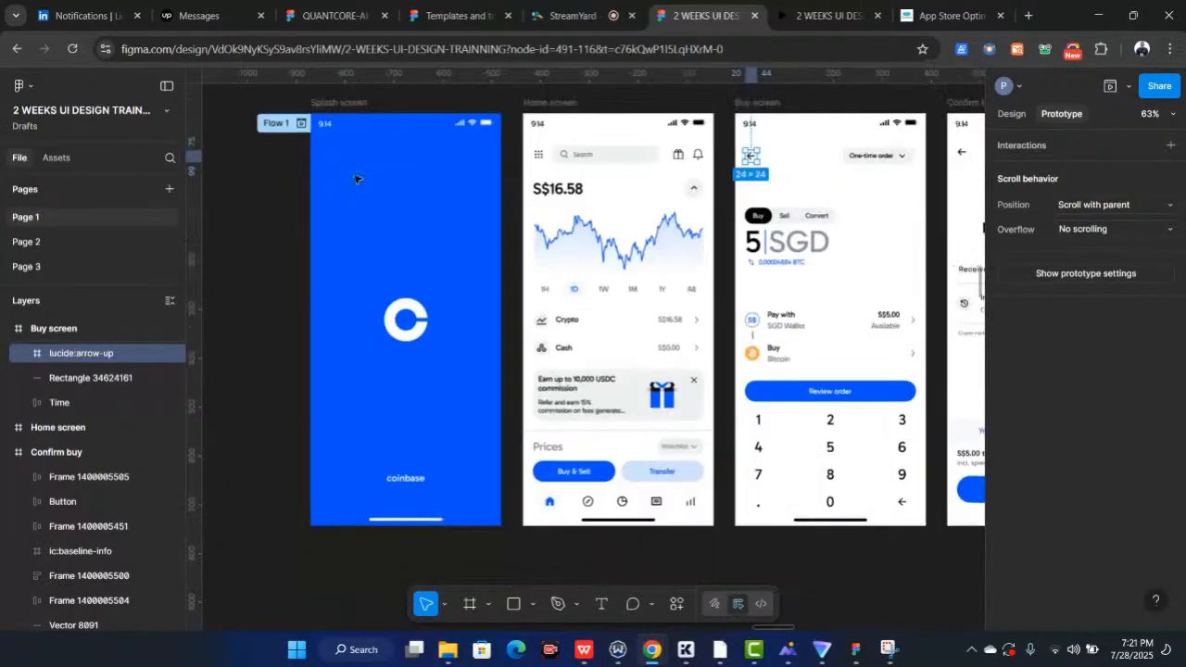
pyautogui.scroll(1, 358, 180)
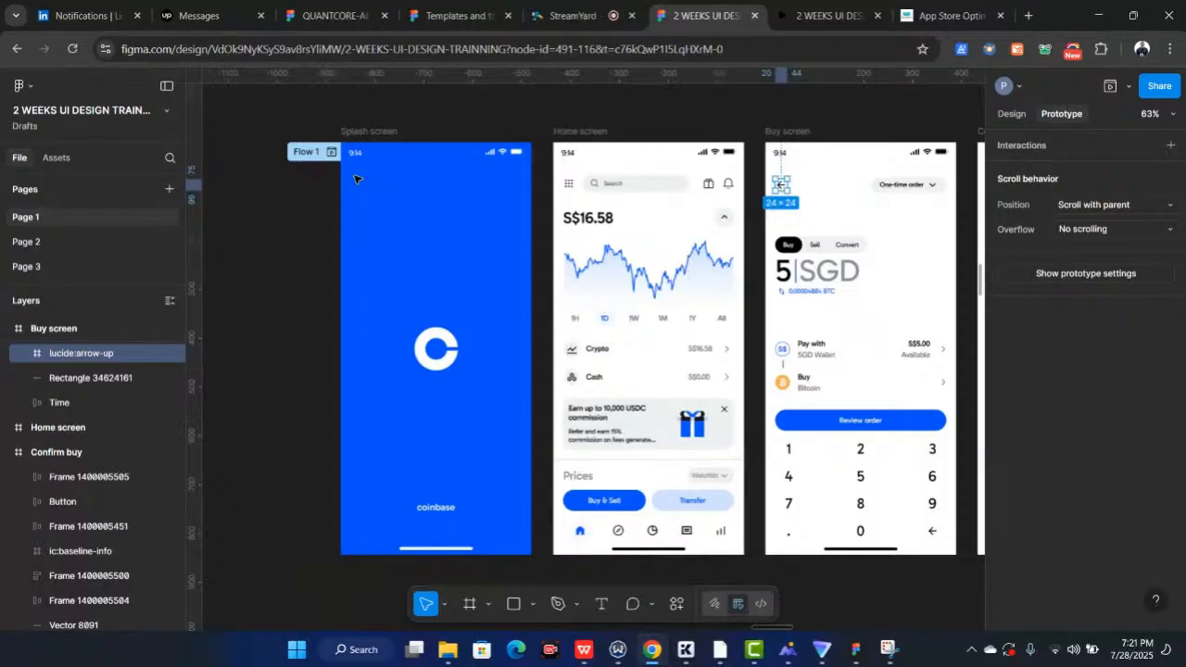
# Remove the Splash screen's after-delay interaction that navigates to the Home screen
pyautogui.click(364, 133)
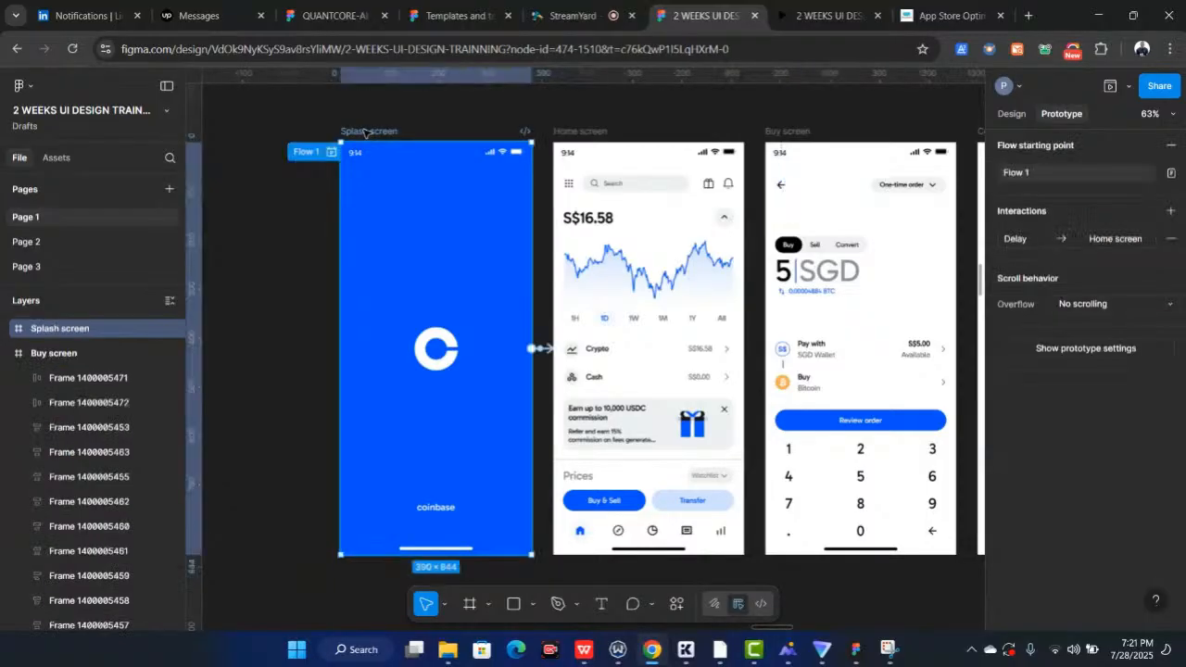
pyautogui.click(1011, 112)
pyautogui.click(1065, 115)
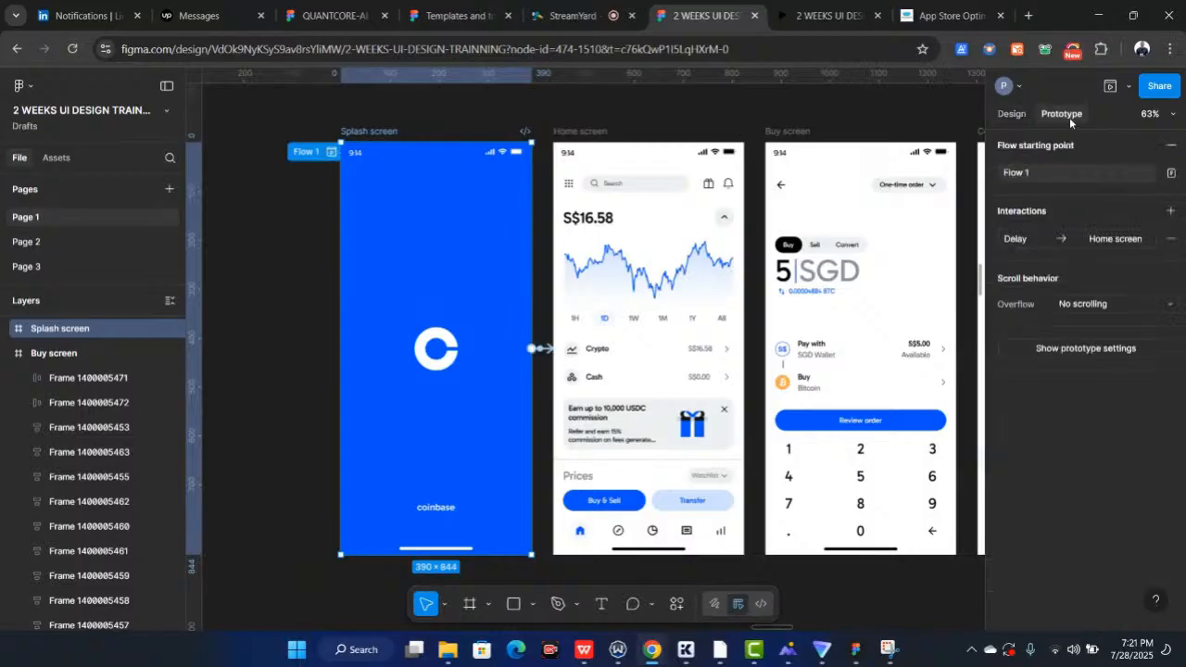
pyautogui.scroll(5, 608, 366)
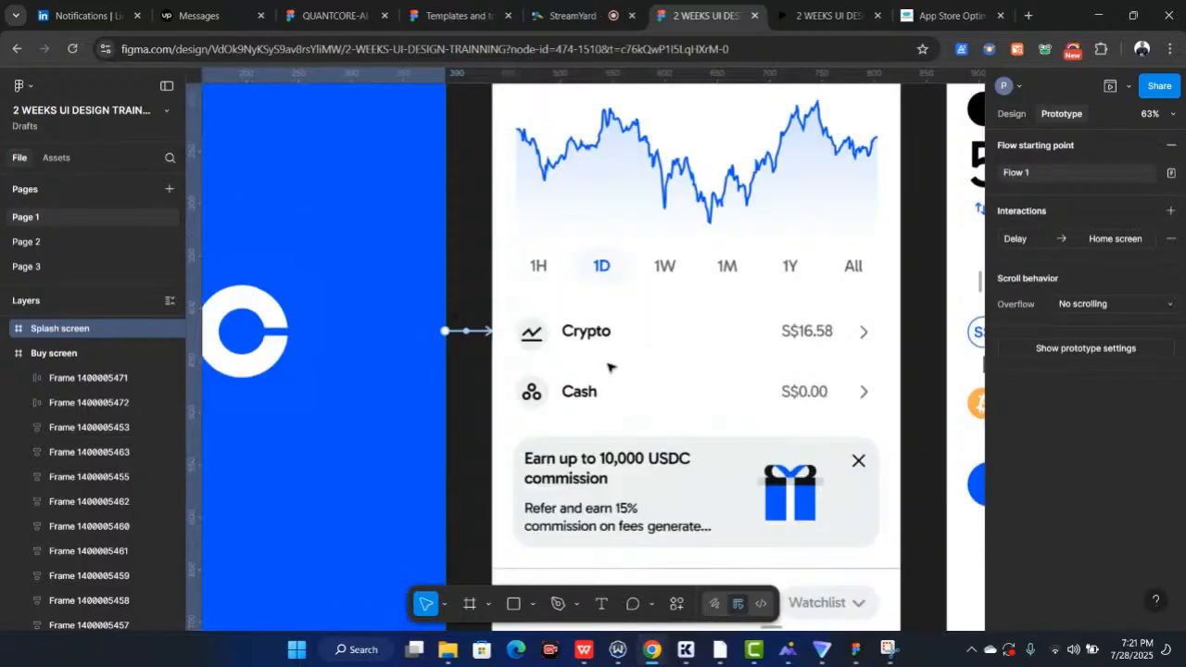
pyautogui.click(1116, 238)
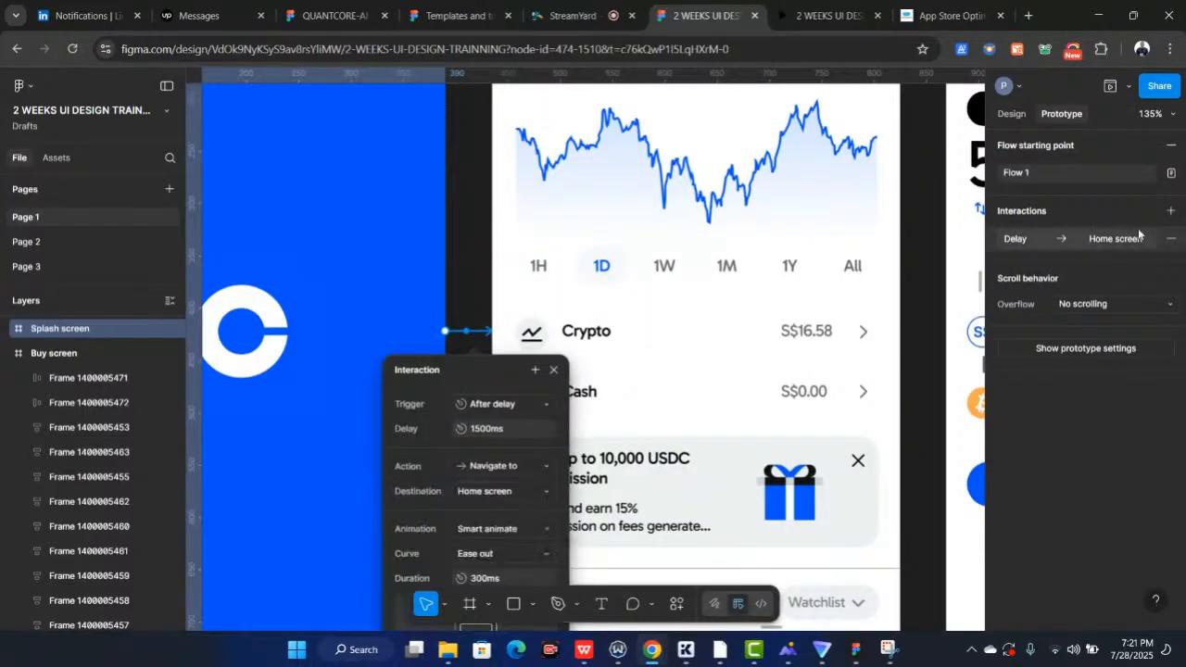
pyautogui.click(1168, 238)
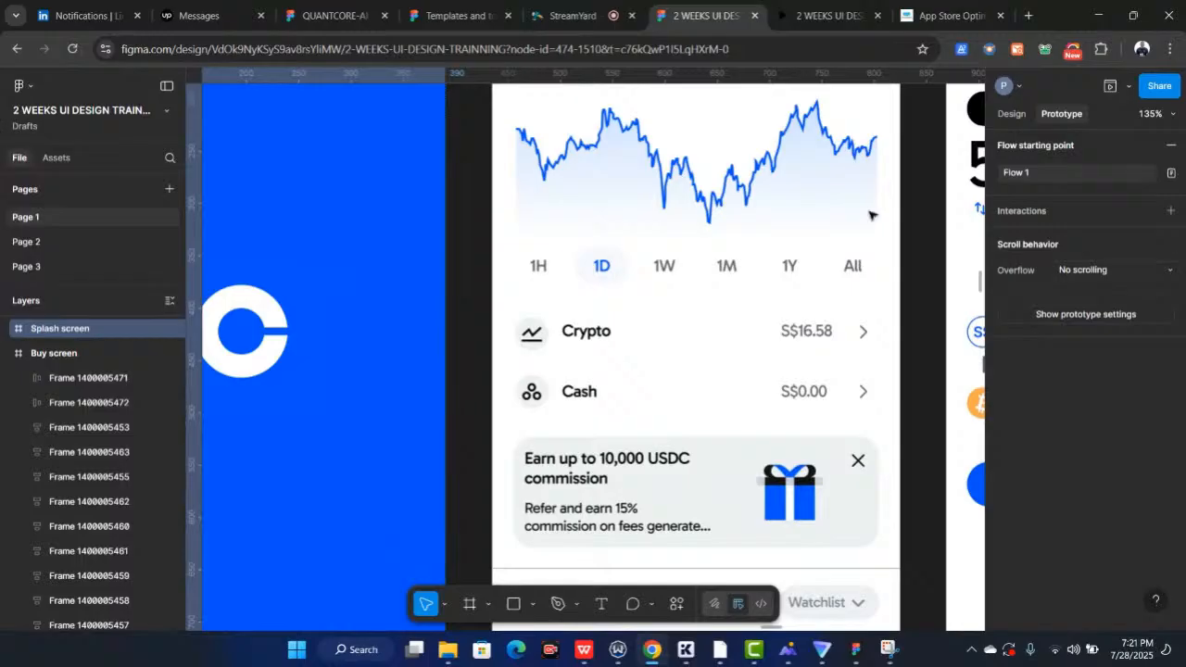
# Remove the Flow 1 starting point from the Splash screen
pyautogui.scroll(-2, 642, 235)
pyautogui.scroll(-3, 642, 234)
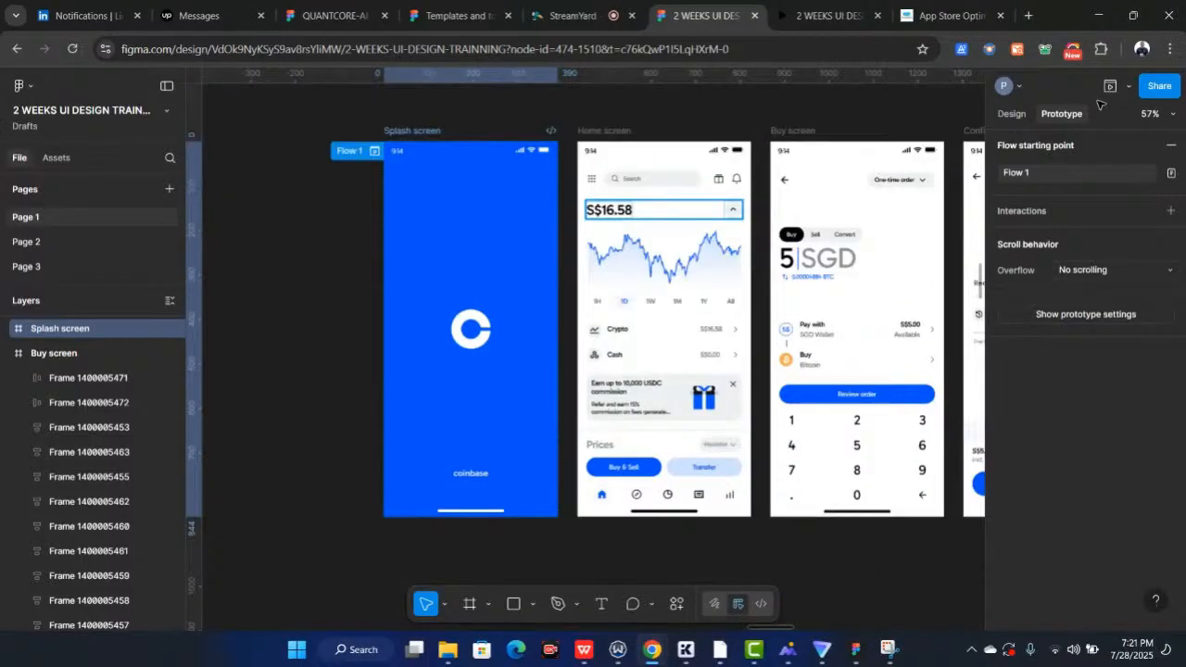
pyautogui.click(1170, 145)
pyautogui.hscroll(1, 485, 247)
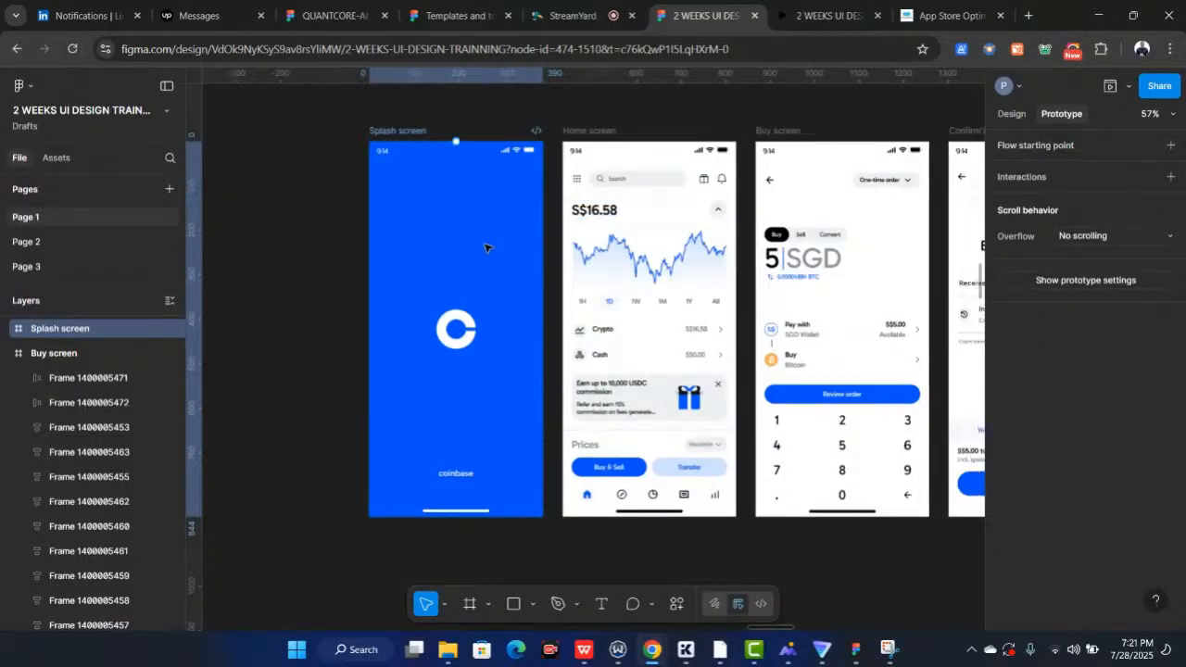
# Connect the Splash screen frame to the Home screen with a new Navigate to interaction
pyautogui.hscroll(4, 484, 248)
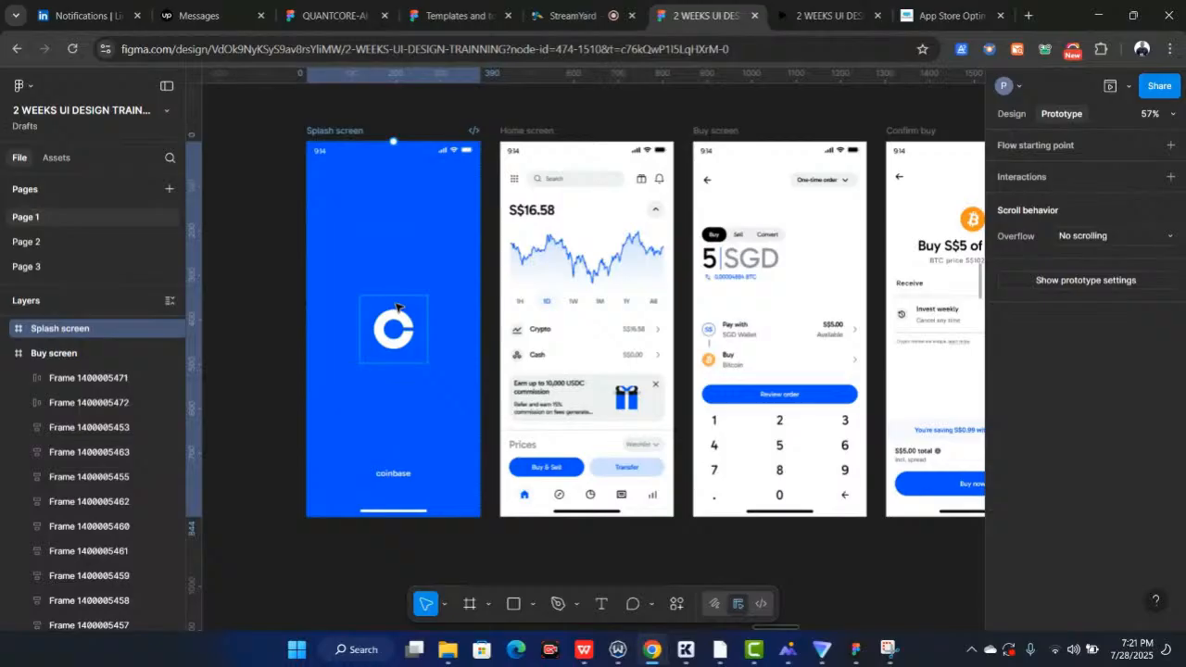
pyautogui.scroll(3, 396, 306)
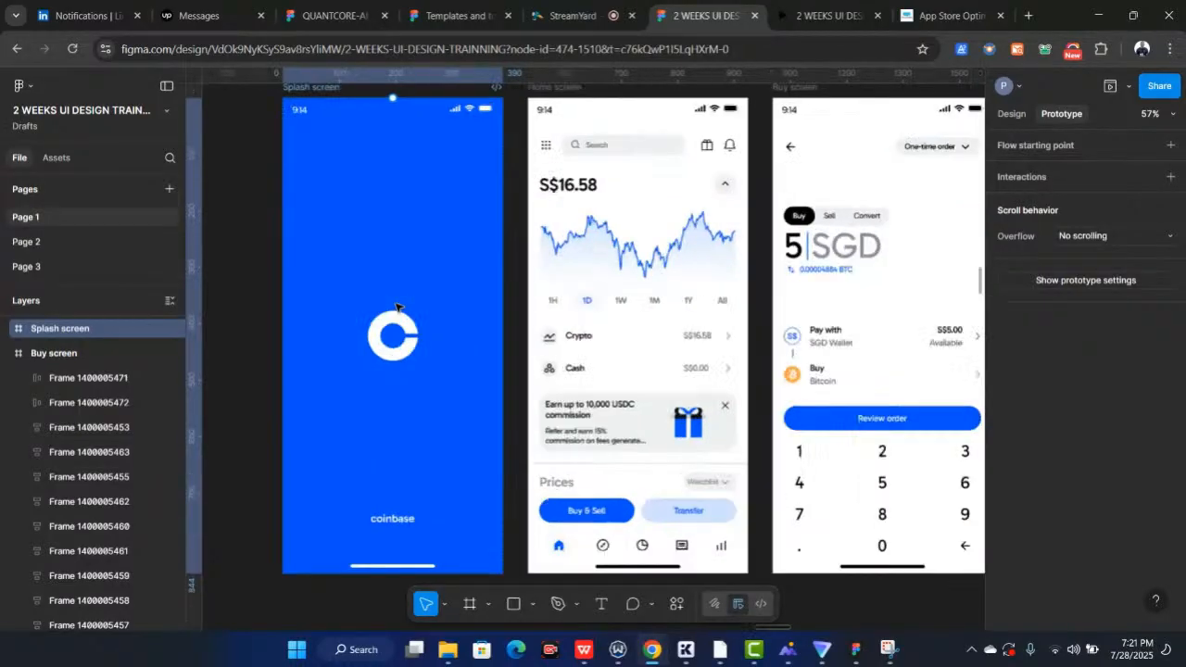
pyautogui.scroll(1, 422, 94)
pyautogui.moveTo(508, 376); pyautogui.dragTo(553, 381)
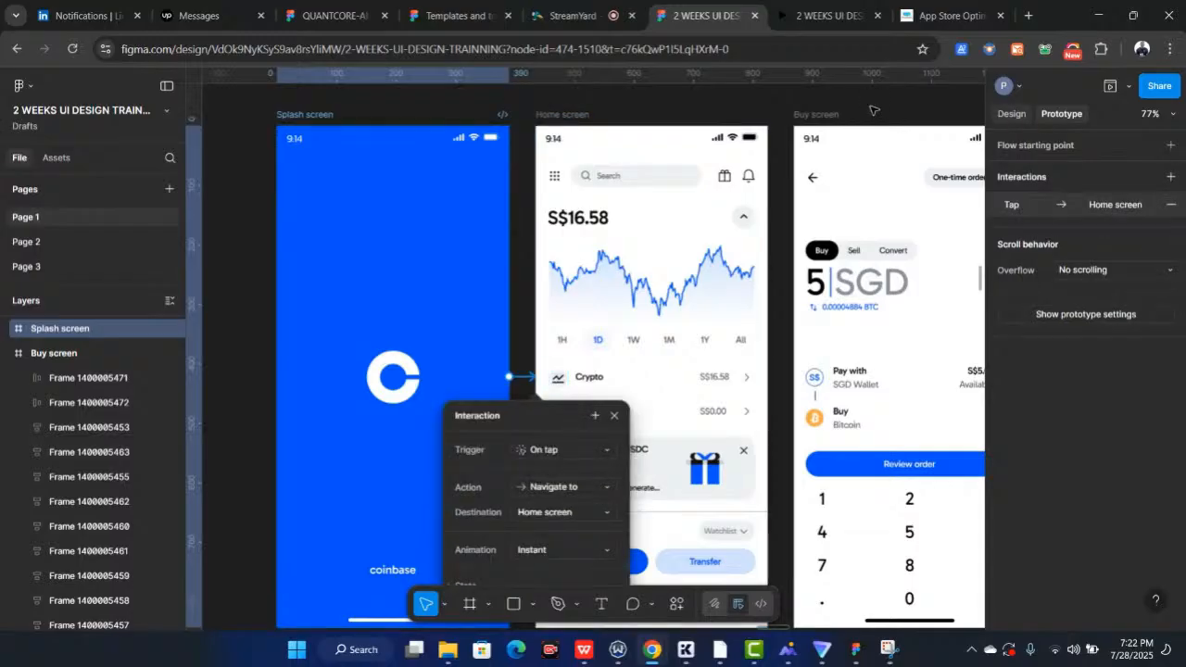
# Set the Splash screen interaction's trigger to After delay and its animation to Dissolve
pyautogui.scroll(3, 393, 124)
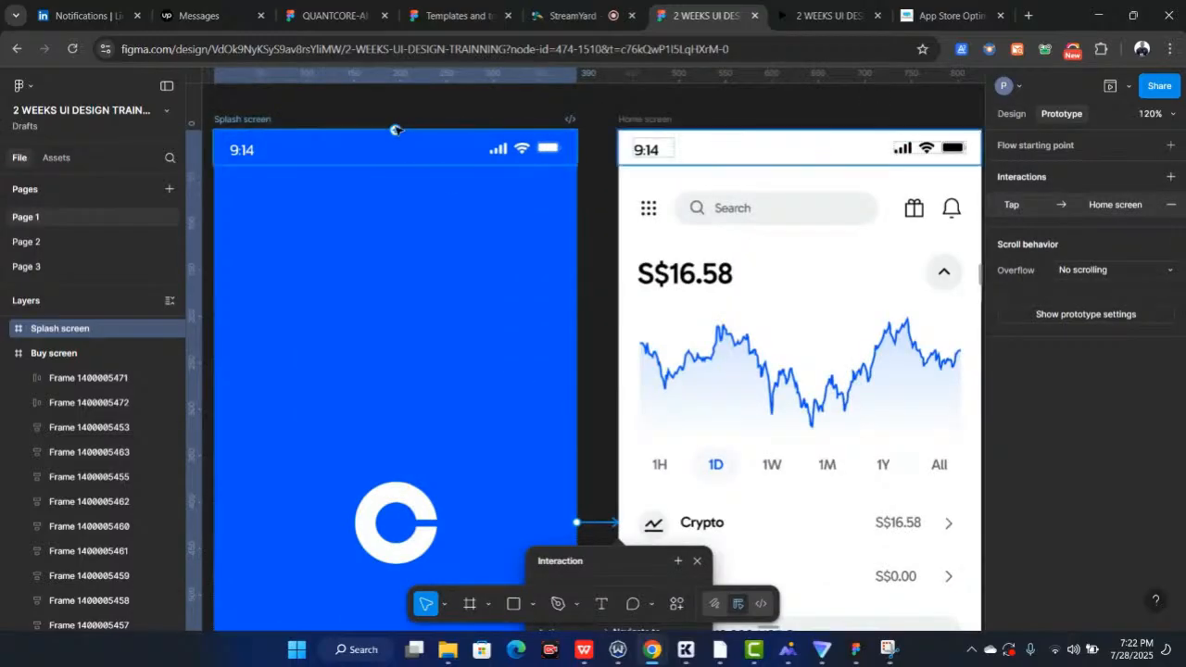
pyautogui.scroll(-4, 395, 130)
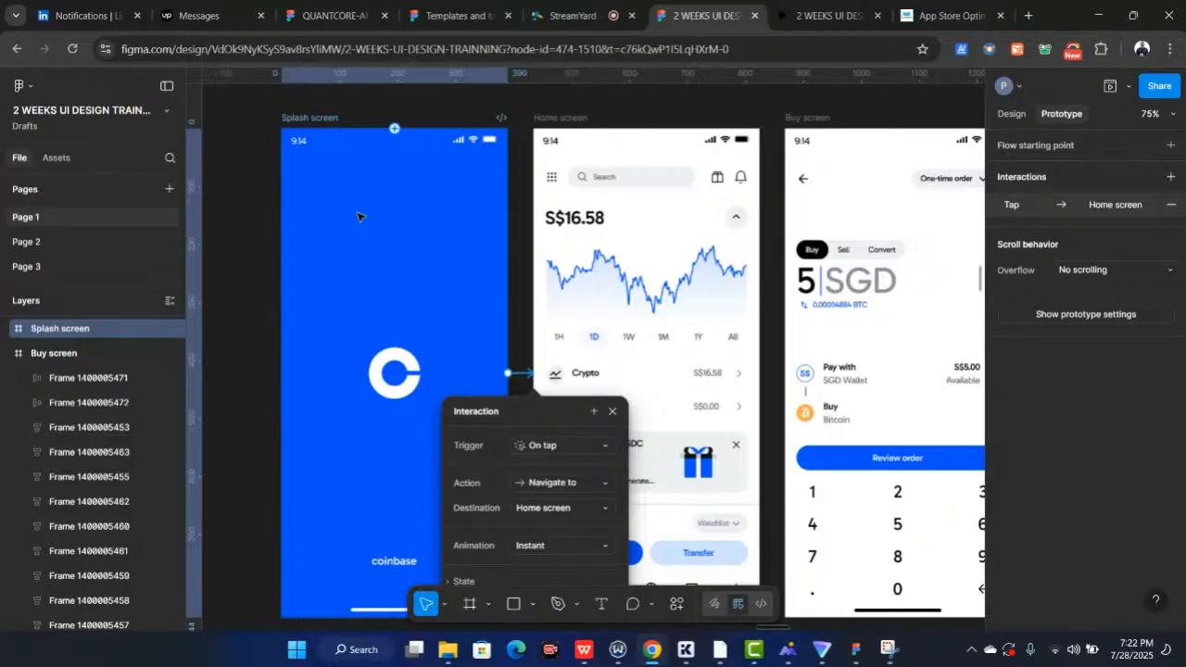
pyautogui.scroll(-3, 382, 494)
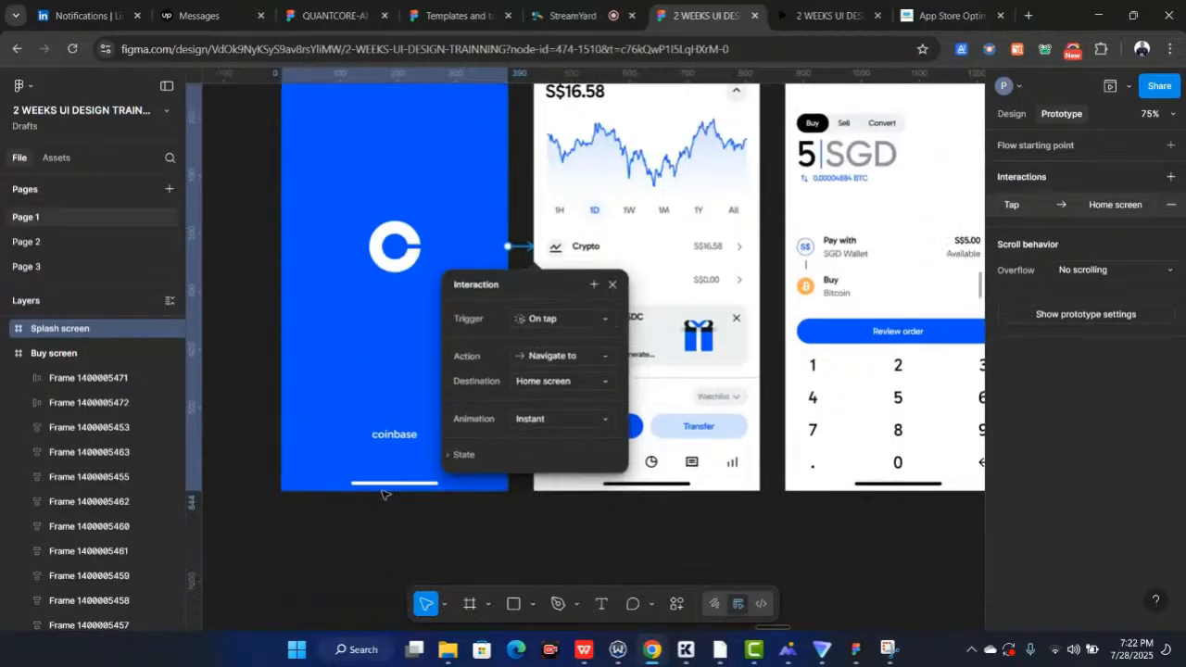
pyautogui.scroll(2, 556, 251)
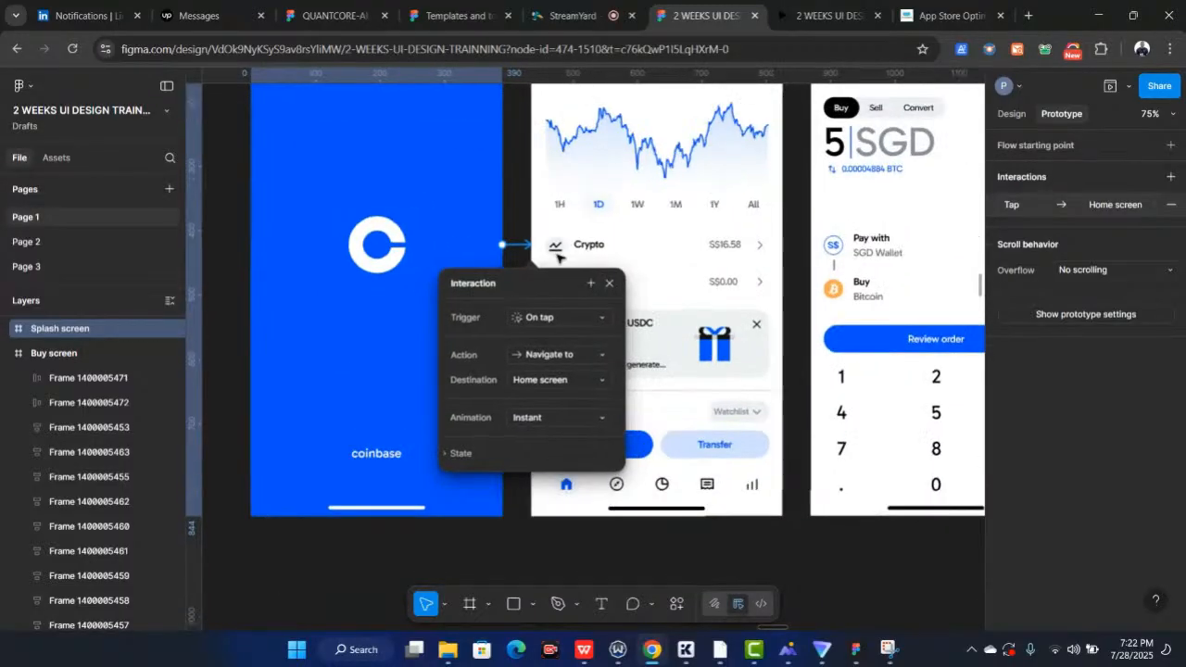
pyautogui.scroll(1, 556, 252)
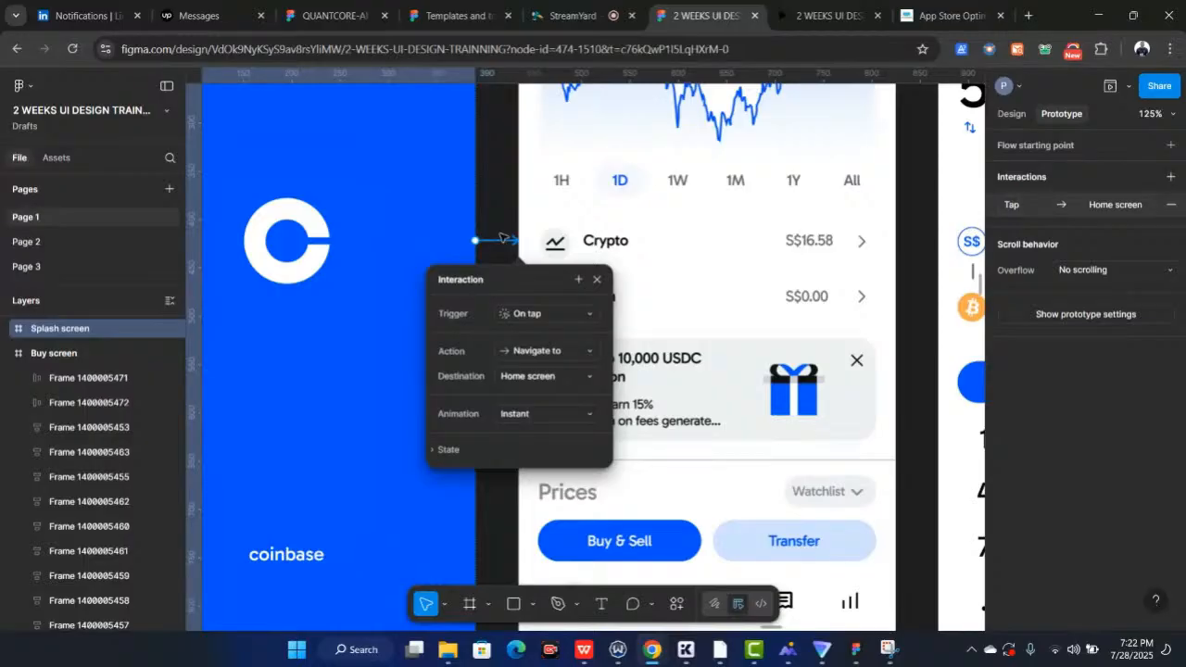
pyautogui.scroll(-5, 500, 239)
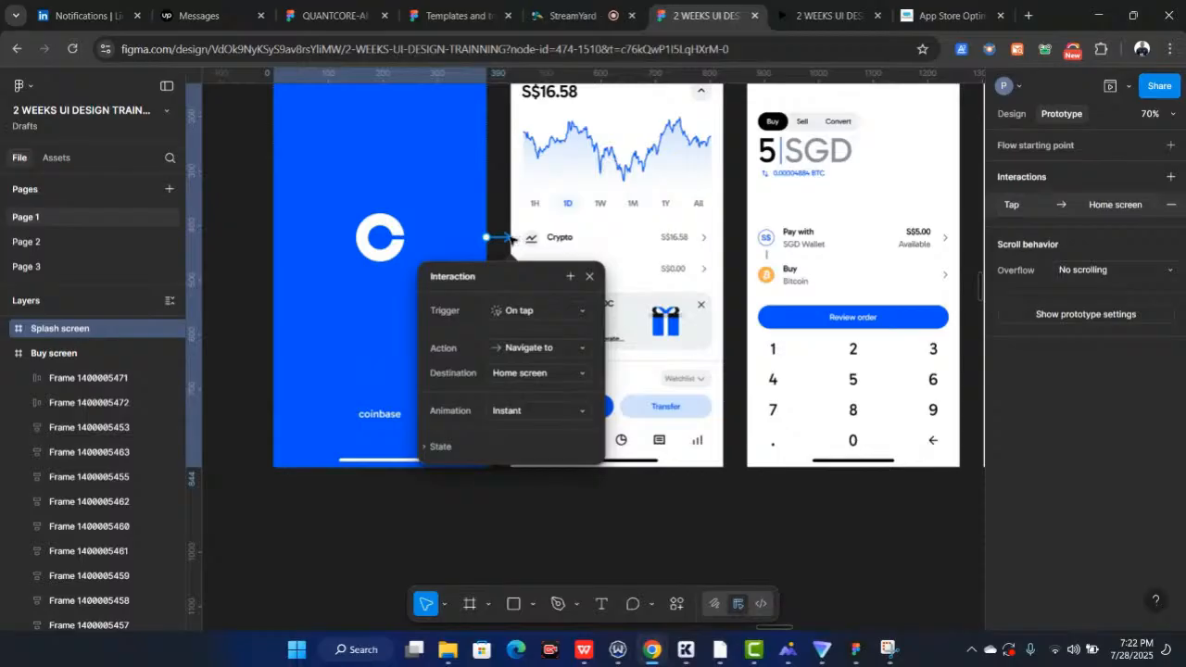
pyautogui.moveTo(508, 237); pyautogui.dragTo(521, 205)
pyautogui.scroll(1, 518, 278)
pyautogui.scroll(3, 486, 359)
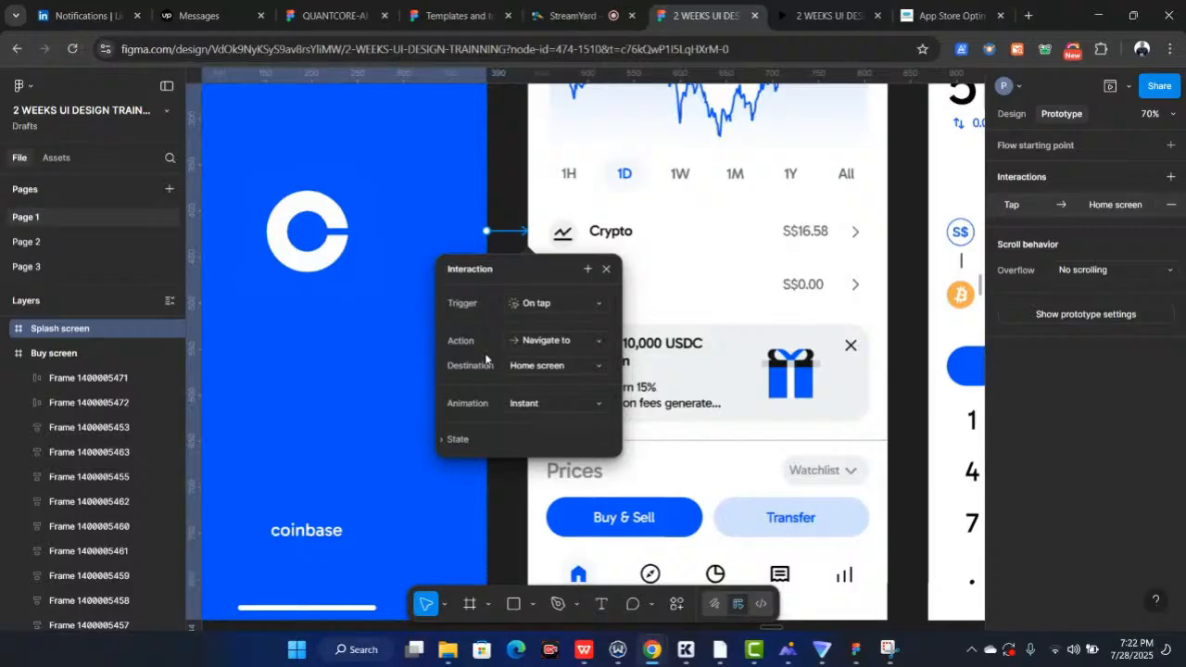
pyautogui.scroll(3, 485, 360)
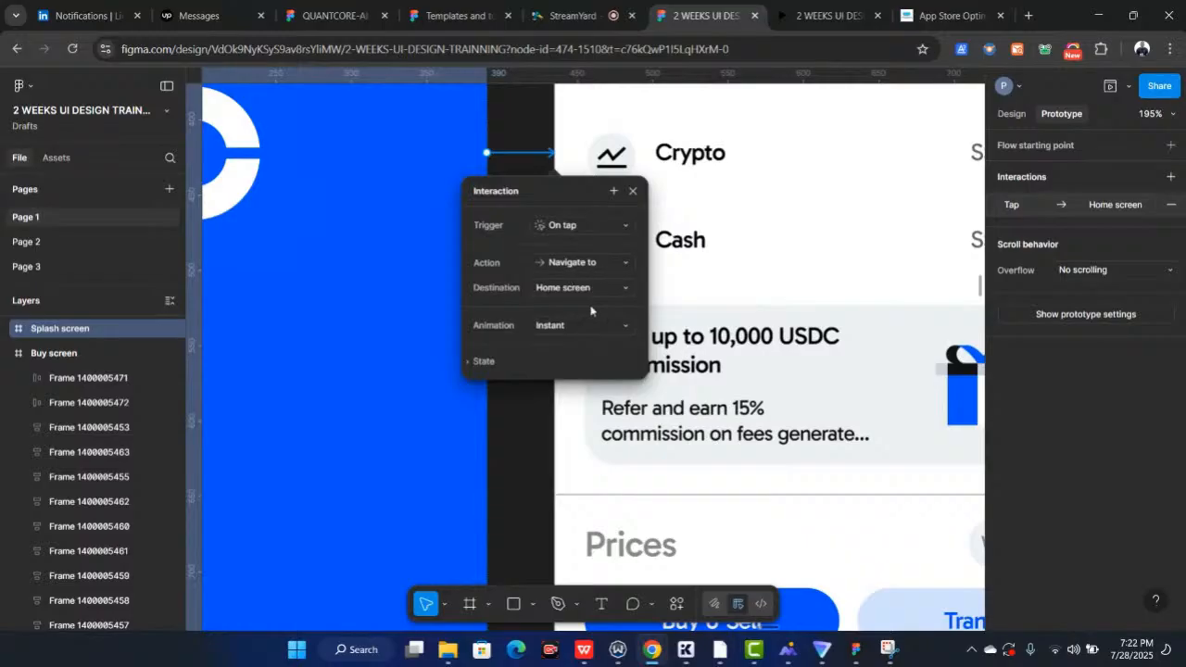
pyautogui.scroll(-5, 590, 310)
pyautogui.scroll(3, 598, 309)
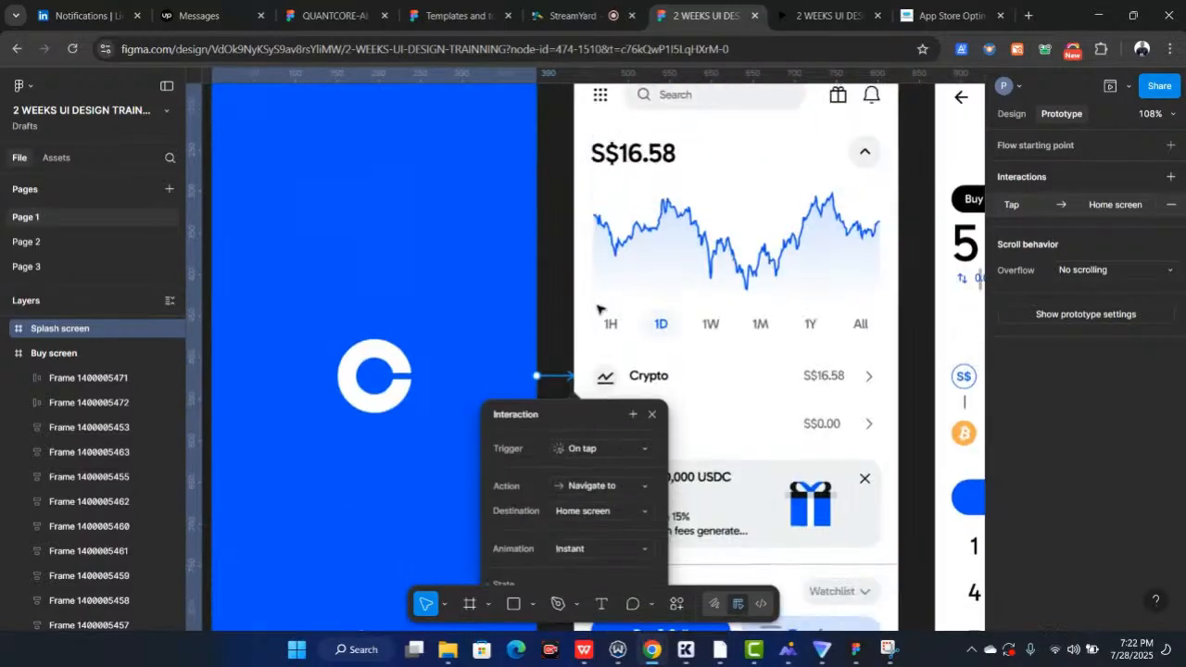
pyautogui.scroll(3, 597, 309)
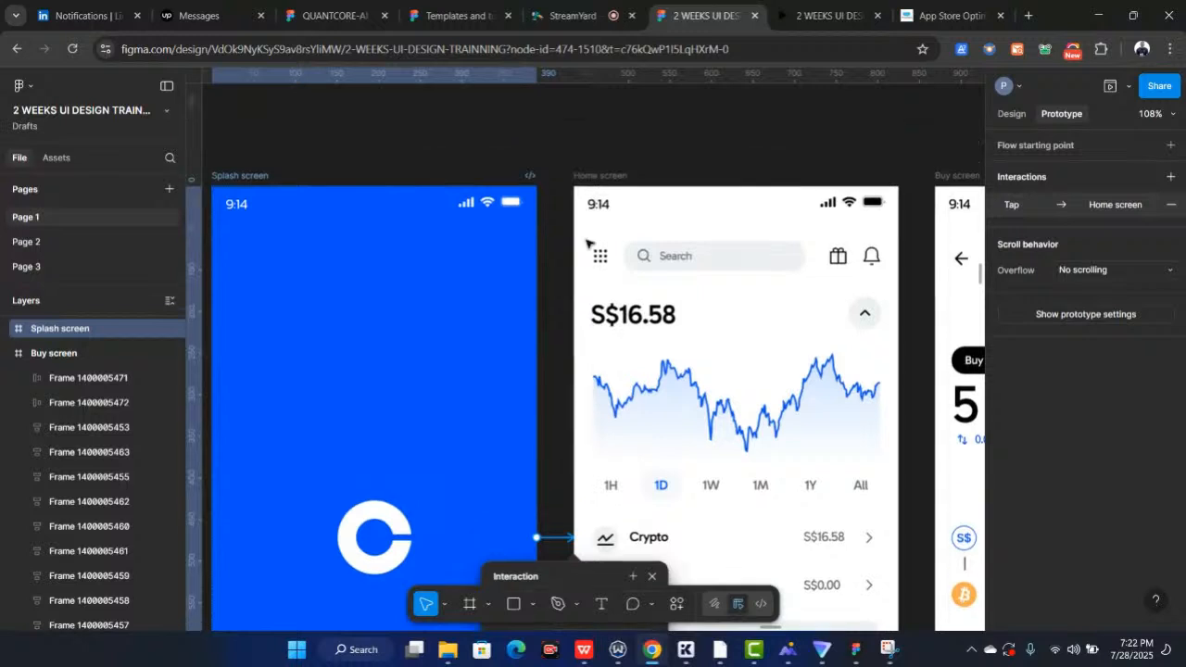
pyautogui.scroll(1, 585, 199)
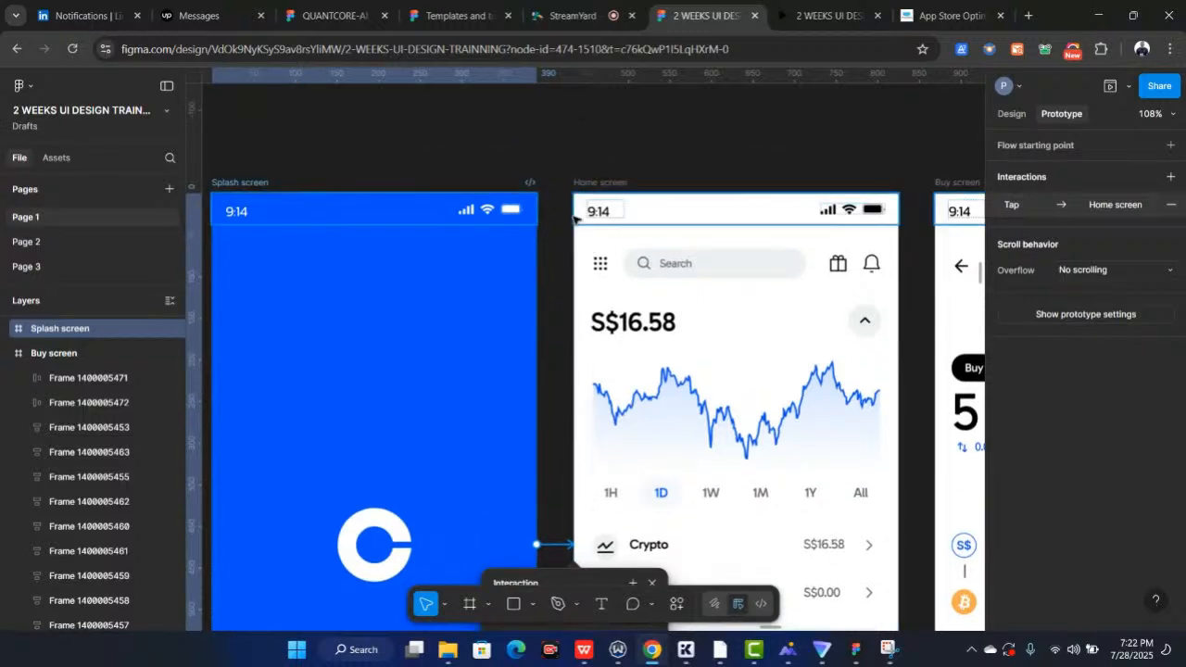
pyautogui.scroll(-5, 593, 370)
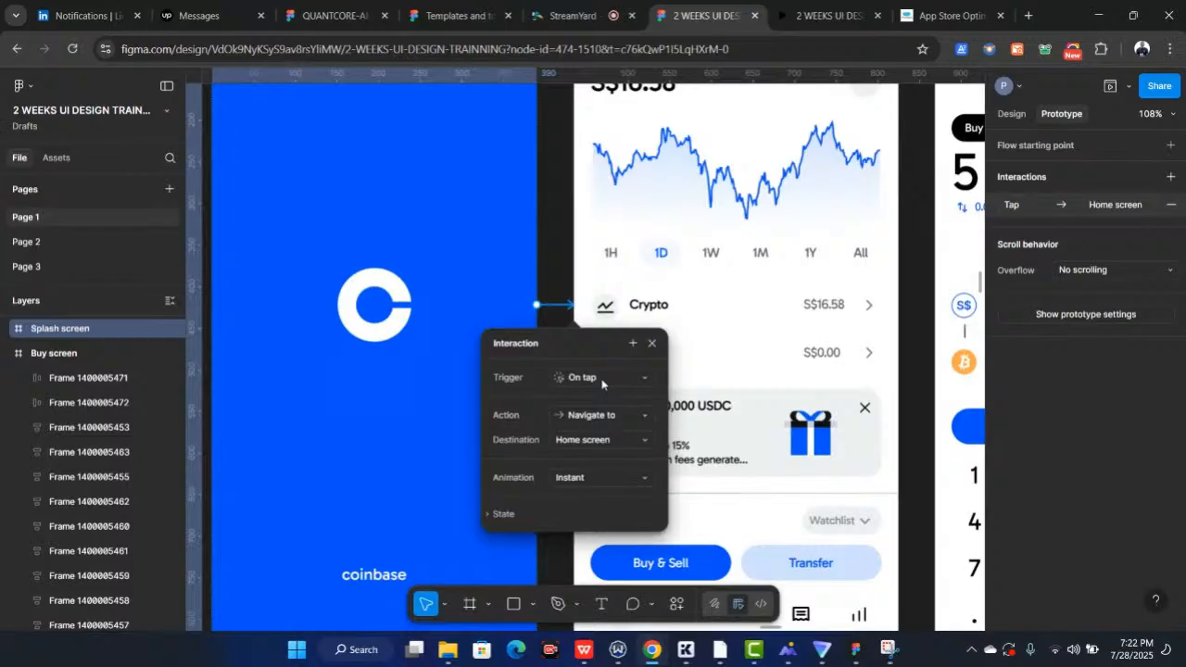
pyautogui.scroll(-1, 602, 383)
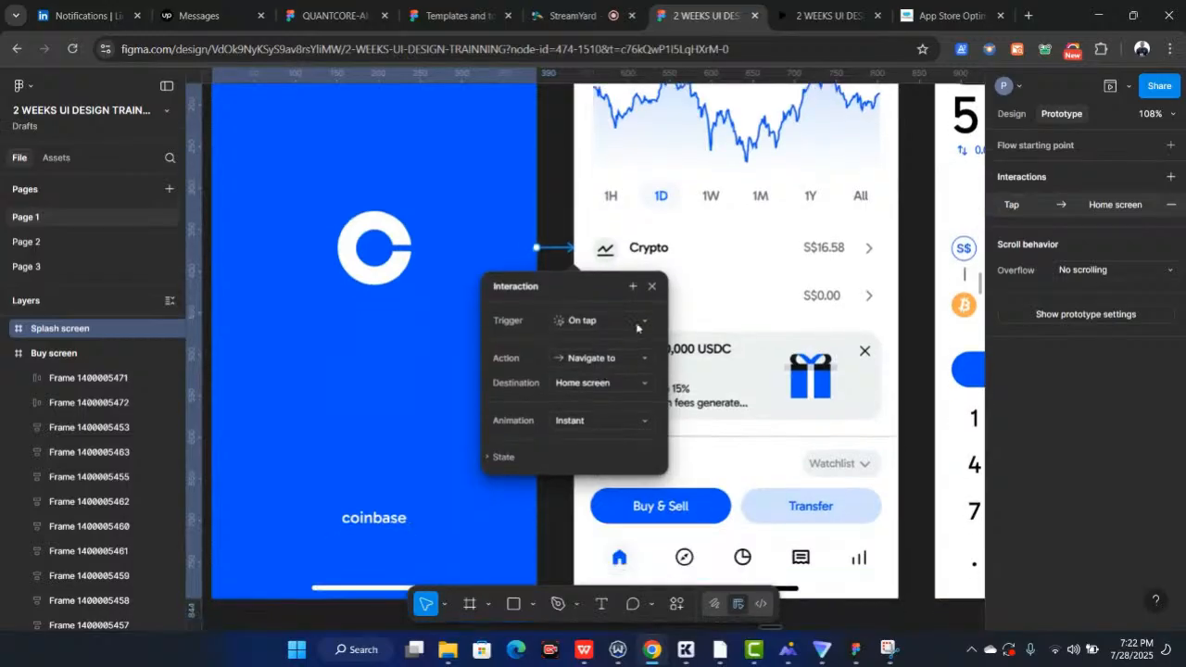
pyautogui.click(647, 325)
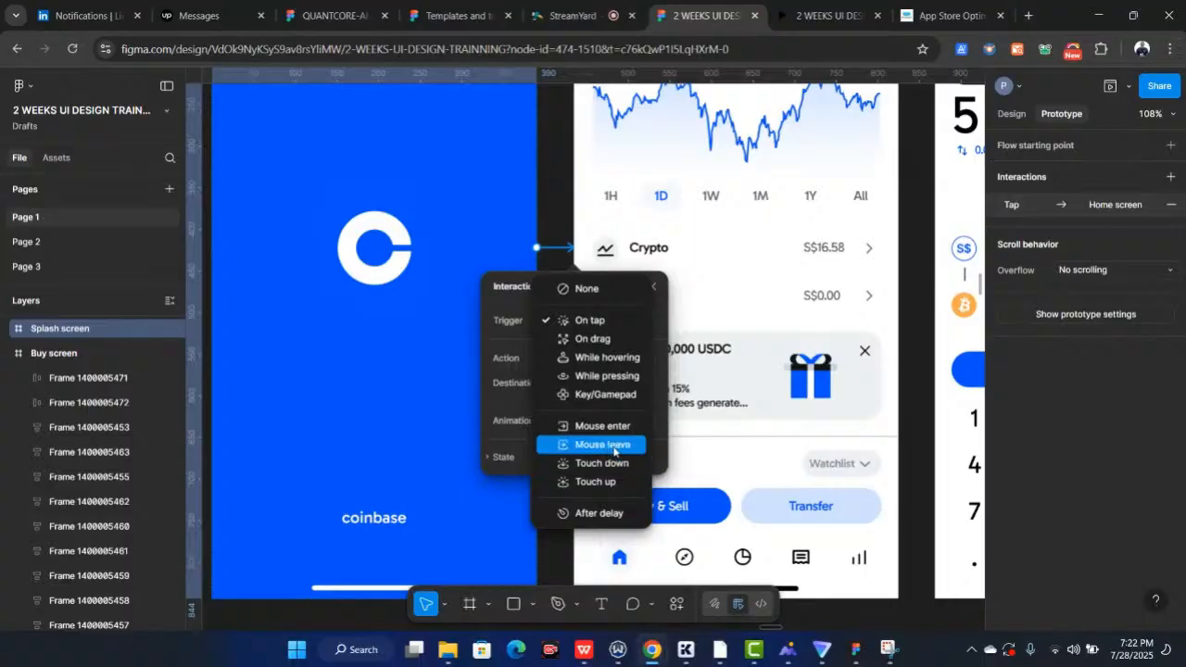
pyautogui.click(595, 515)
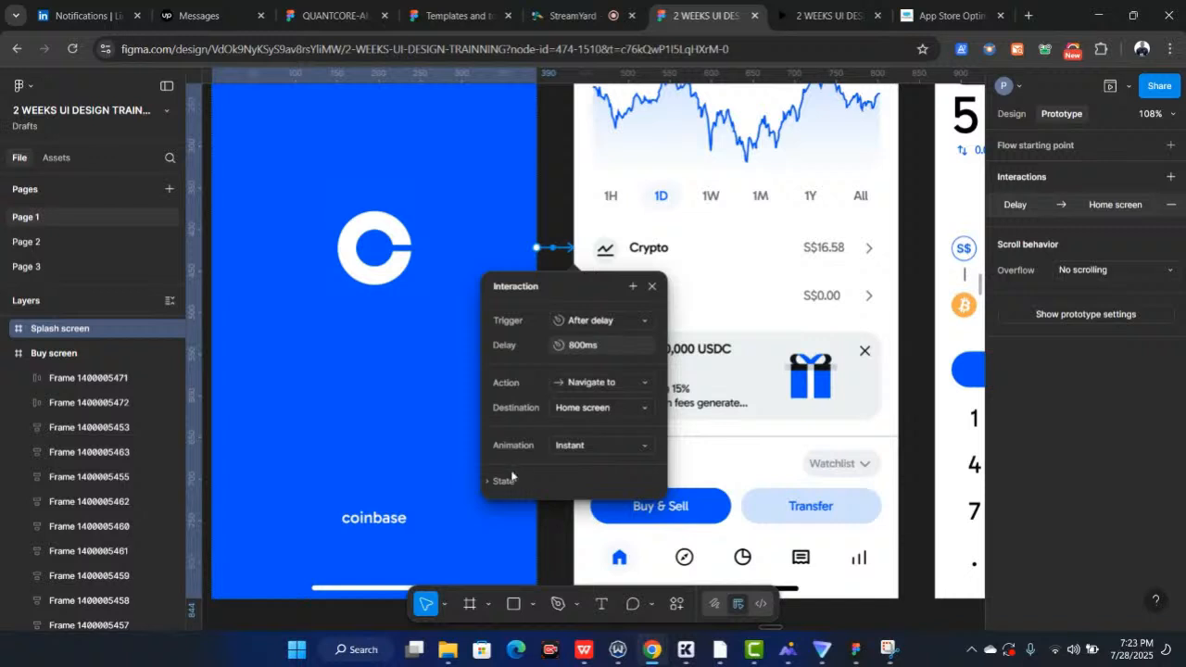
pyautogui.click(589, 448)
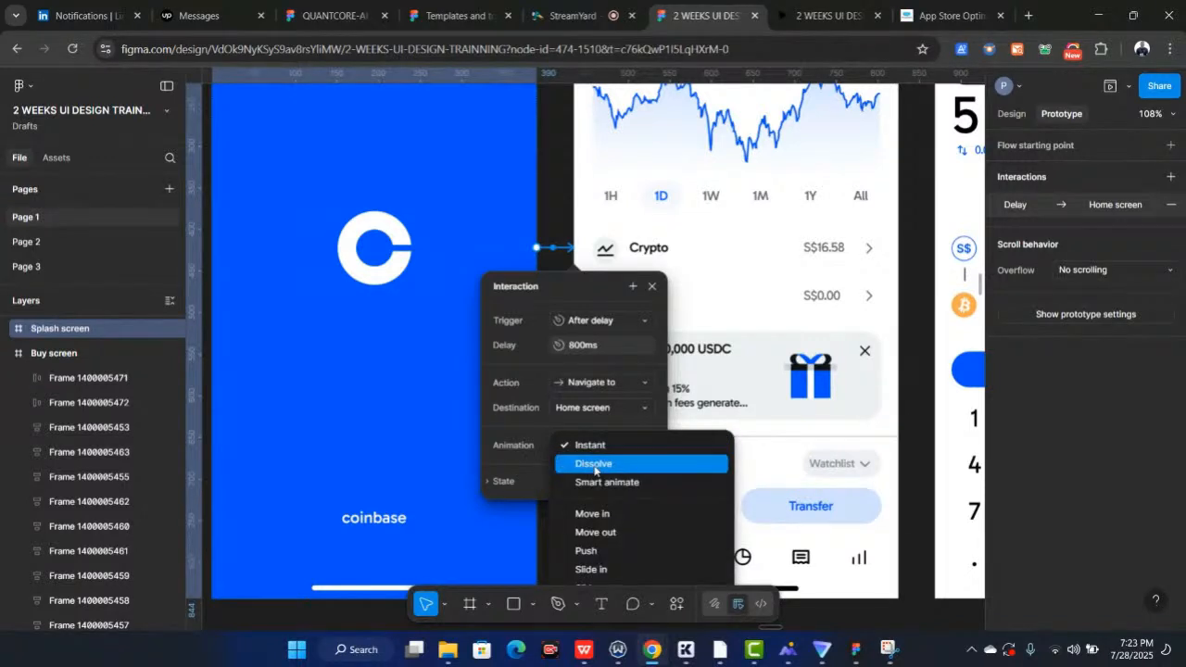
pyautogui.click(594, 464)
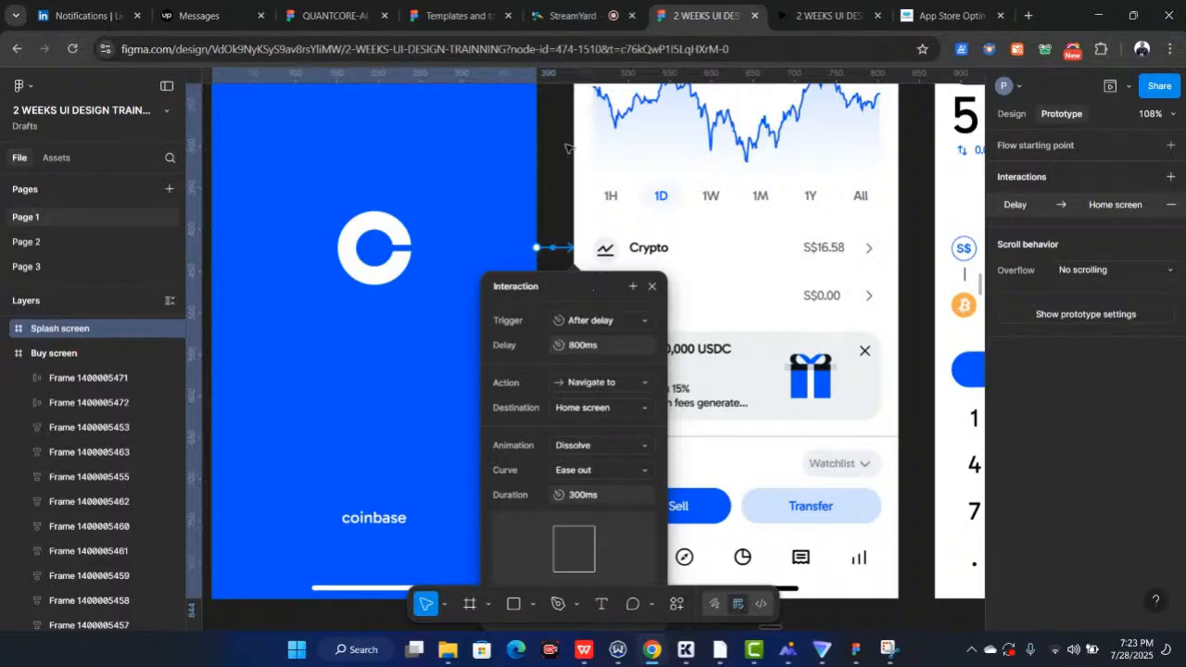
pyautogui.click(567, 149)
# Open the prototype Preview for the Splash screen and restart it to play the flow from the beginning
pyautogui.scroll(-3, 567, 148)
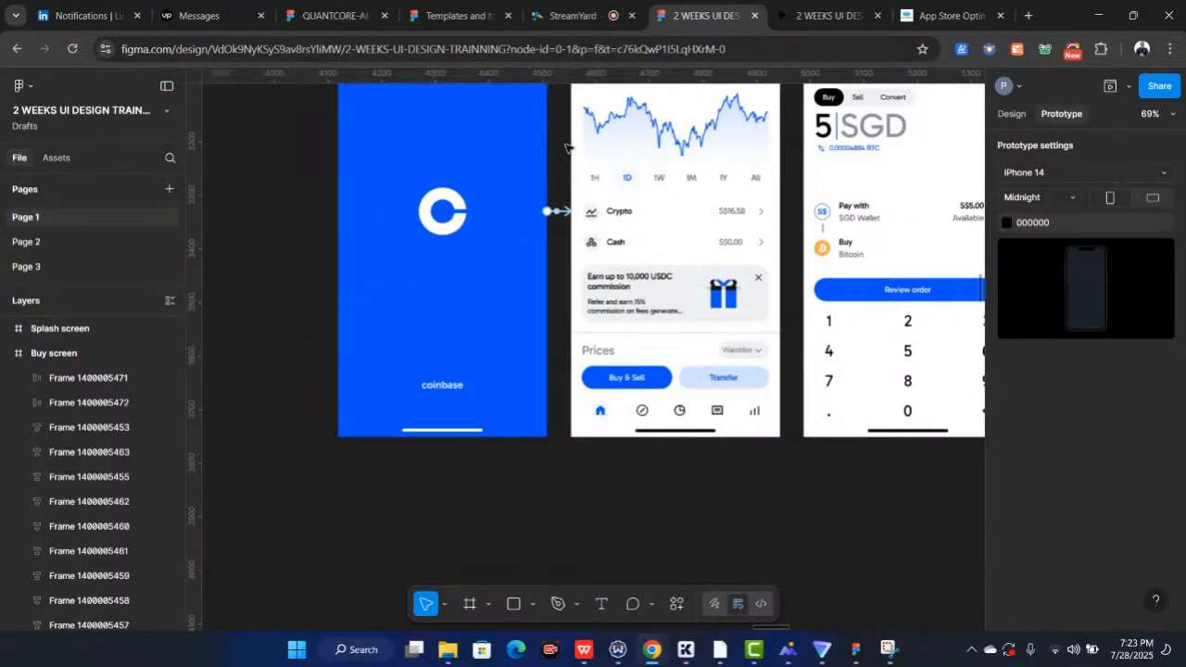
pyautogui.scroll(-3, 567, 148)
pyautogui.click(571, 146)
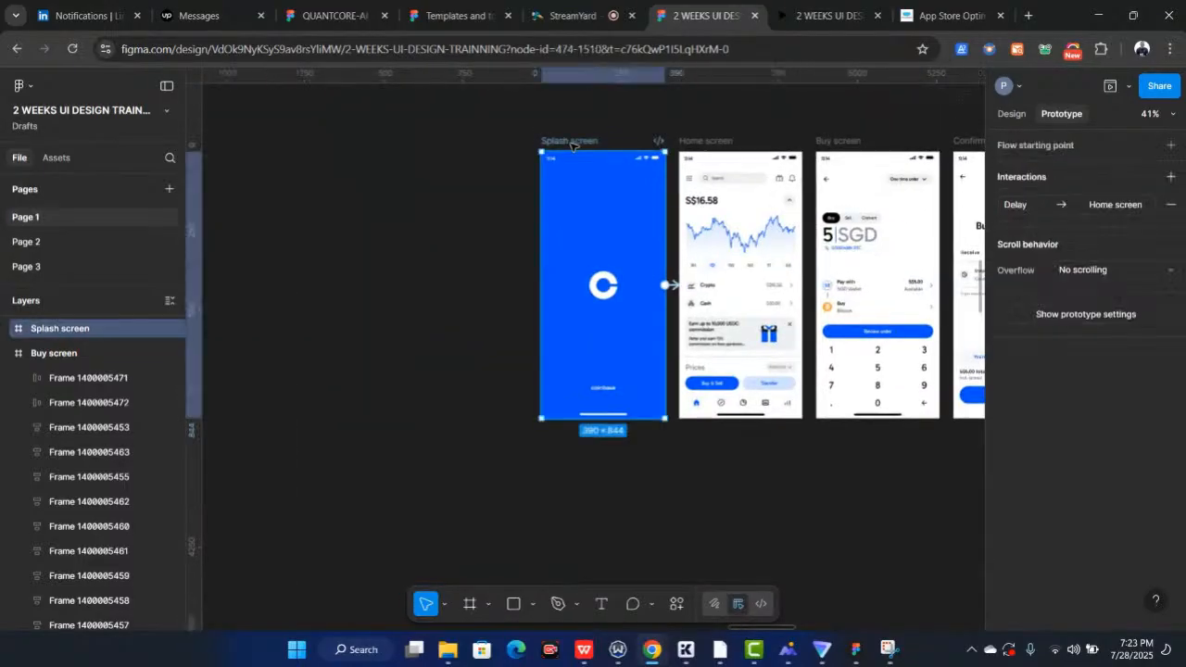
pyautogui.click(1128, 86)
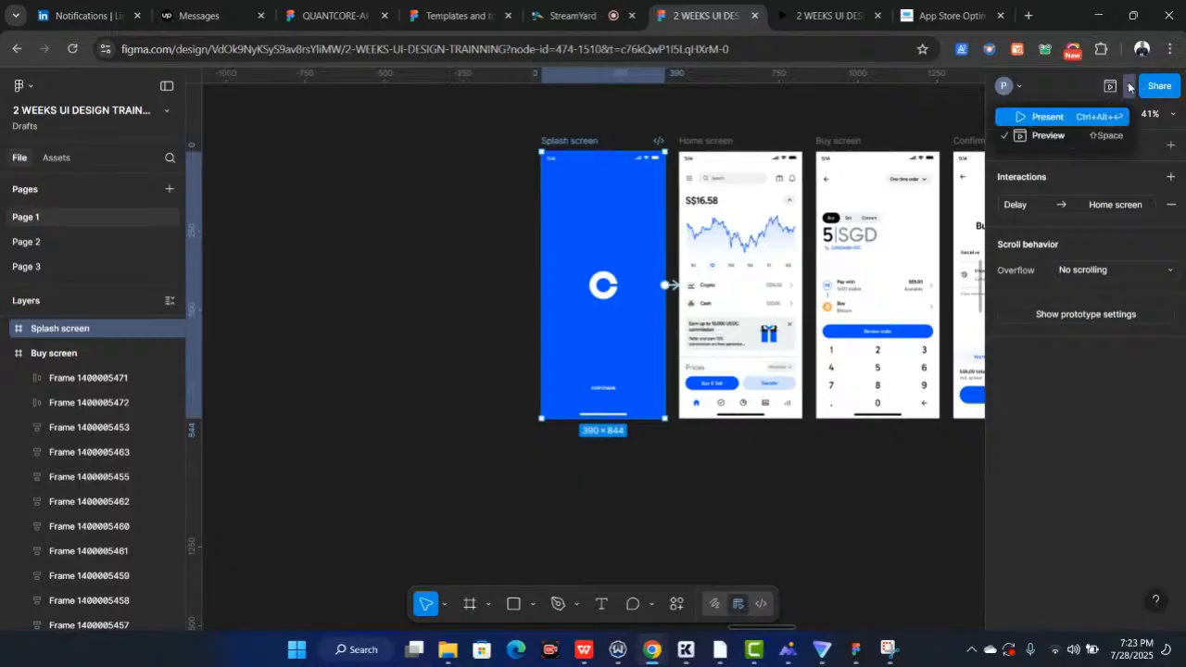
pyautogui.click(1047, 137)
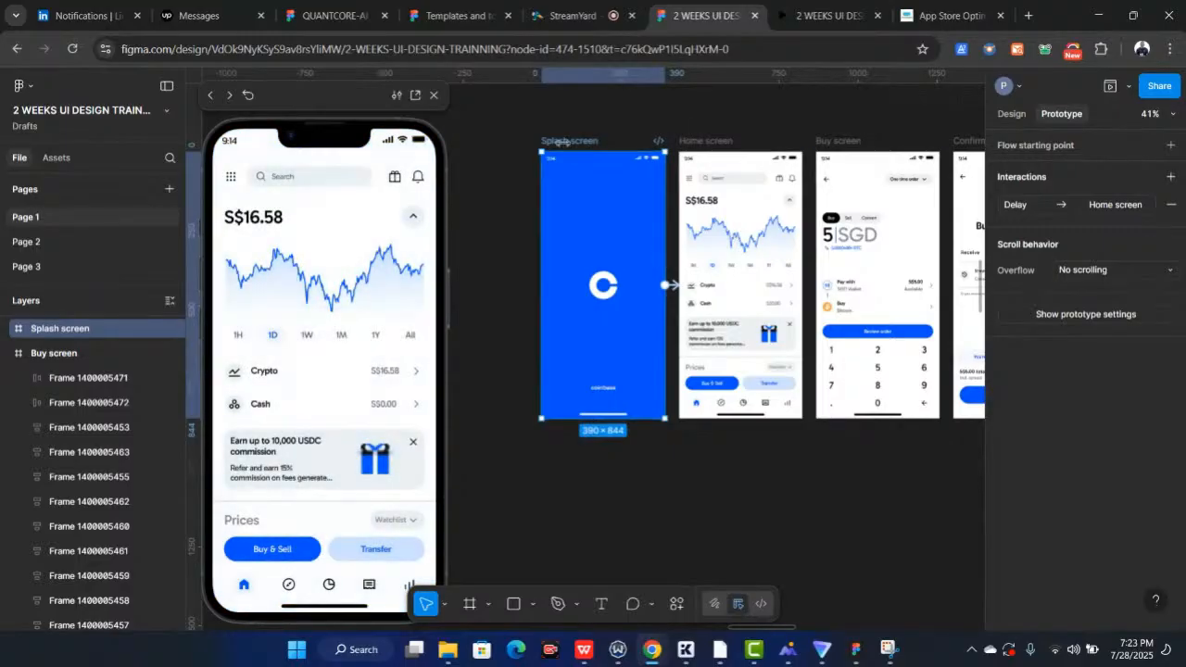
pyautogui.click(248, 95)
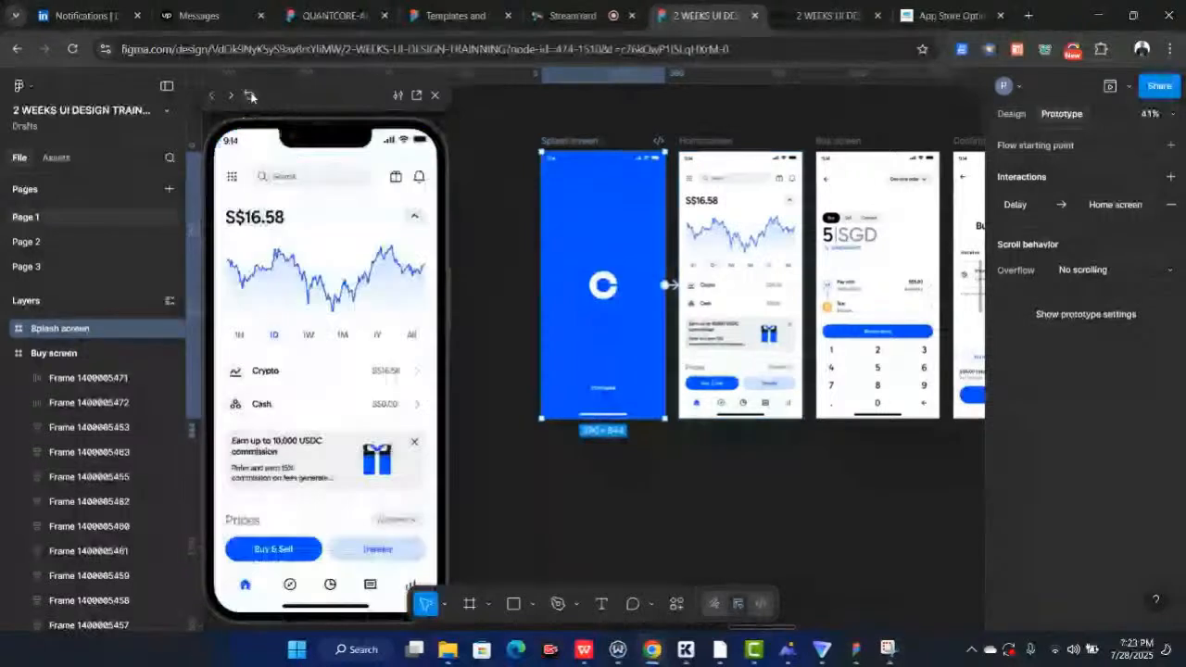
pyautogui.click(249, 95)
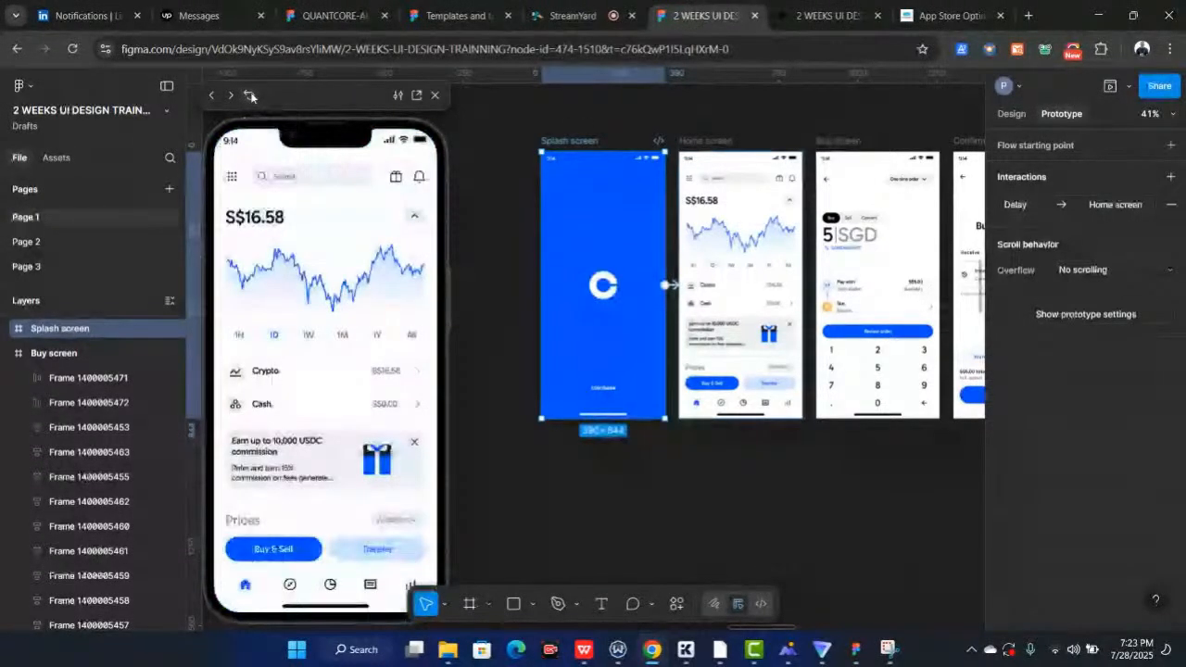
pyautogui.click(250, 95)
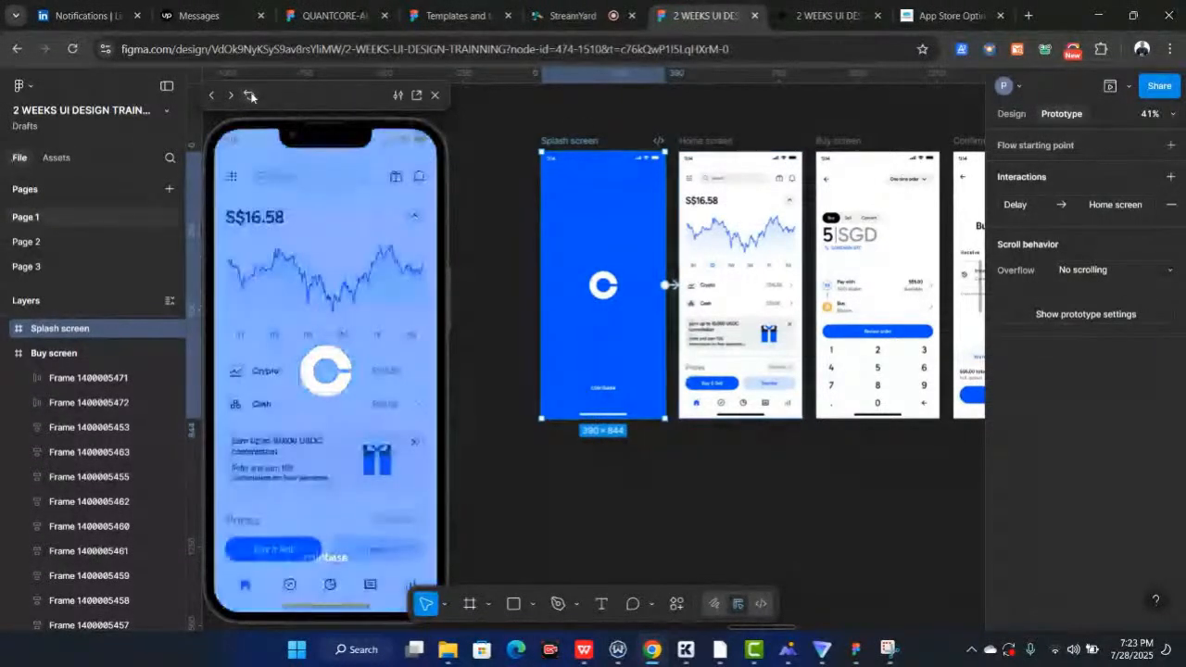
# Link the Home screen's Buy & Sell button to the Buy screen with a Navigate to interaction using Dissolve, and test it in the preview
pyautogui.hscroll(1, 788, 336)
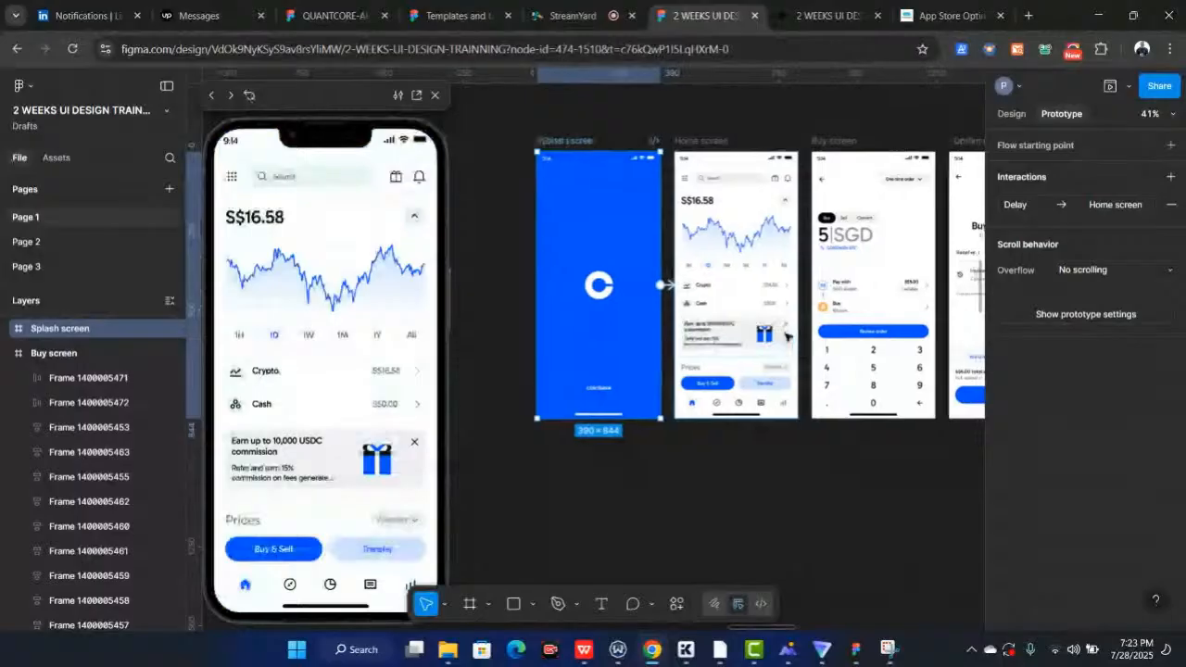
pyautogui.hscroll(3, 788, 336)
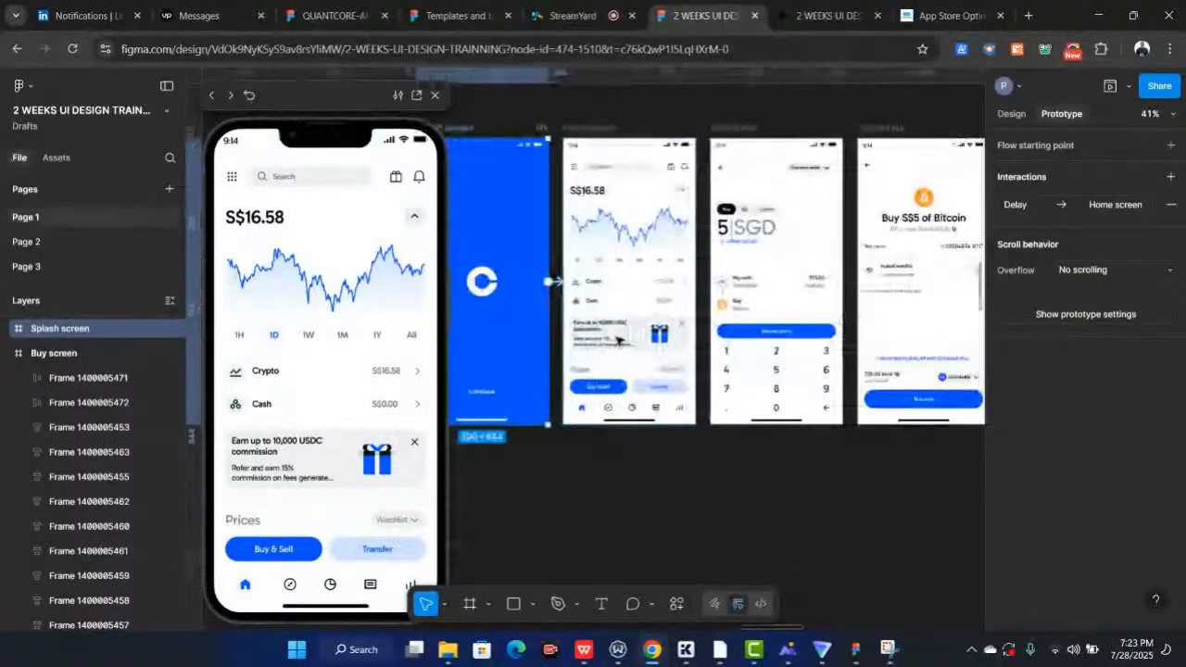
pyautogui.scroll(3, 616, 340)
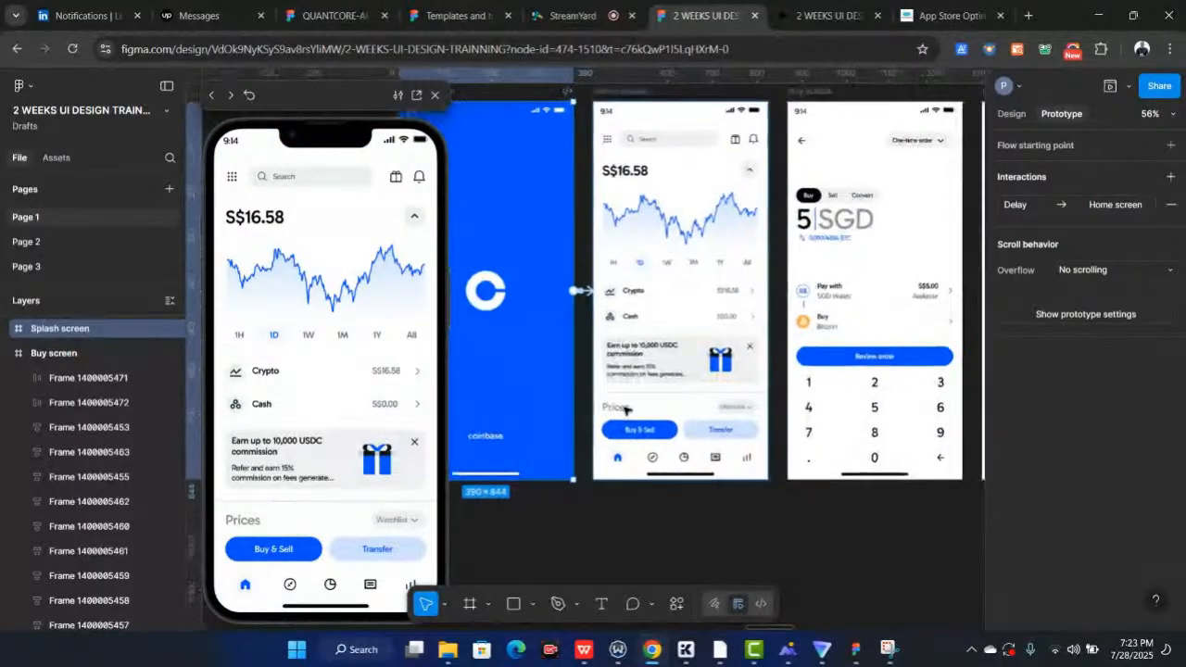
pyautogui.scroll(3, 625, 409)
pyautogui.scroll(-2, 630, 409)
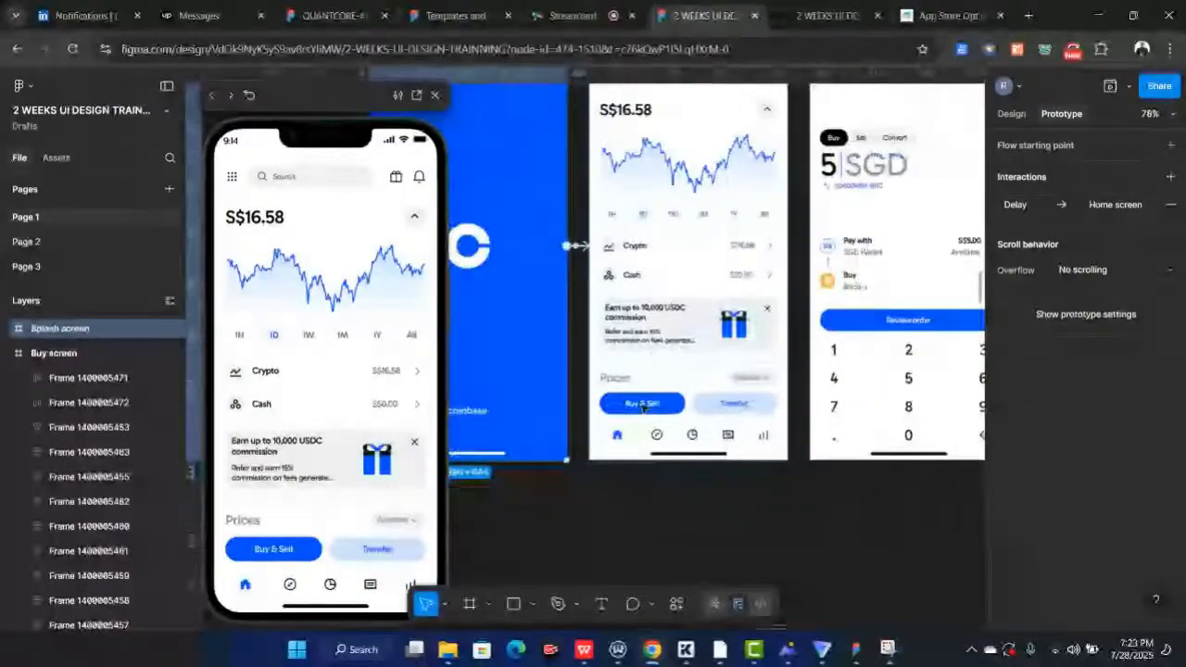
pyautogui.scroll(3, 644, 407)
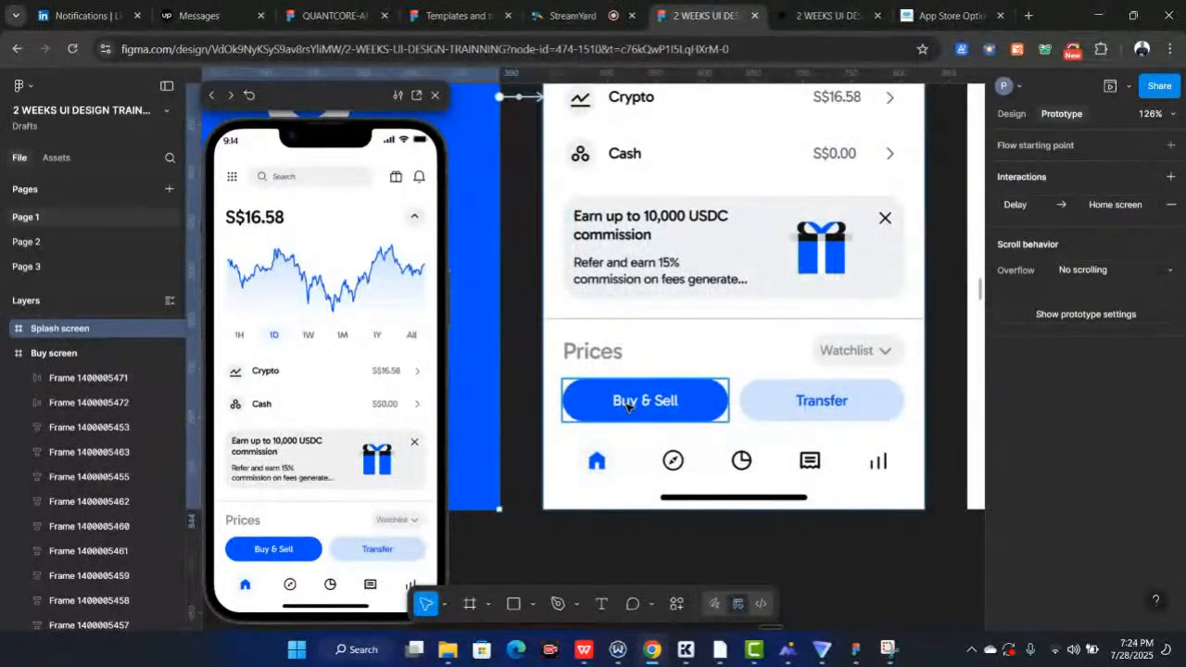
pyautogui.click(626, 405)
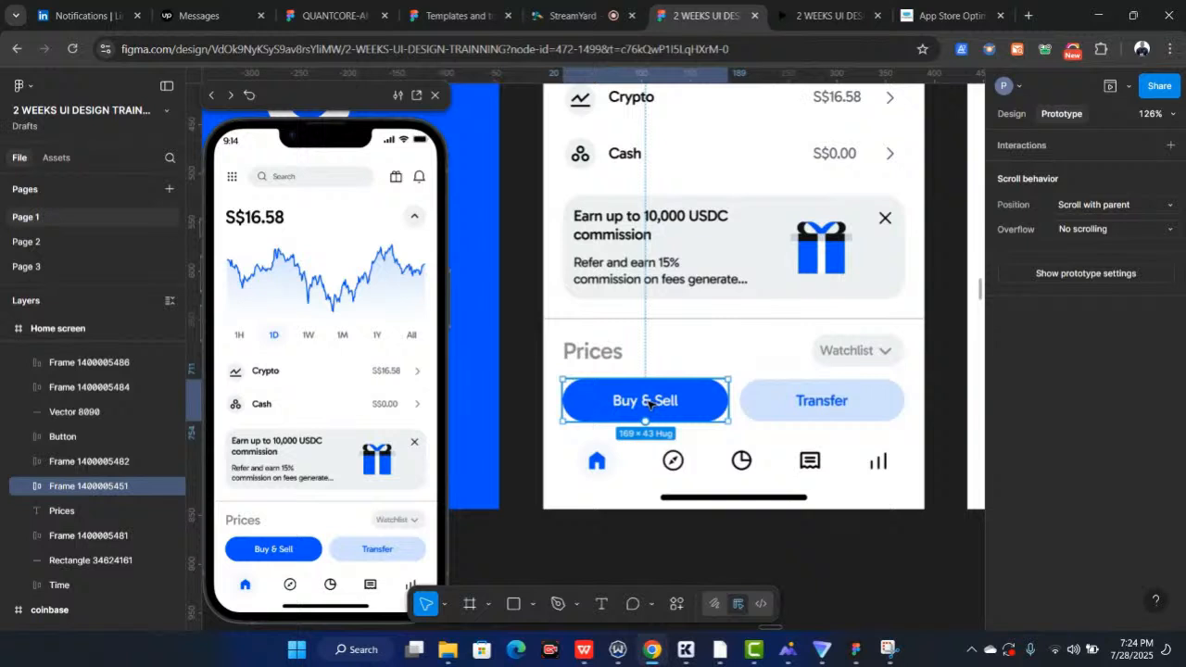
pyautogui.scroll(-3, 649, 403)
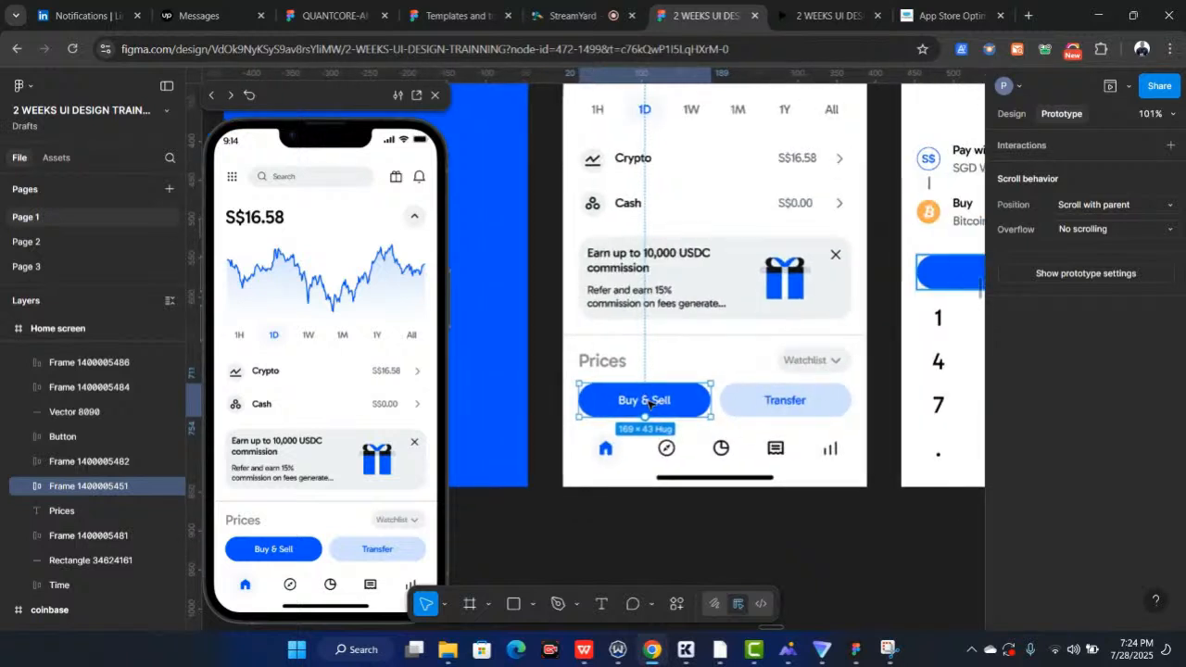
pyautogui.hscroll(1, 648, 403)
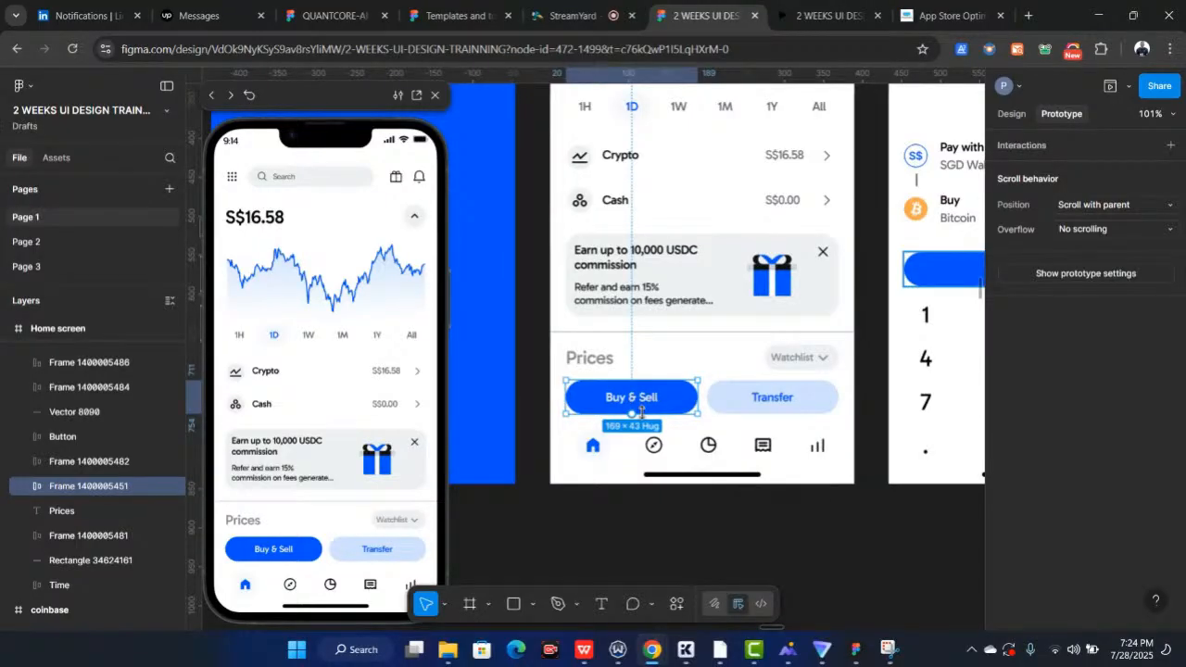
pyautogui.scroll(-5, 641, 411)
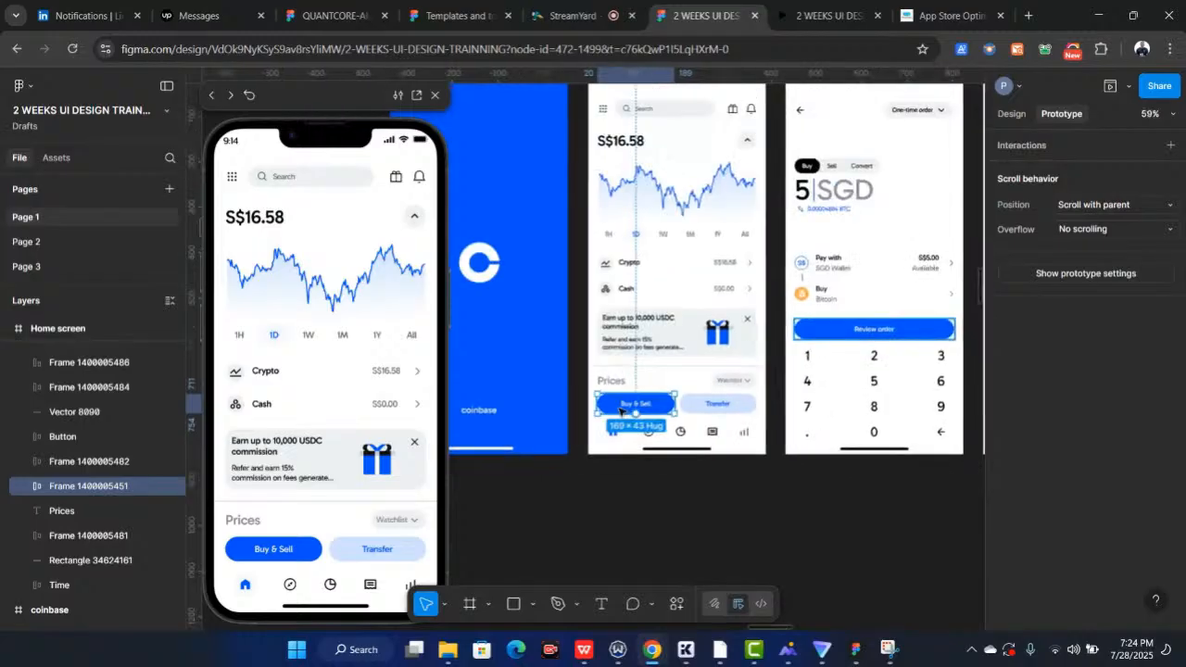
pyautogui.scroll(4, 620, 411)
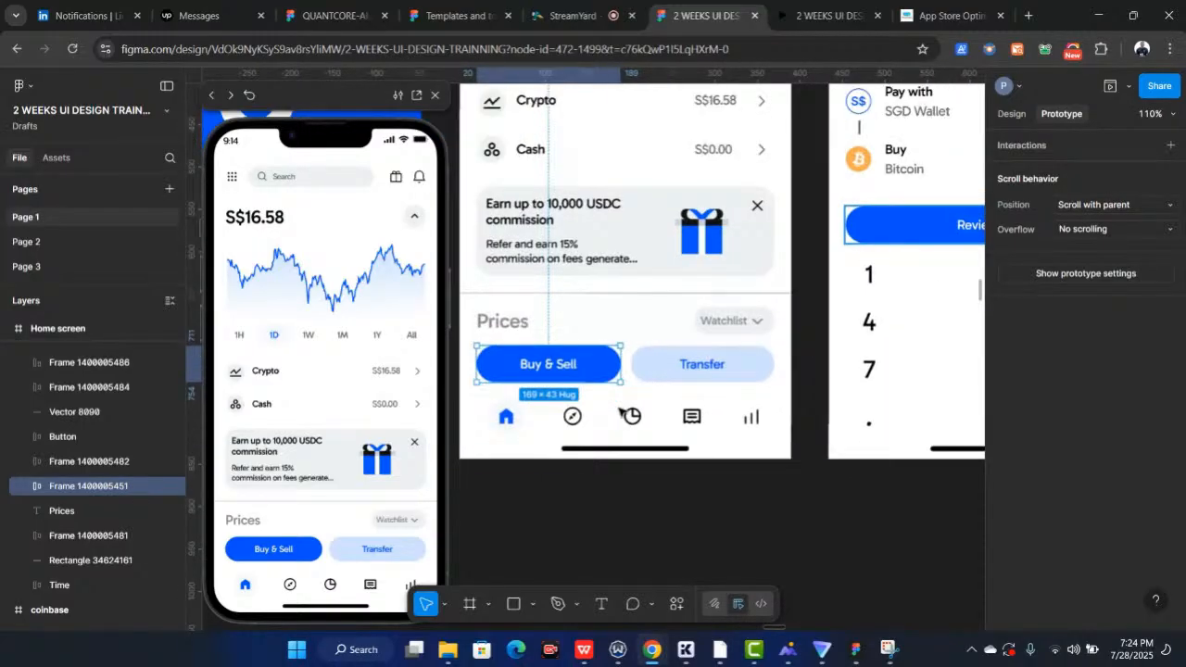
pyautogui.scroll(-3, 620, 412)
pyautogui.moveTo(619, 397); pyautogui.dragTo(786, 244)
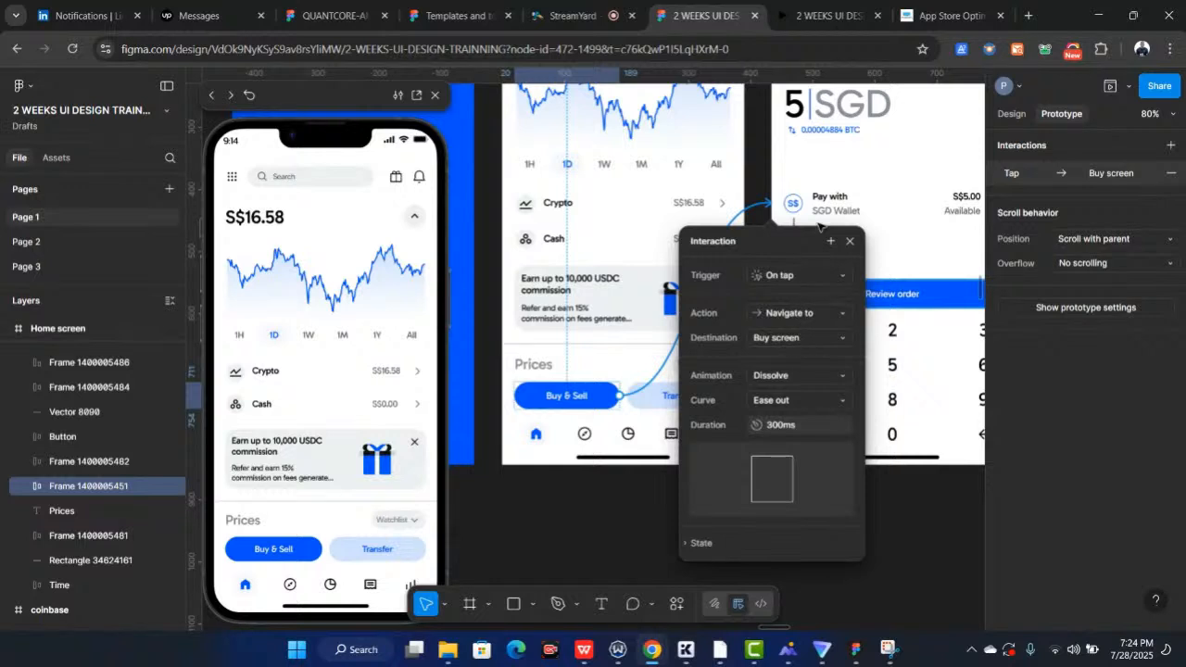
pyautogui.click(834, 377)
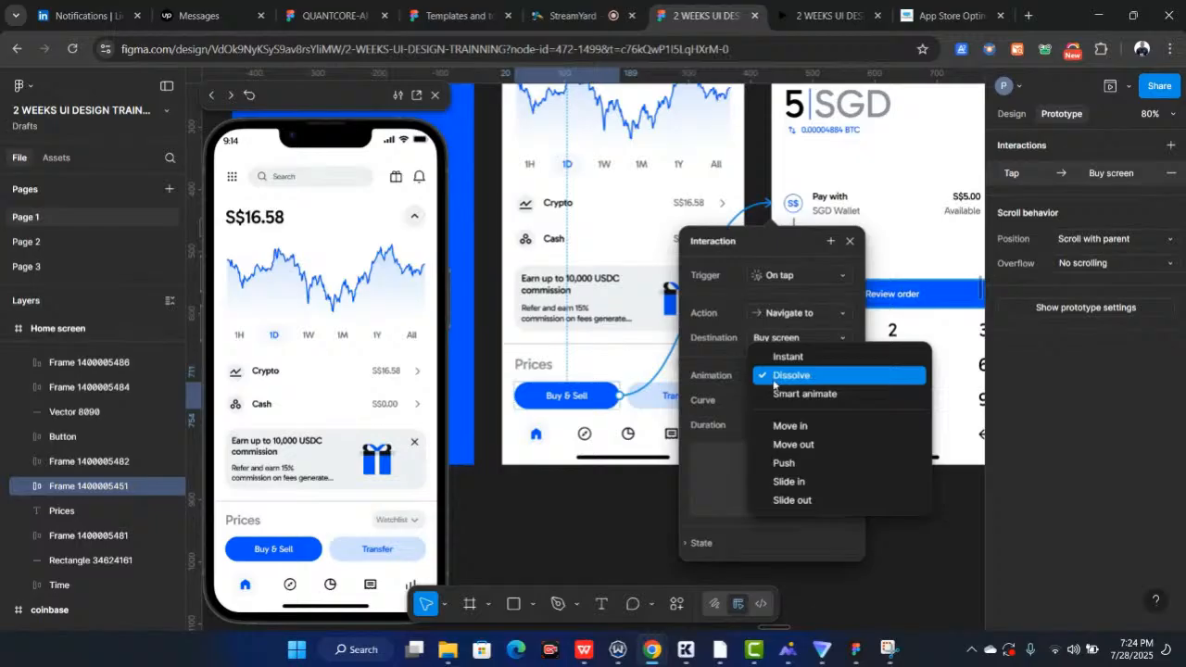
pyautogui.click(790, 377)
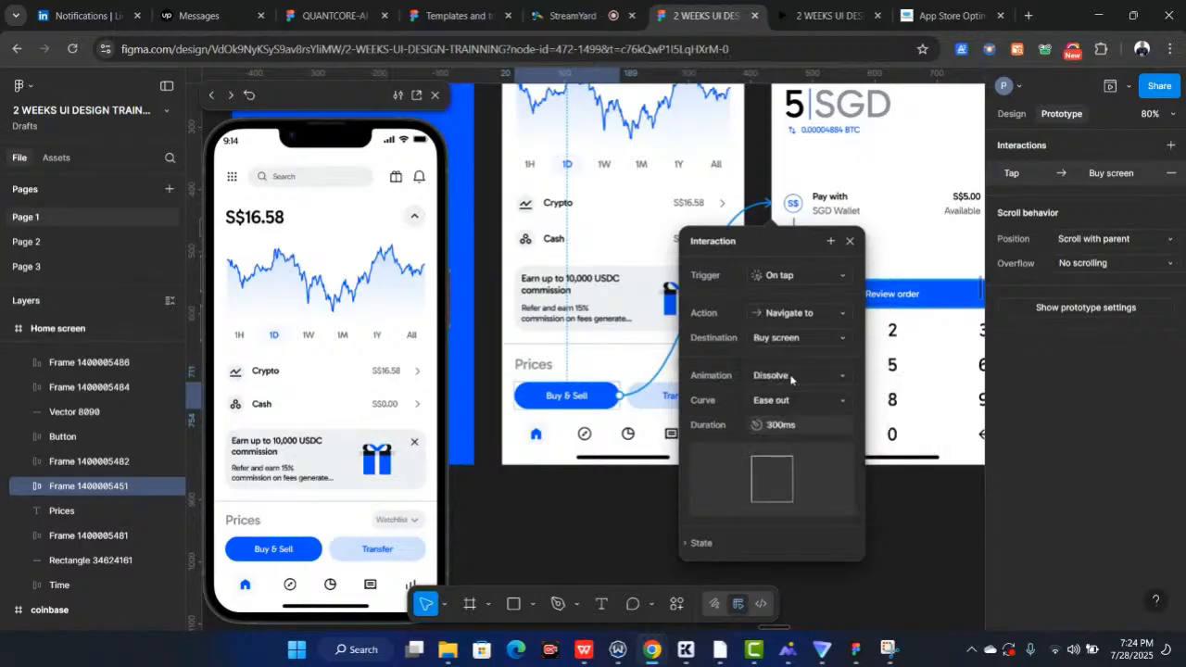
pyautogui.click(276, 549)
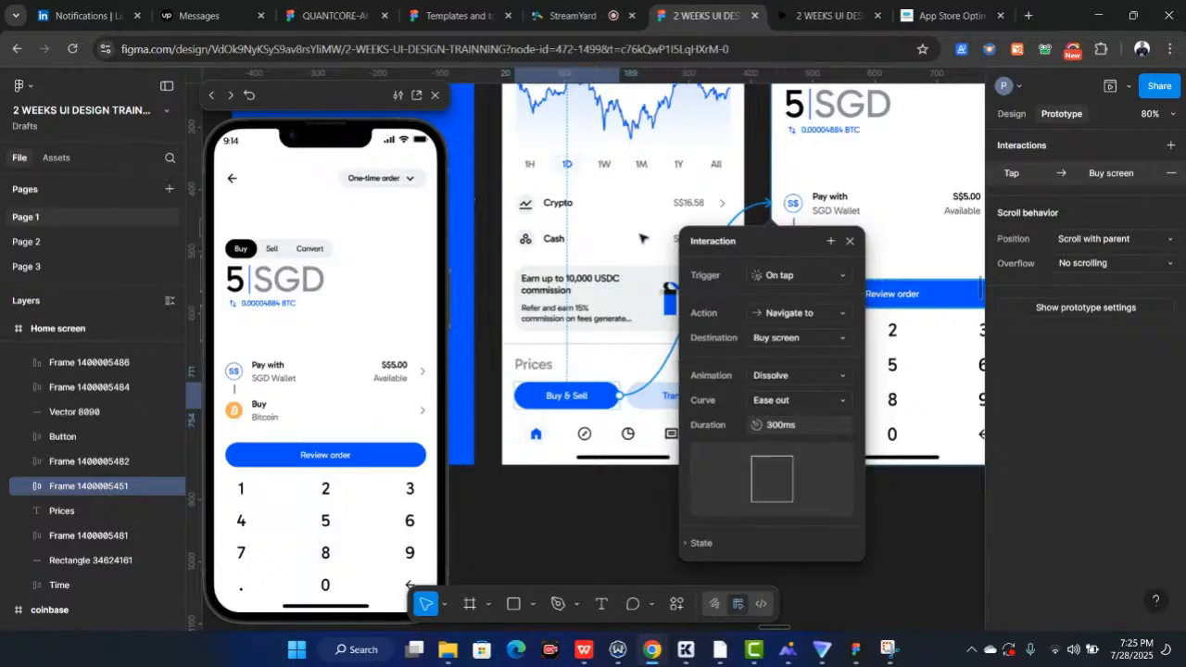
# Connect the back arrow on the Buy screen to the Home screen with a Navigate to interaction
pyautogui.scroll(5, 640, 238)
pyautogui.hscroll(2, 639, 238)
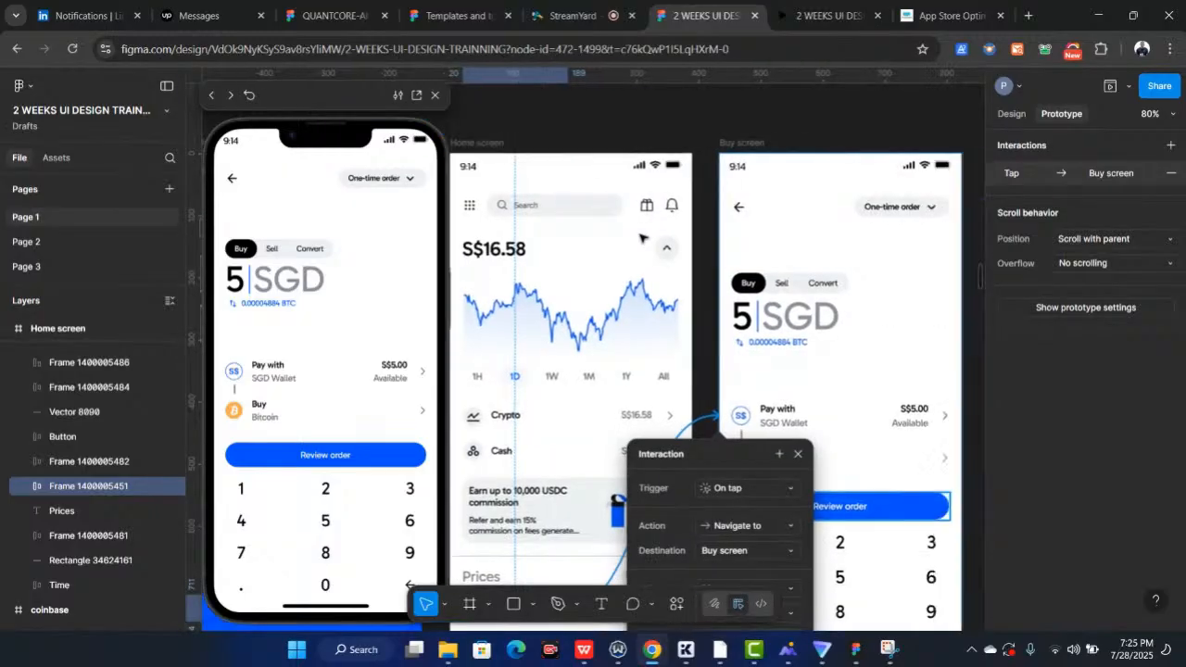
pyautogui.click(724, 210)
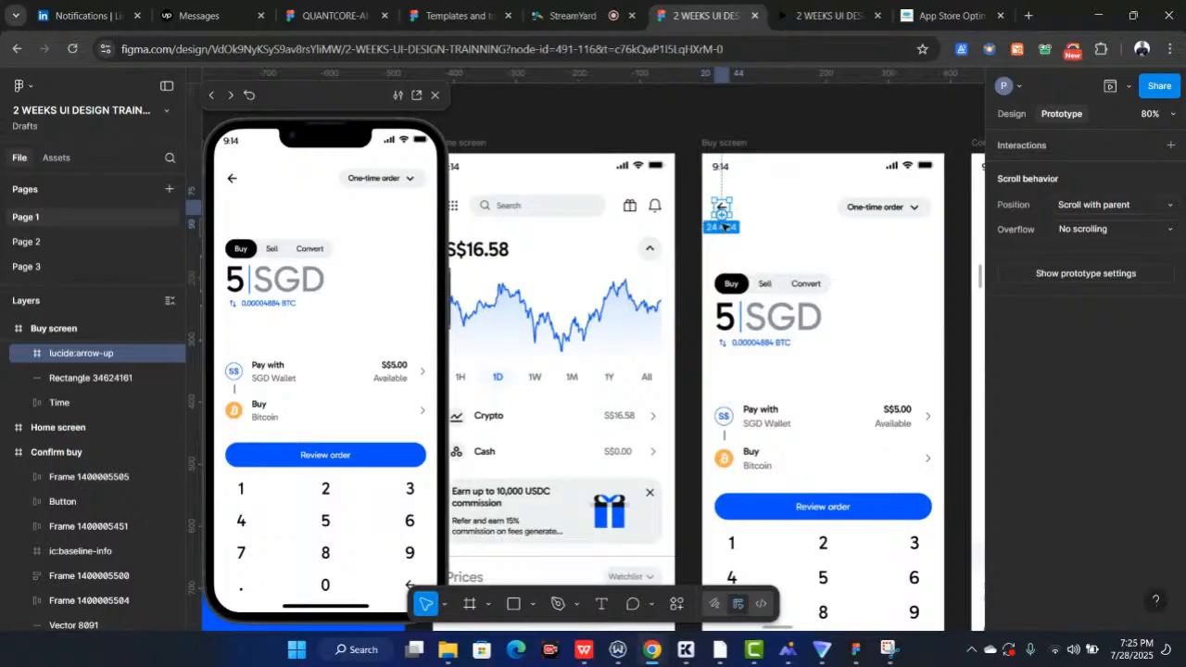
pyautogui.scroll(2, 723, 225)
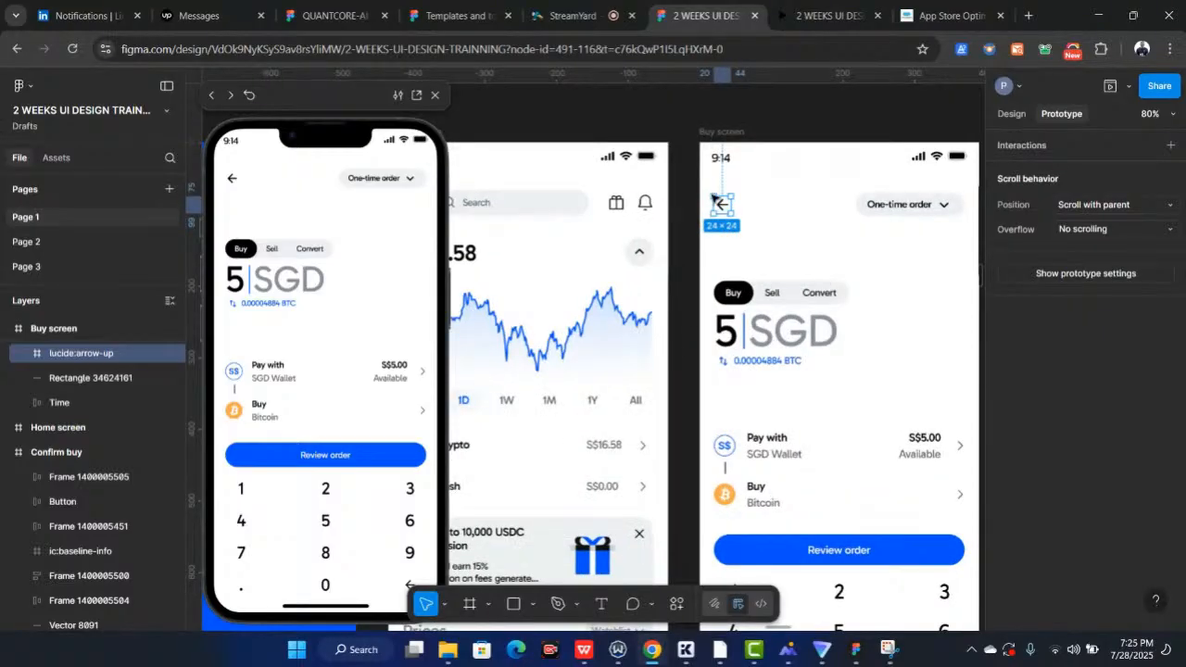
pyautogui.scroll(2, 711, 197)
pyautogui.moveTo(712, 198); pyautogui.dragTo(646, 249)
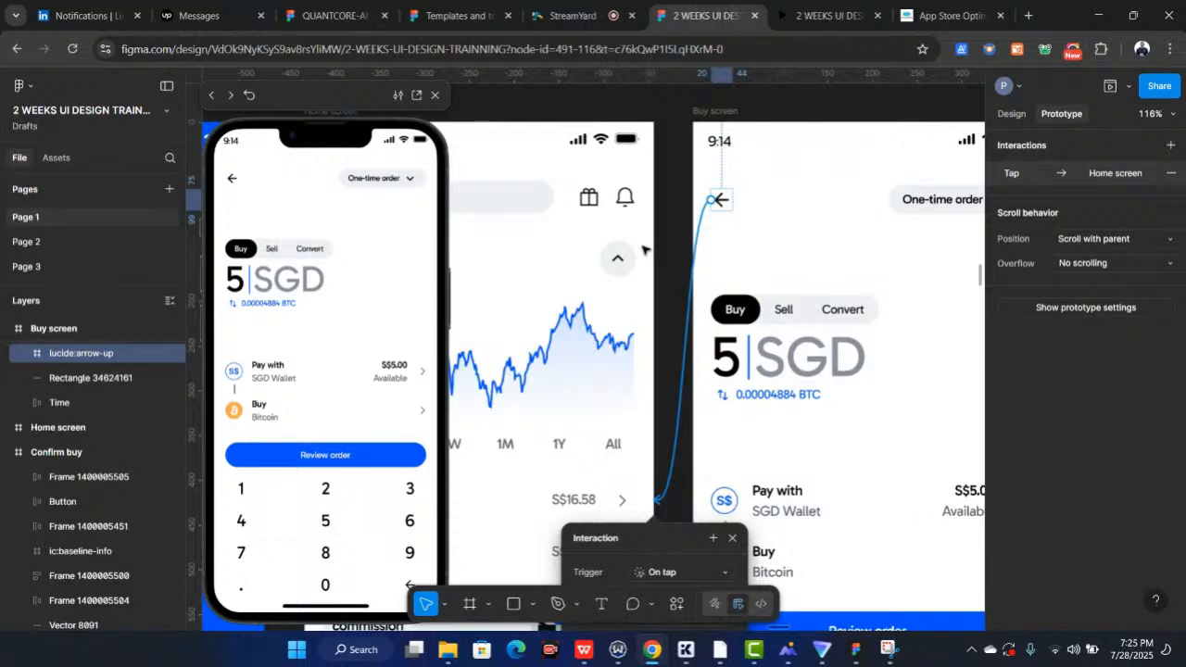
pyautogui.scroll(-2, 646, 250)
# Test the back arrow and the Buy & Sell button in the prototype preview
pyautogui.click(232, 183)
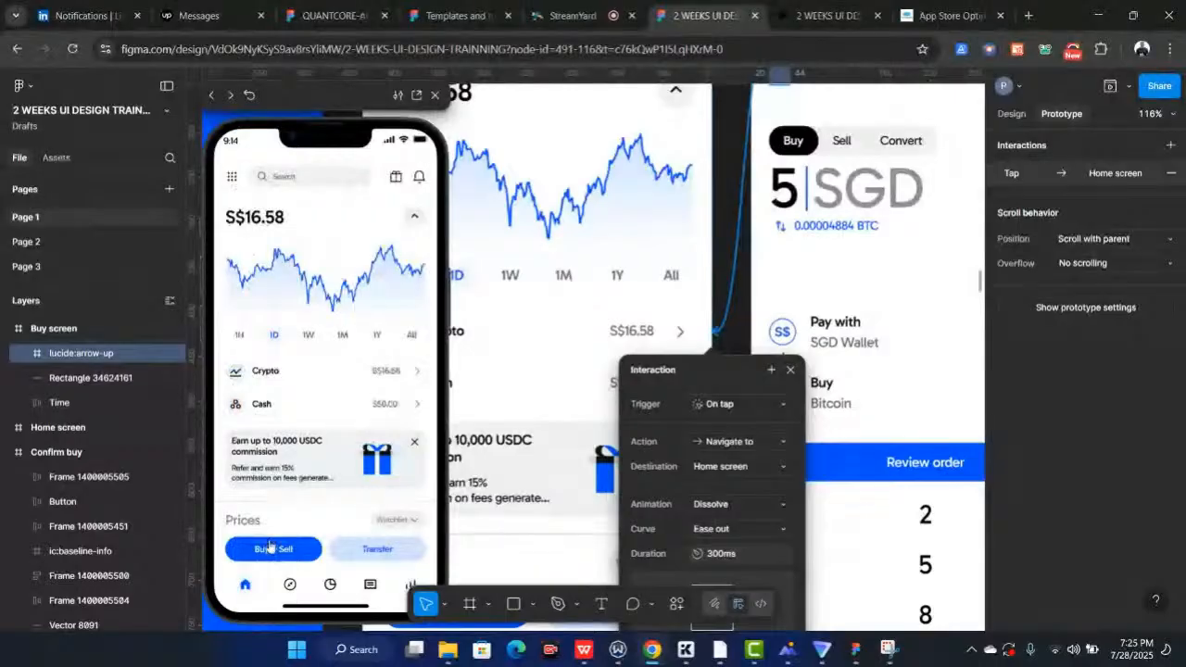
pyautogui.click(271, 549)
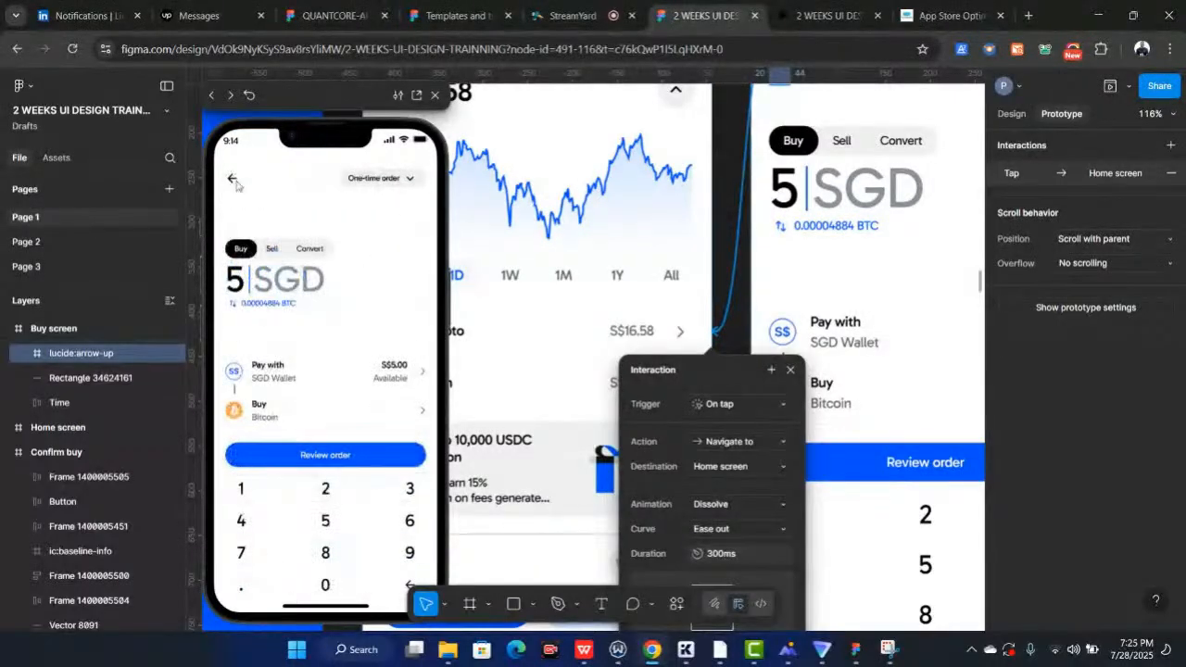
pyautogui.click(236, 183)
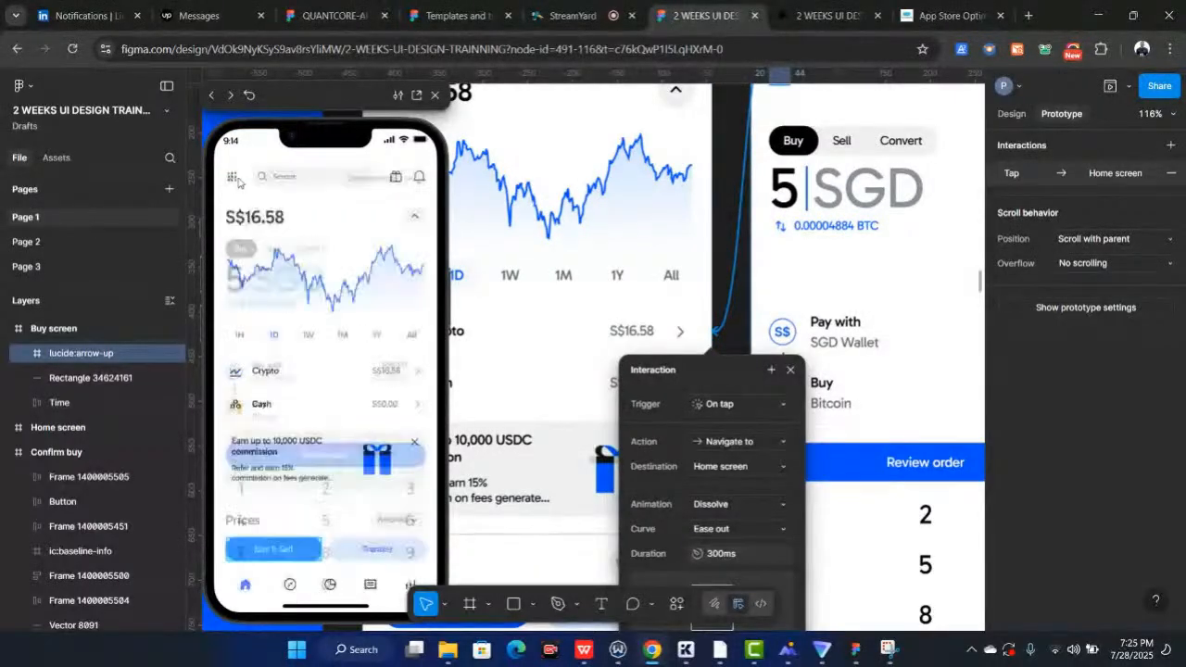
# Inspect the interaction settings of the Buy screen's back arrow connection
pyautogui.scroll(-2, 819, 220)
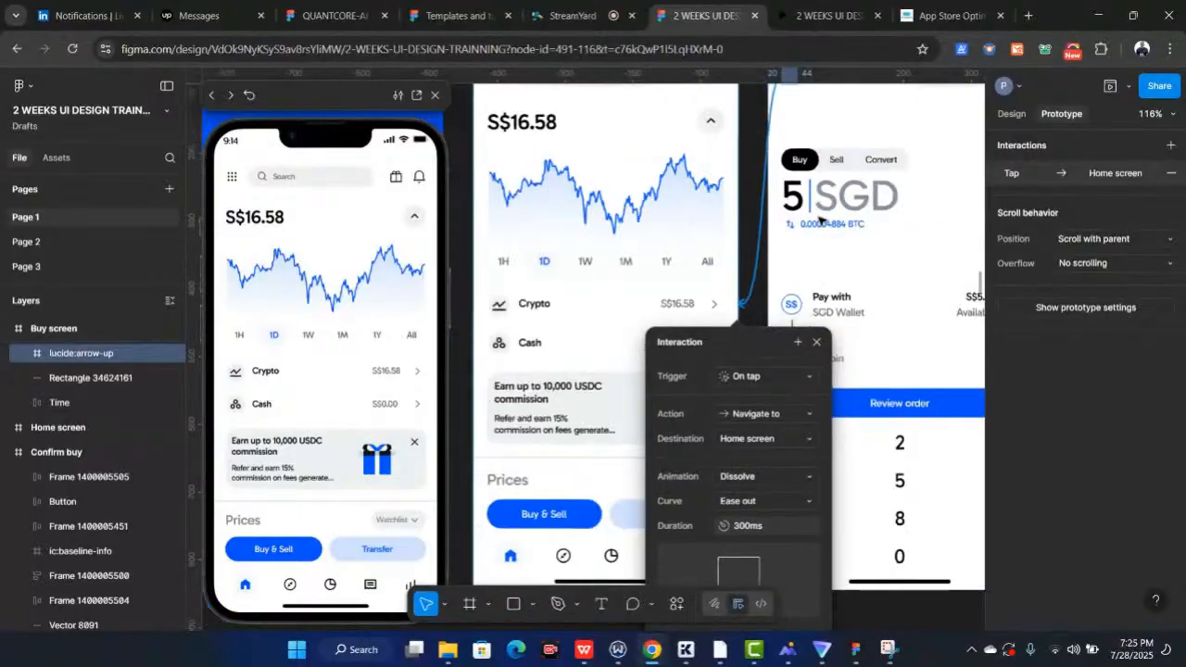
pyautogui.scroll(-3, 819, 219)
pyautogui.hscroll(2, 816, 245)
pyautogui.scroll(-1, 815, 245)
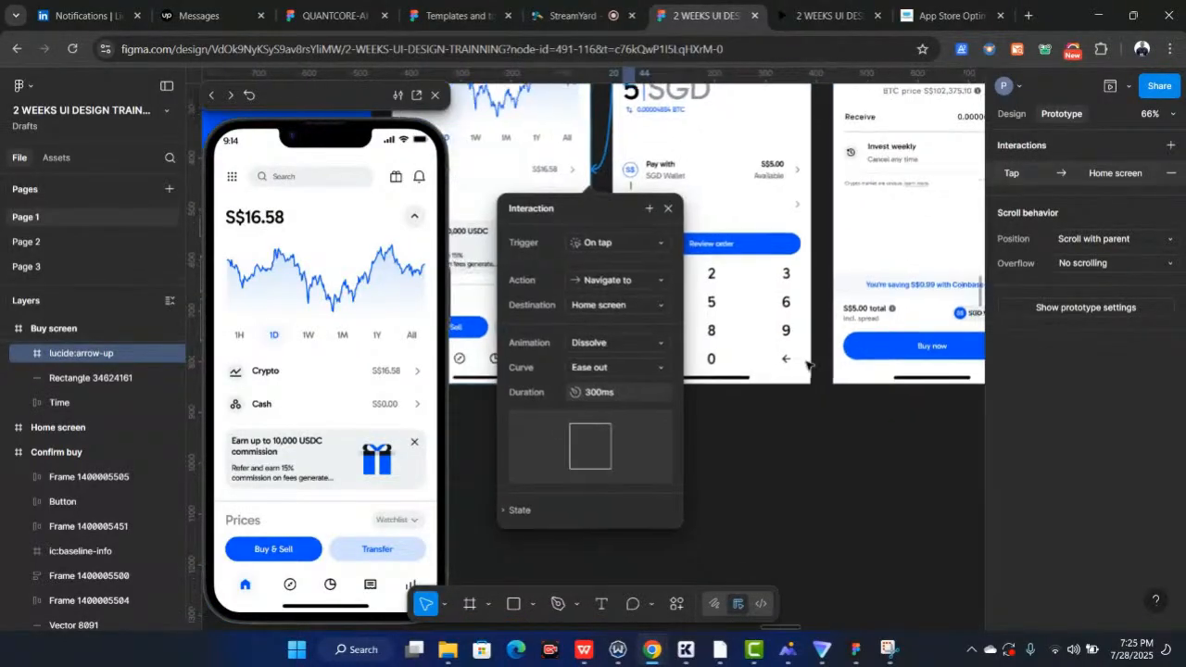
pyautogui.click(803, 452)
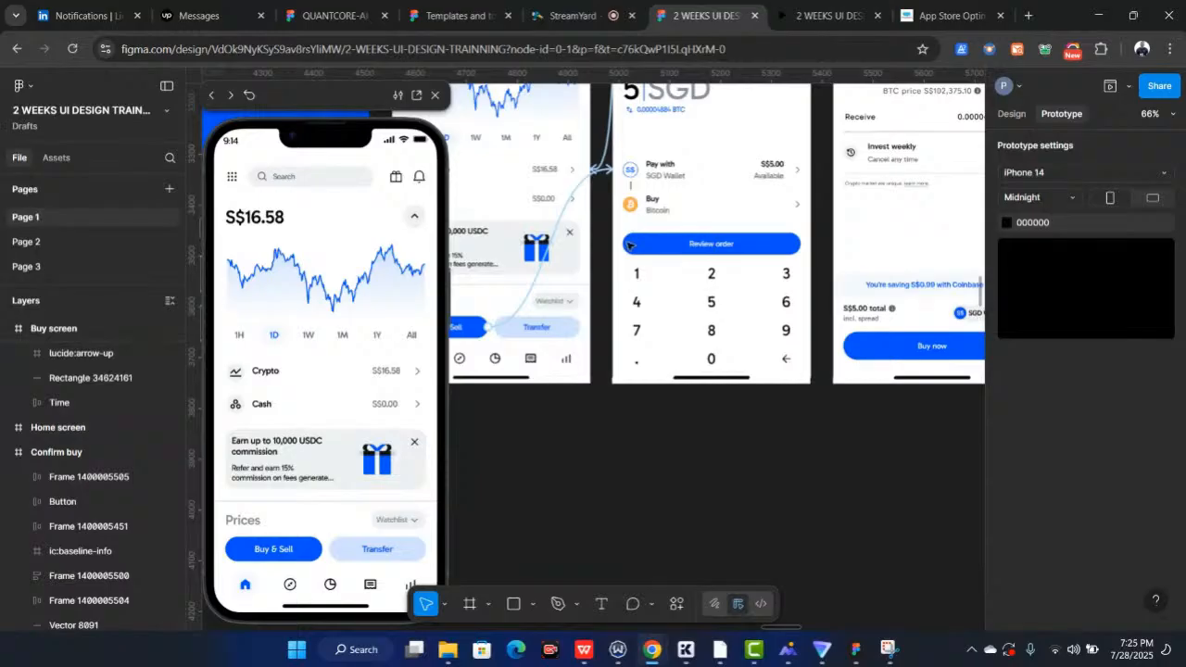
pyautogui.scroll(2, 758, 400)
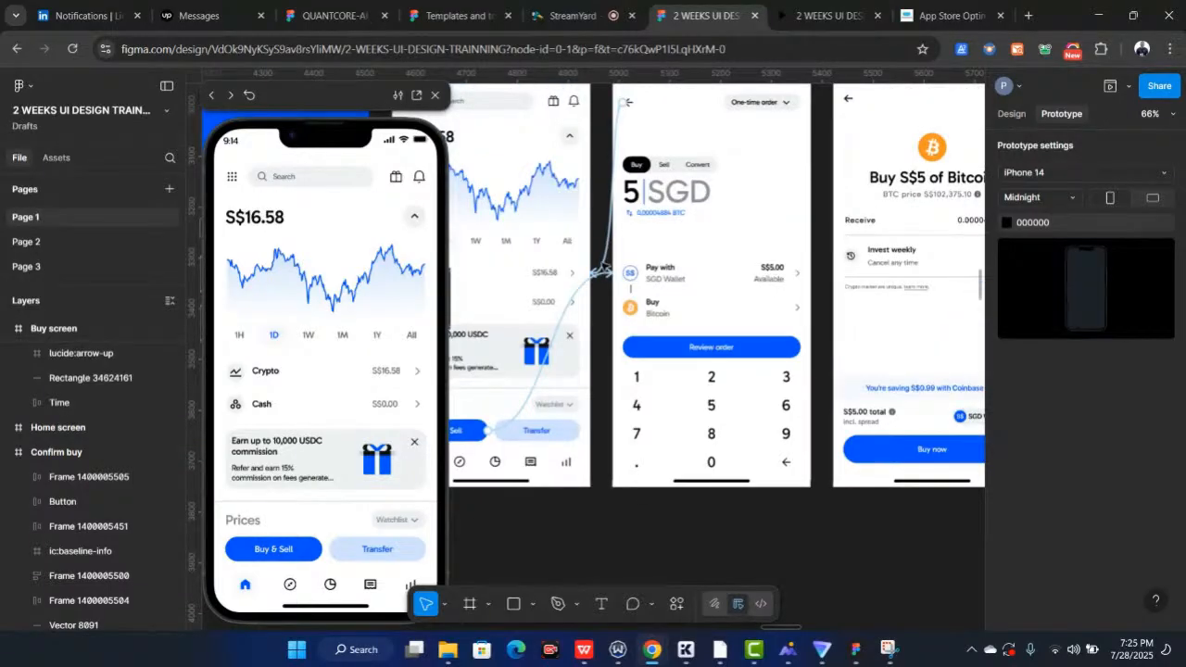
pyautogui.moveTo(604, 269); pyautogui.dragTo(605, 266)
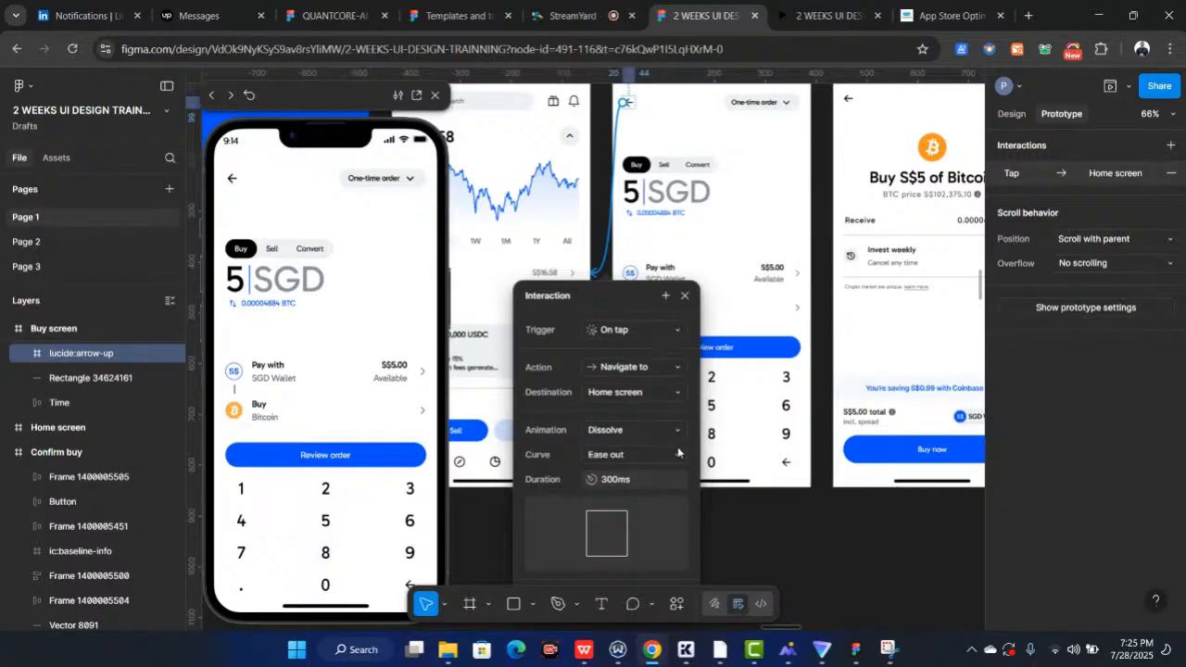
pyautogui.click(772, 529)
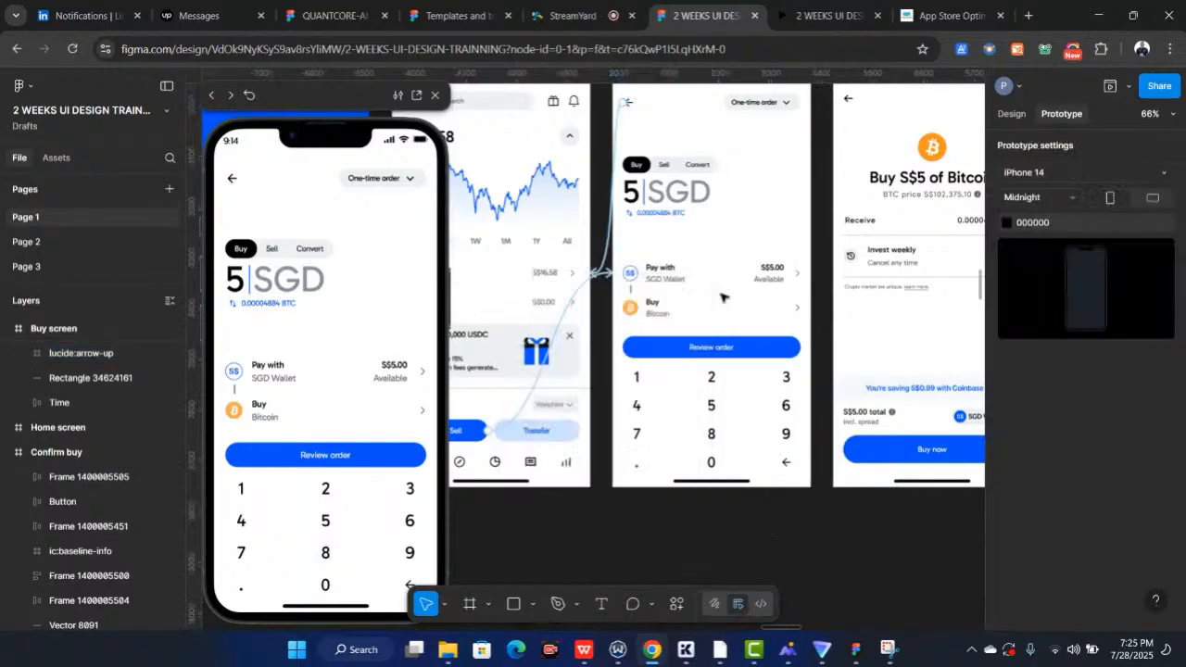
# Connect the Buy screen's Review order button to the Confirm buy screen with a Dissolve animation
pyautogui.scroll(1, 684, 210)
pyautogui.hscroll(1, 684, 209)
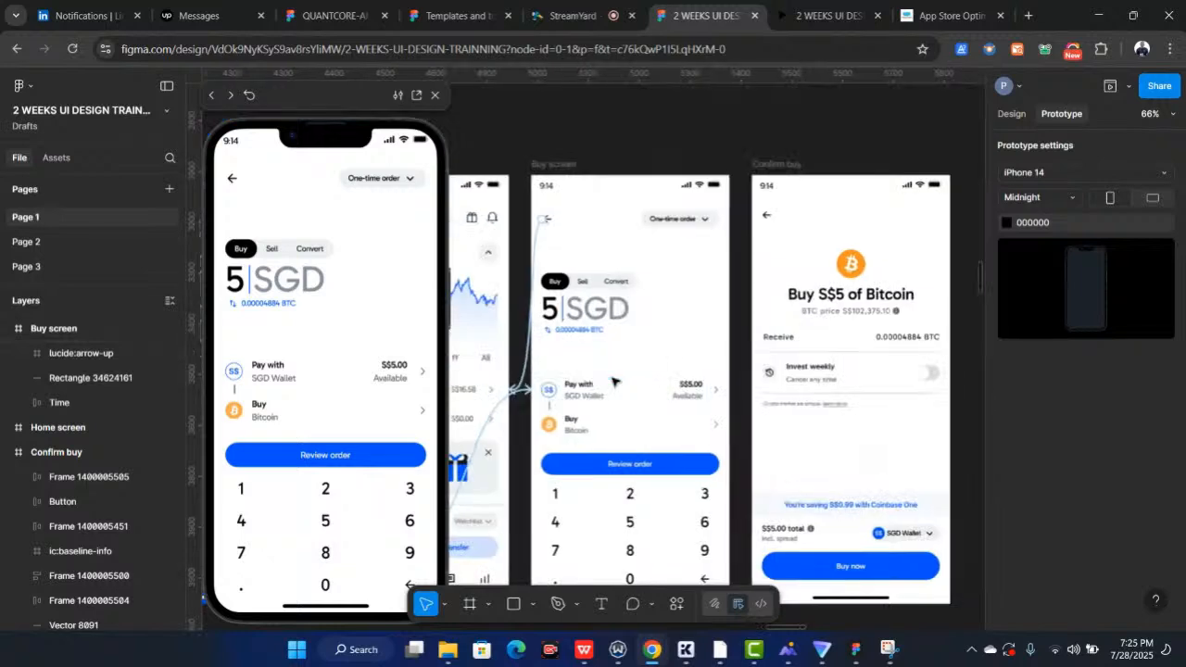
pyautogui.scroll(-2, 633, 454)
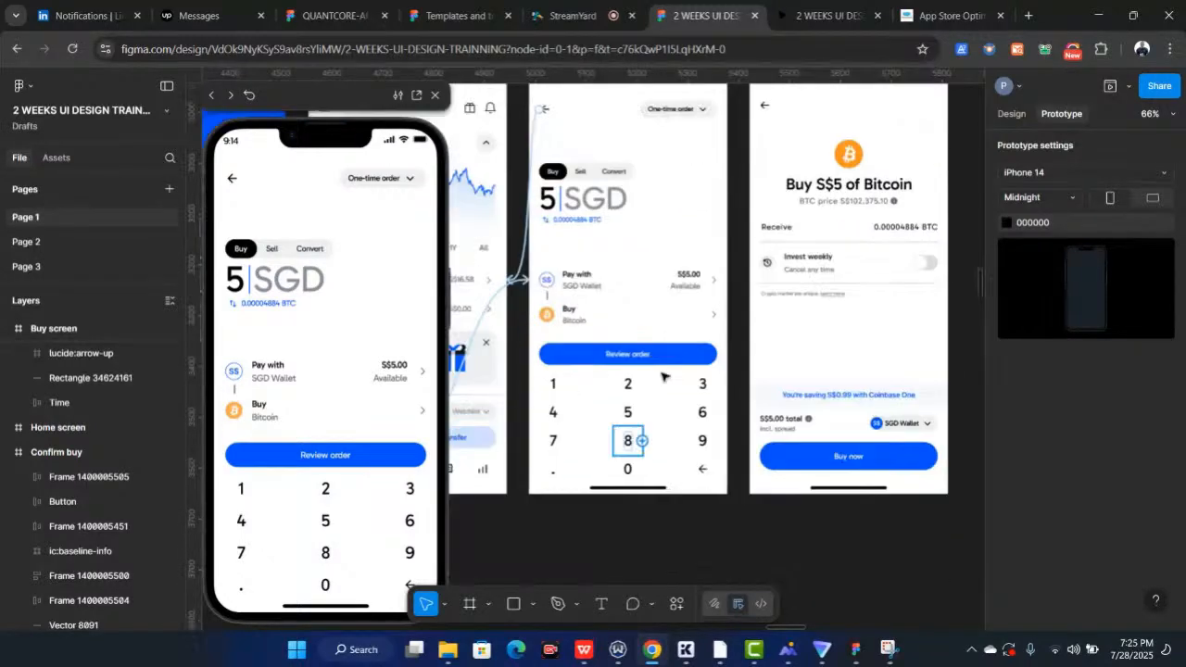
pyautogui.click(671, 359)
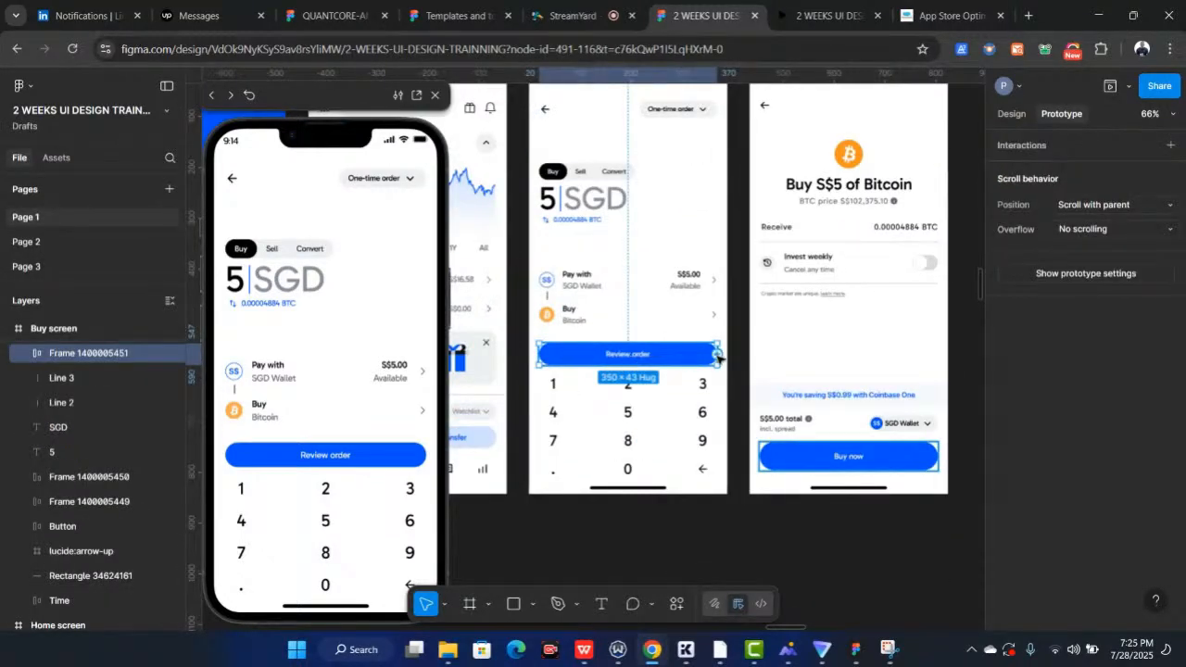
pyautogui.moveTo(718, 358); pyautogui.dragTo(769, 298)
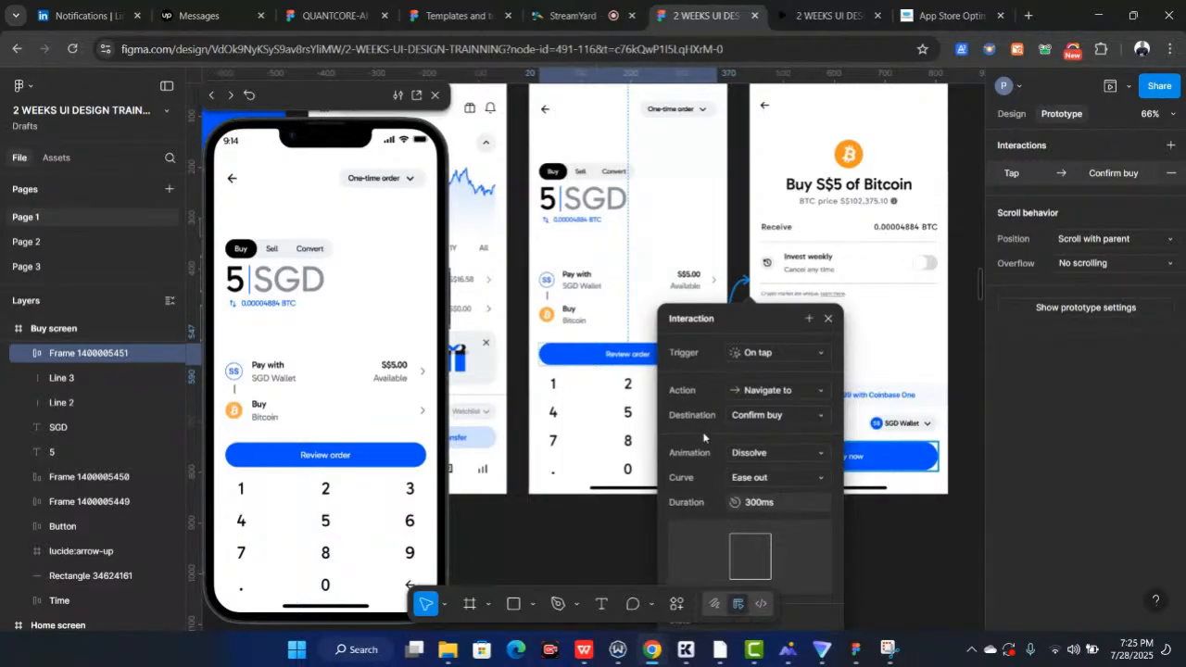
pyautogui.click(768, 453)
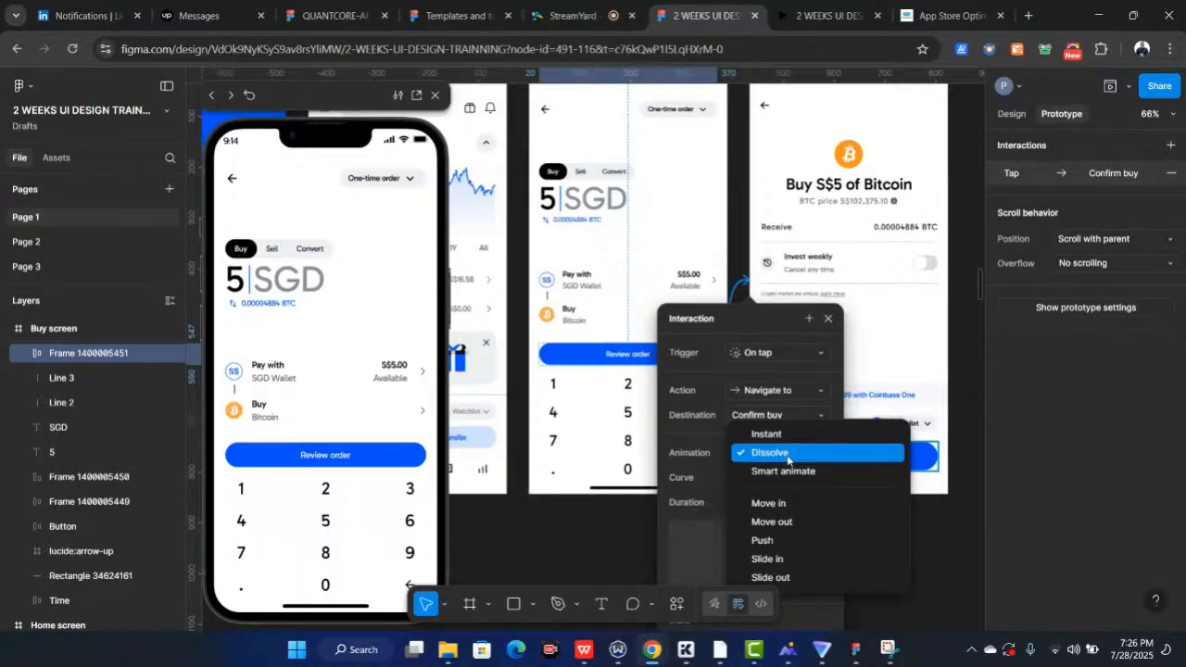
pyautogui.click(787, 453)
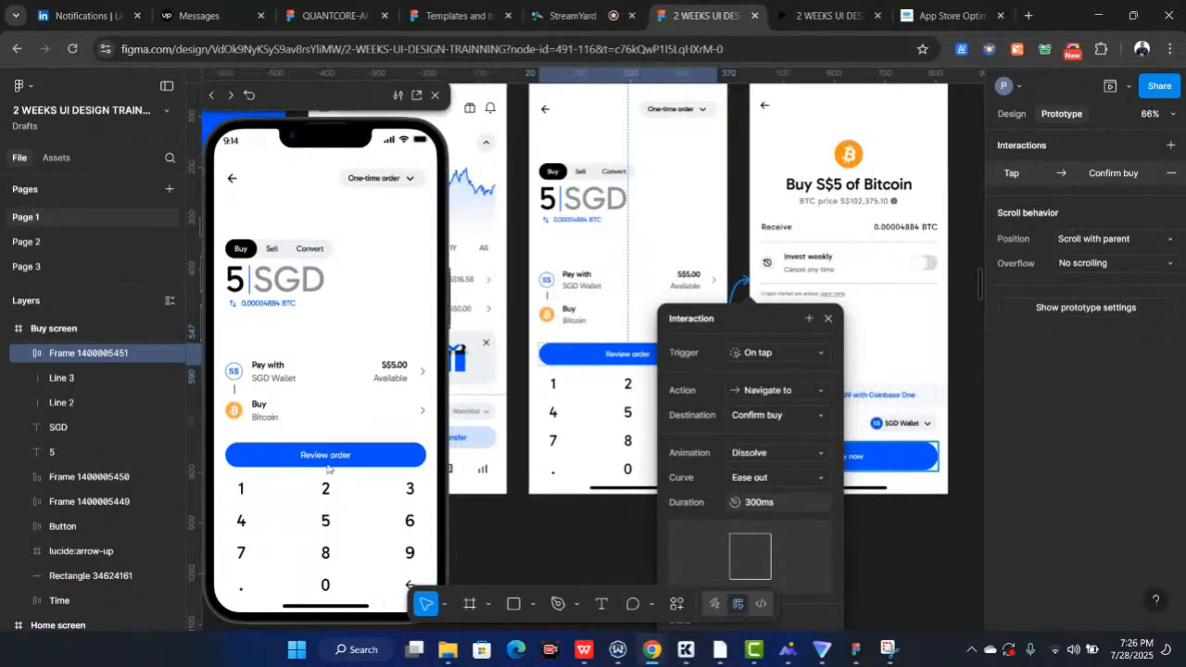
# Test the Review order button and the Confirm buy screen's back arrow in the preview
pyautogui.click(289, 456)
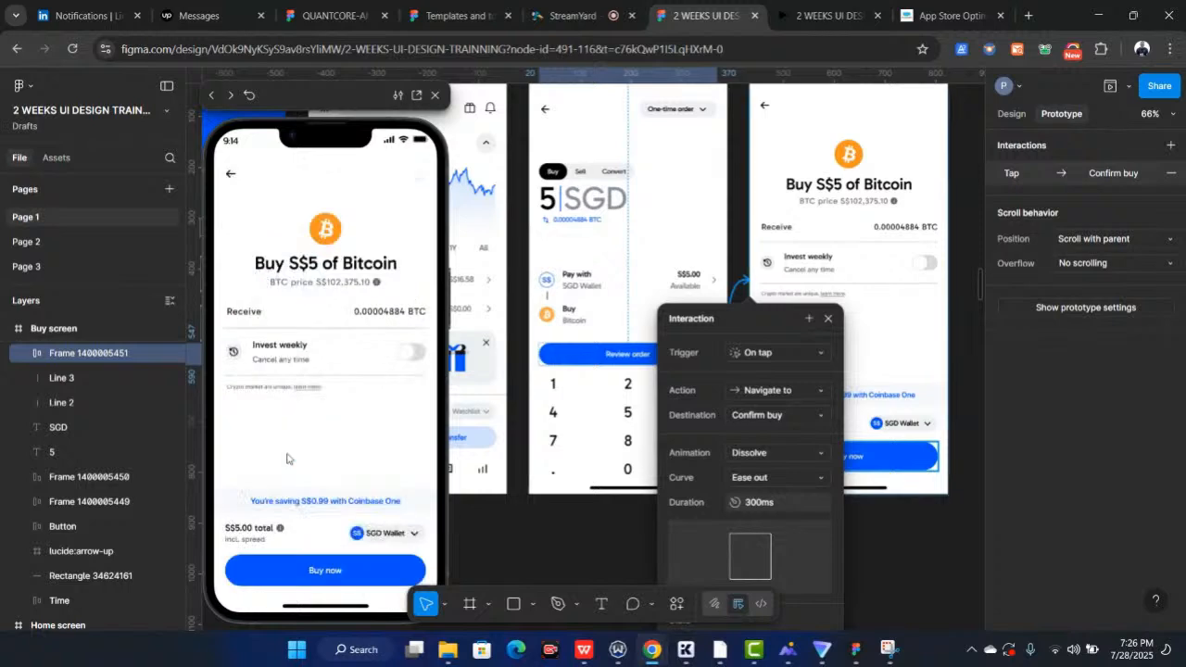
pyautogui.click(230, 176)
pyautogui.scroll(-3, 602, 341)
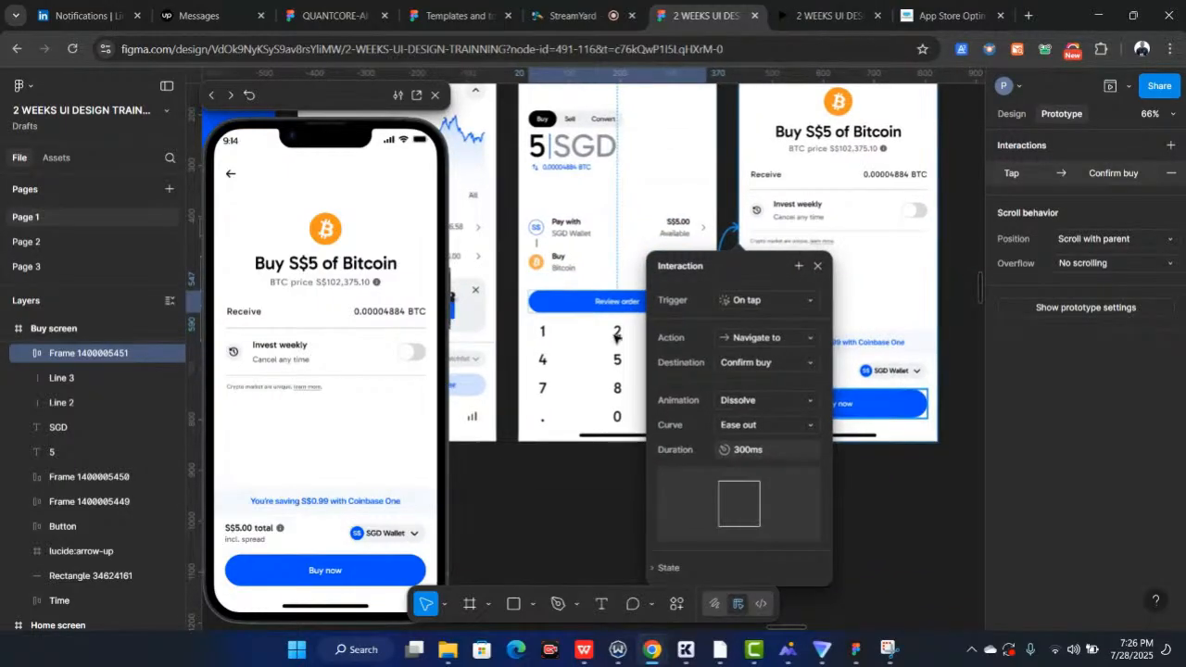
pyautogui.scroll(4, 551, 232)
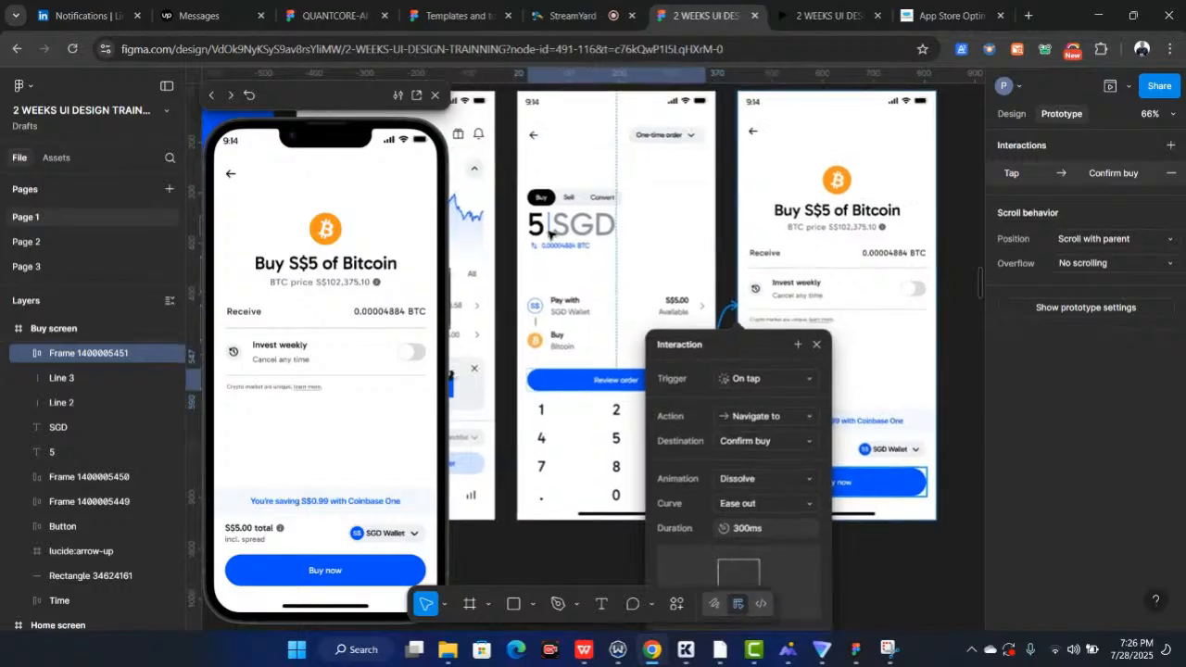
# Connect the Confirm buy screen's back arrow to the Buy screen with a Dissolve animation
pyautogui.scroll(5, 549, 233)
pyautogui.click(709, 250)
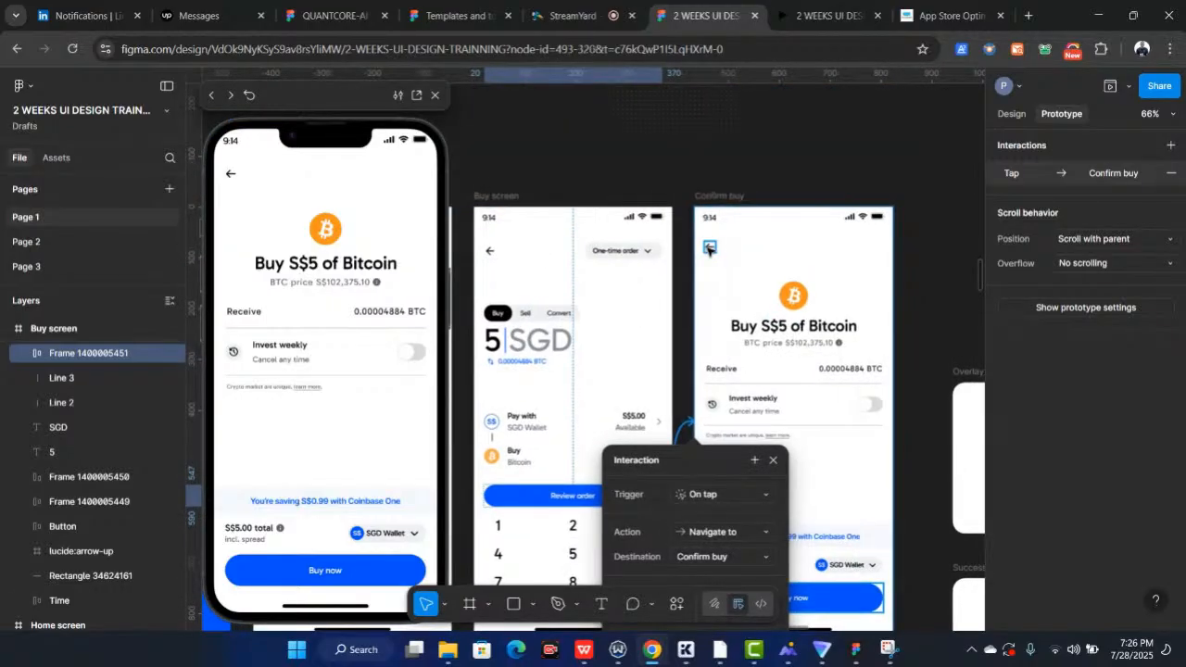
pyautogui.click(709, 249)
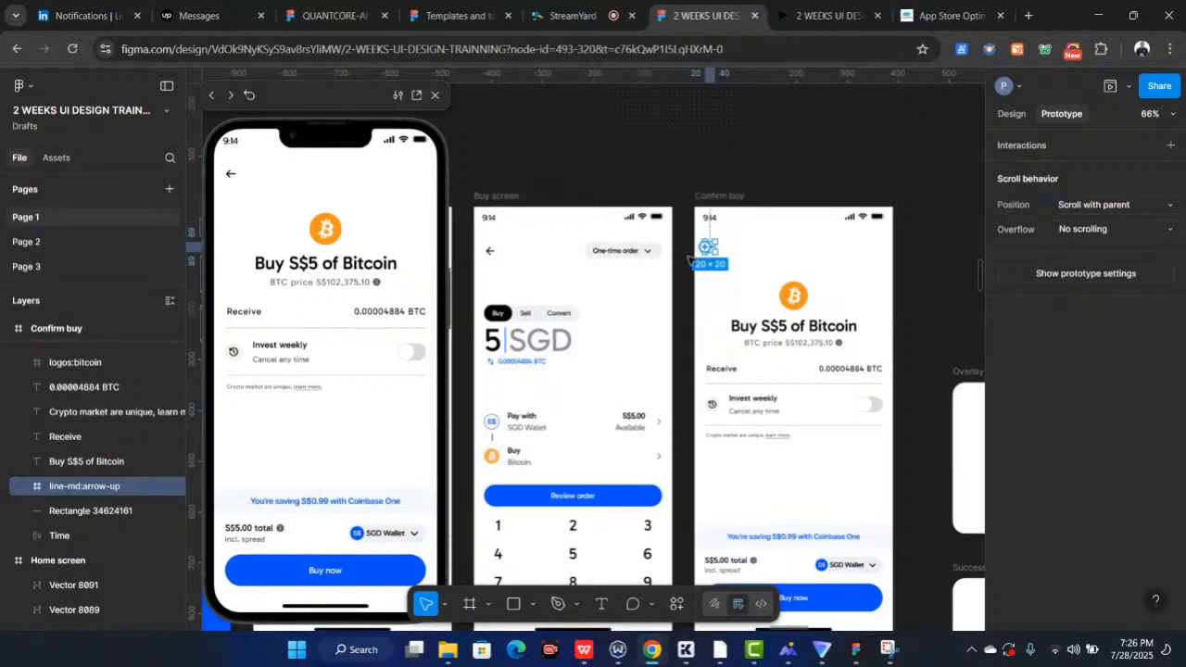
pyautogui.moveTo(691, 260); pyautogui.dragTo(665, 289)
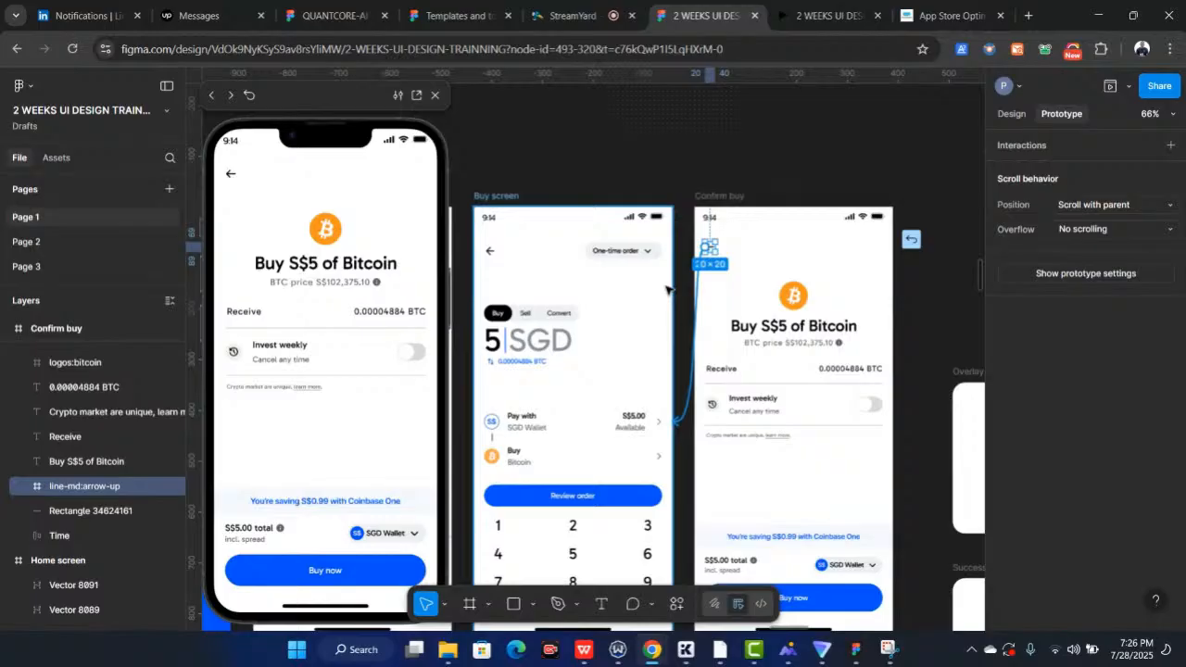
pyautogui.moveTo(667, 289); pyautogui.dragTo(668, 290)
pyautogui.scroll(-2, 681, 352)
pyautogui.scroll(-1, 534, 205)
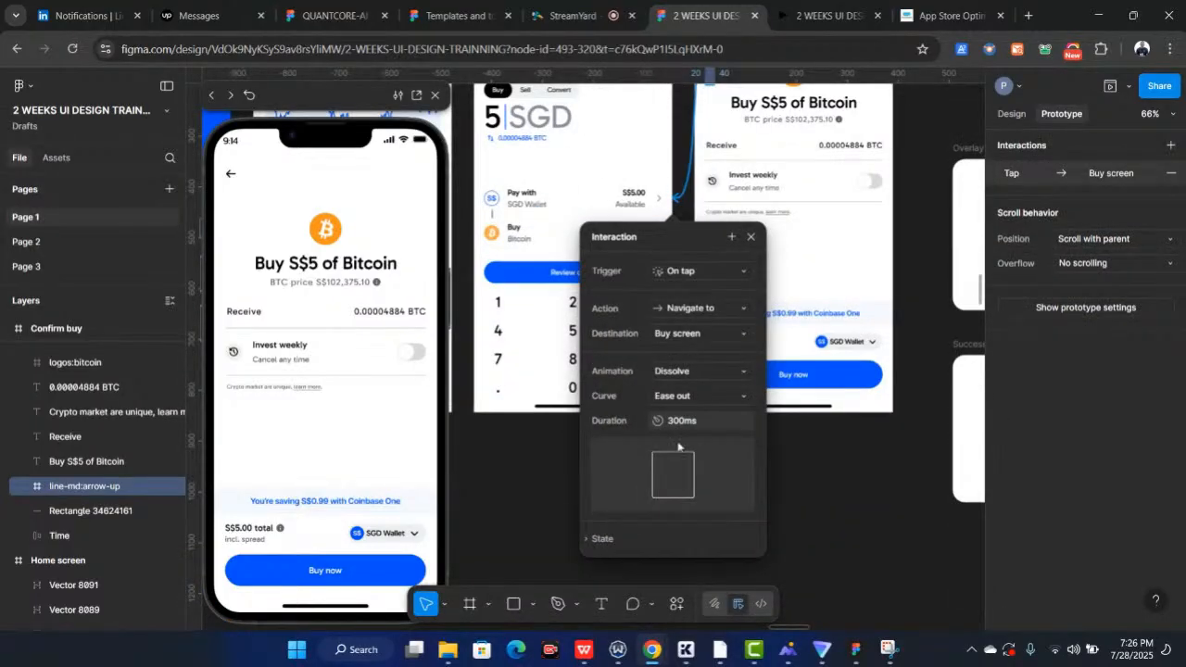
pyautogui.scroll(3, 663, 208)
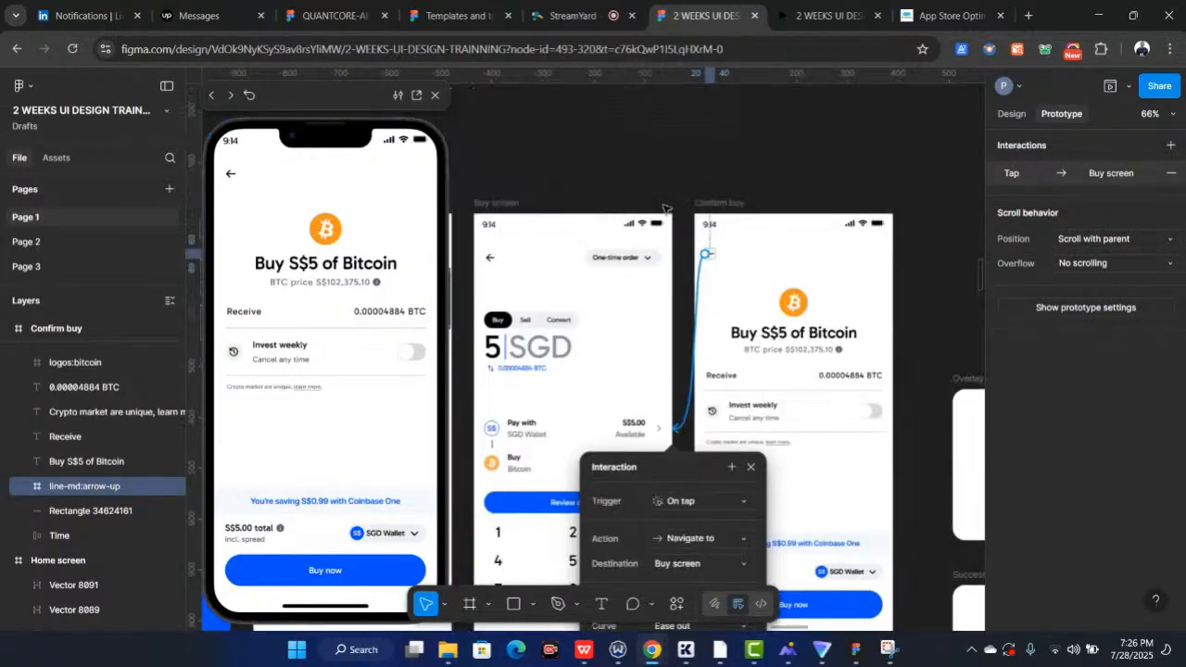
pyautogui.scroll(-1, 667, 209)
pyautogui.hscroll(1, 666, 232)
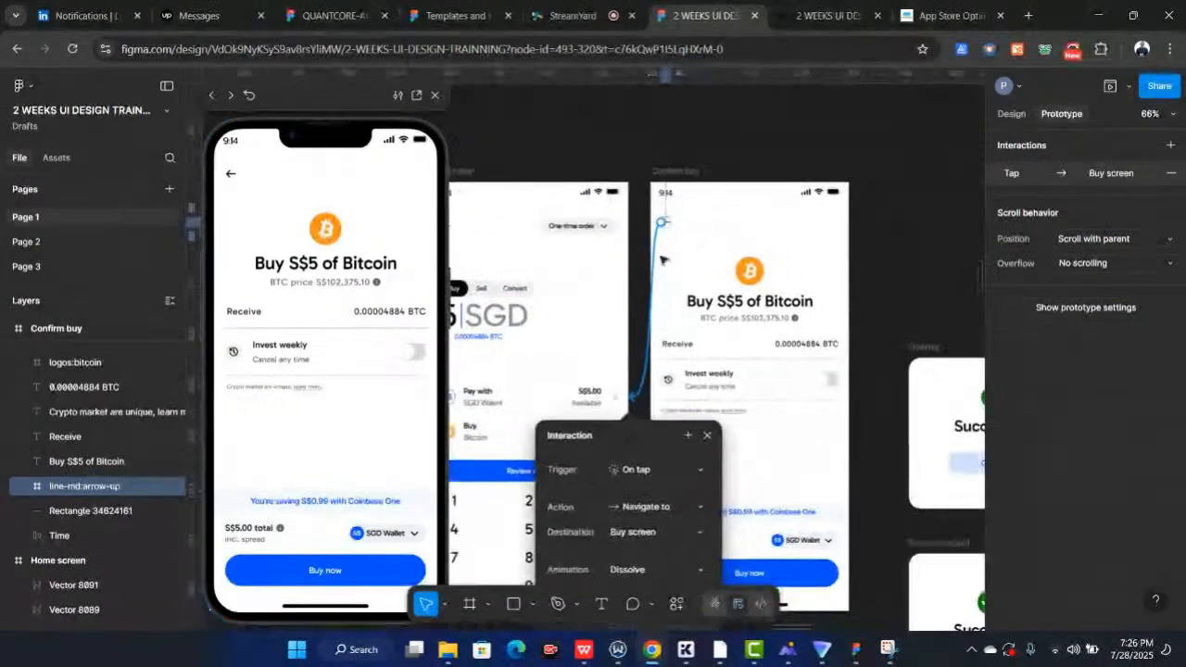
pyautogui.click(706, 435)
# Connect the Confirm buy screen's Buy now button to the Overlay frame with Dissolve
pyautogui.scroll(-3, 707, 436)
pyautogui.hscroll(1, 707, 438)
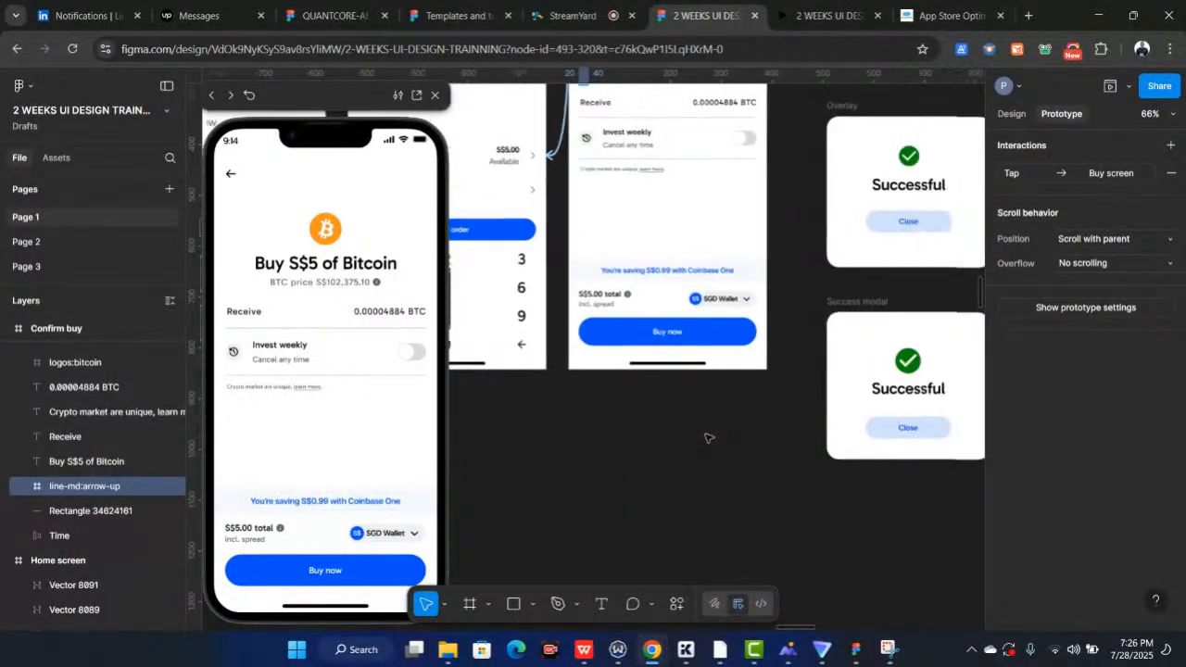
pyautogui.scroll(1, 707, 436)
pyautogui.hscroll(1, 707, 436)
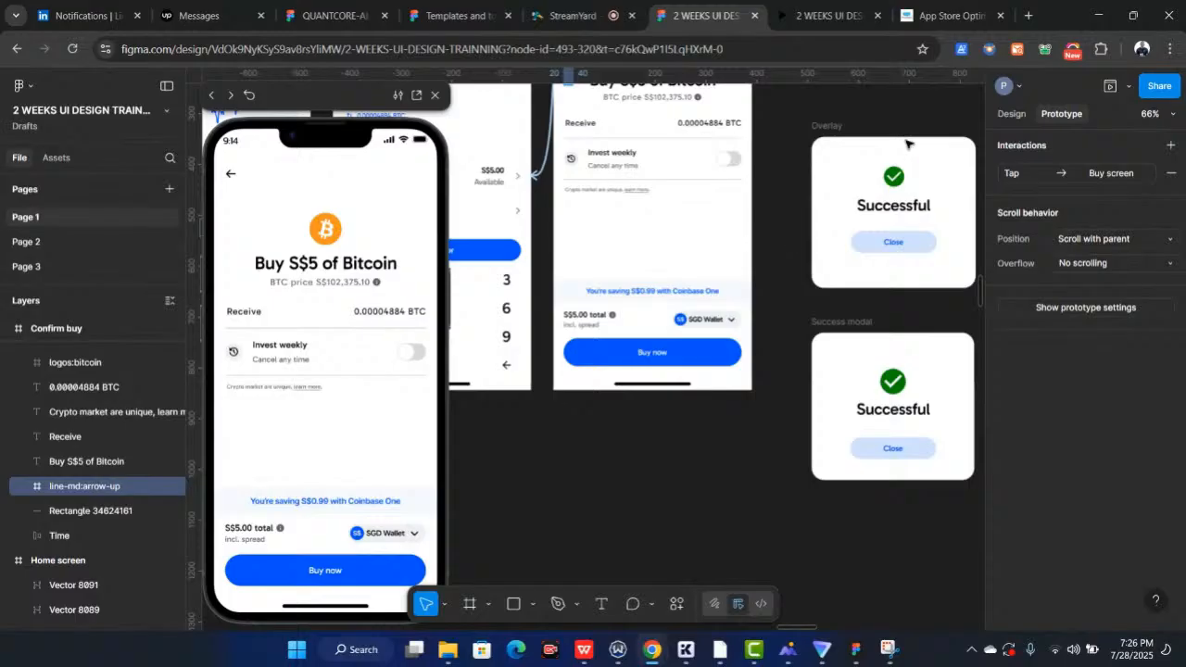
pyautogui.click(709, 353)
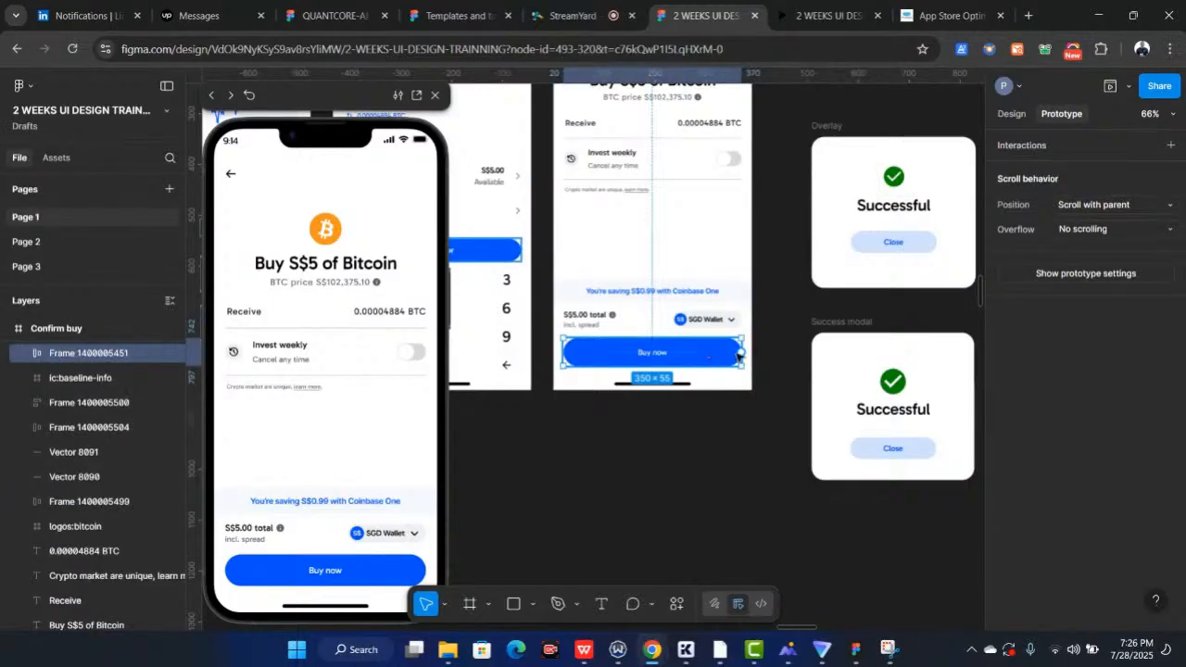
pyautogui.moveTo(747, 352); pyautogui.dragTo(814, 221)
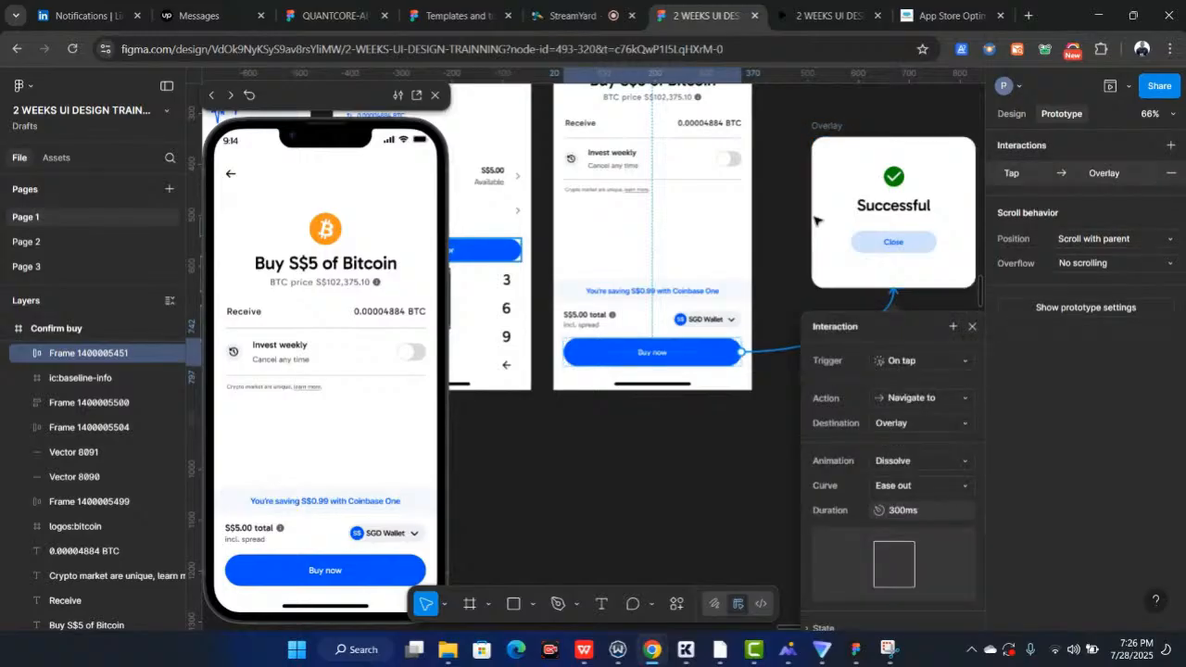
# Test the Buy now button in the prototype preview and go back to the Confirm buy screen
pyautogui.hscroll(1, 817, 220)
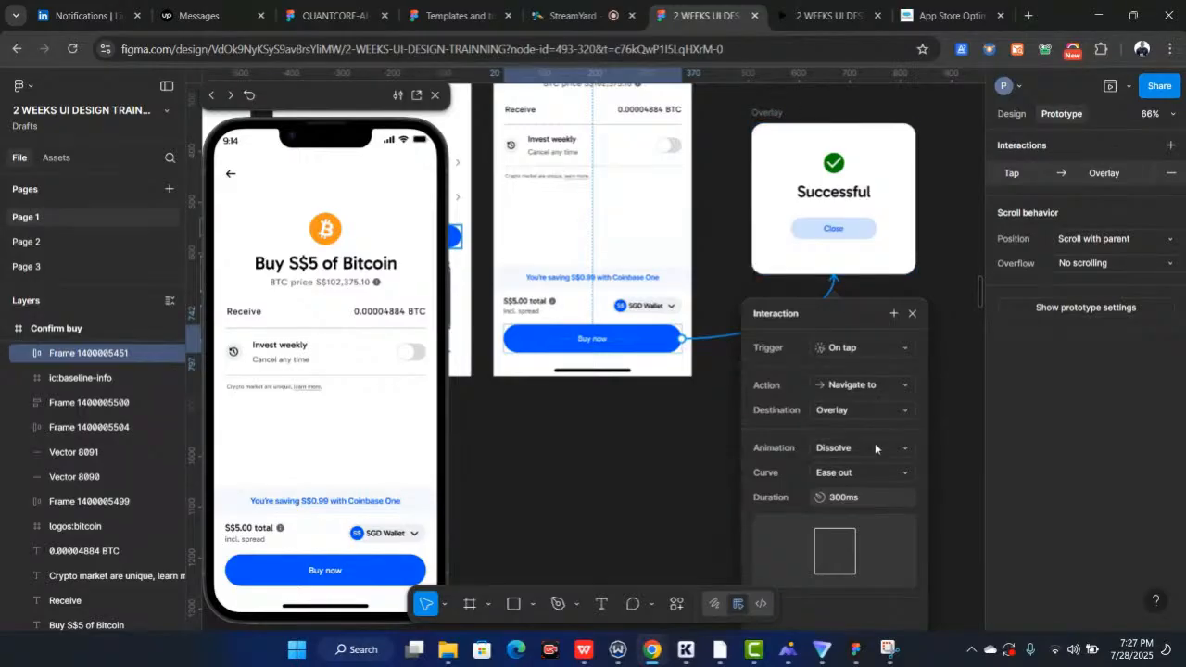
pyautogui.click(343, 582)
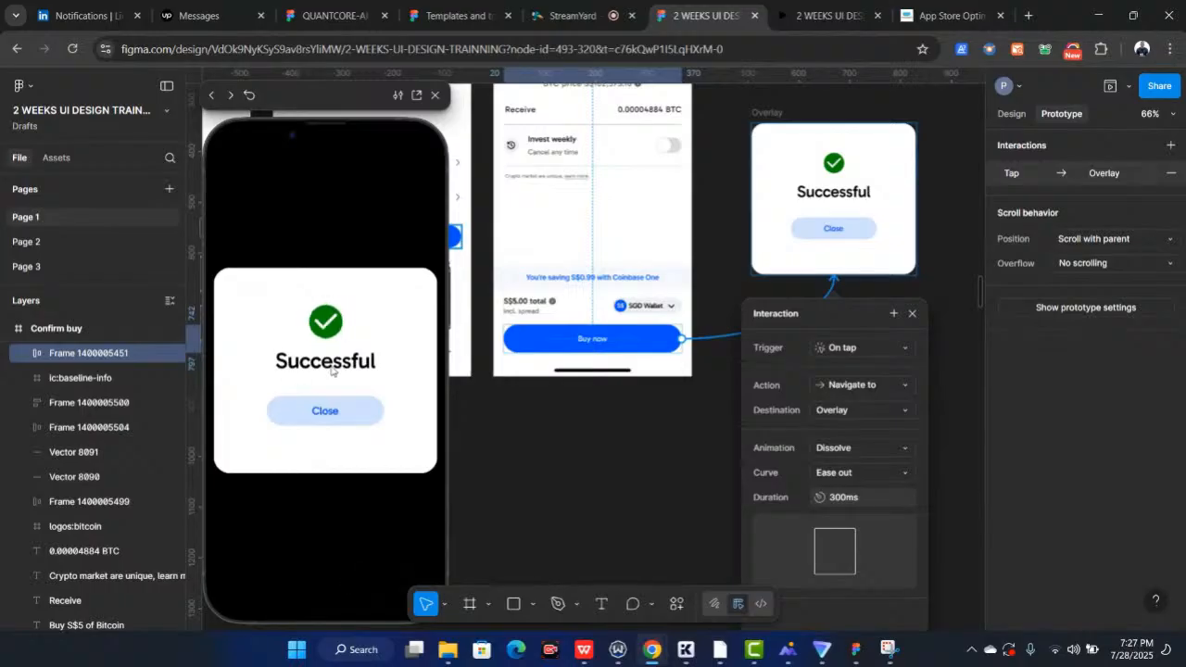
pyautogui.scroll(2, 544, 369)
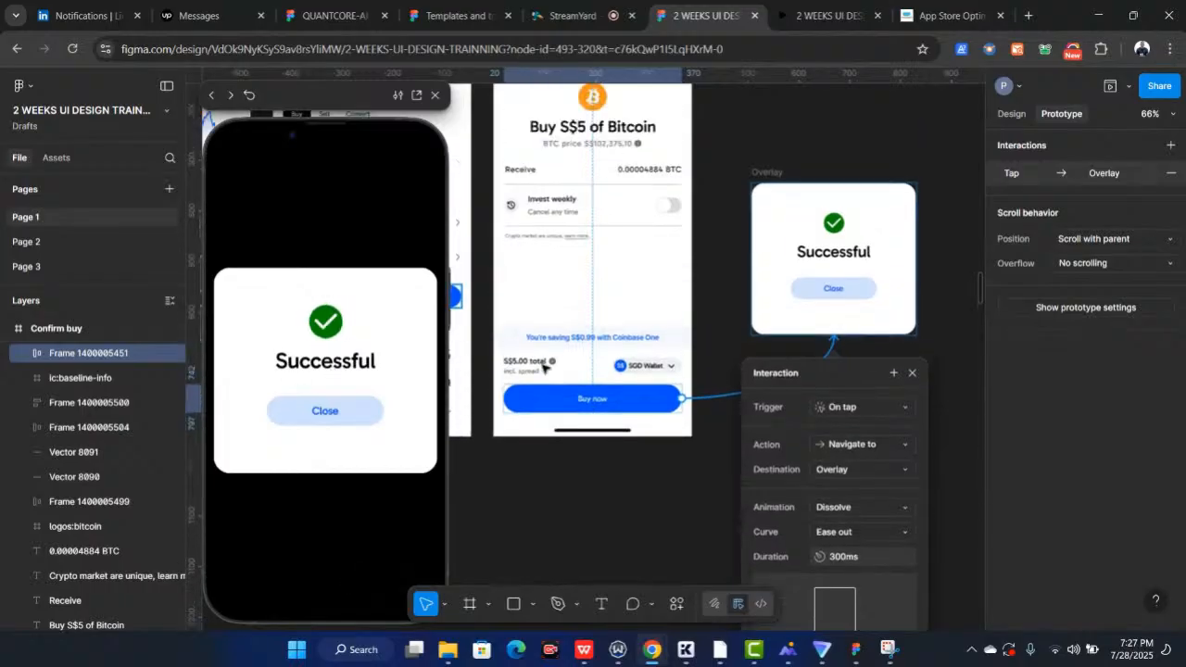
pyautogui.click(215, 95)
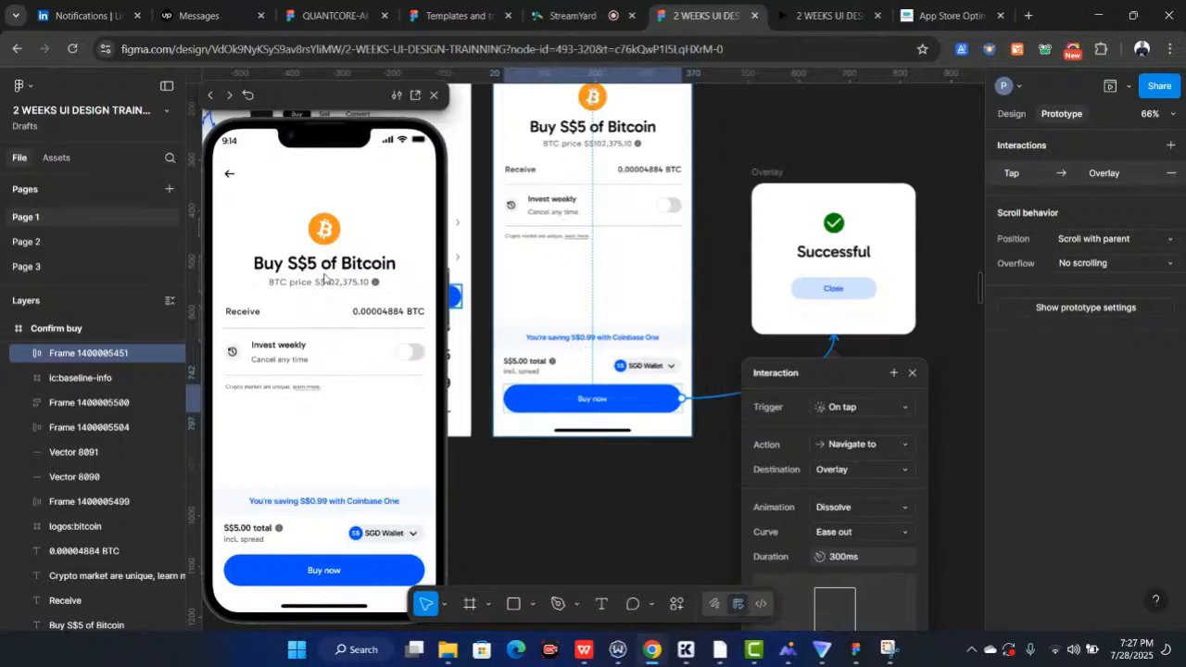
# Change the Buy now interaction's action to Open overlay, keeping the background option enabled
pyautogui.scroll(-3, 707, 356)
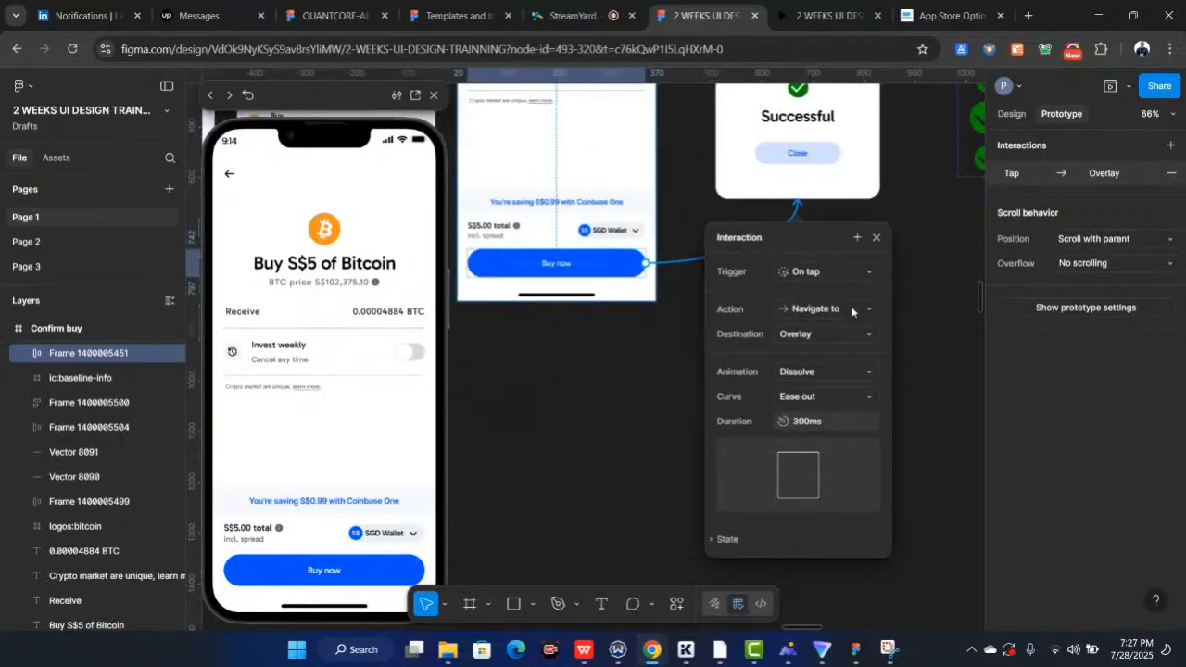
pyautogui.hscroll(3, 840, 315)
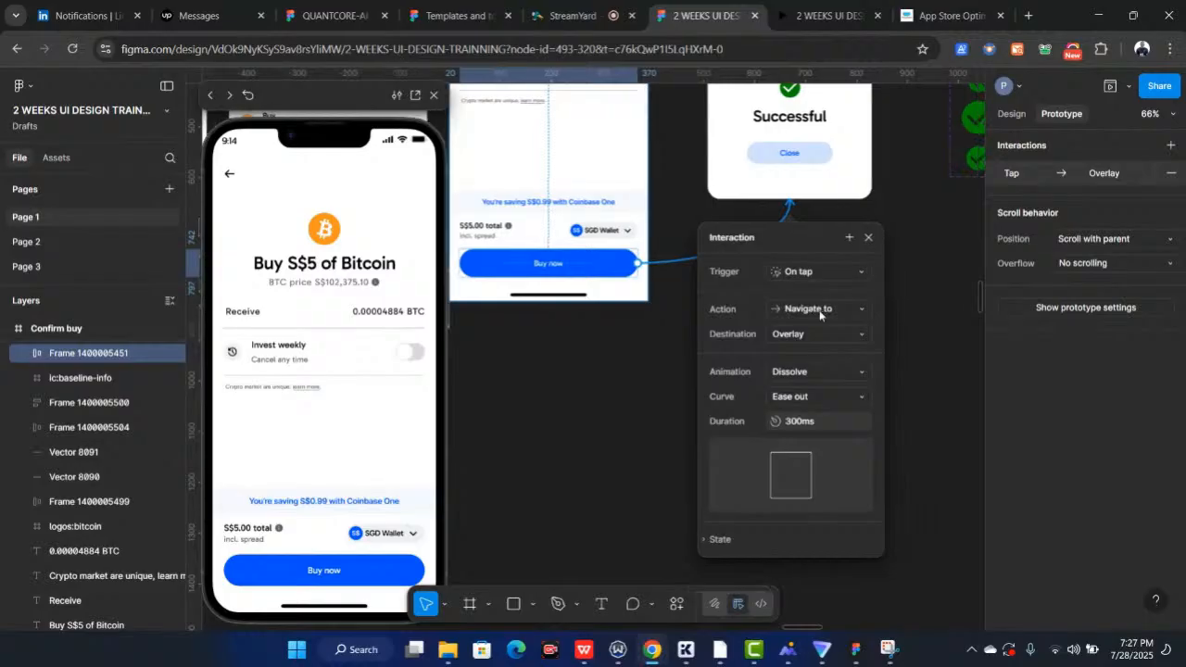
pyautogui.click(775, 311)
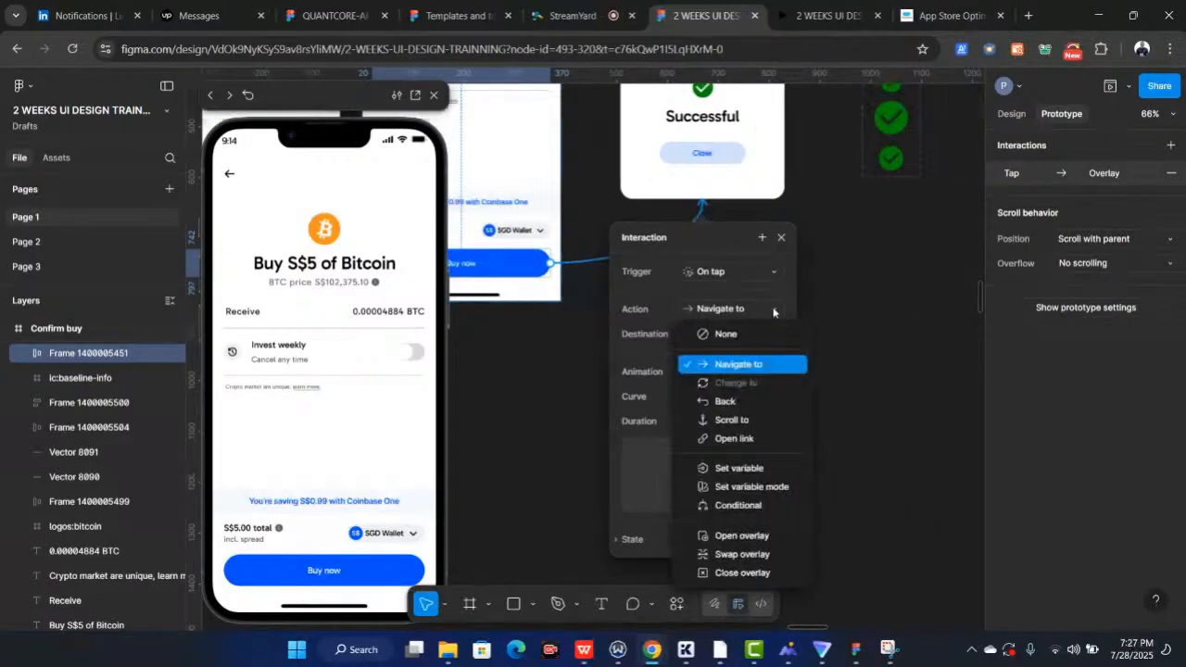
pyautogui.click(738, 542)
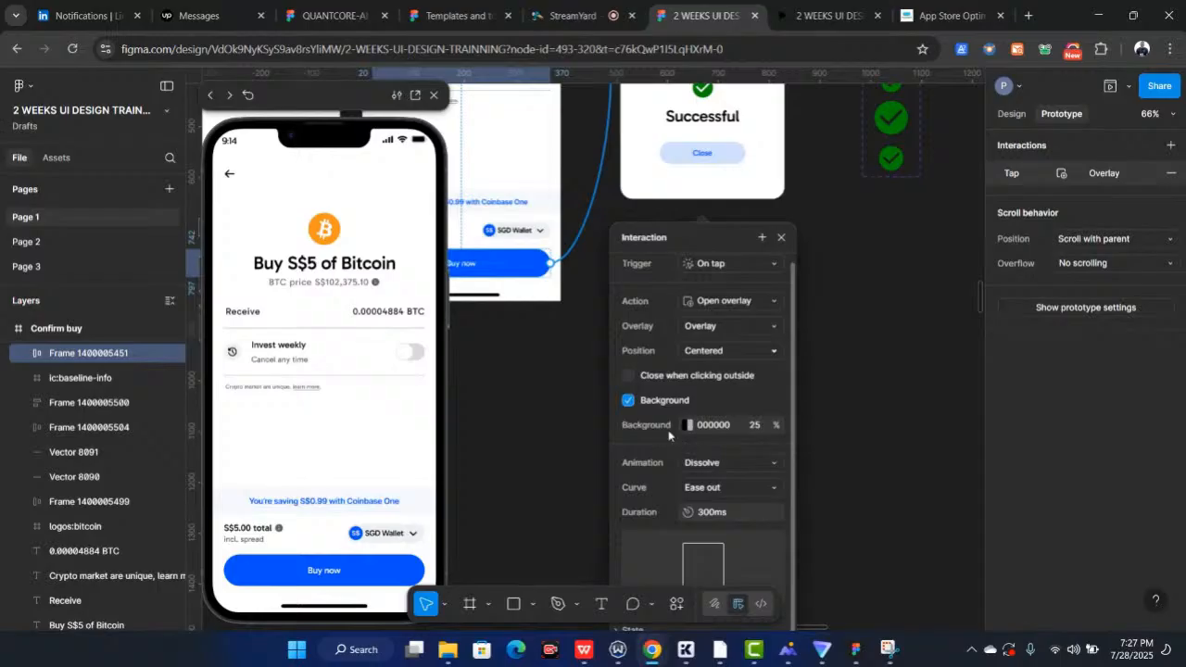
pyautogui.click(627, 402)
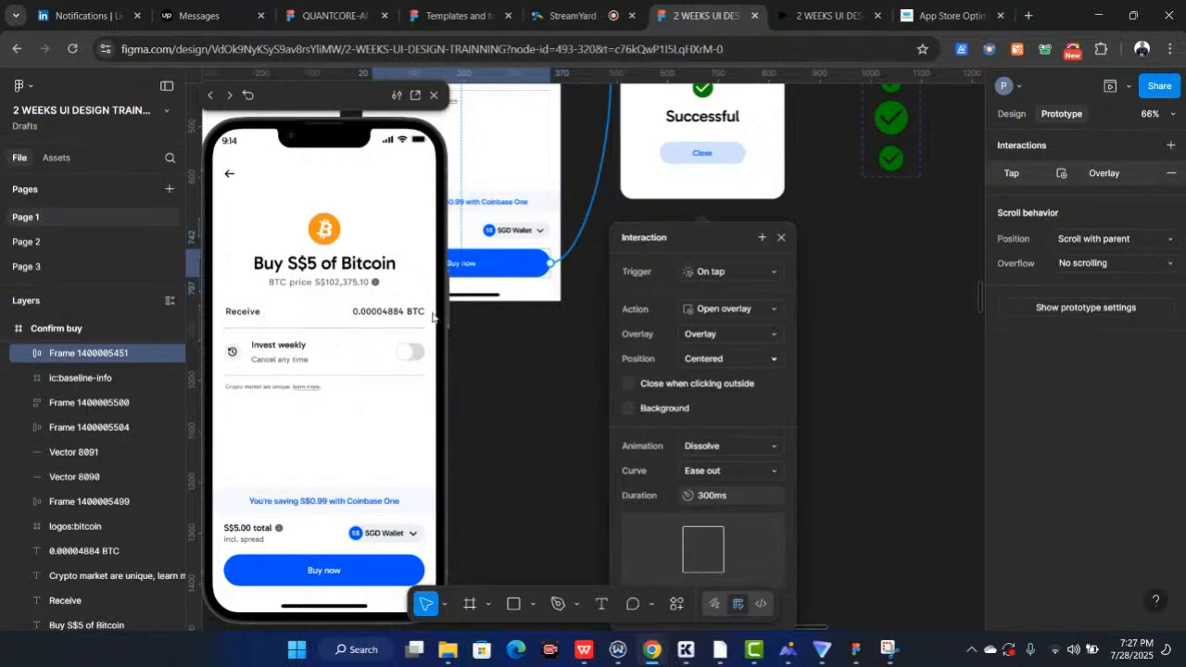
pyautogui.click(629, 407)
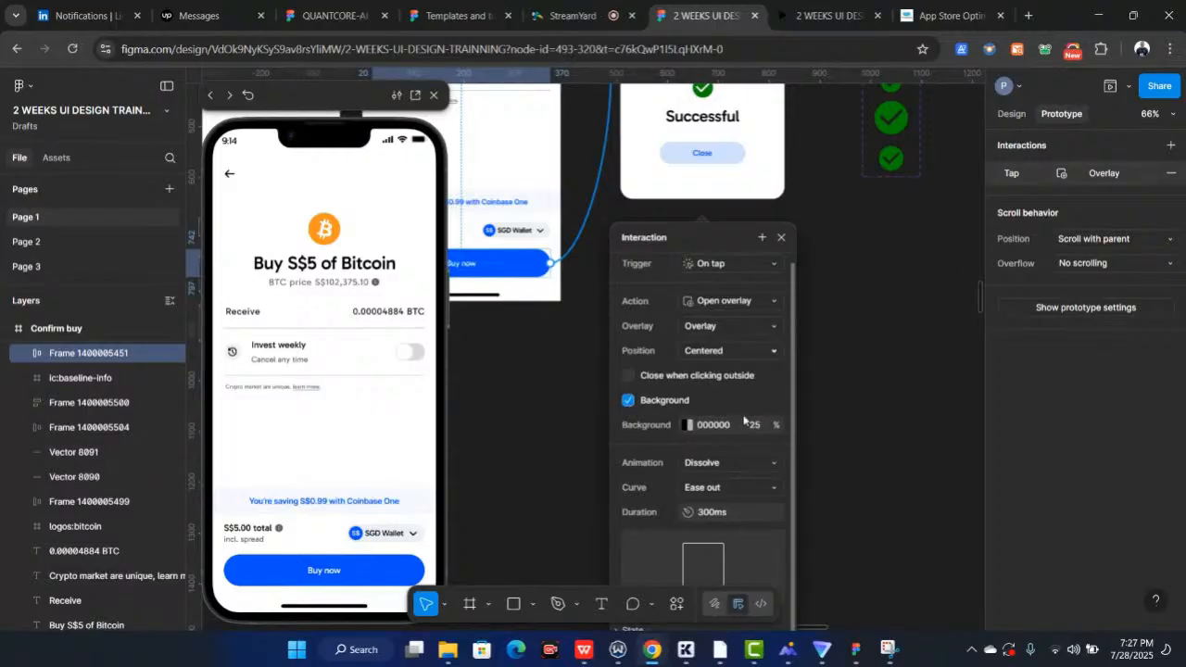
pyautogui.click(780, 238)
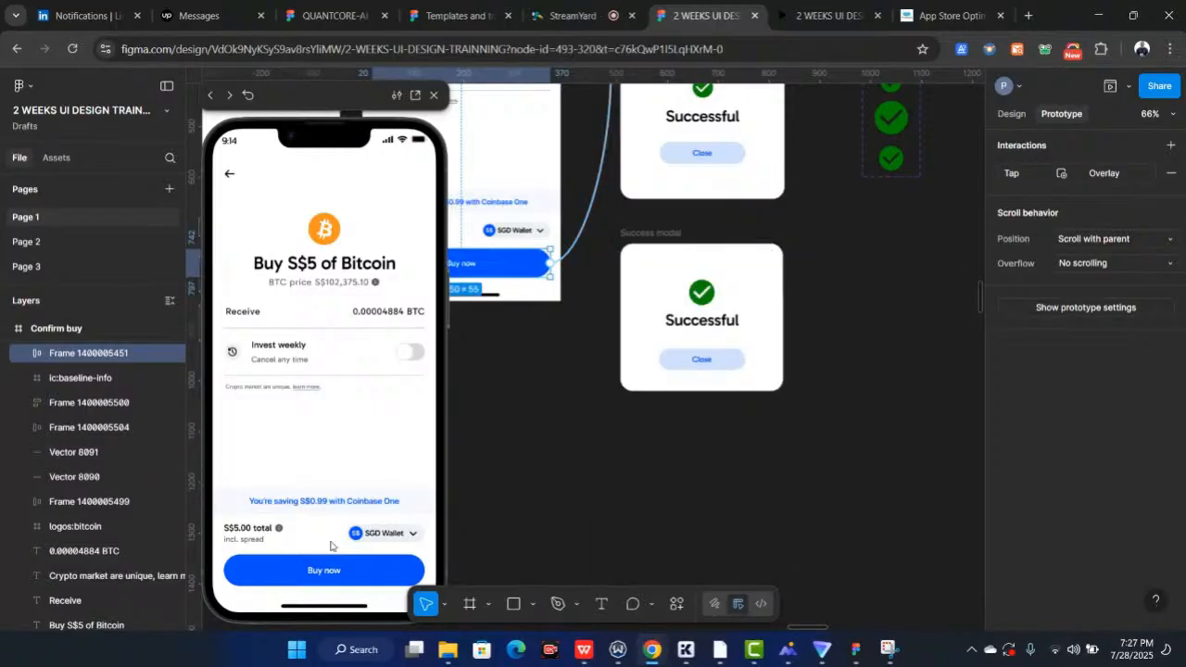
# Test the Buy now button's overlay in the prototype preview
pyautogui.click(318, 571)
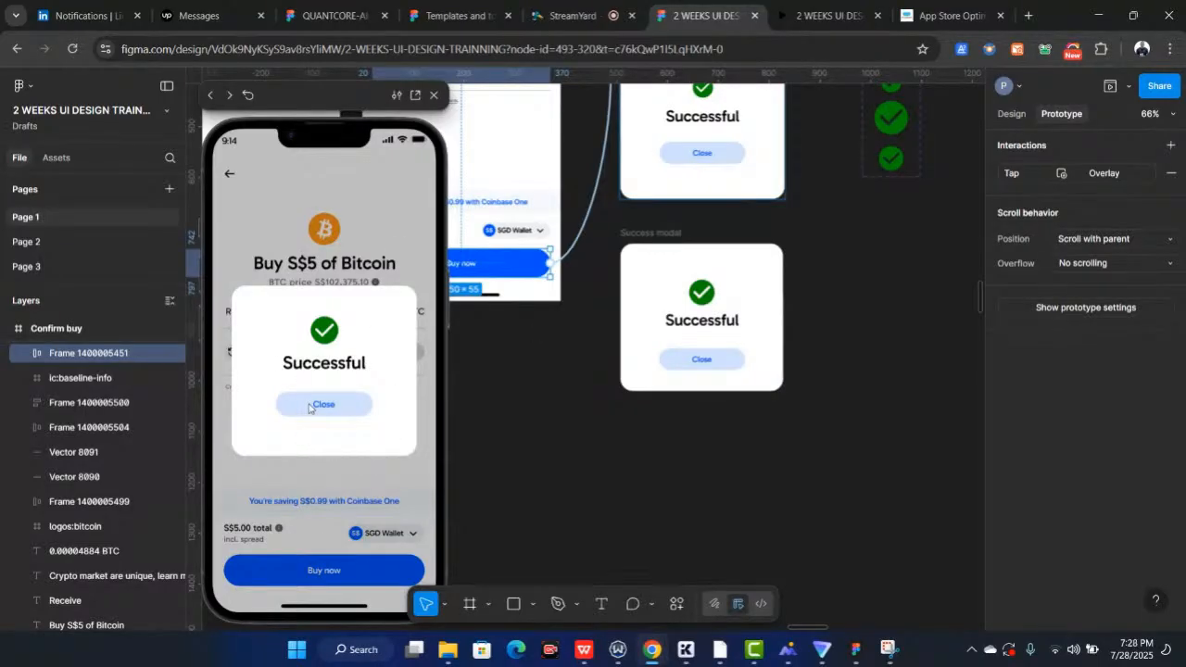
pyautogui.scroll(3, 770, 186)
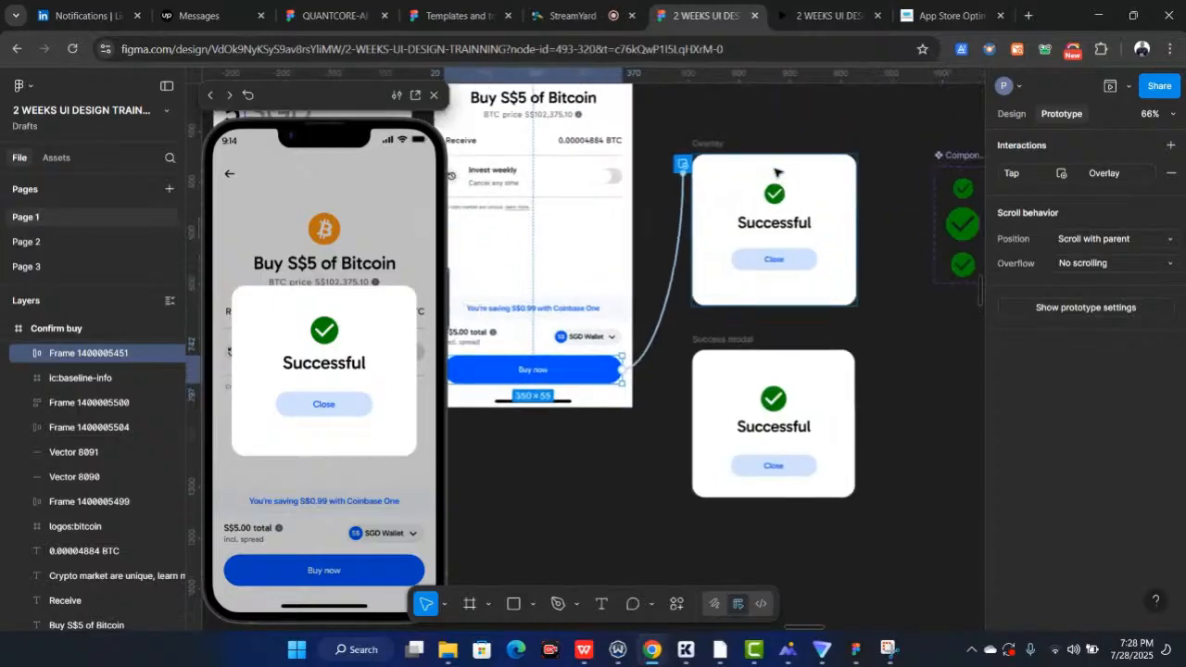
# Connect the Overlay's Close button to the Home screen with a Dissolve animation
pyautogui.click(792, 265)
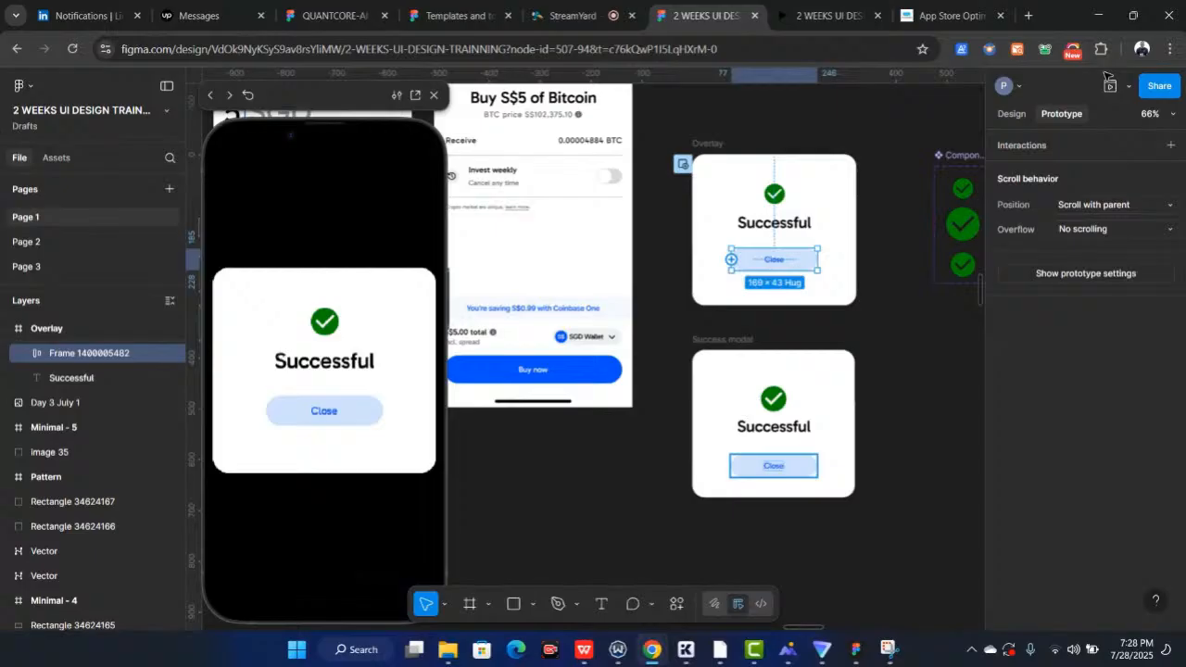
pyautogui.moveTo(817, 258); pyautogui.dragTo(626, 232)
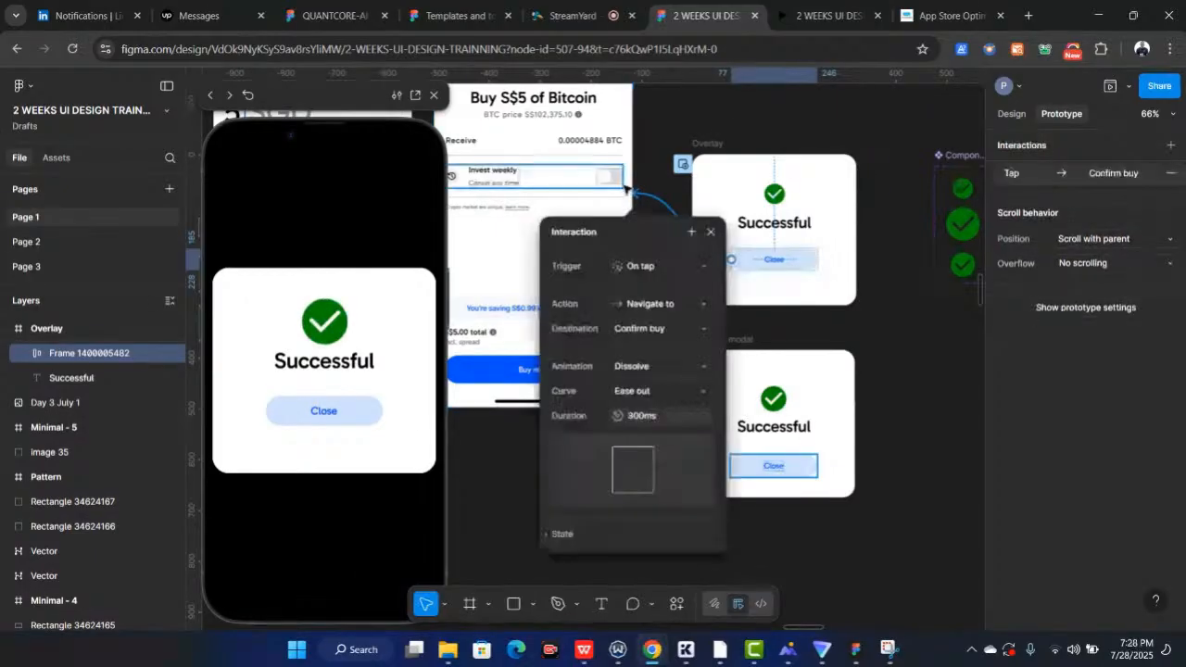
pyautogui.scroll(-3, 639, 190)
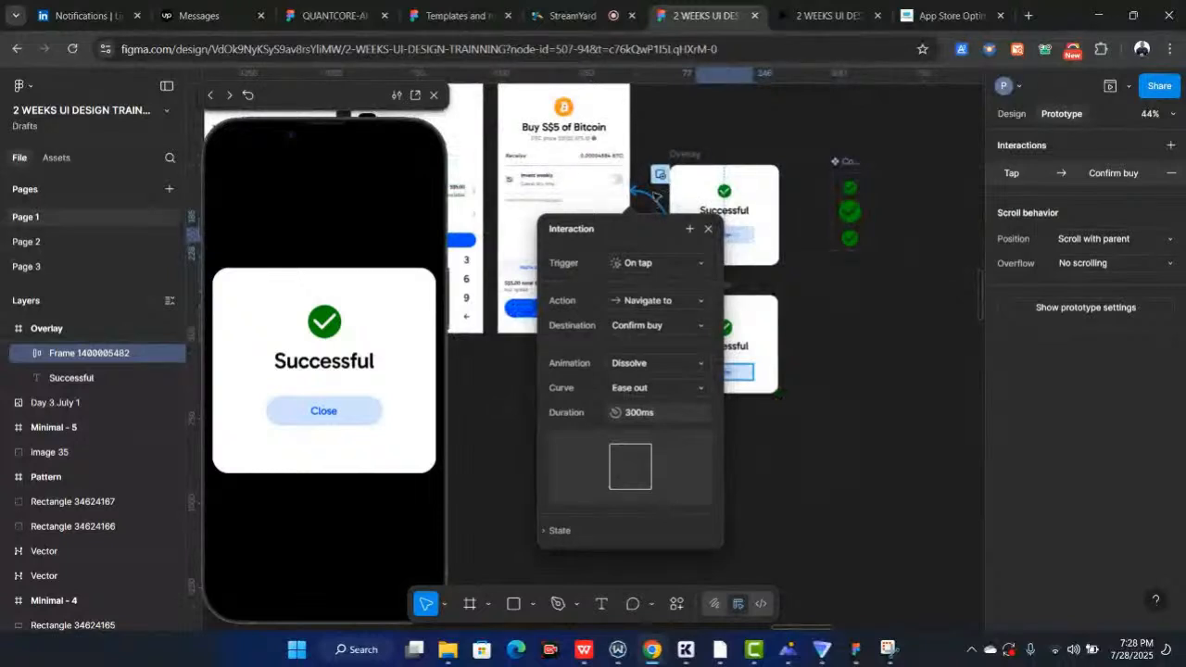
pyautogui.scroll(-2, 653, 197)
pyautogui.hscroll(-2, 656, 198)
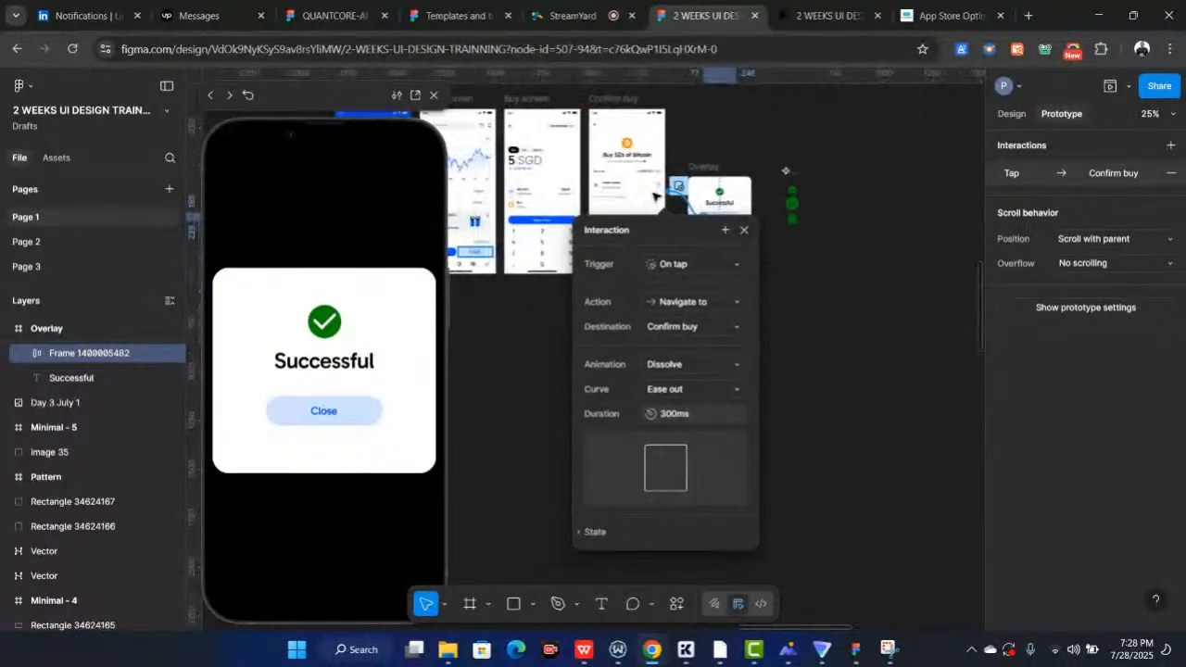
pyautogui.click(785, 233)
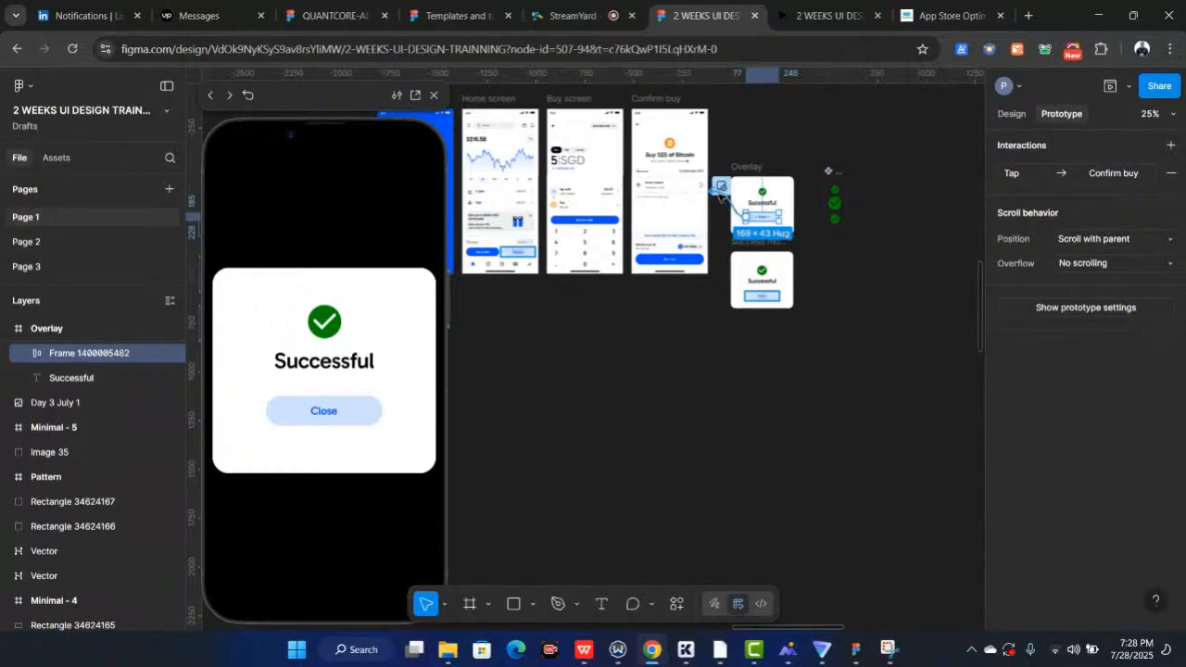
pyautogui.moveTo(715, 191); pyautogui.dragTo(535, 202)
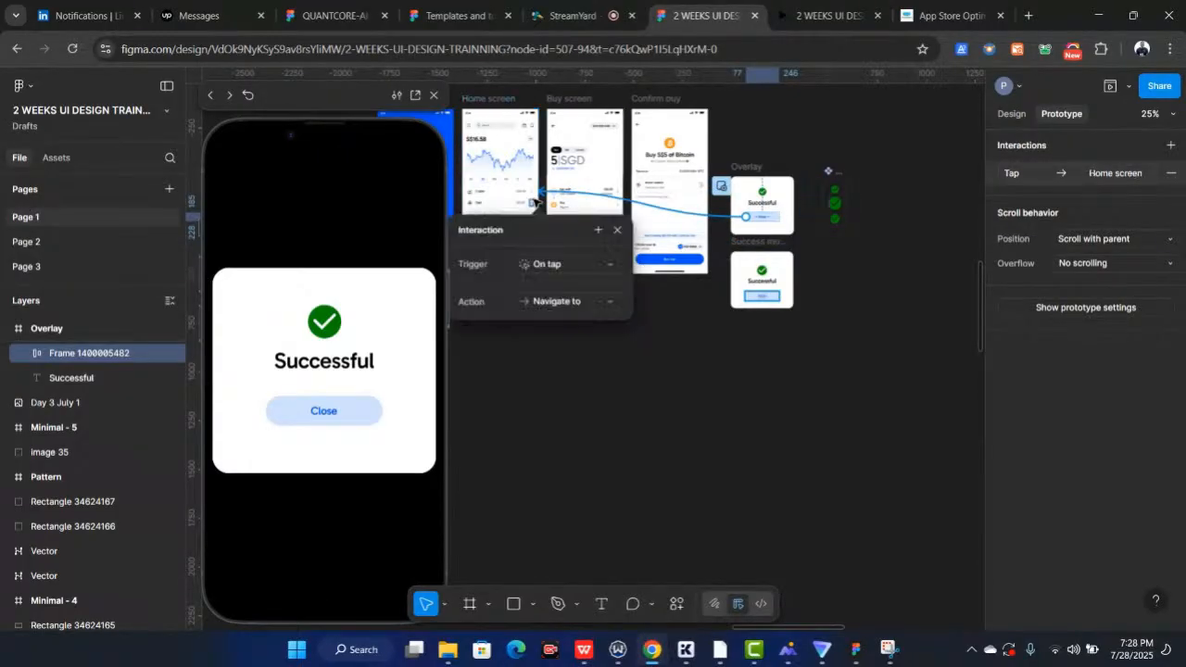
pyautogui.hscroll(-3, 793, 174)
pyautogui.scroll(2, 793, 173)
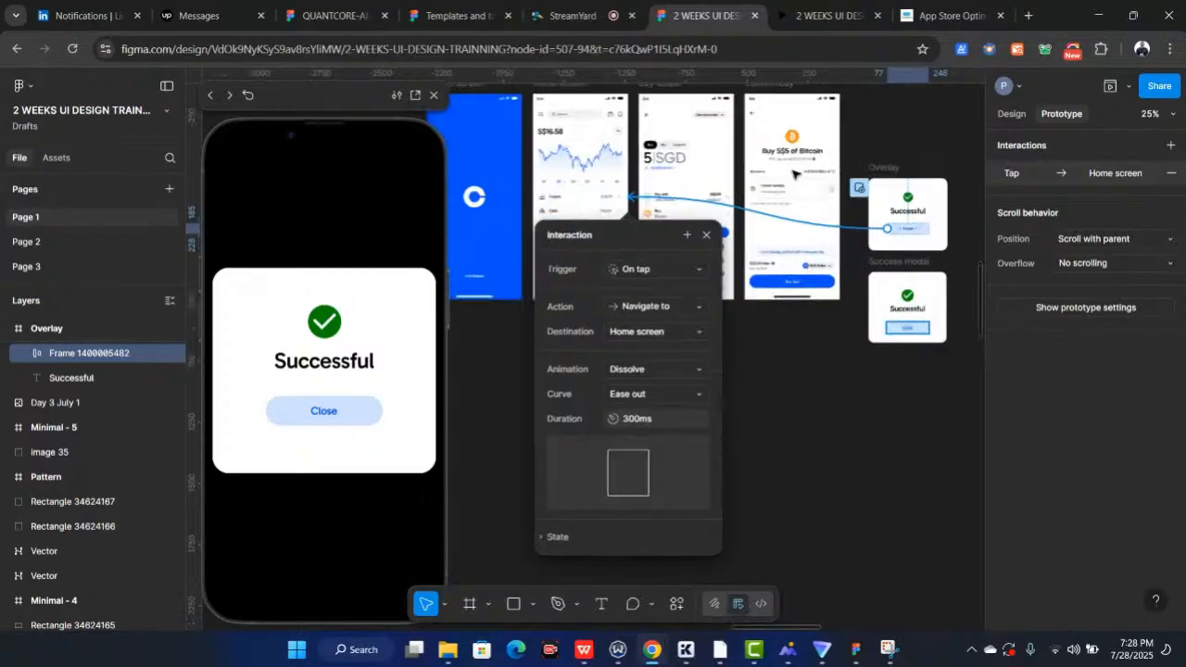
pyautogui.scroll(3, 793, 174)
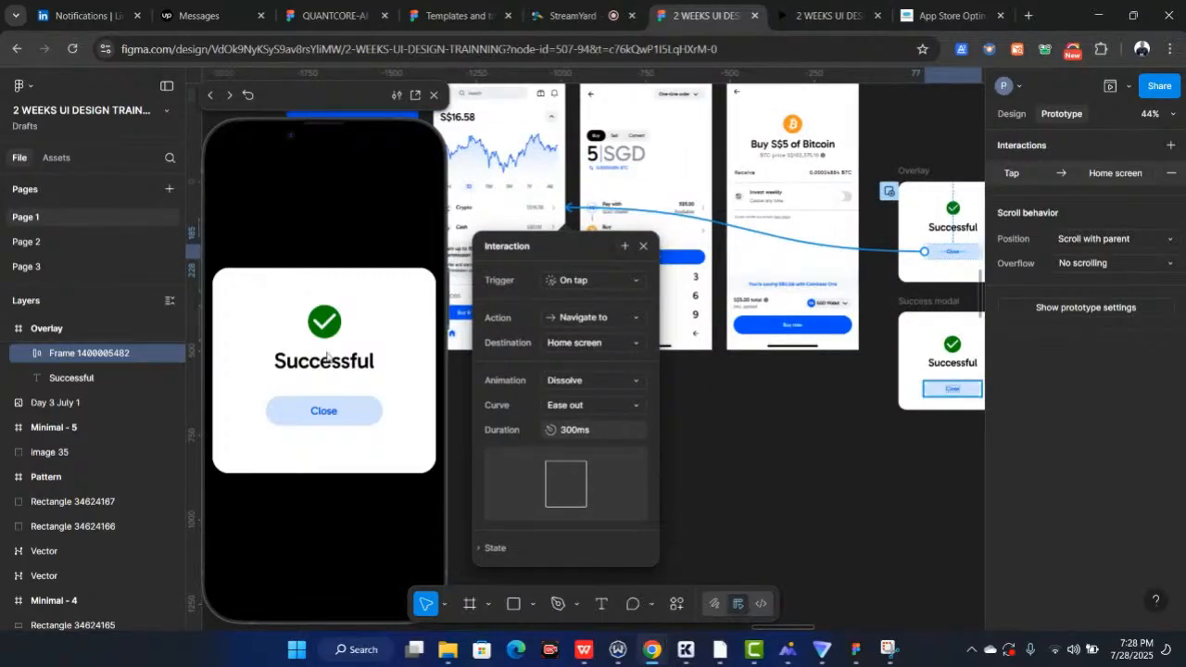
# Test the Close button, Buy & Sell button and back arrow in the prototype preview
pyautogui.click(316, 412)
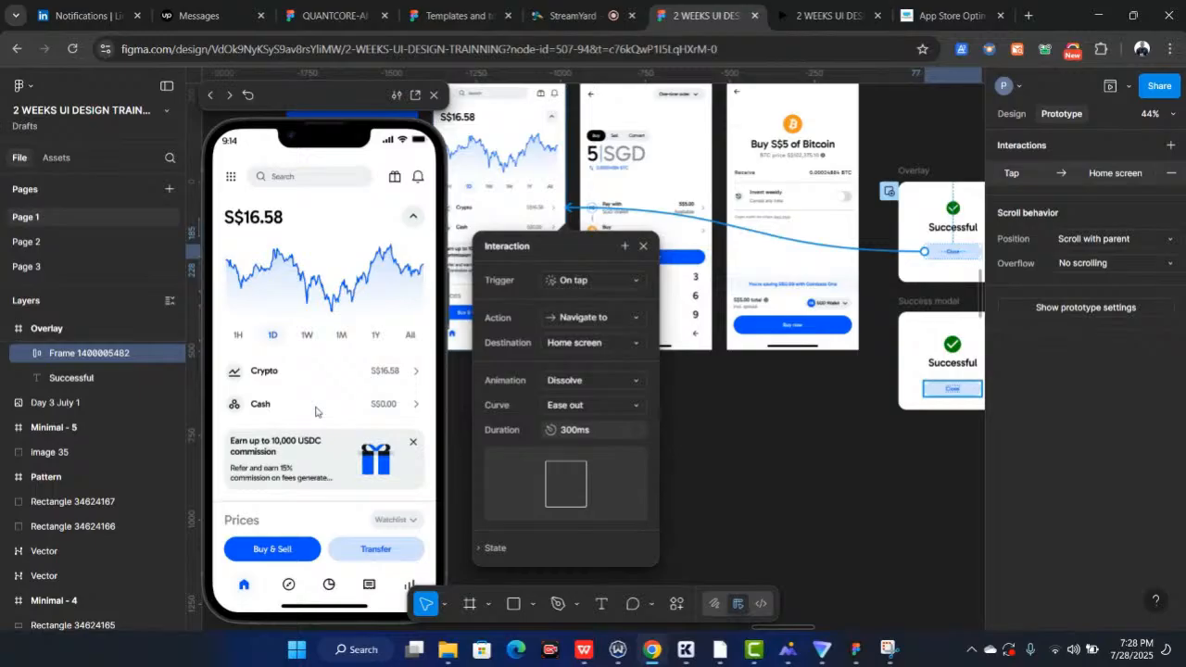
pyautogui.click(643, 247)
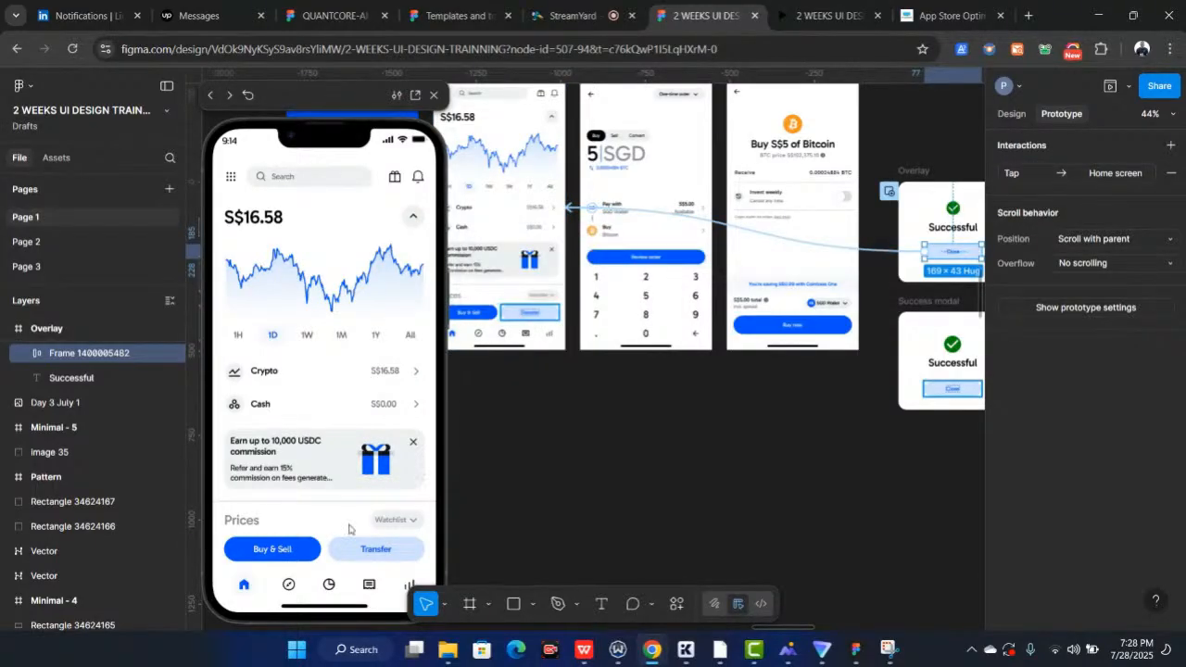
pyautogui.click(274, 549)
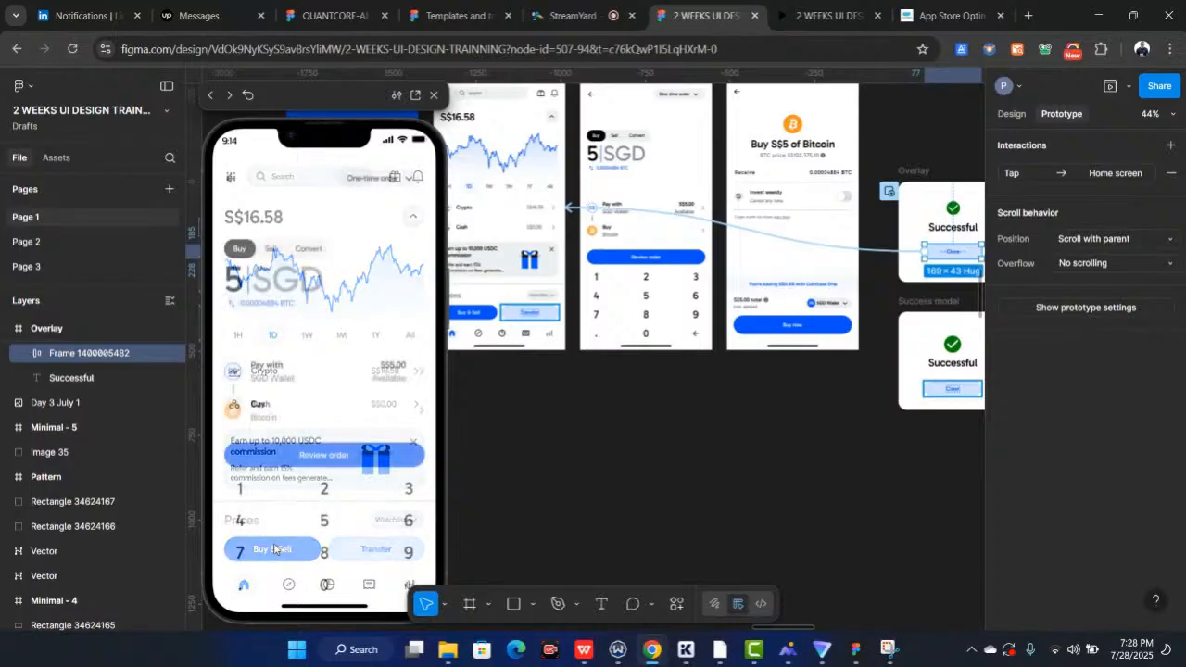
pyautogui.click(231, 181)
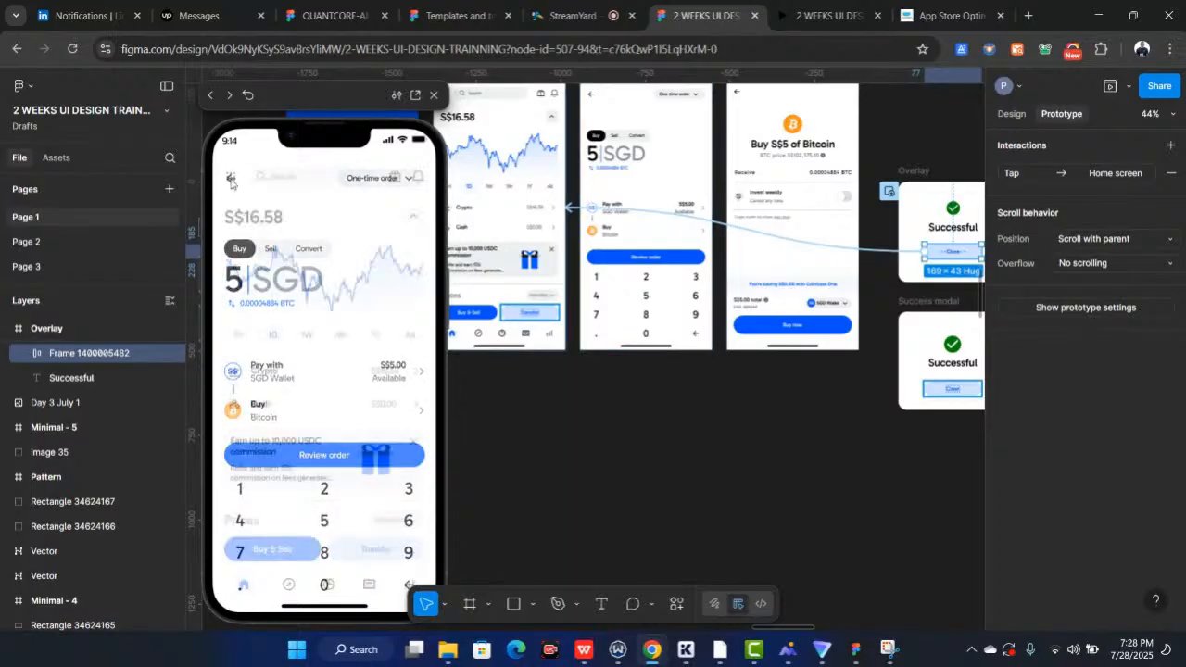
# Test the Buy & Sell, Review order, Invest weekly toggle, Buy now and Close flow in the prototype preview
pyautogui.click(290, 553)
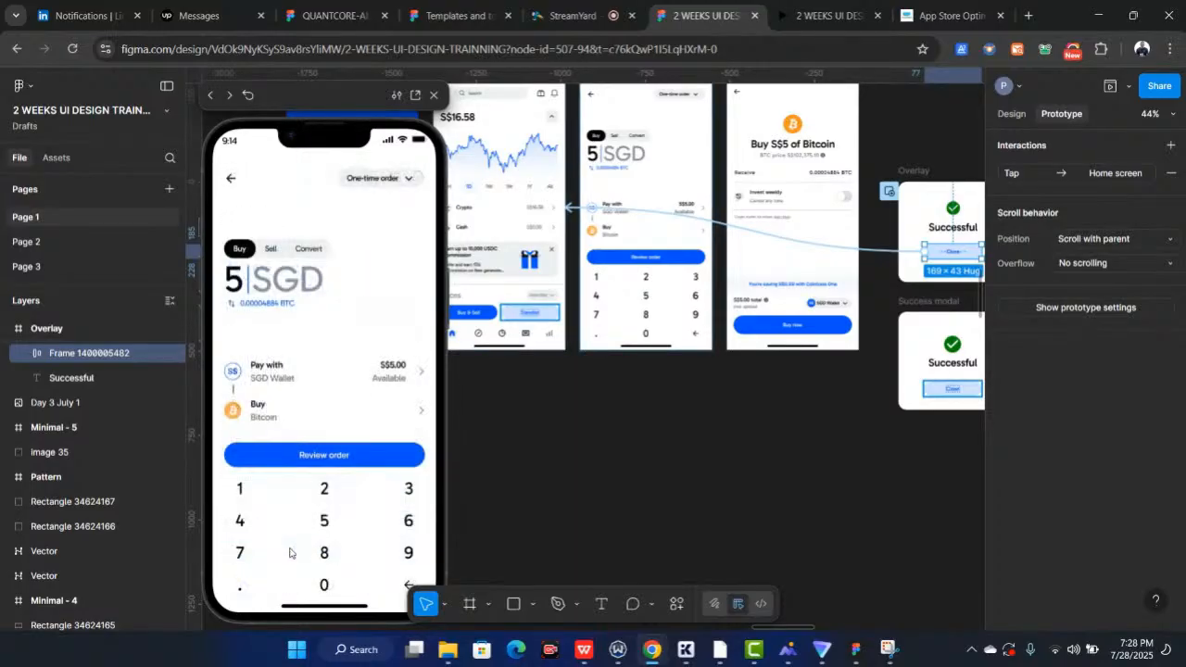
pyautogui.click(350, 464)
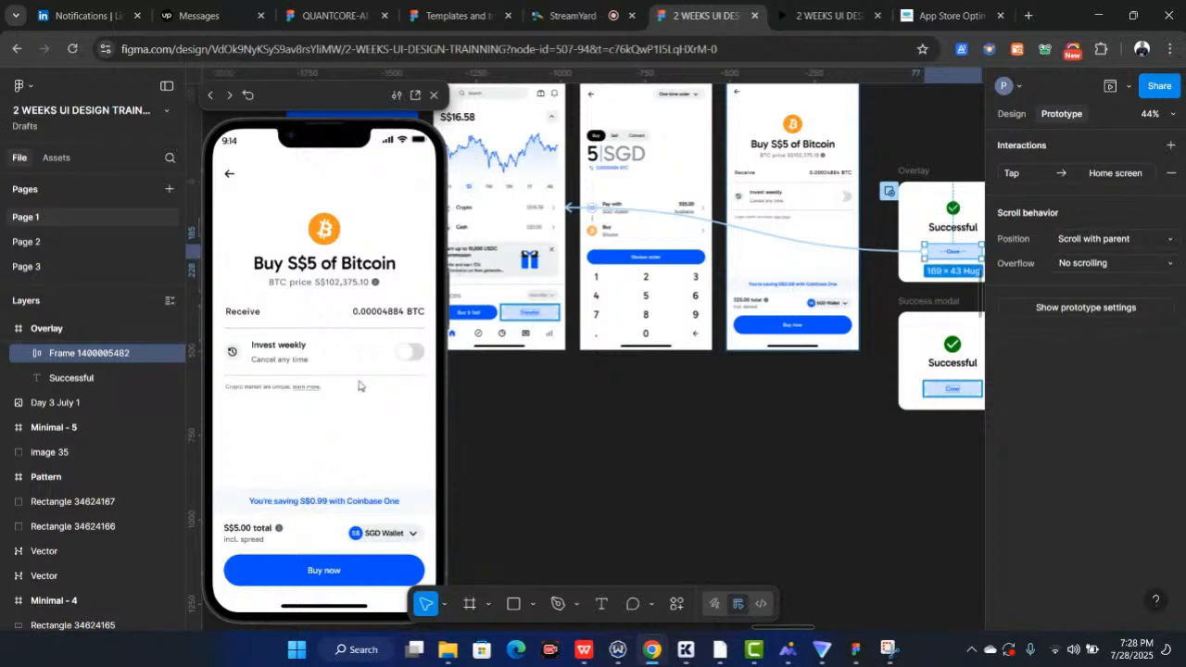
pyautogui.click(411, 362)
pyautogui.click(413, 360)
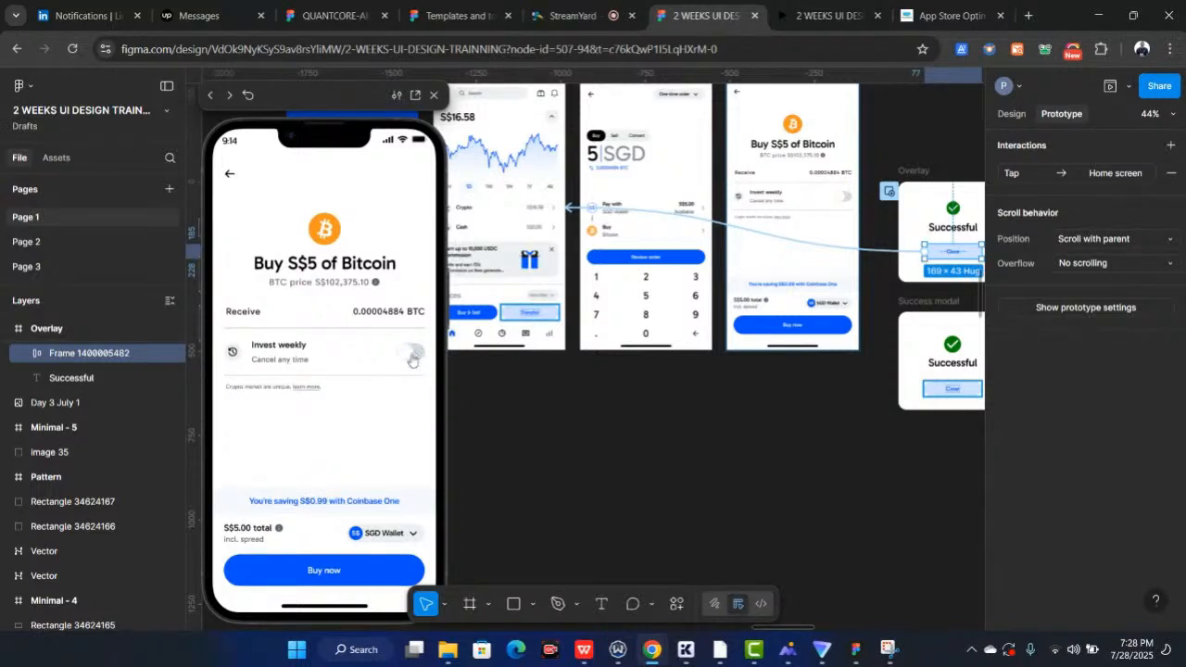
pyautogui.click(409, 358)
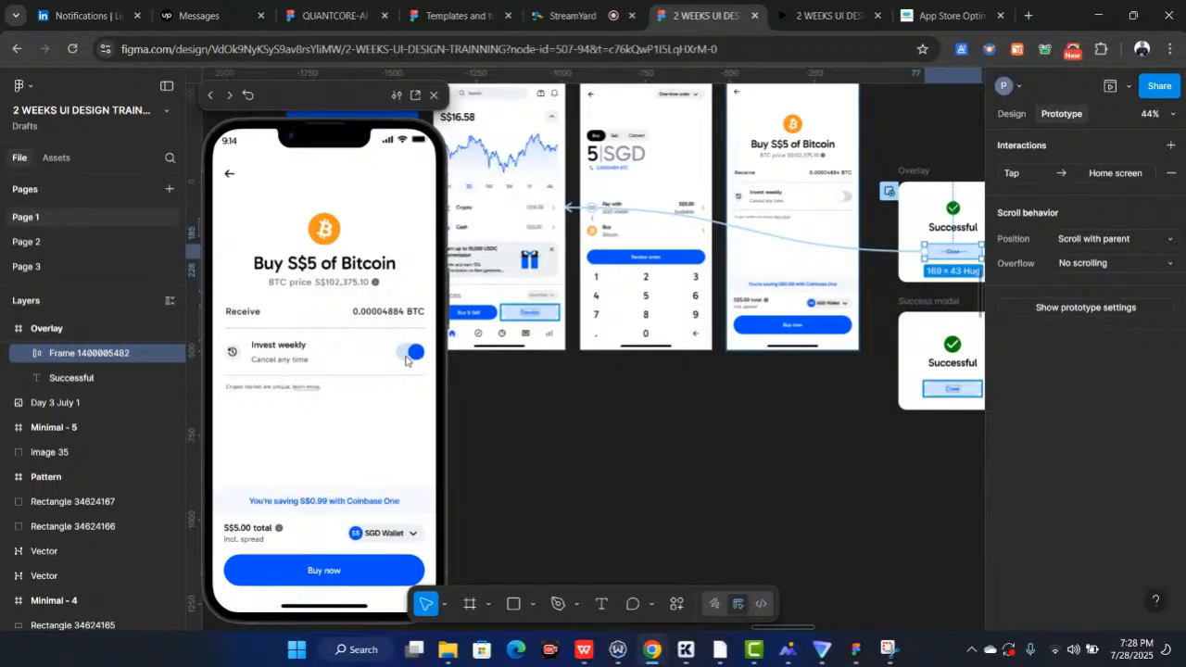
pyautogui.click(328, 569)
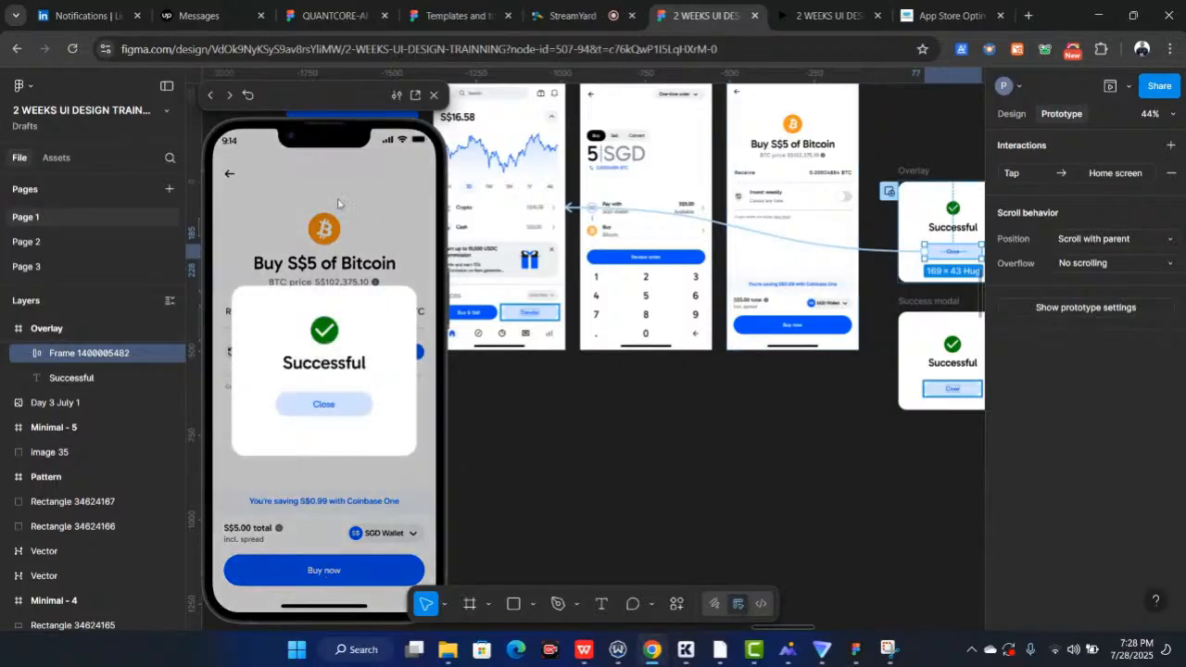
pyautogui.click(334, 410)
# Copy the Invest weekly toggle out of the Confirm buy screen onto the empty canvas and detach the instance
pyautogui.scroll(3, 630, 387)
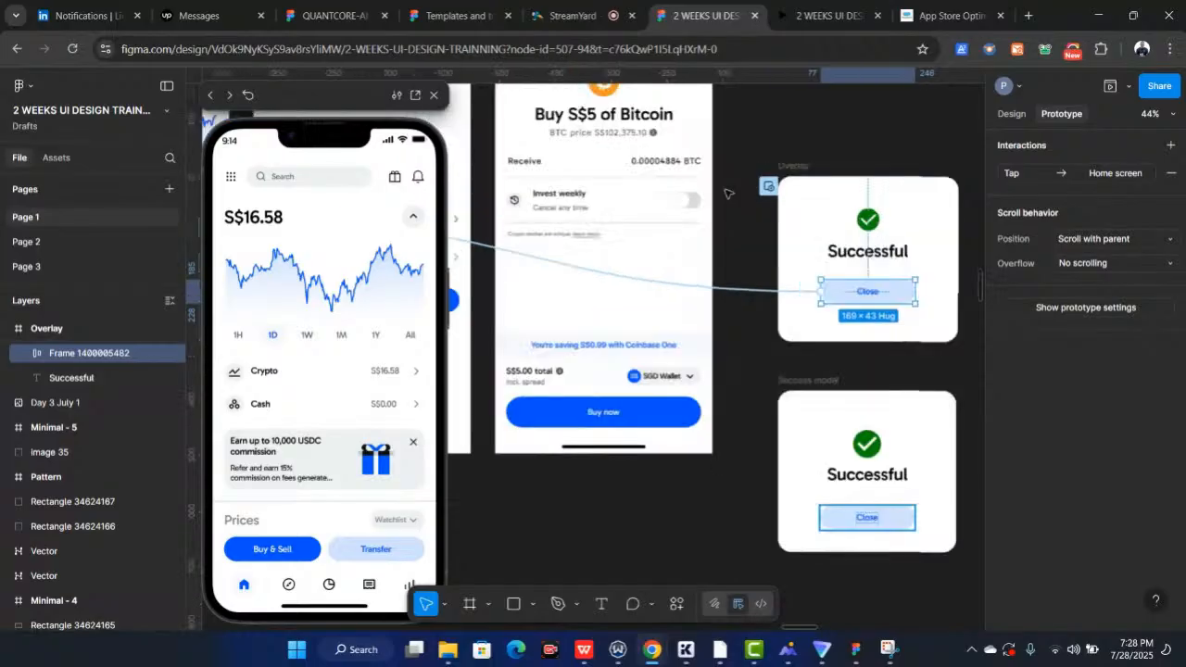
pyautogui.scroll(5, 727, 193)
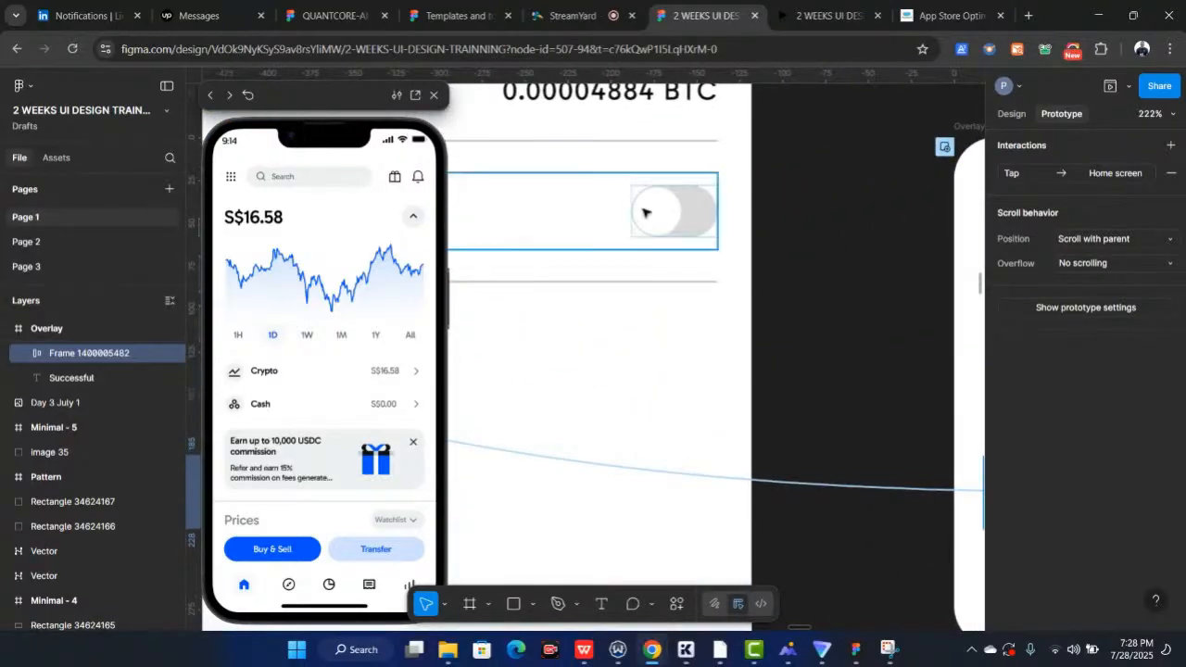
pyautogui.scroll(-5, 645, 205)
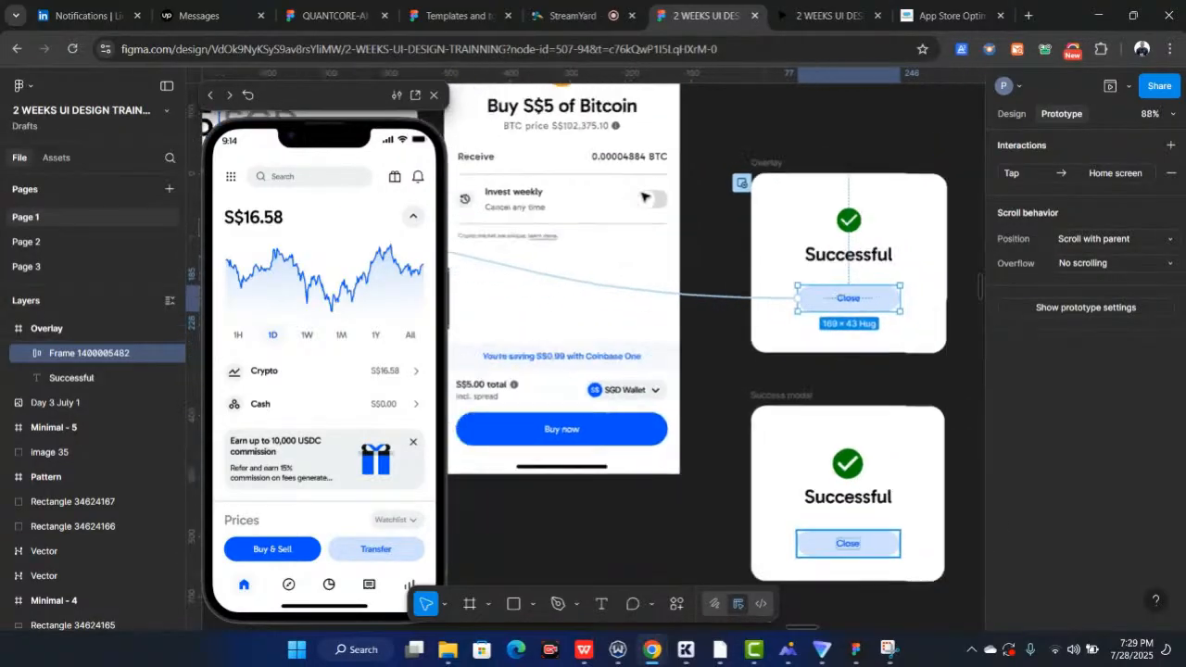
pyautogui.scroll(-3, 646, 197)
pyautogui.click(649, 200)
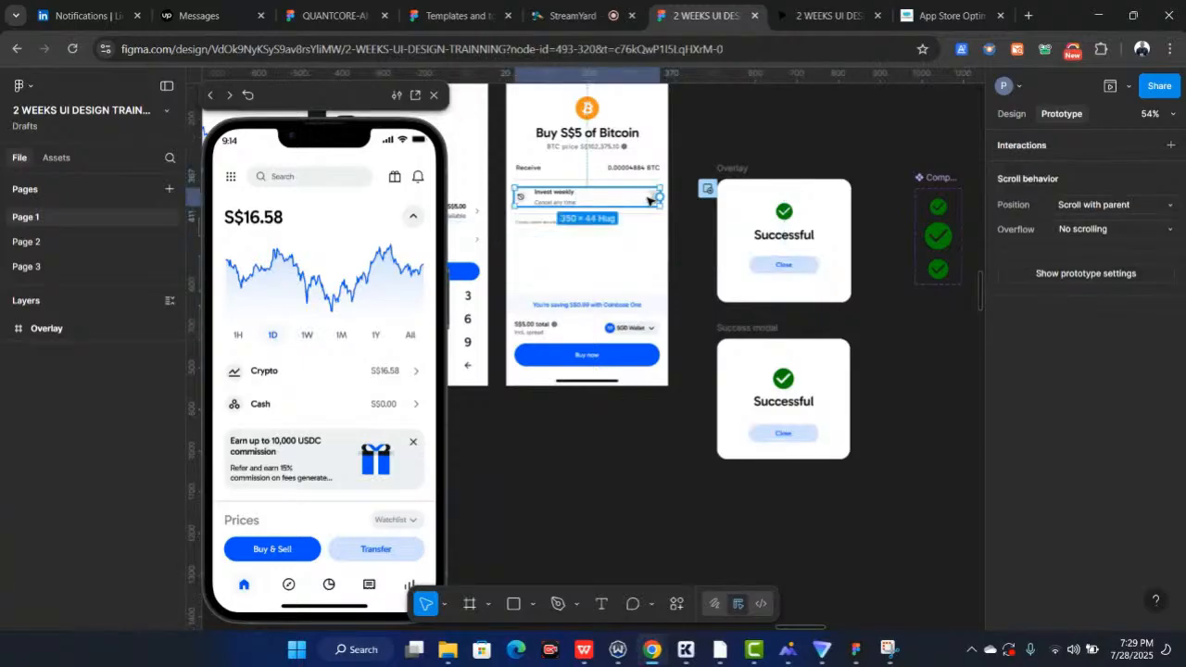
pyautogui.doubleClick(648, 199)
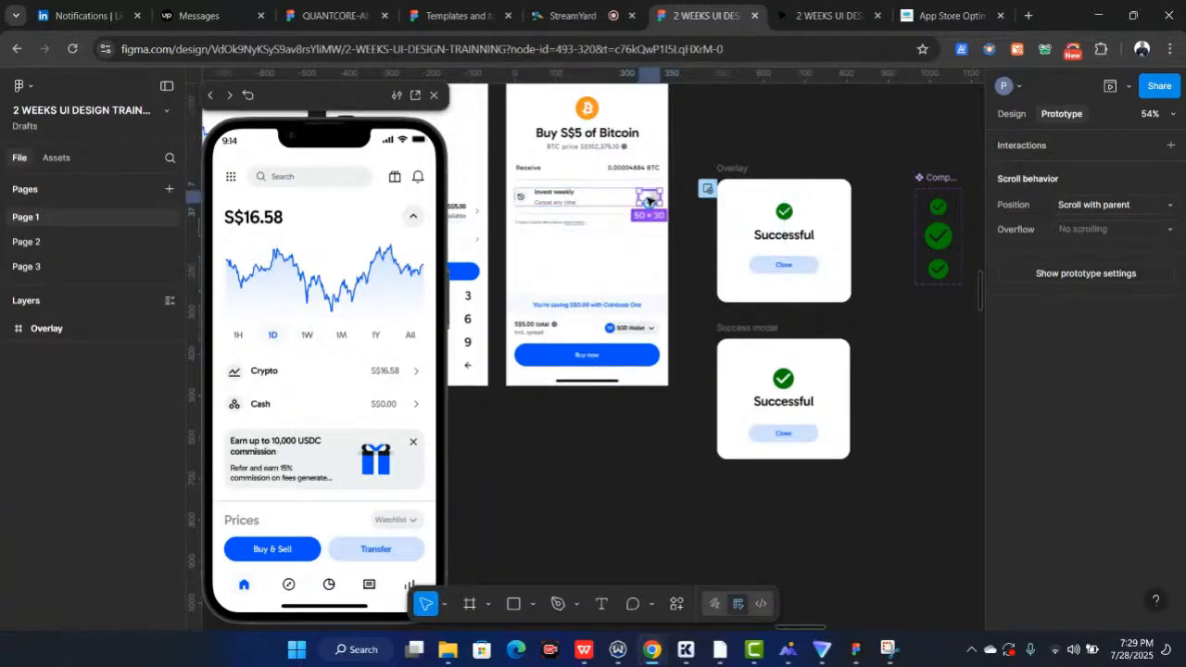
pyautogui.click(1010, 114)
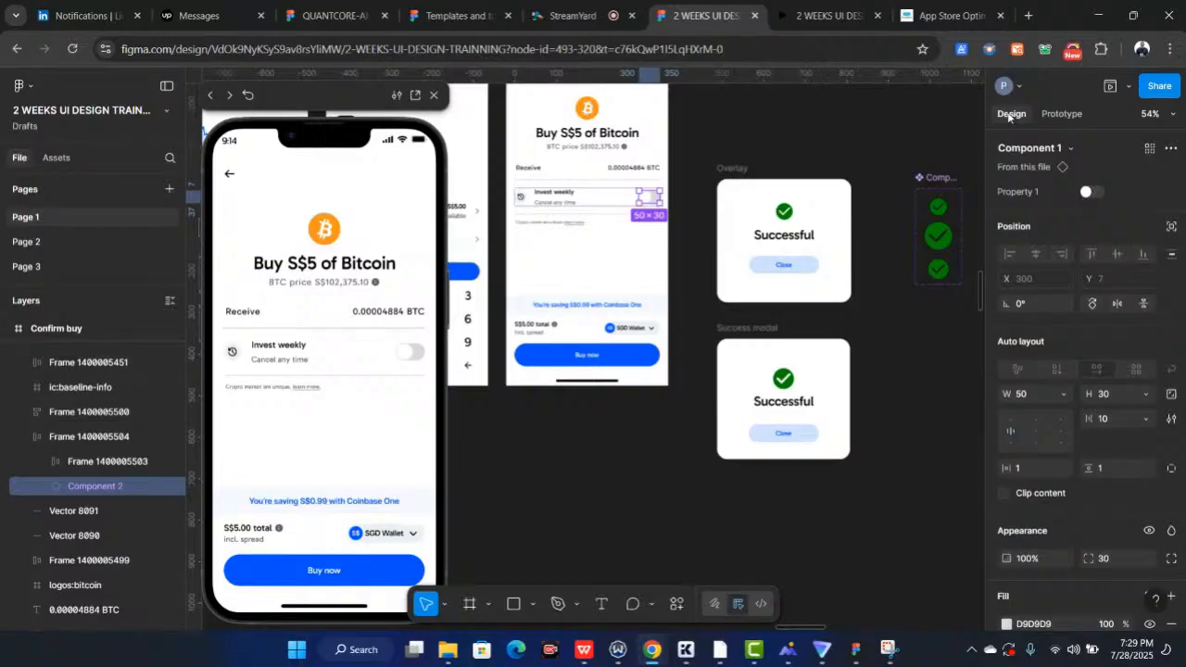
pyautogui.scroll(3, 622, 161)
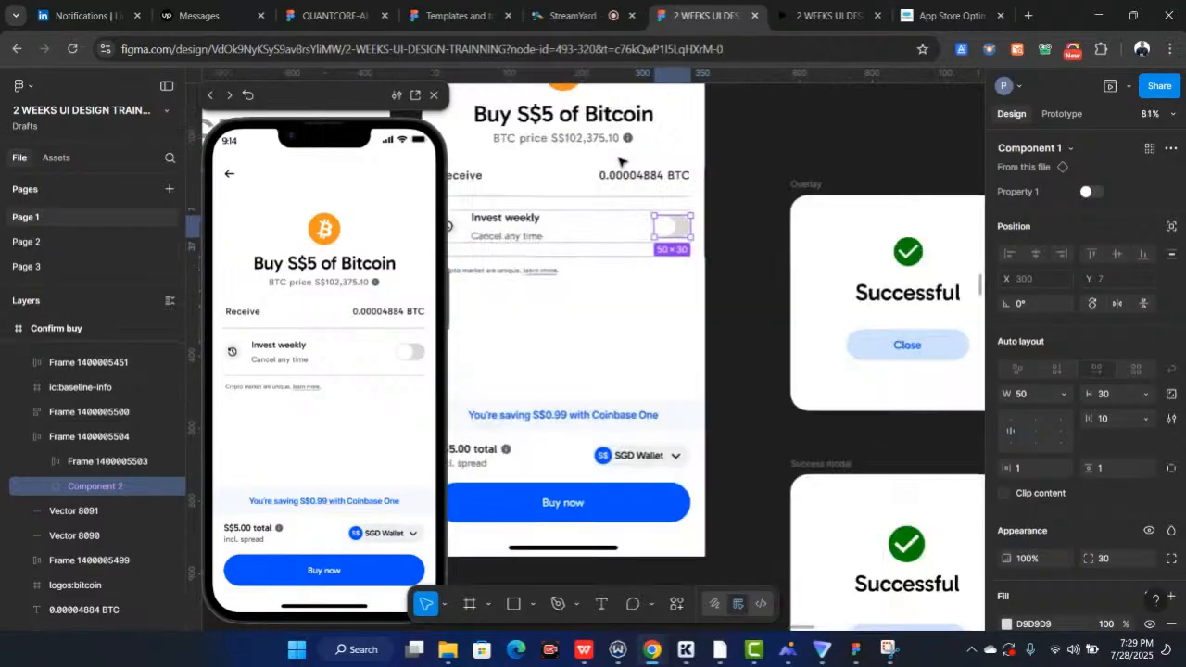
pyautogui.scroll(-3, 664, 233)
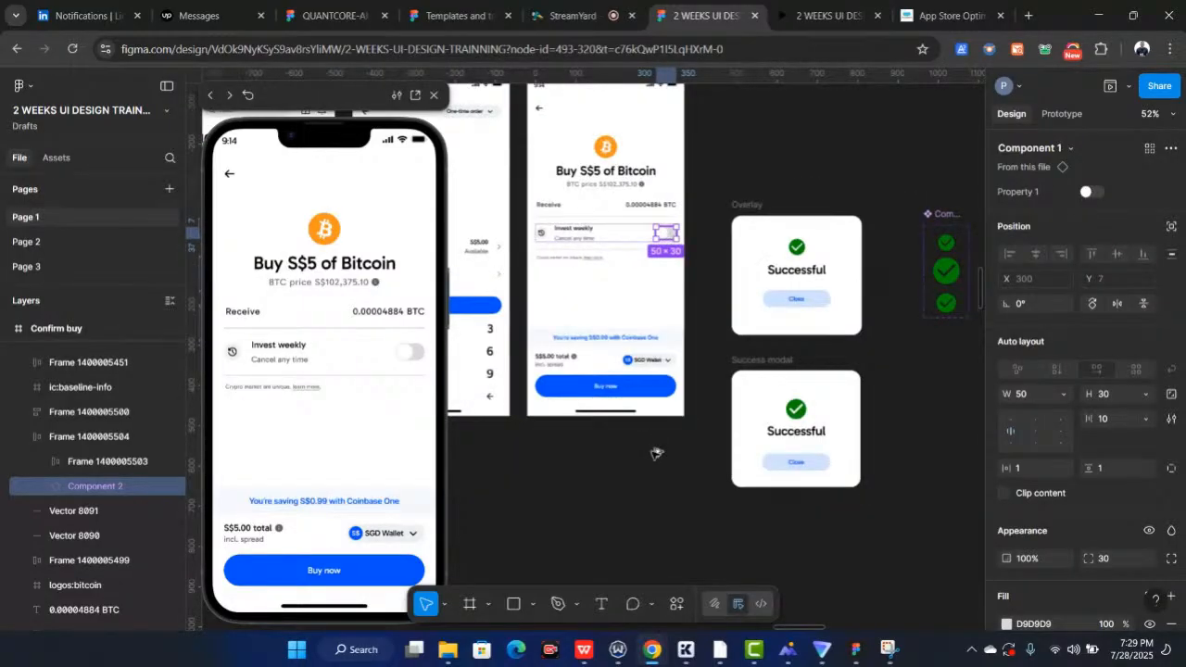
pyautogui.moveTo(656, 453)
pyautogui.mouseDown()
pyautogui.moveTo(640, 450)
pyautogui.moveTo(653, 456)
pyautogui.mouseUp()
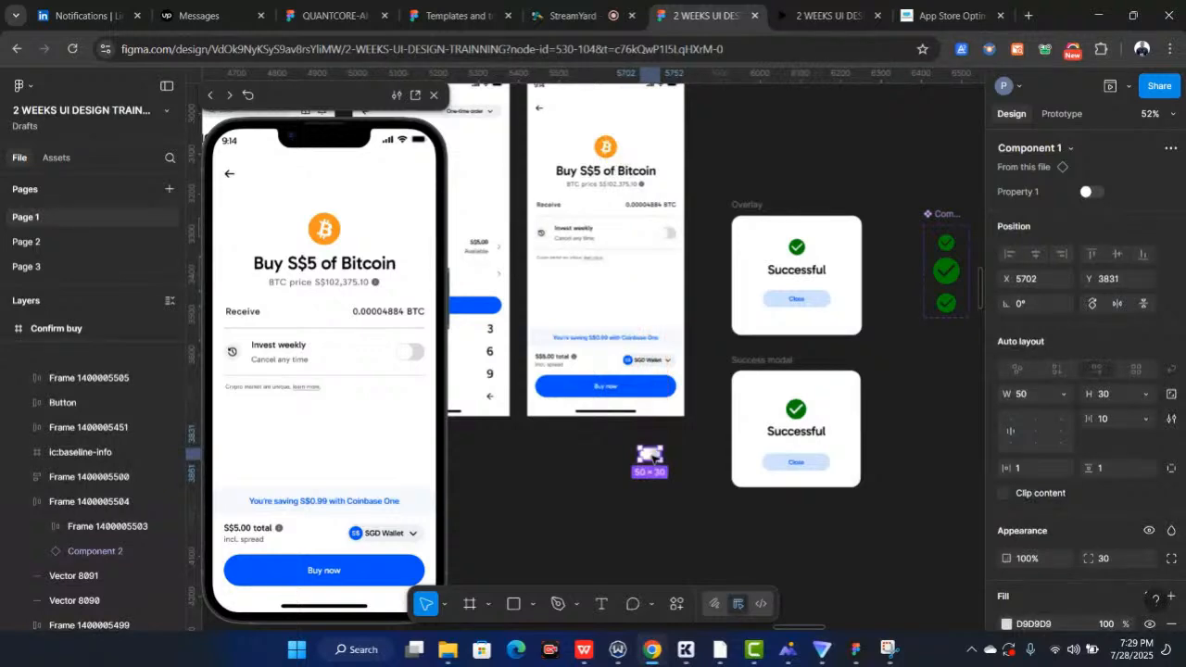
pyautogui.rightClick(648, 454)
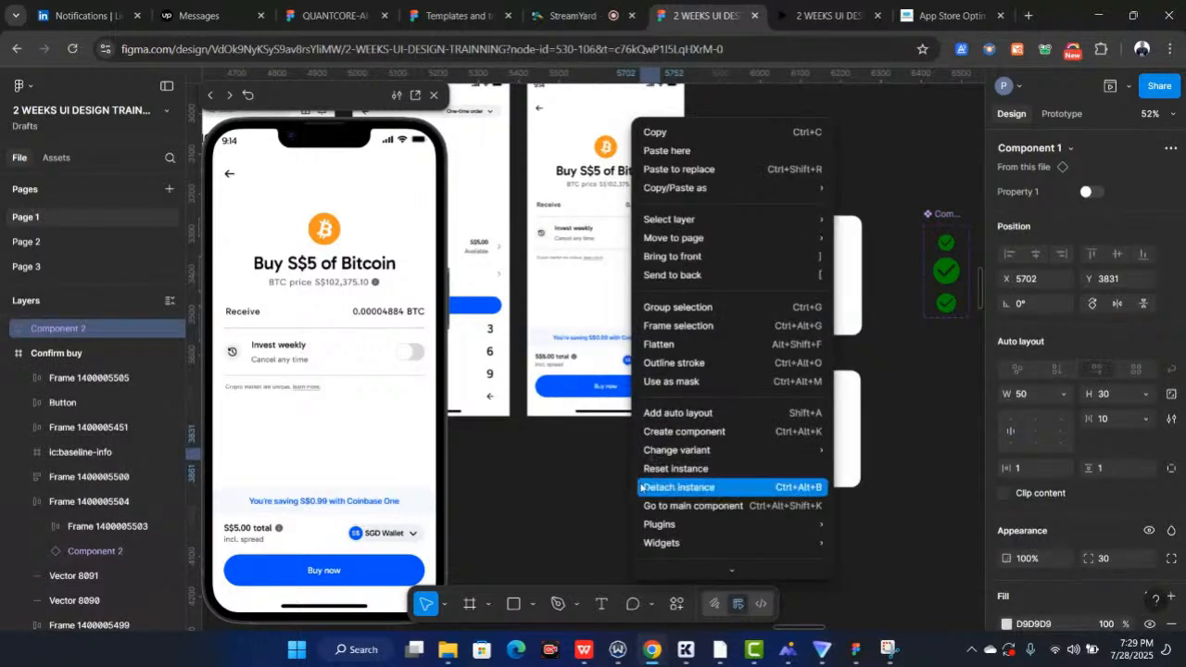
pyautogui.click(665, 477)
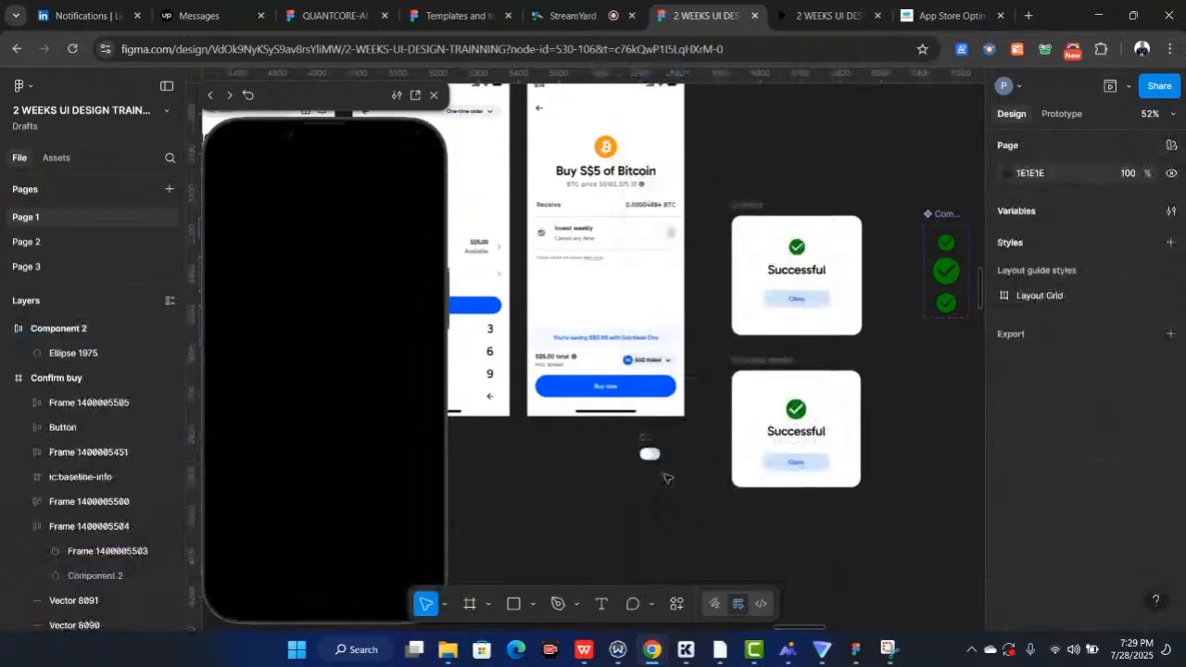
# Duplicate the detached toggle, placing the copy directly below the original
pyautogui.scroll(5, 666, 477)
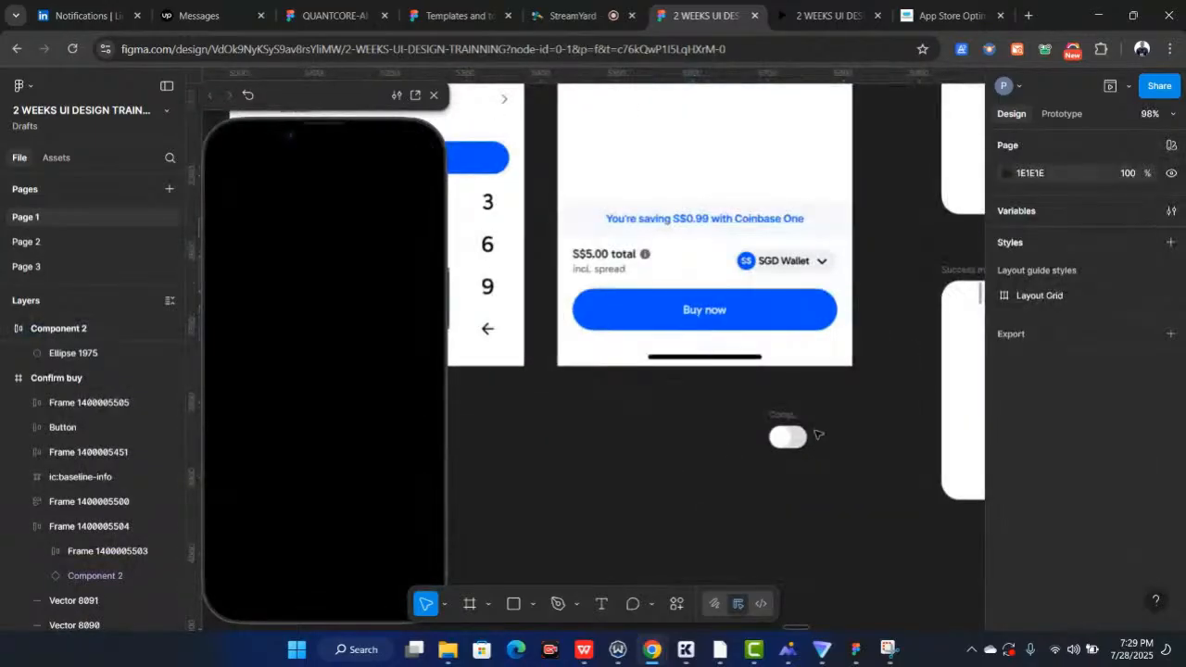
pyautogui.scroll(-2, 817, 433)
pyautogui.click(774, 298)
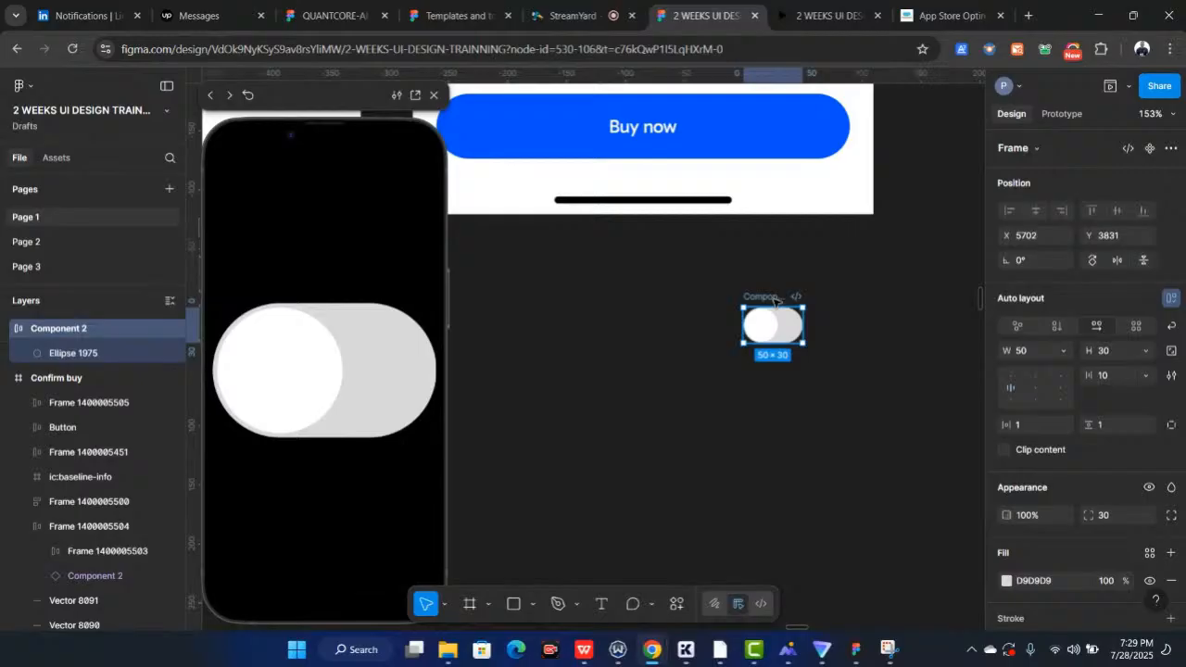
pyautogui.scroll(-1, 774, 299)
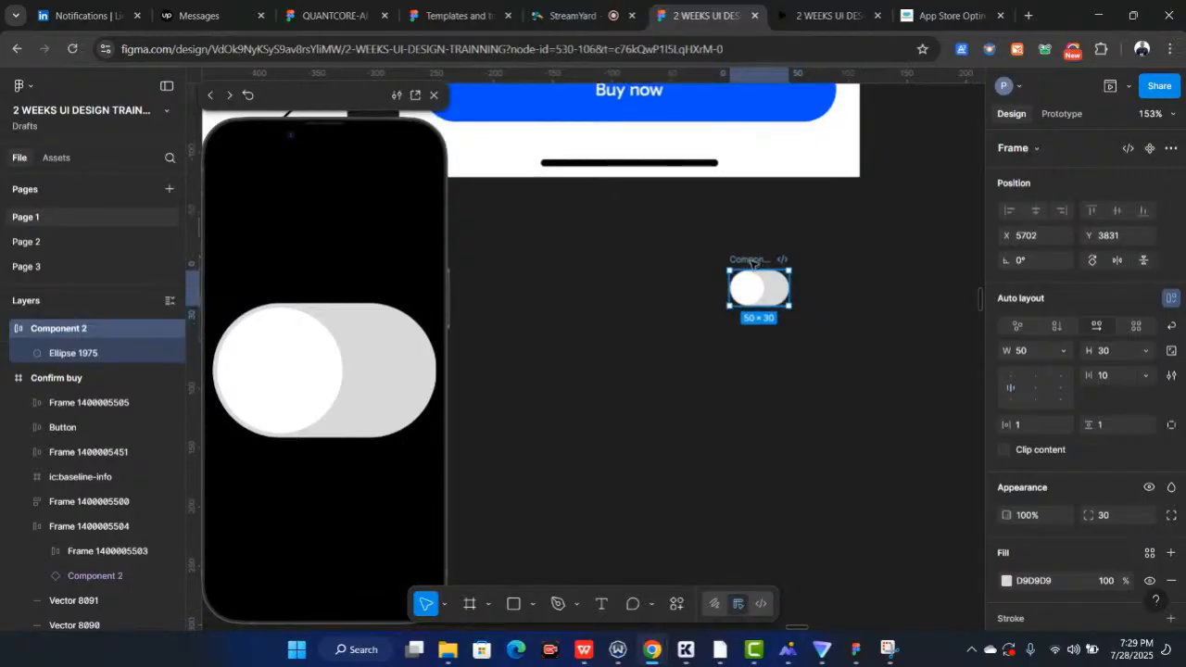
pyautogui.moveTo(751, 296); pyautogui.dragTo(752, 366)
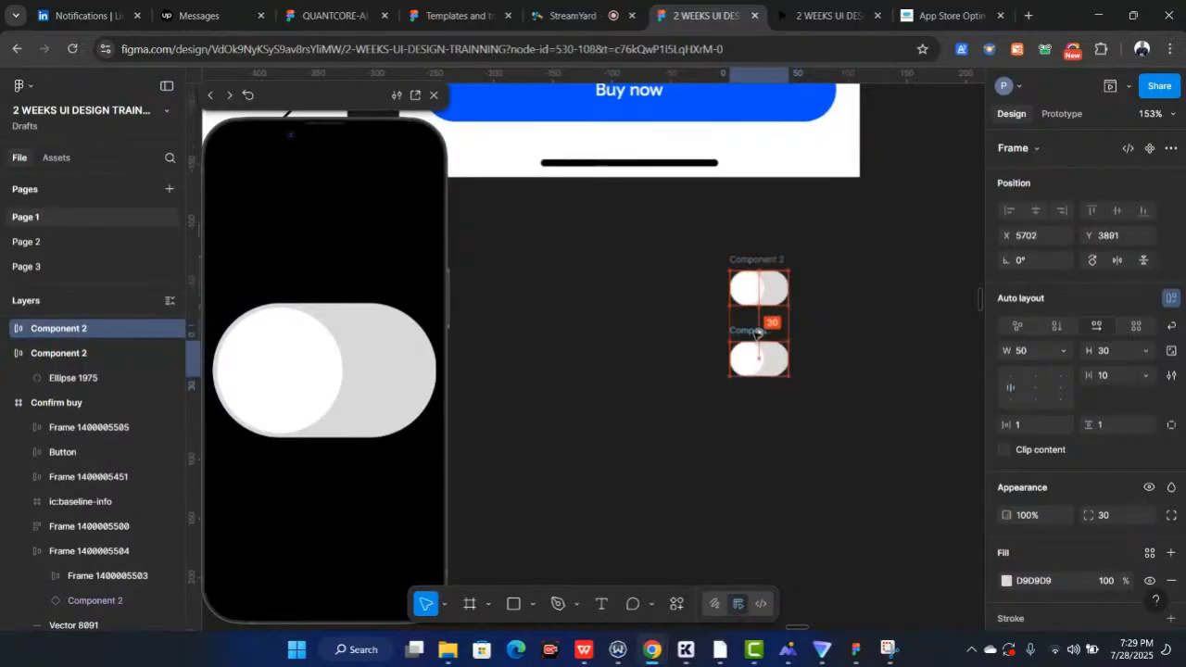
# Rename the upper toggle frame Off and the lower toggle frame On
pyautogui.click(765, 264)
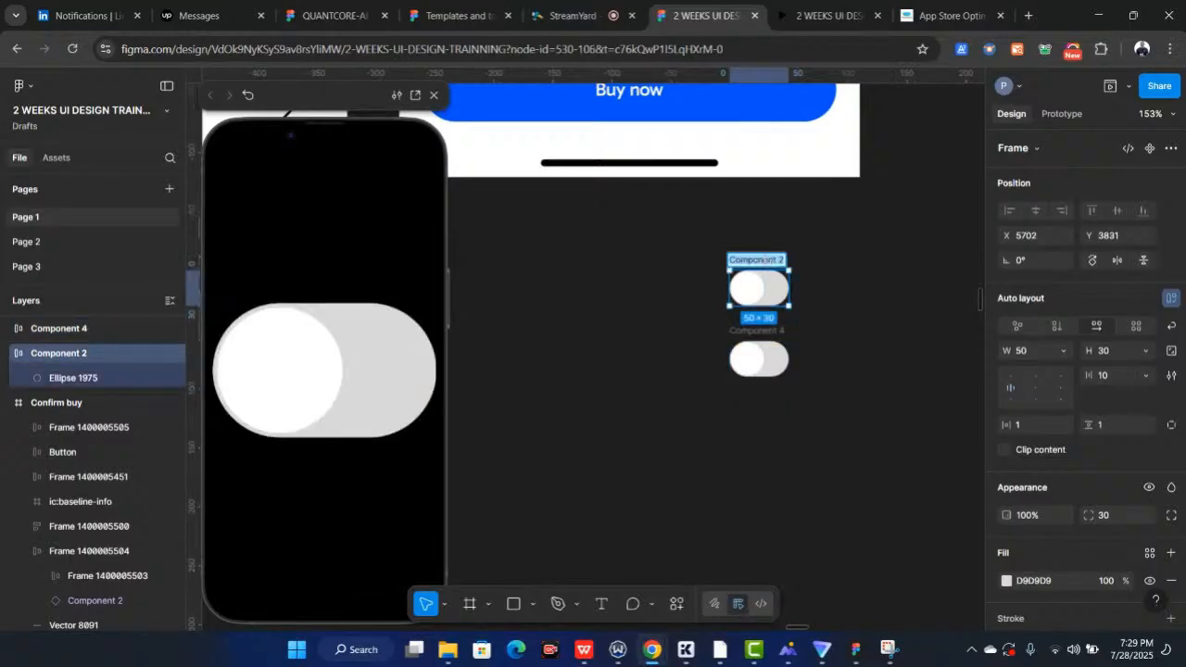
pyautogui.write('Off')
pyautogui.press('Return')
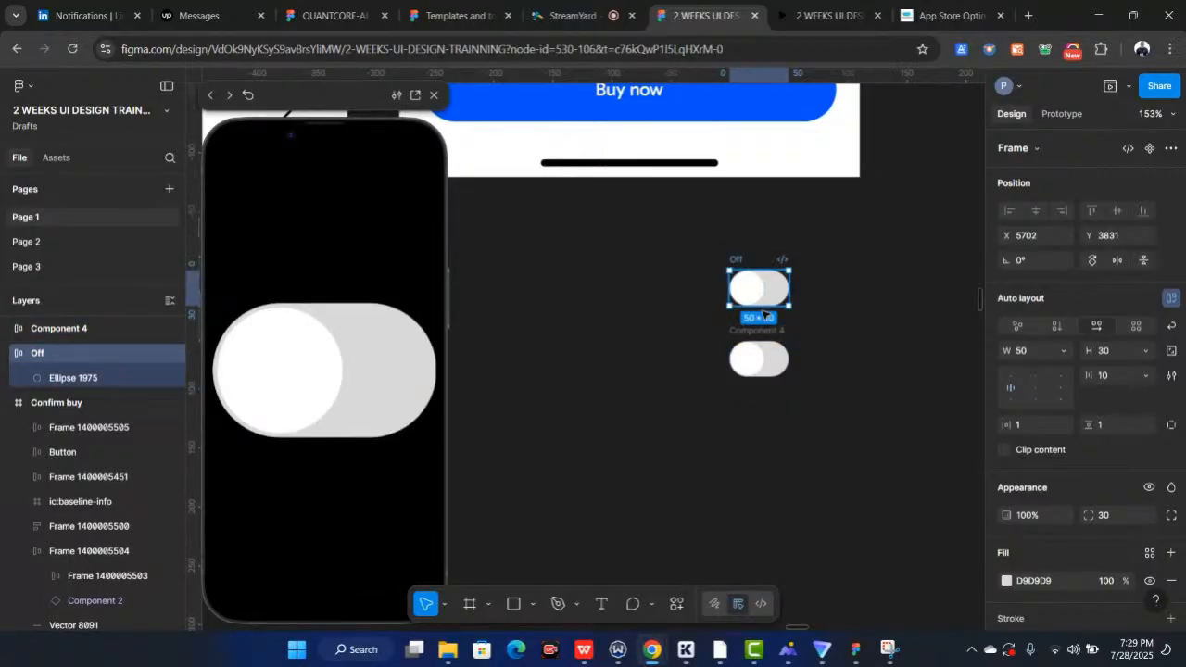
pyautogui.scroll(5, 763, 313)
pyautogui.click(706, 357)
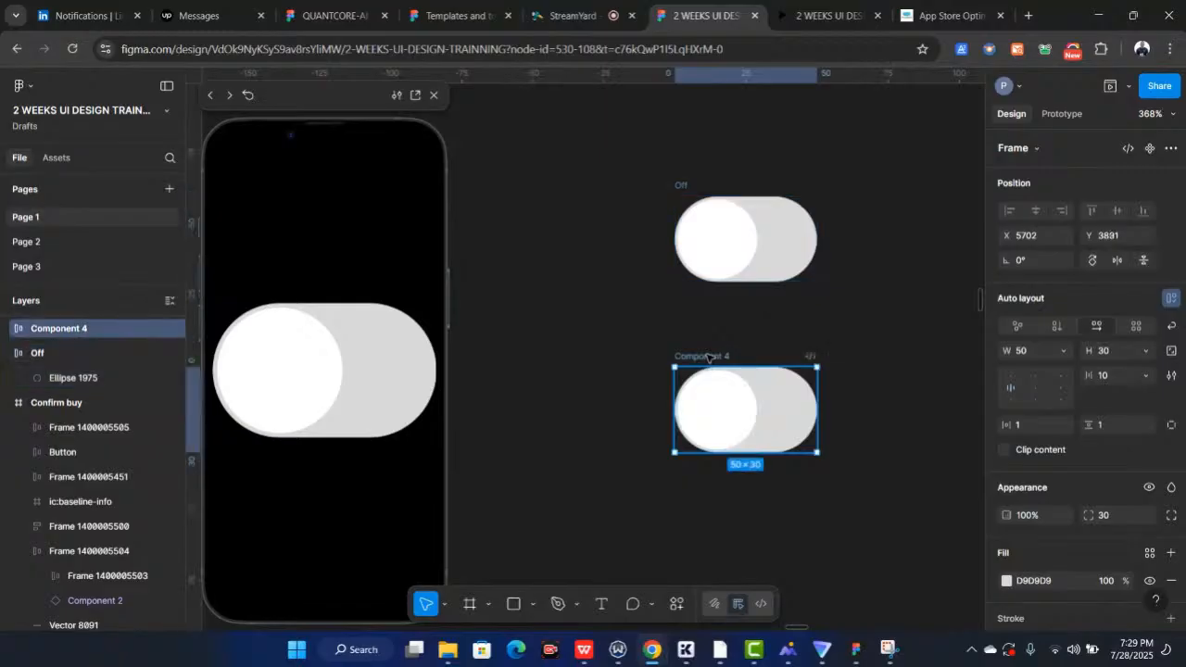
pyautogui.doubleClick(706, 358)
pyautogui.write('On')
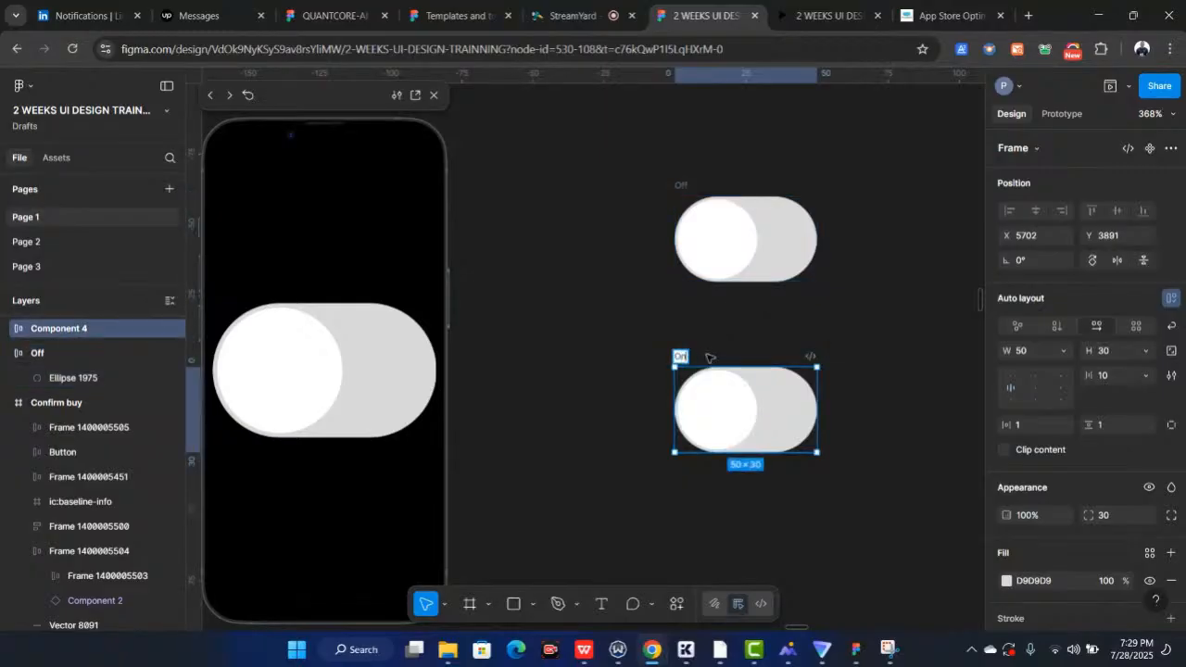
pyautogui.press('Return')
# Align the On toggle's knob to the right side using its auto layout alignment
pyautogui.scroll(-1, 701, 385)
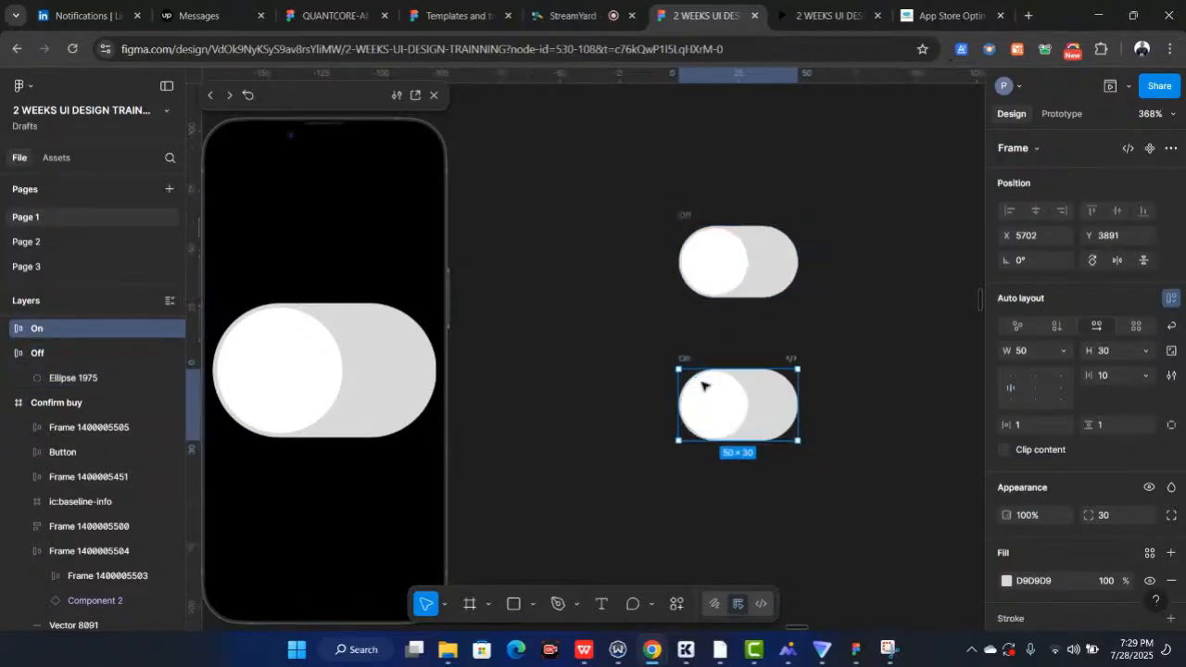
pyautogui.scroll(2, 722, 398)
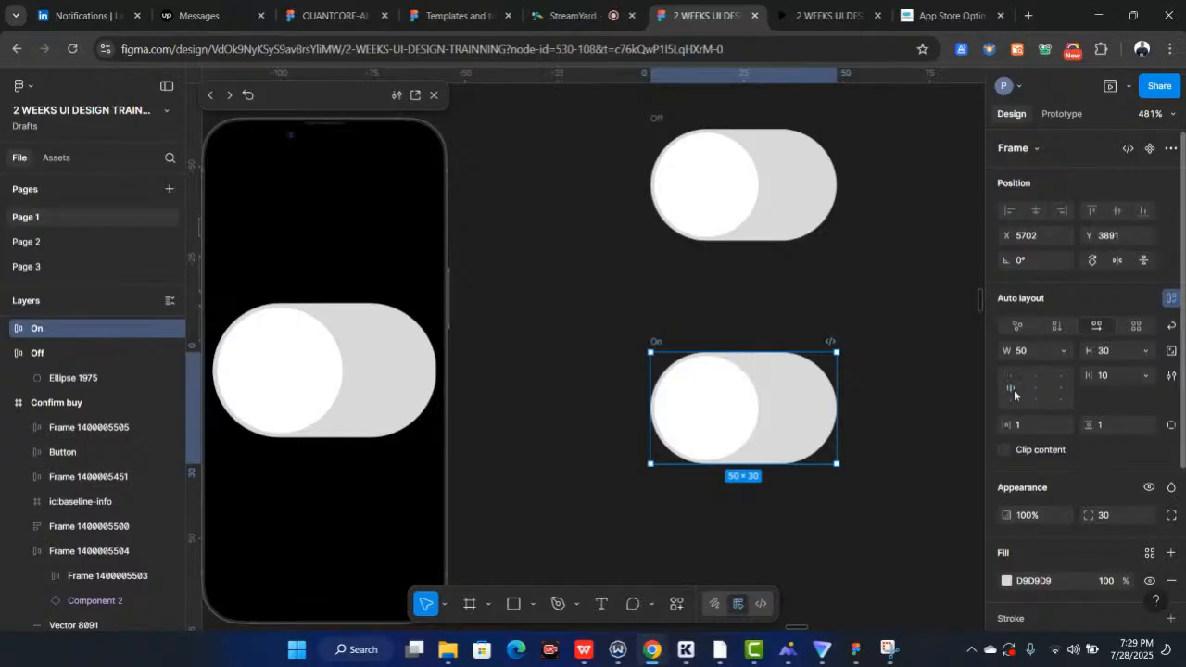
pyautogui.click(1062, 390)
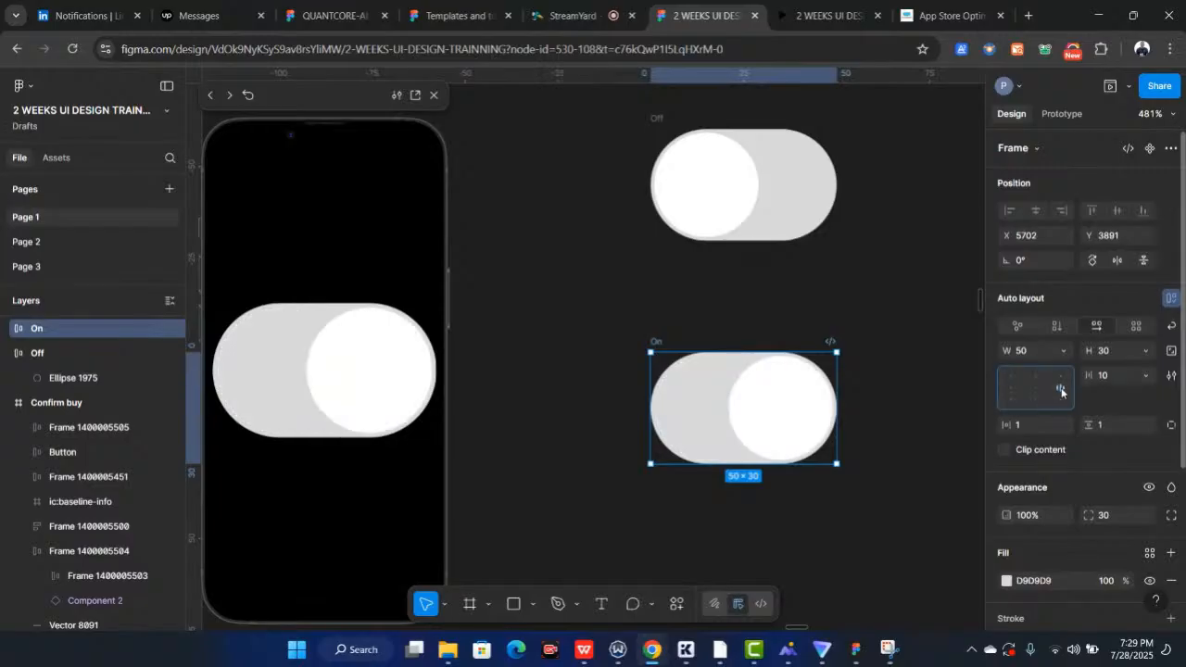
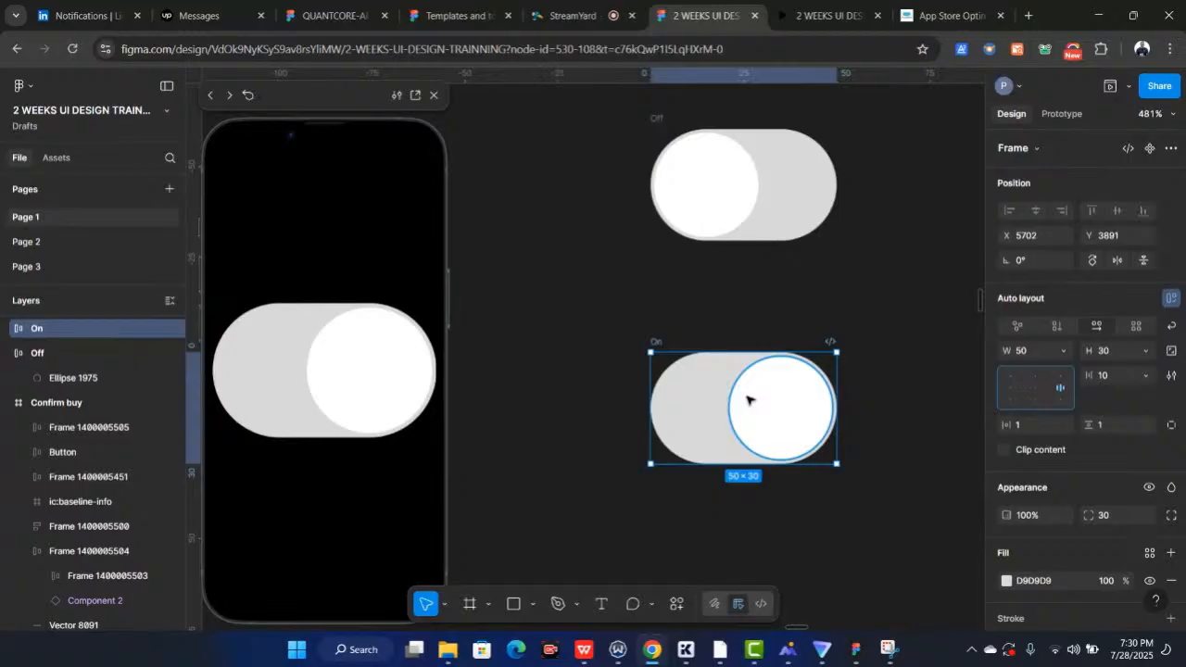
pyautogui.click(1035, 391)
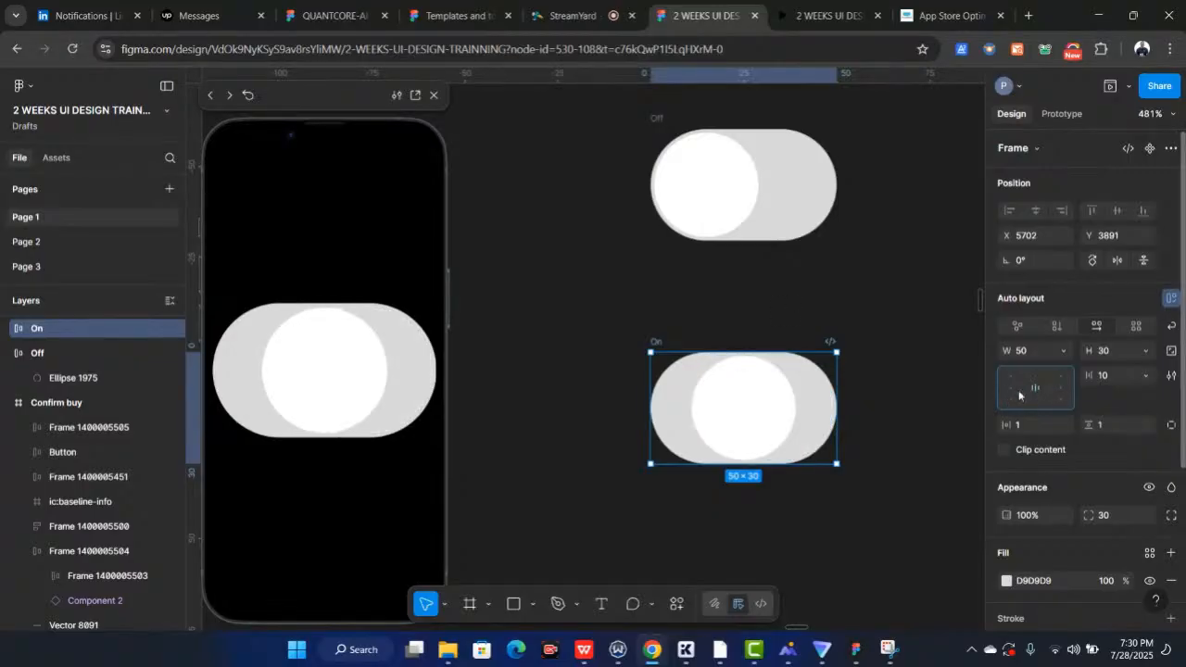
pyautogui.click(1017, 393)
pyautogui.click(1057, 389)
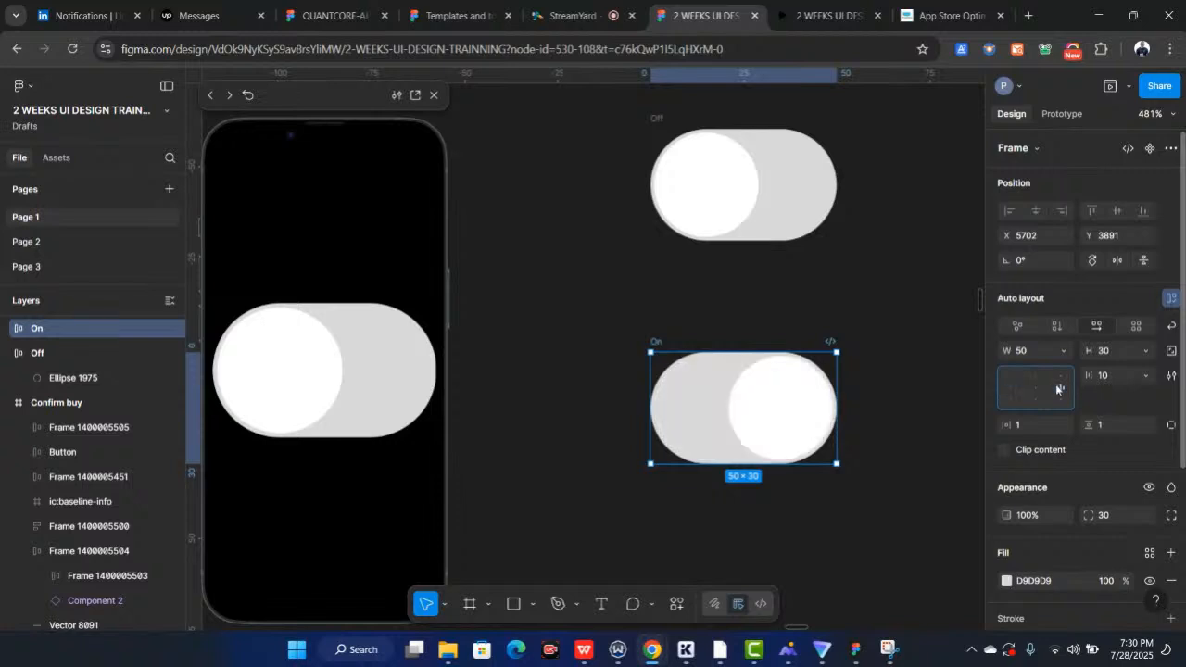
# Set the On toggle's knob fill to 0051FE, matching the Buy now button's blue
pyautogui.hscroll(3, 727, 313)
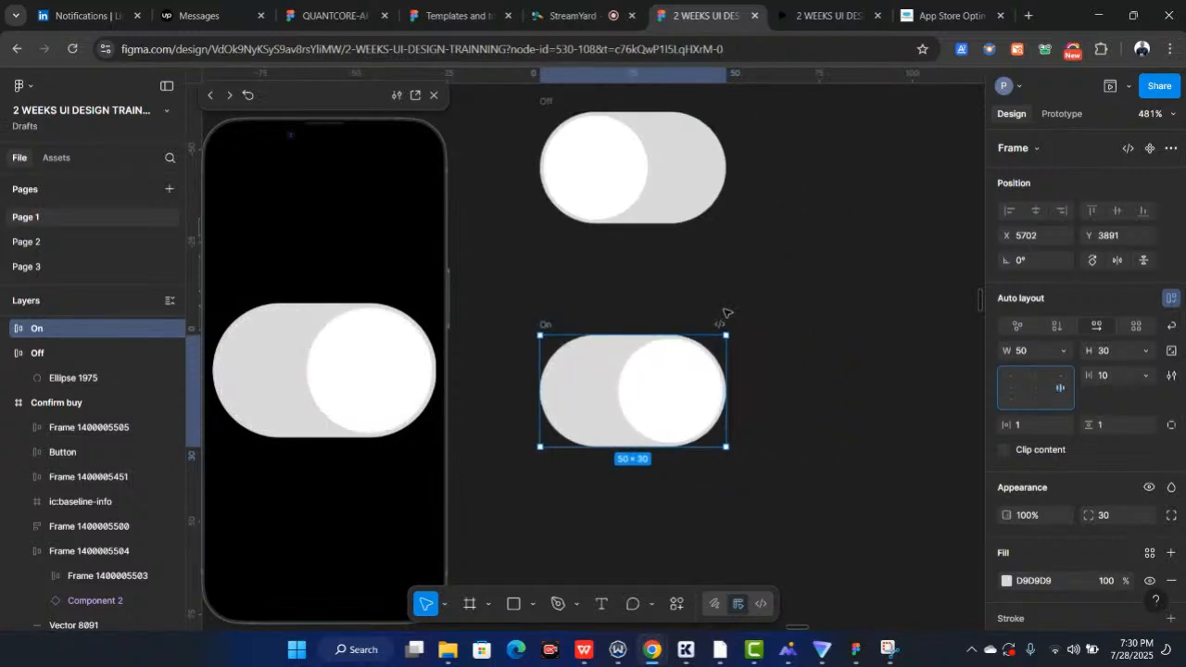
pyautogui.scroll(-5, 727, 313)
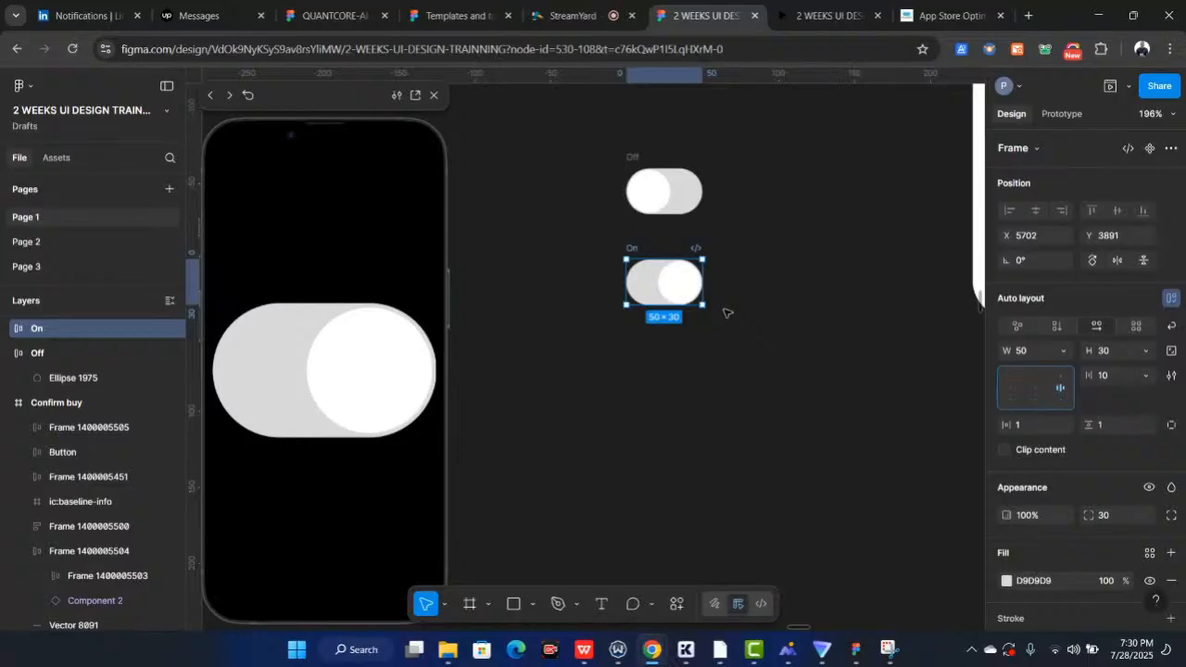
pyautogui.scroll(-2, 726, 314)
pyautogui.scroll(3, 741, 269)
pyautogui.click(756, 219)
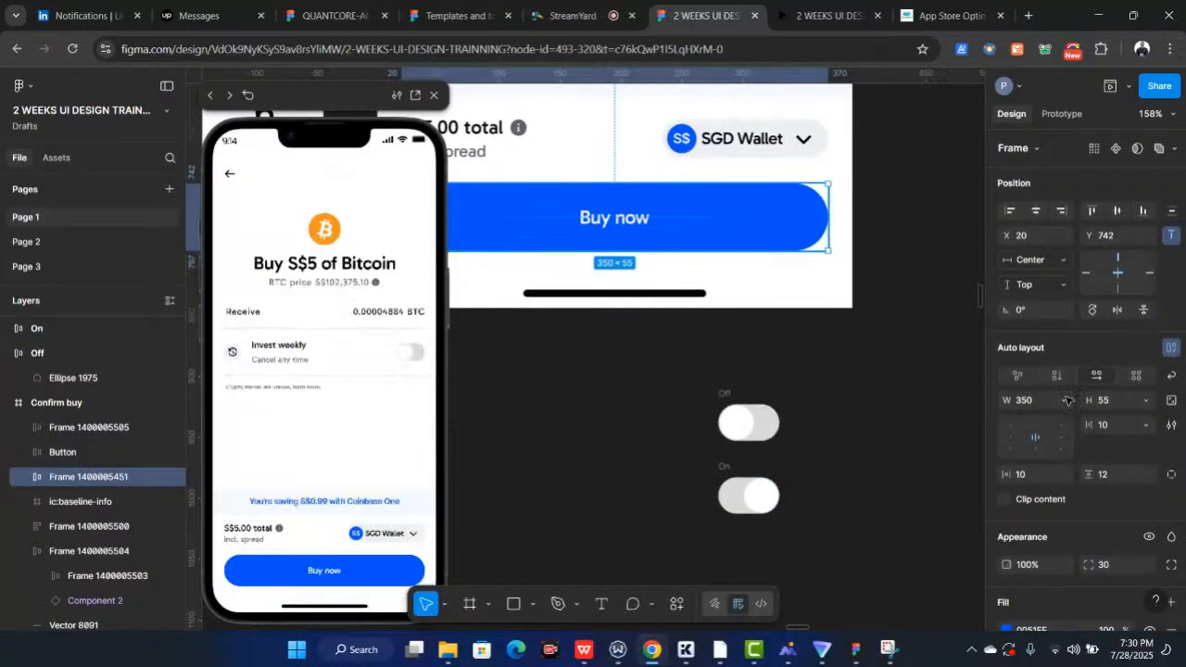
pyautogui.scroll(-4, 1065, 397)
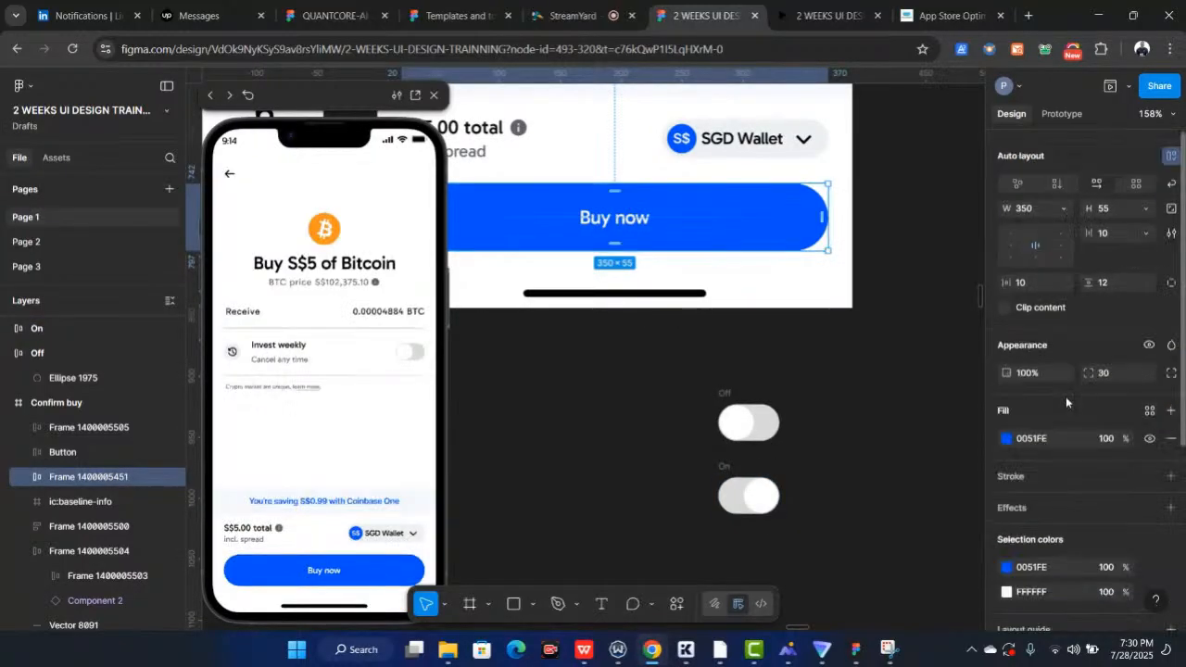
pyautogui.click(1052, 354)
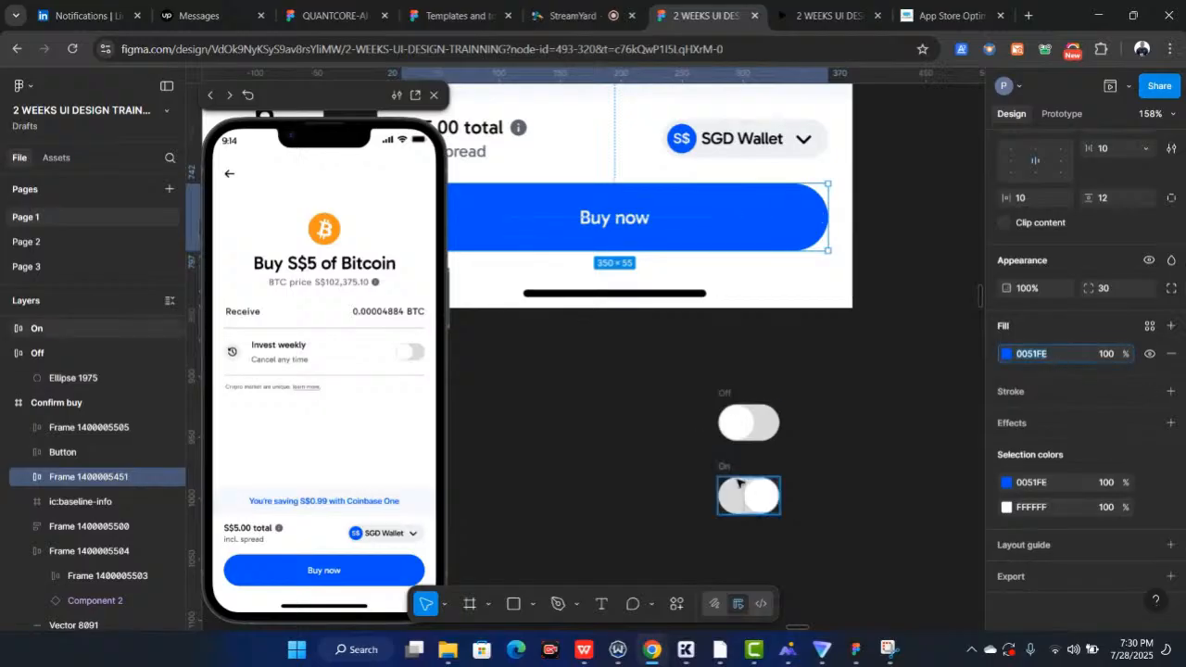
pyautogui.scroll(-2, 748, 488)
pyautogui.scroll(4, 749, 391)
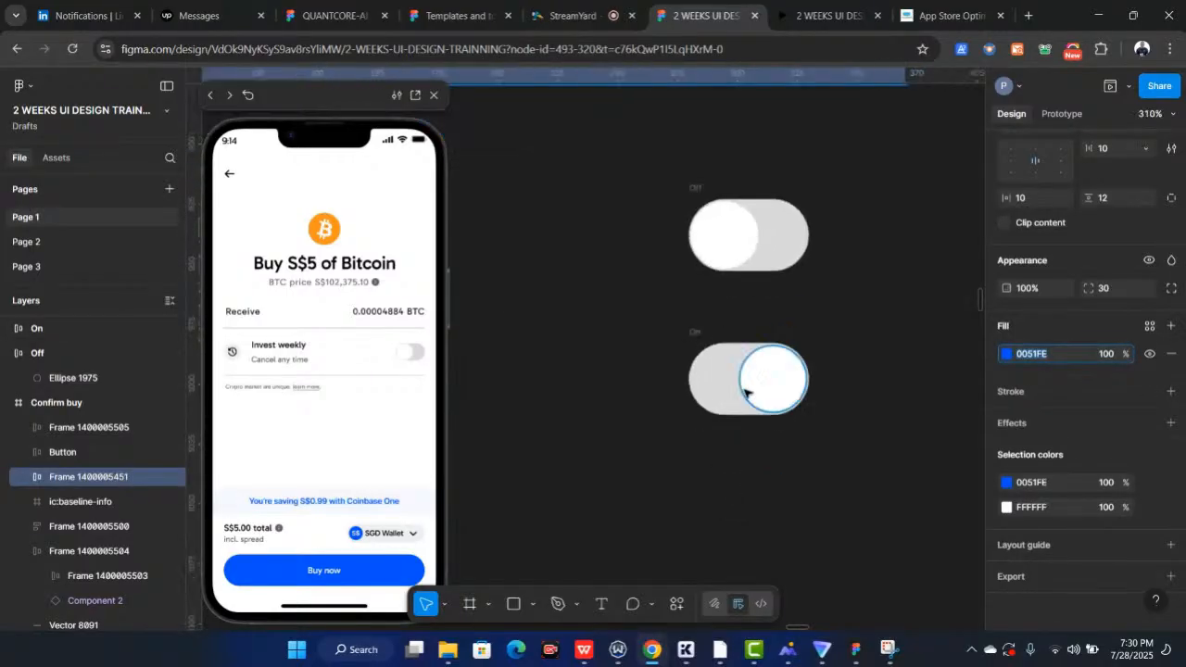
pyautogui.scroll(4, 749, 392)
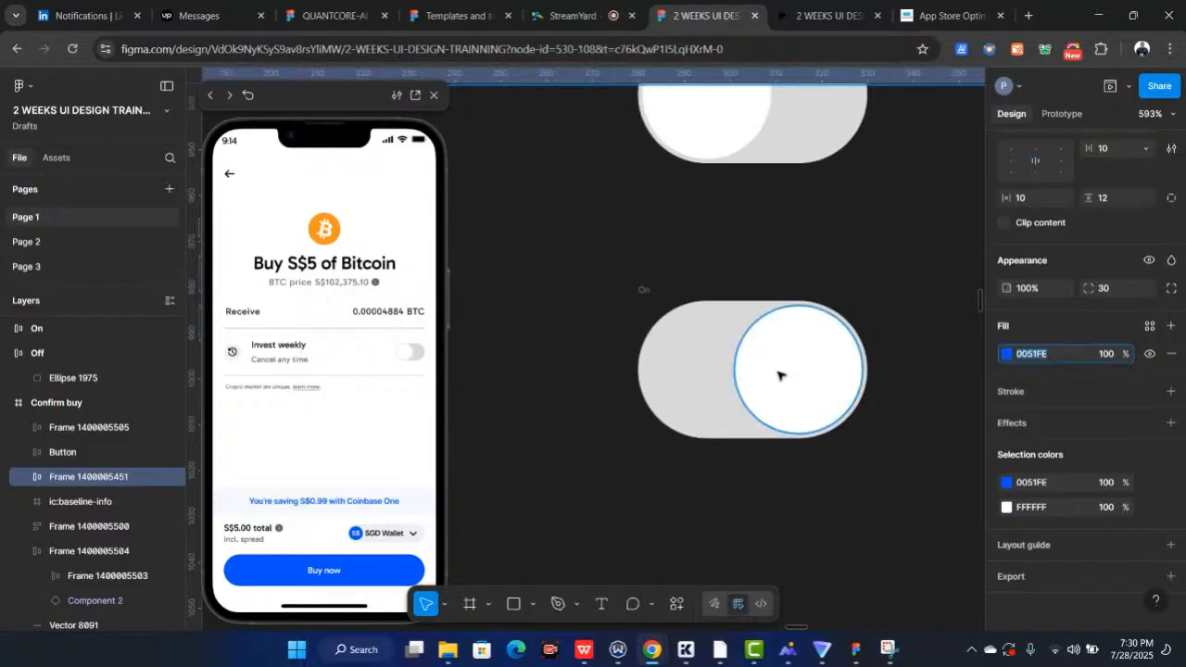
pyautogui.click(777, 374)
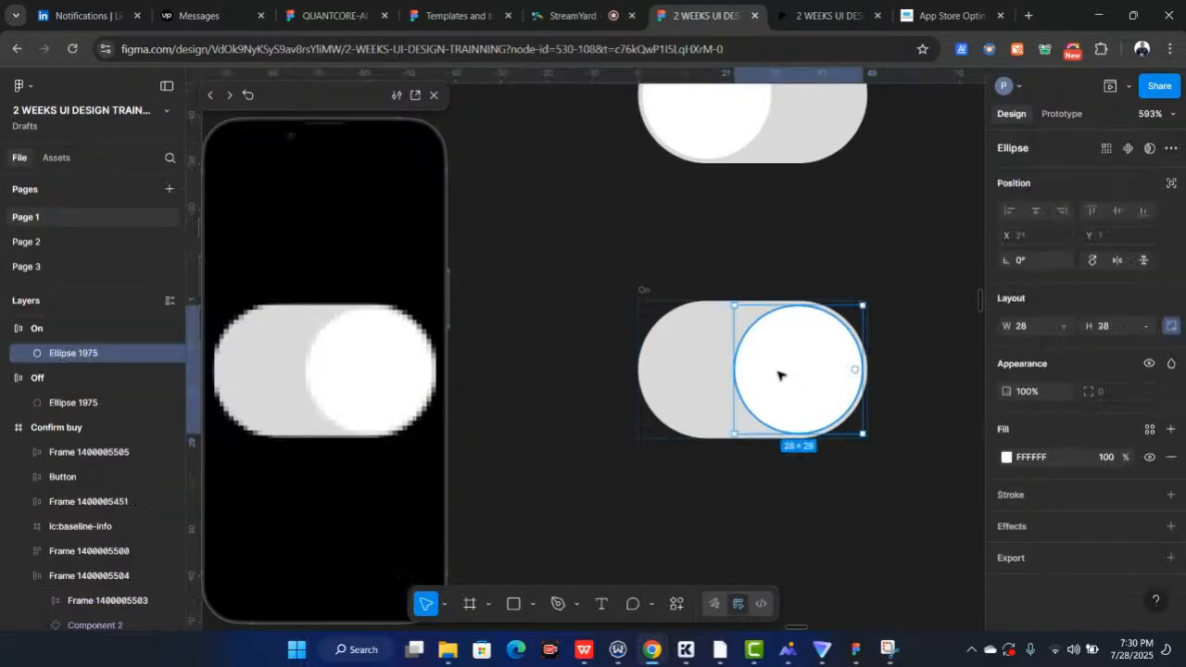
pyautogui.click(1056, 459)
pyautogui.write('0051FE')
pyautogui.press('Return')
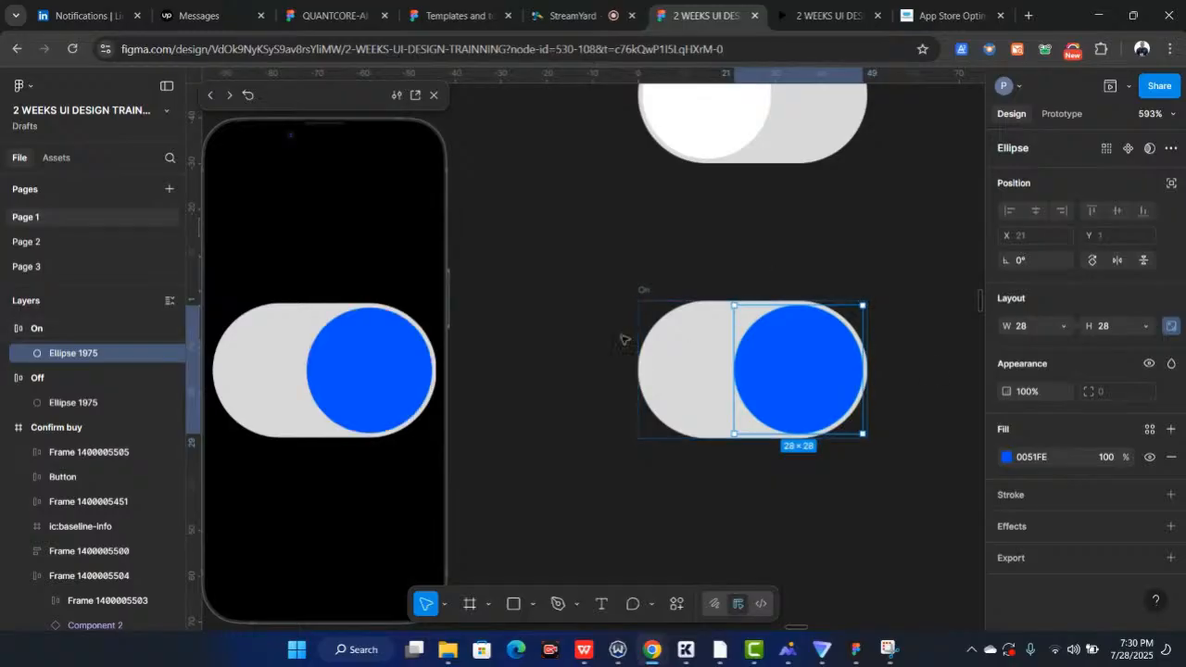
# Set the On toggle's track fill to D0E1FF, taken from the Transfer button's light blue
pyautogui.scroll(-5, 625, 337)
pyautogui.scroll(-5, 624, 339)
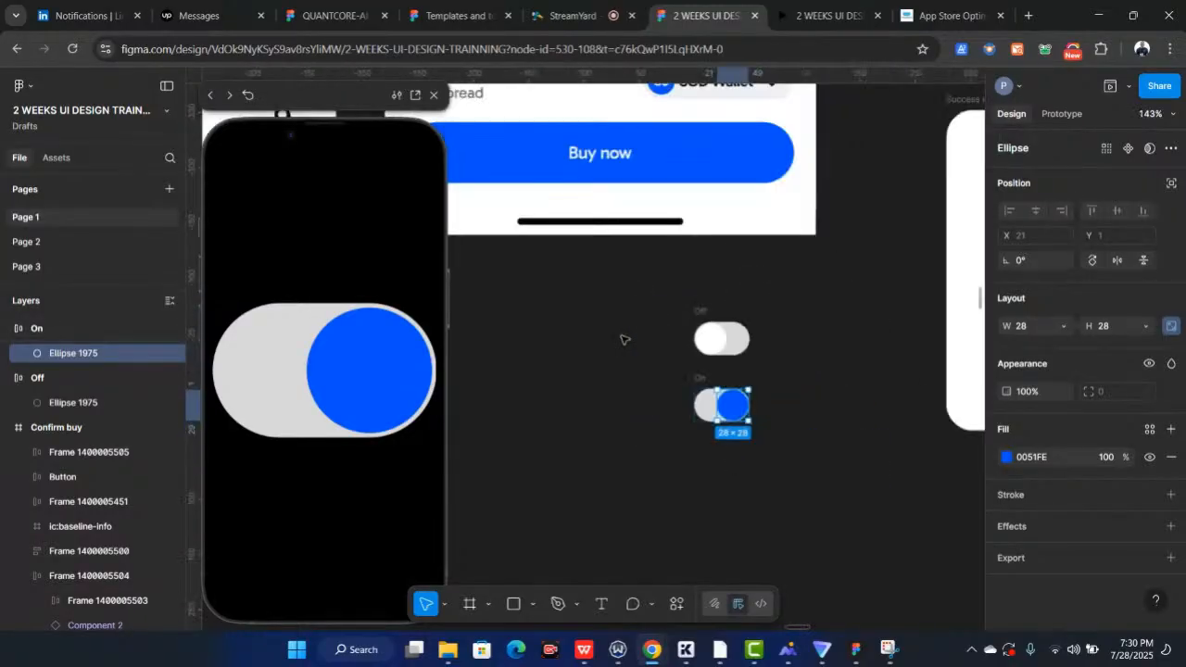
pyautogui.scroll(-2, 624, 339)
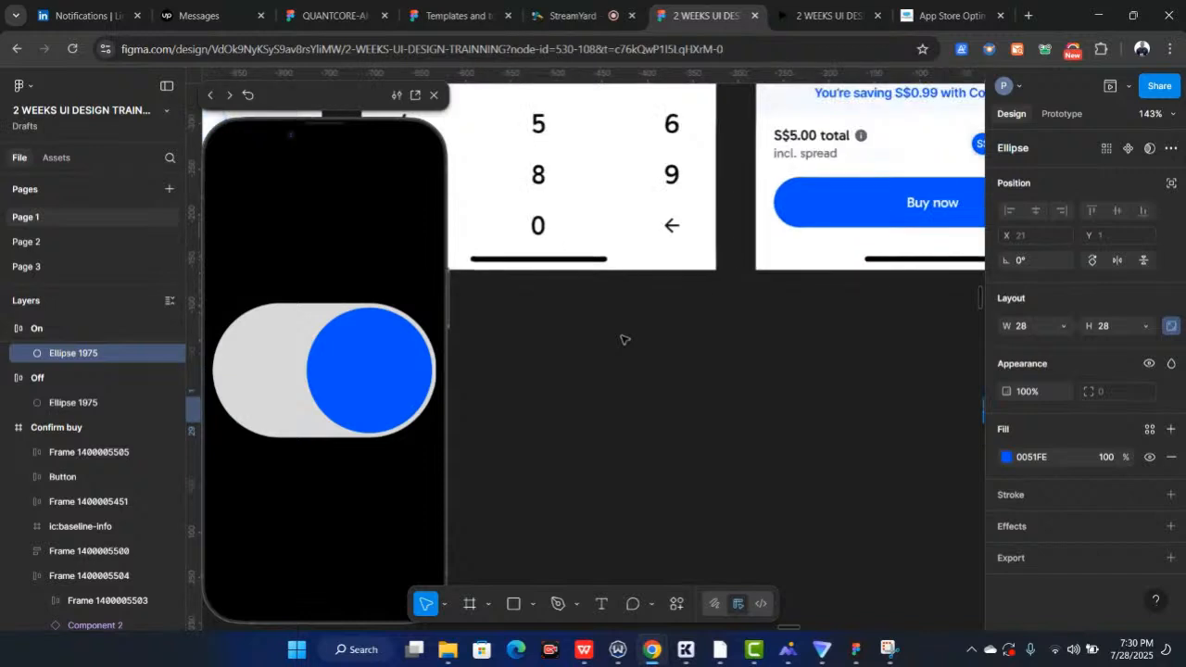
pyautogui.scroll(-2, 624, 340)
pyautogui.hscroll(-4, 649, 315)
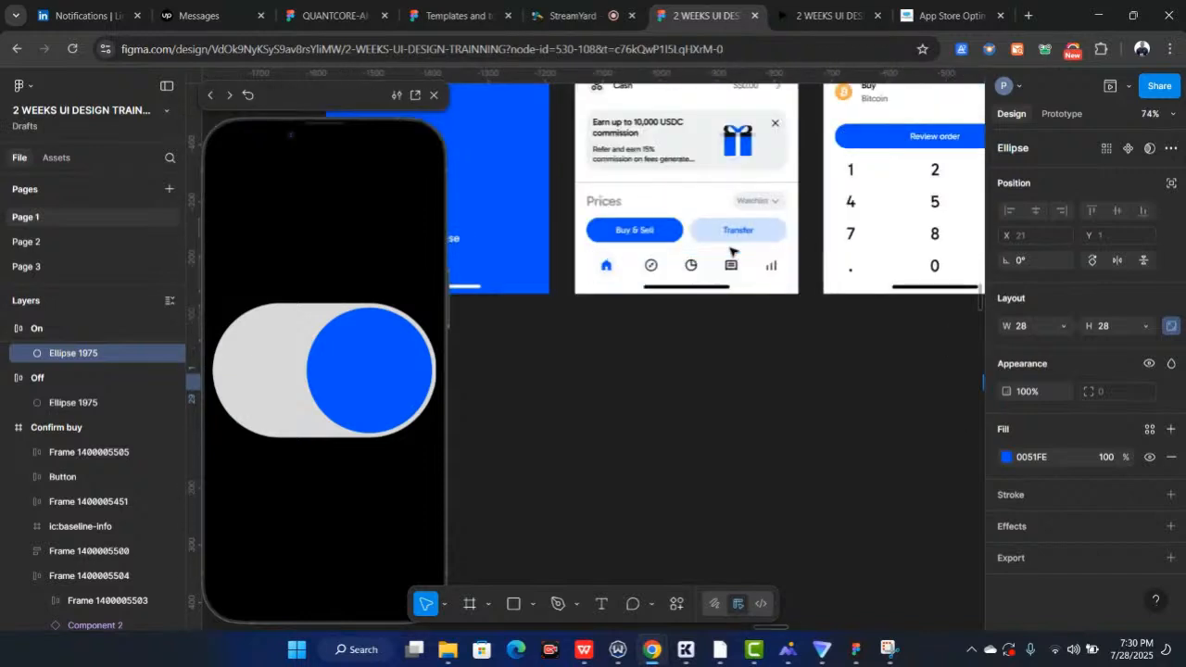
pyautogui.scroll(5, 732, 251)
pyautogui.click(671, 206)
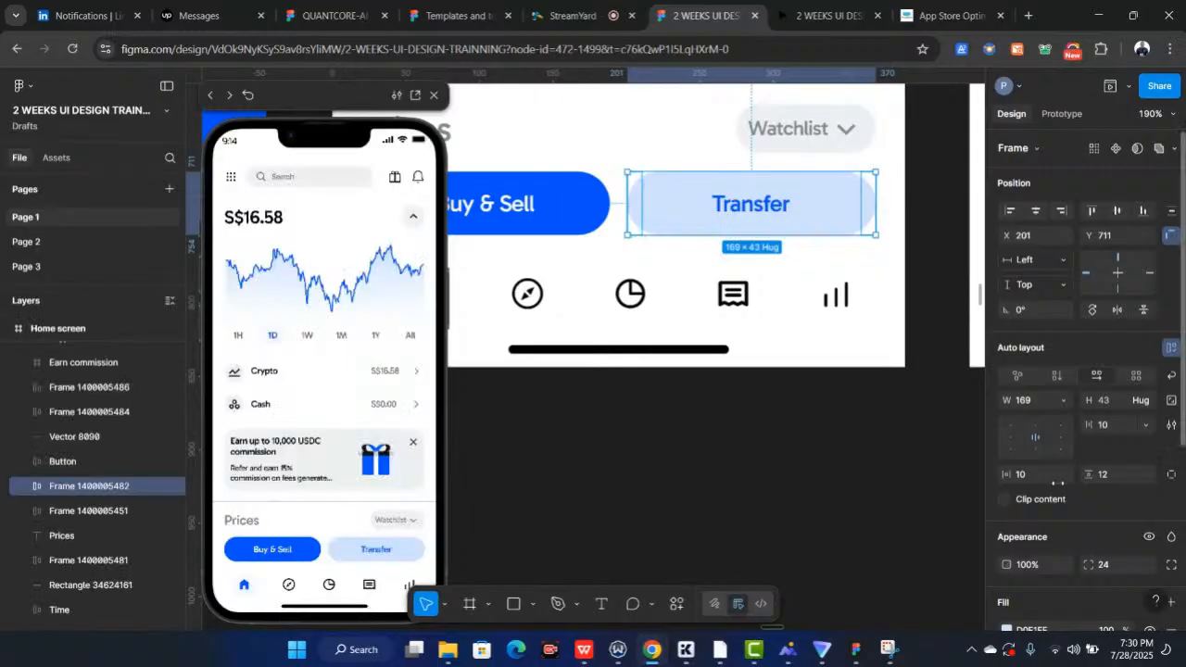
pyautogui.scroll(-5, 1057, 482)
pyautogui.click(1037, 353)
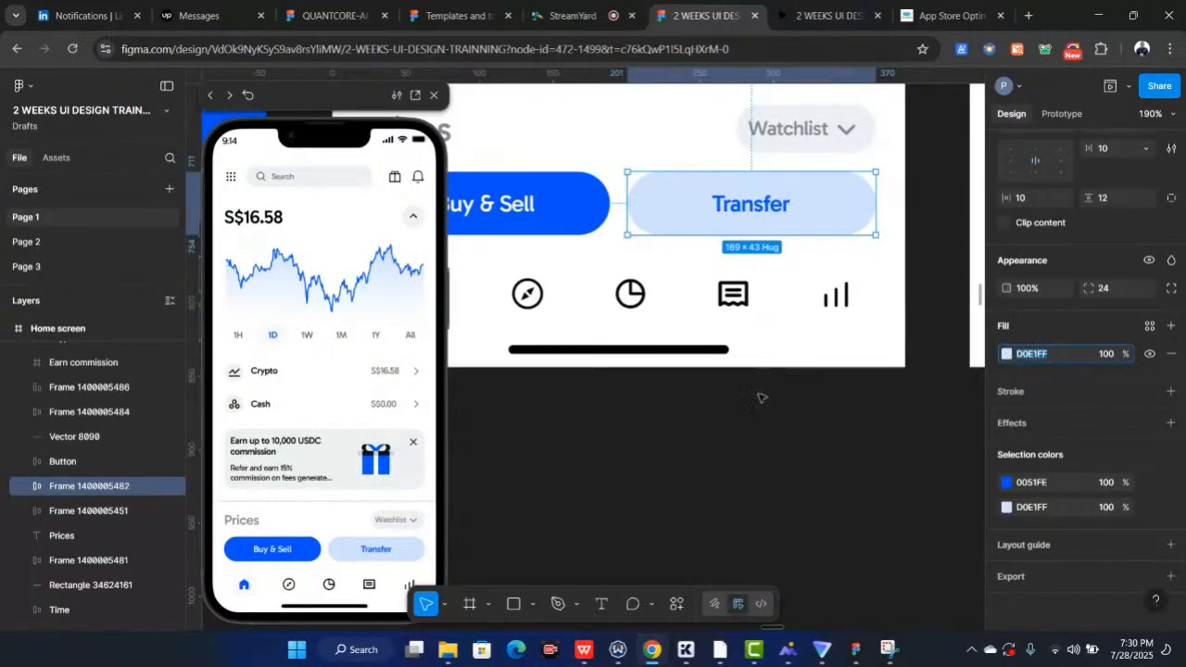
pyautogui.click(762, 443)
pyautogui.scroll(-3, 762, 442)
pyautogui.hscroll(1, 762, 443)
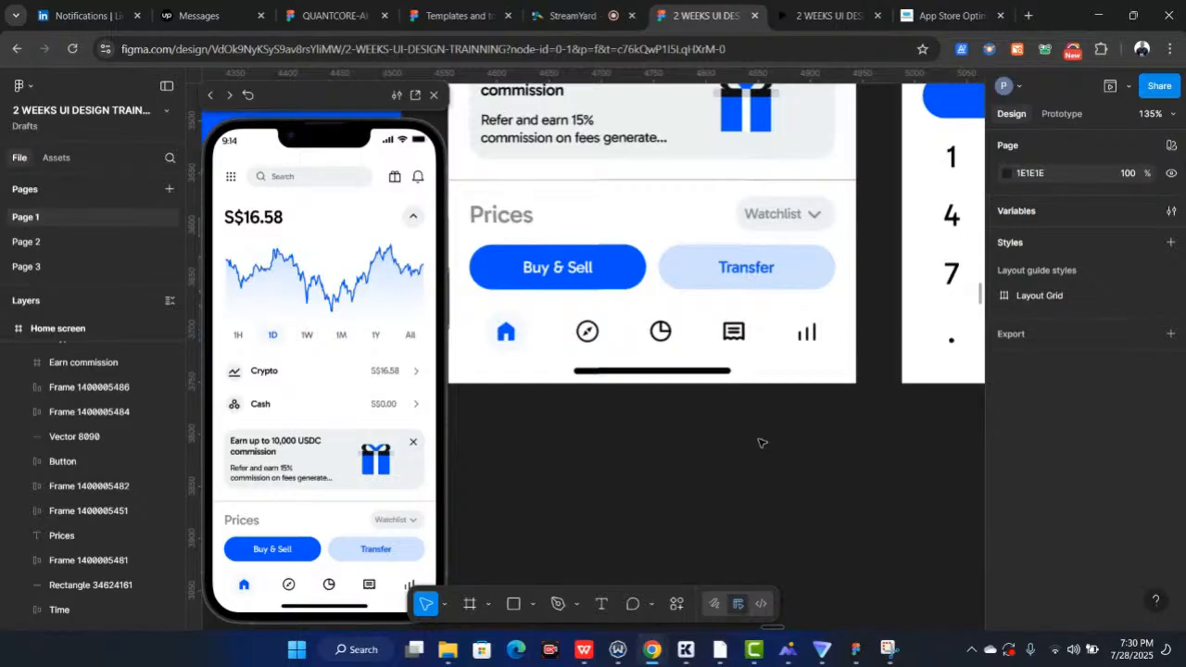
pyautogui.scroll(-3, 762, 442)
pyautogui.hscroll(5, 761, 443)
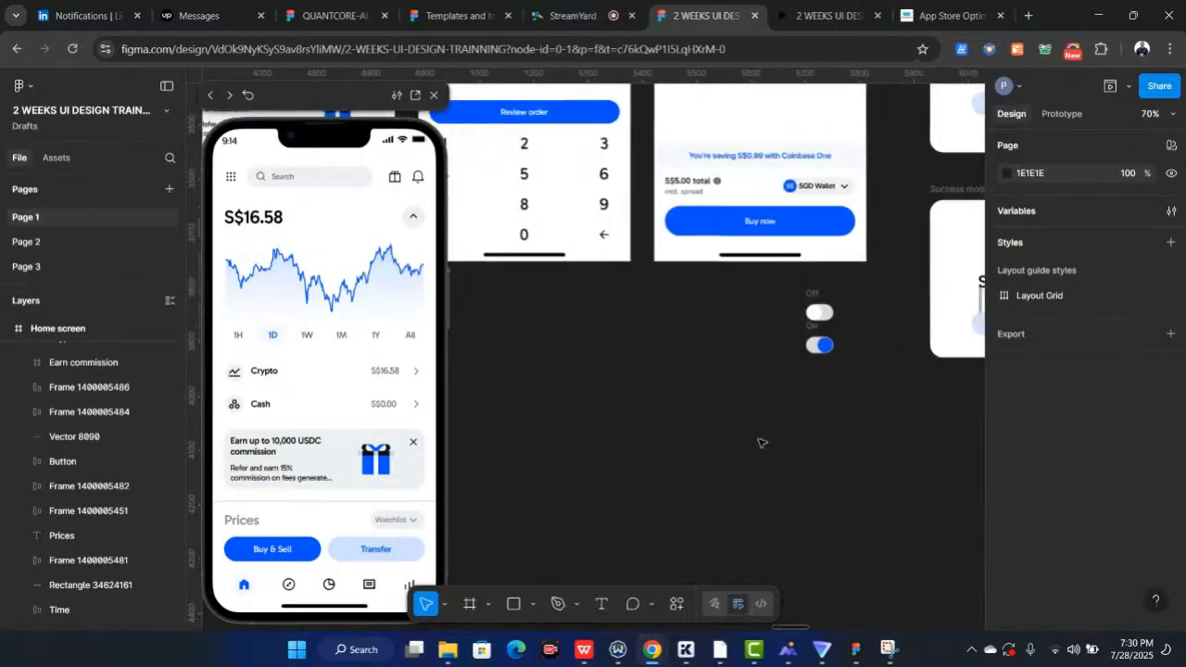
pyautogui.hscroll(3, 762, 443)
pyautogui.scroll(10, 783, 352)
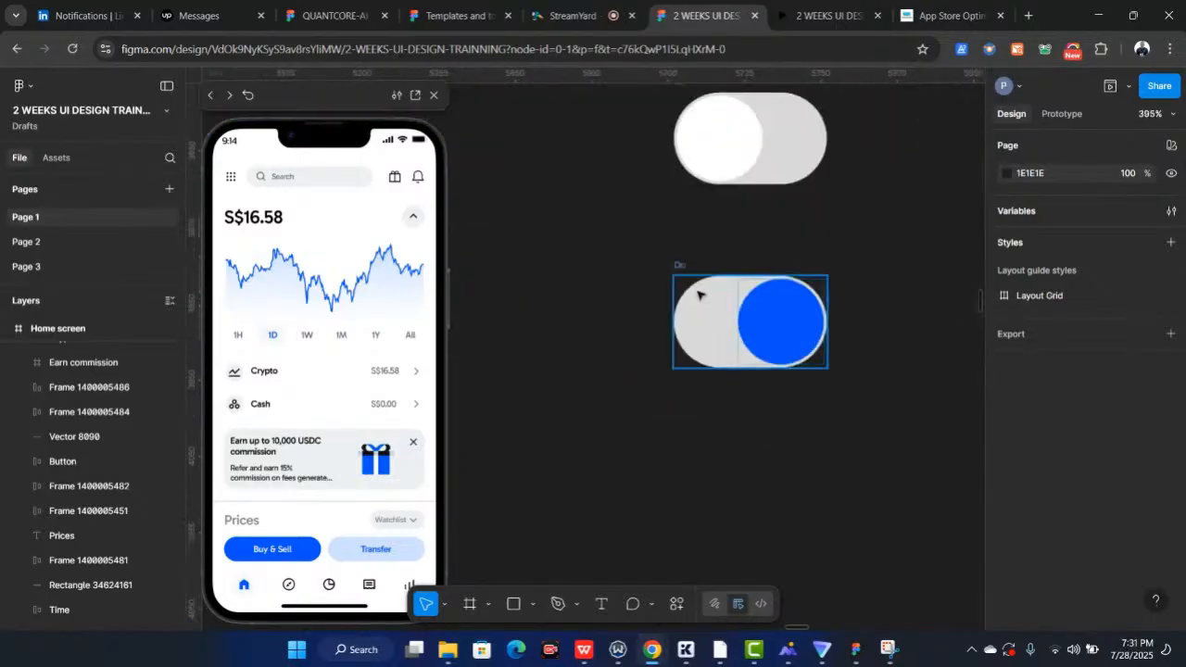
pyautogui.click(696, 295)
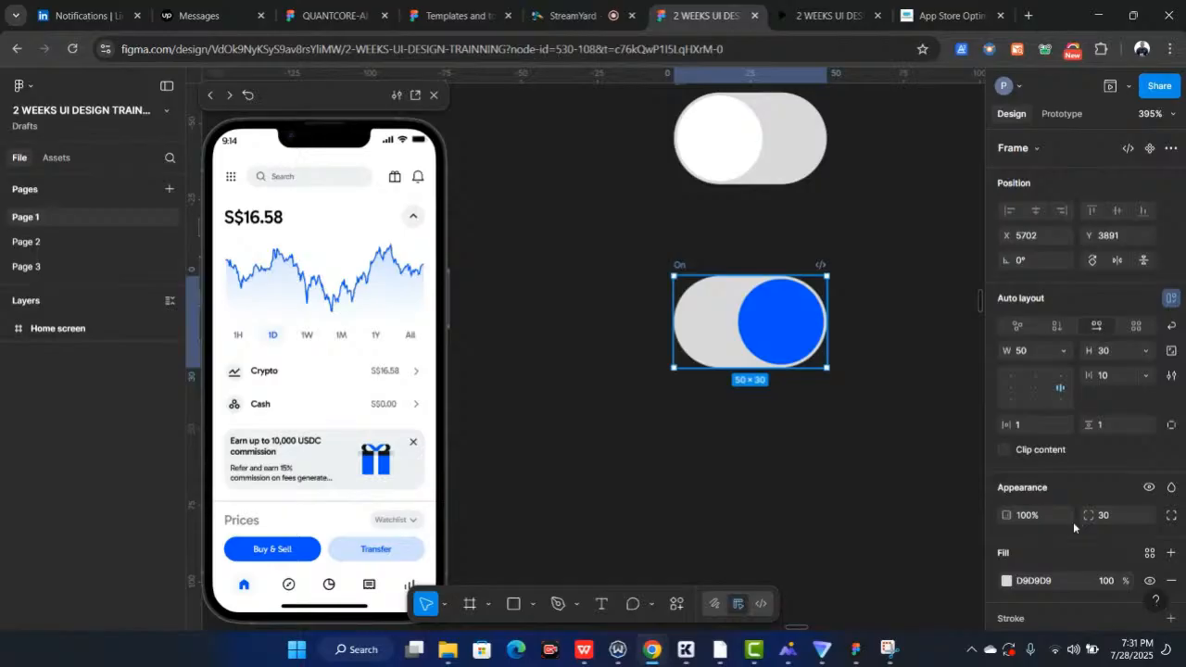
pyautogui.scroll(-3, 1067, 532)
pyautogui.click(1050, 420)
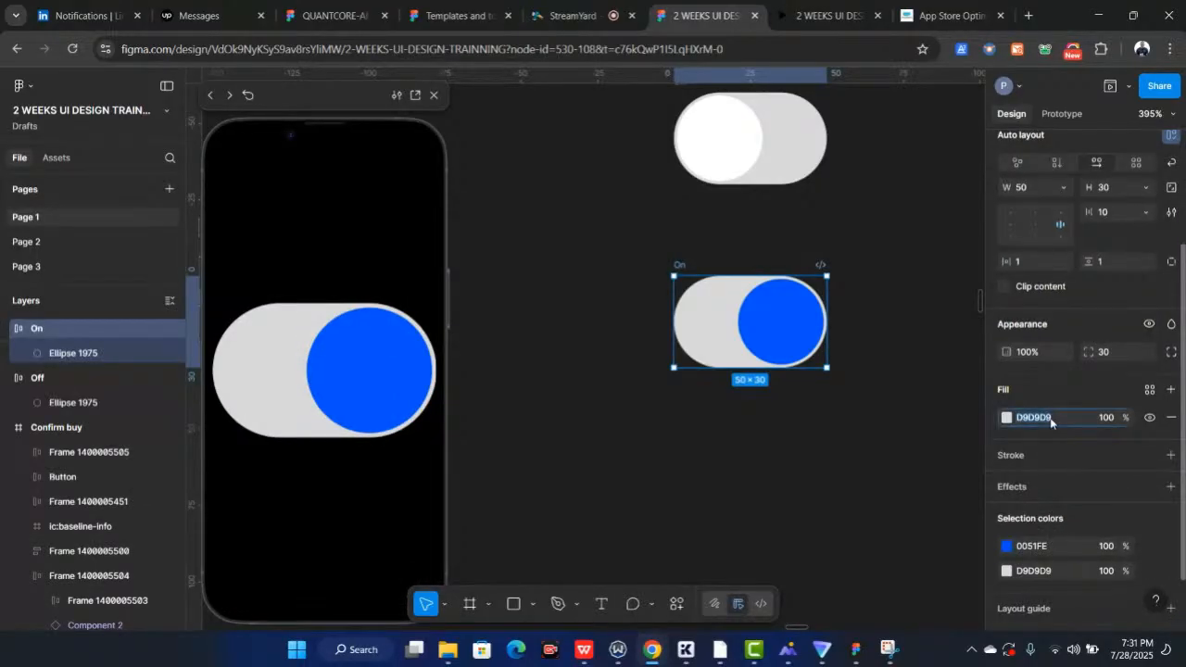
pyautogui.press('Return')
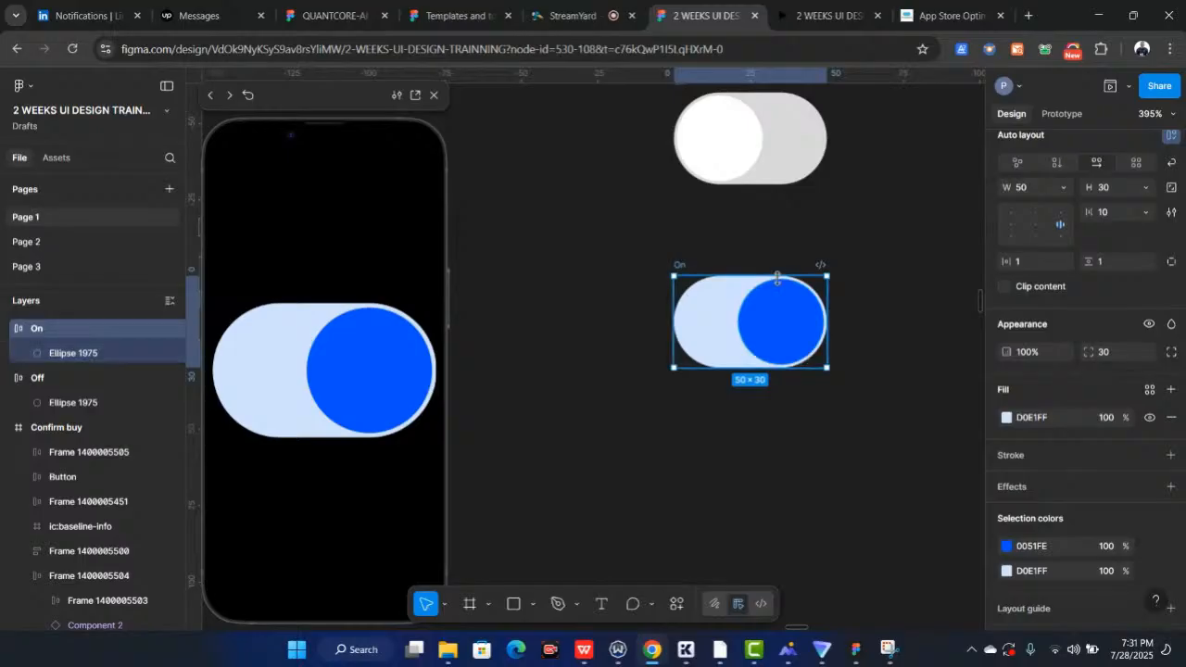
# Select both the Off and On toggles and combine them into a component set
pyautogui.scroll(2, 750, 180)
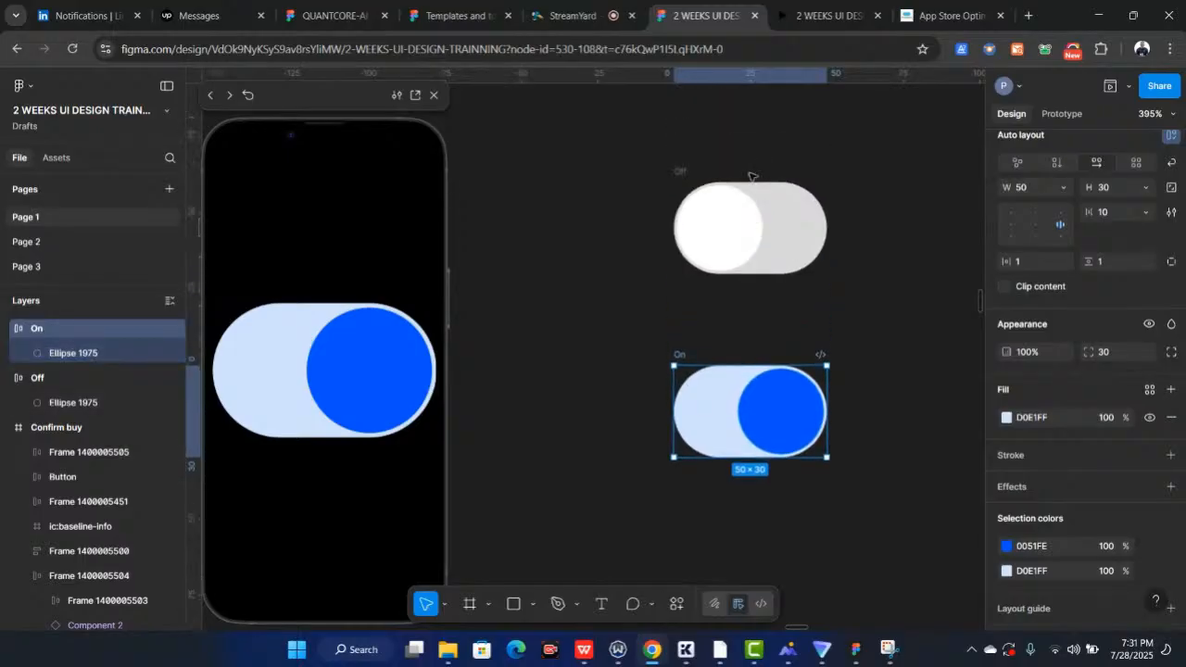
pyautogui.keyDown('ctrl'); pyautogui.scroll(-3, 708, 197); pyautogui.keyUp('ctrl')
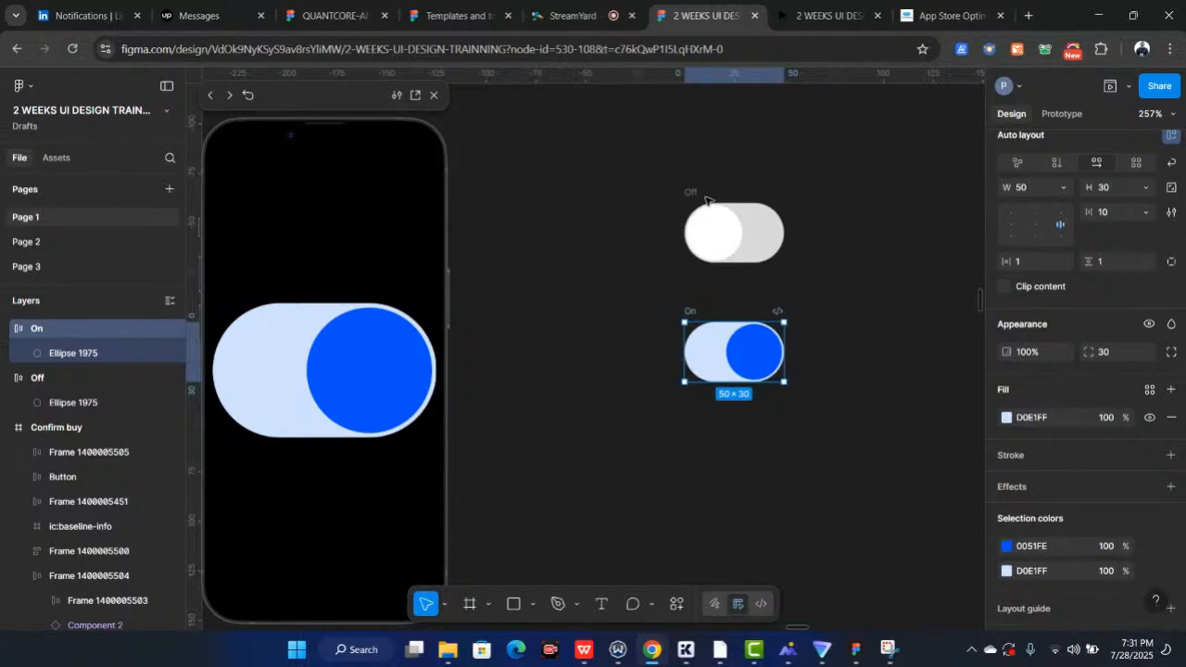
pyautogui.click(630, 163)
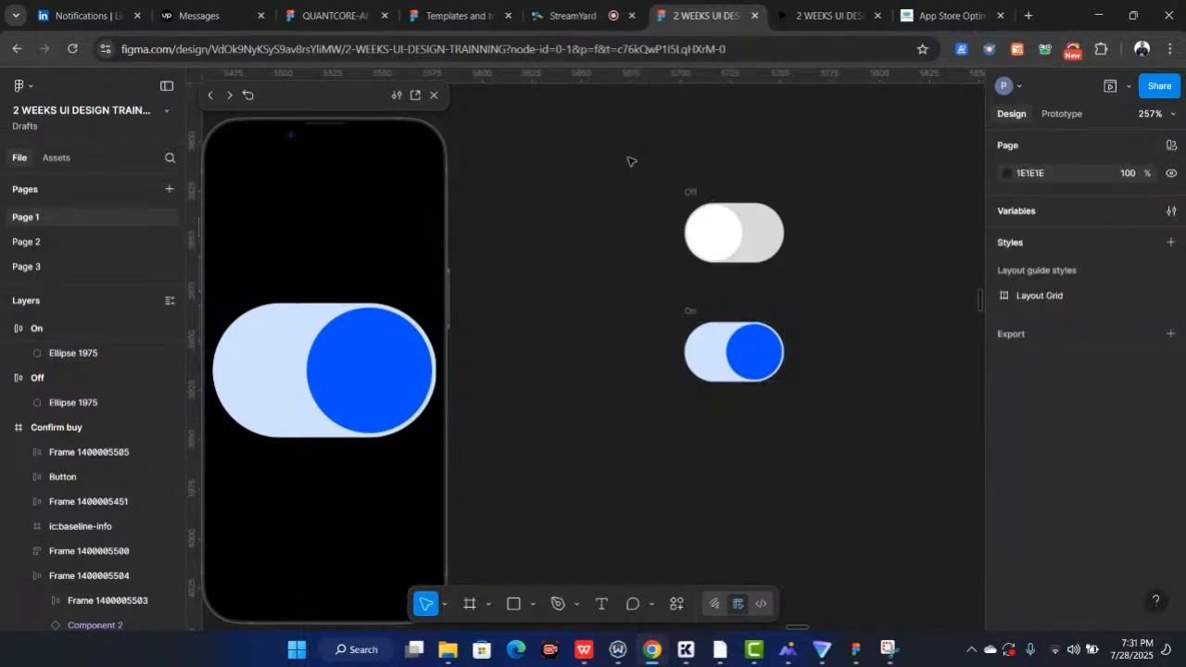
pyautogui.moveTo(630, 161); pyautogui.dragTo(754, 257)
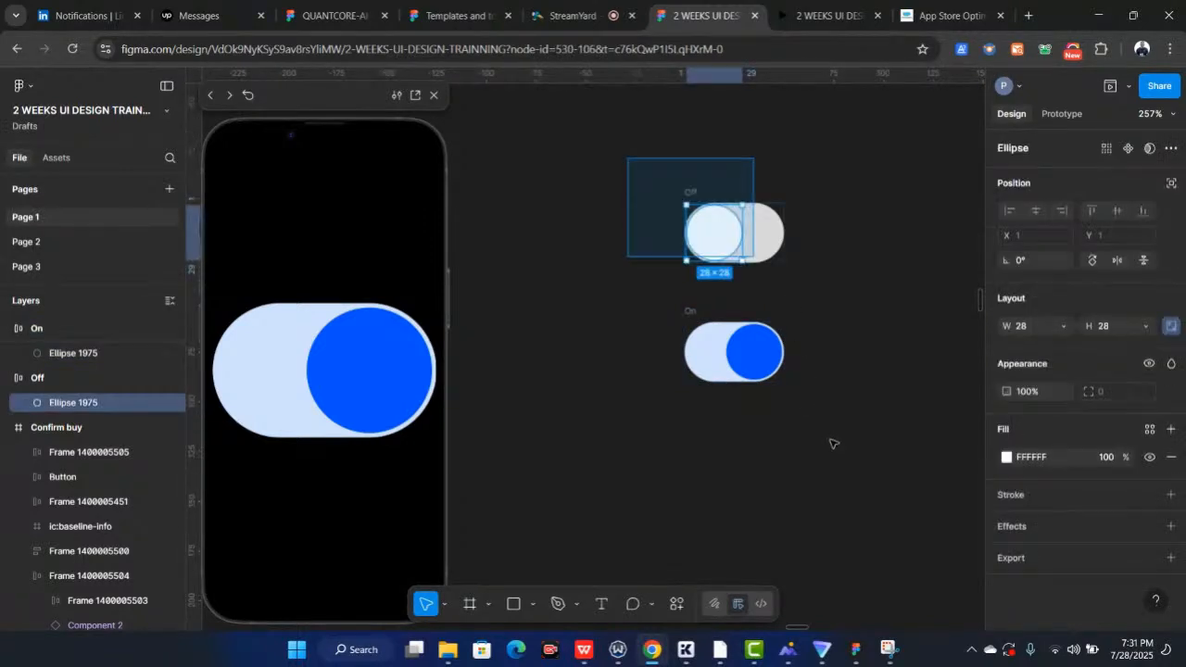
pyautogui.moveTo(831, 444); pyautogui.dragTo(838, 454)
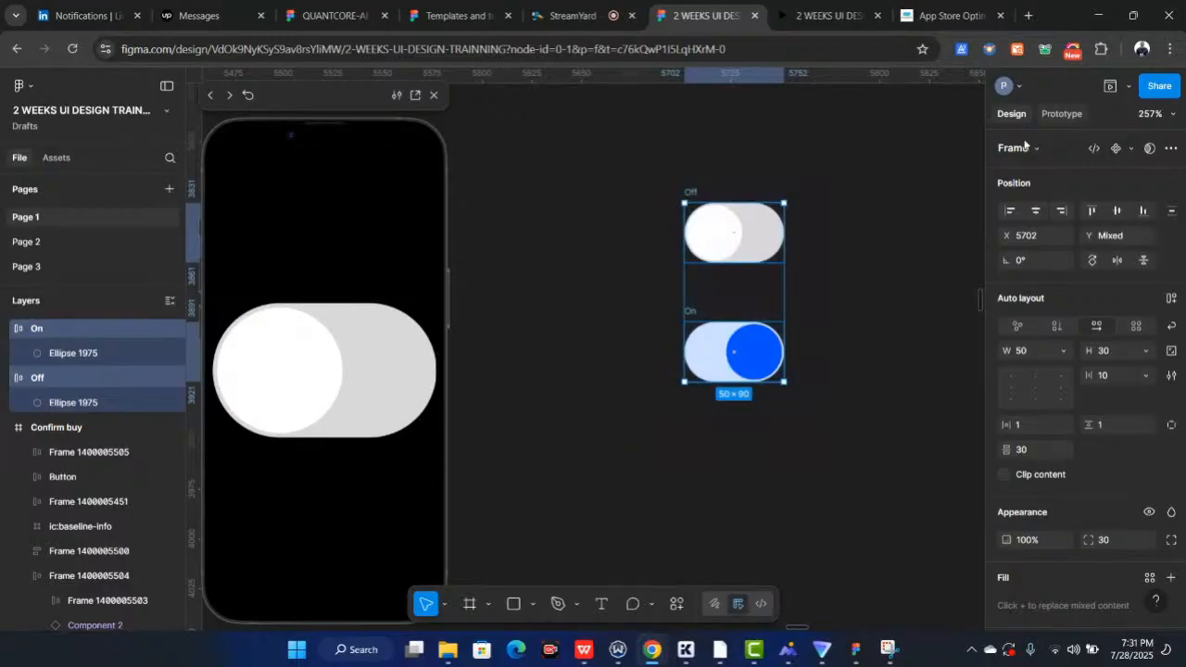
pyautogui.click(1131, 149)
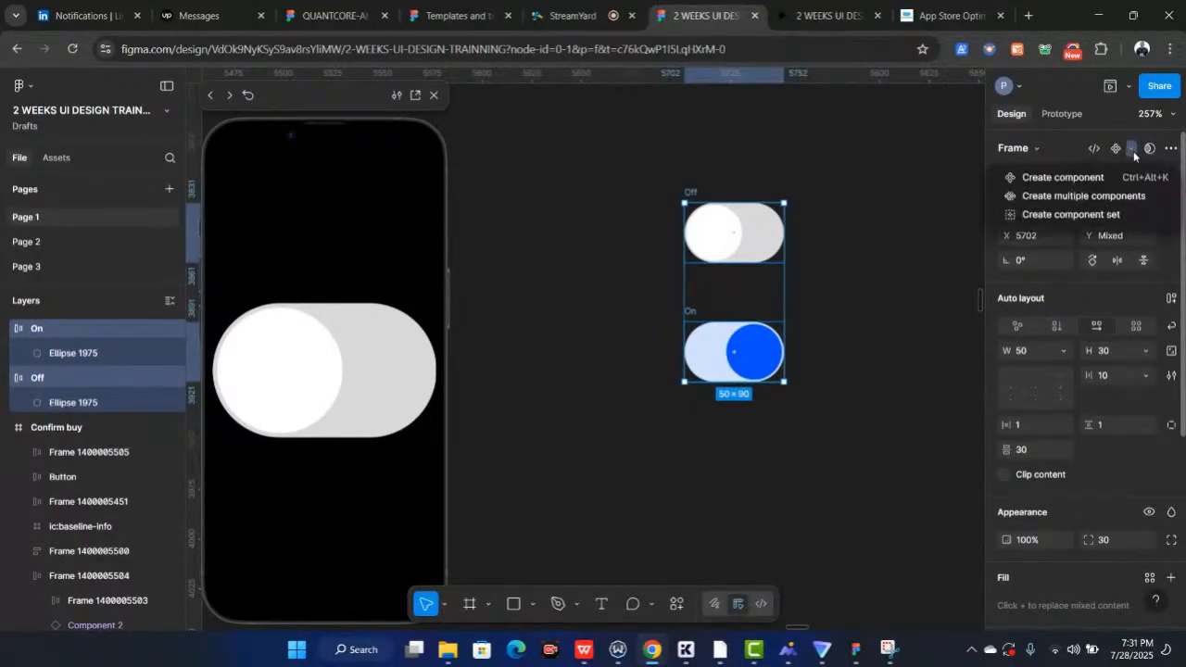
pyautogui.click(1050, 218)
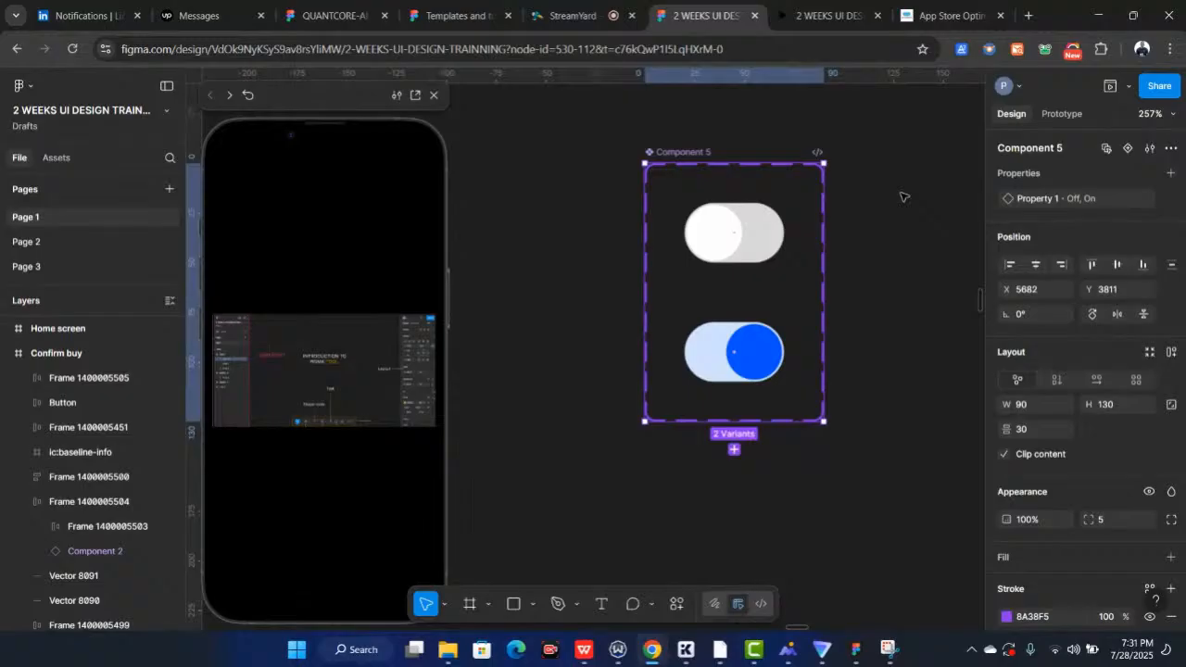
# Prototype the Off variant's knob to change to the On variant on tap with a Dissolve animation
pyautogui.click(1063, 114)
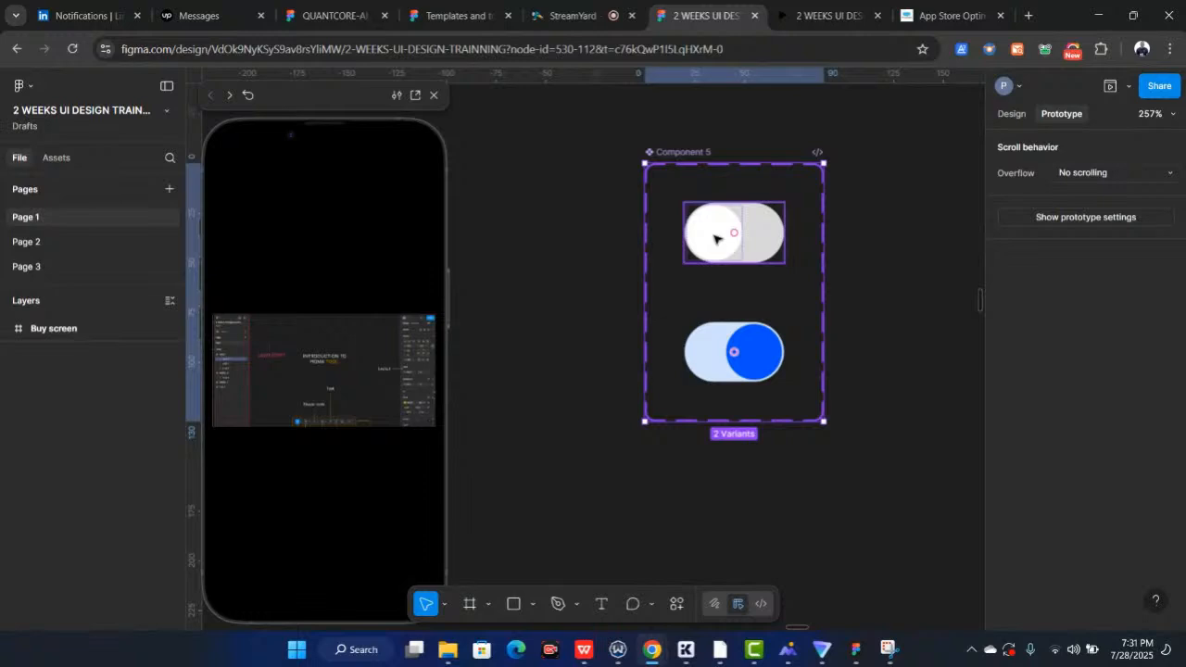
pyautogui.doubleClick(714, 239)
pyautogui.scroll(3, 711, 269)
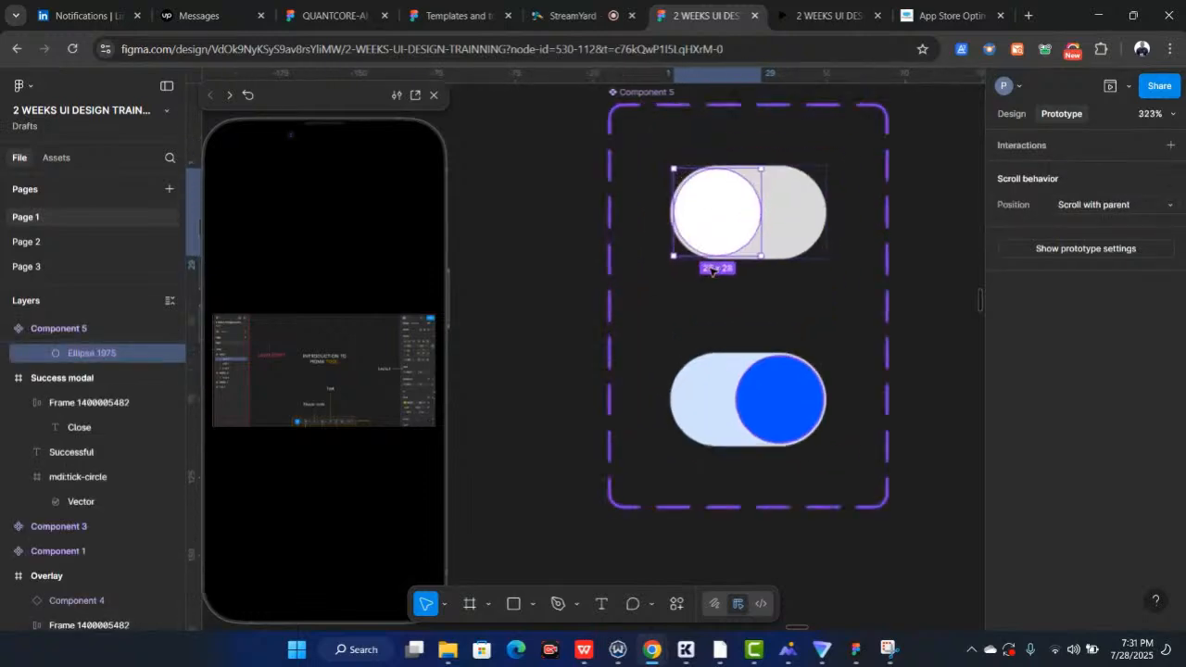
pyautogui.scroll(3, 711, 269)
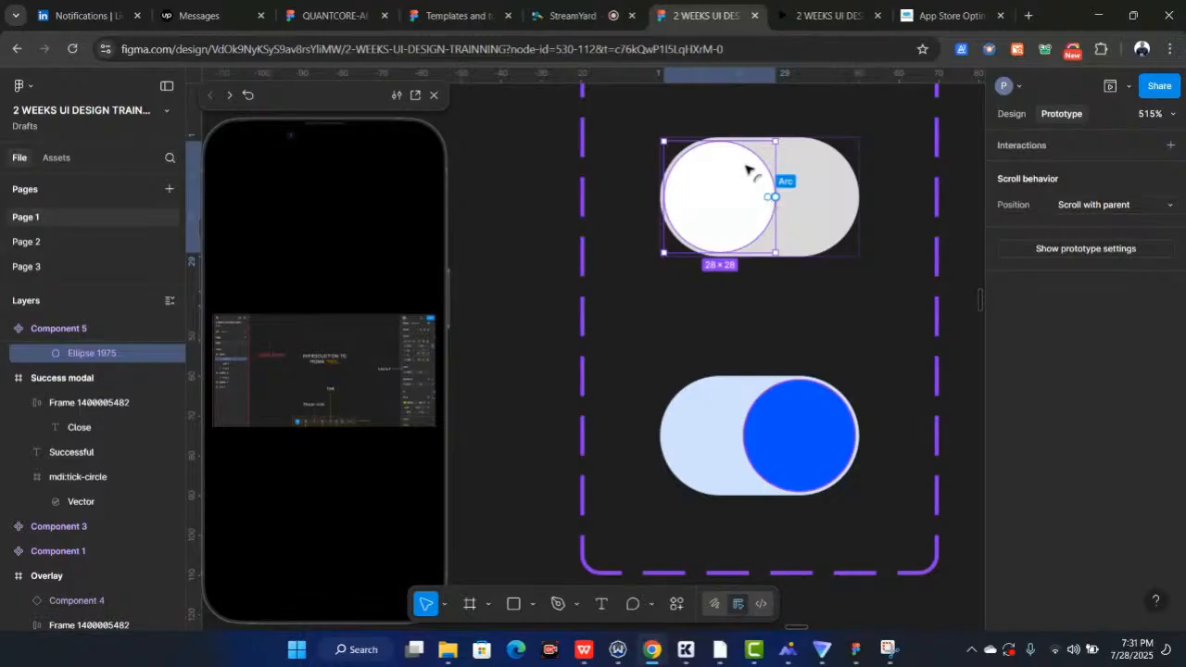
pyautogui.moveTo(720, 254); pyautogui.dragTo(759, 383)
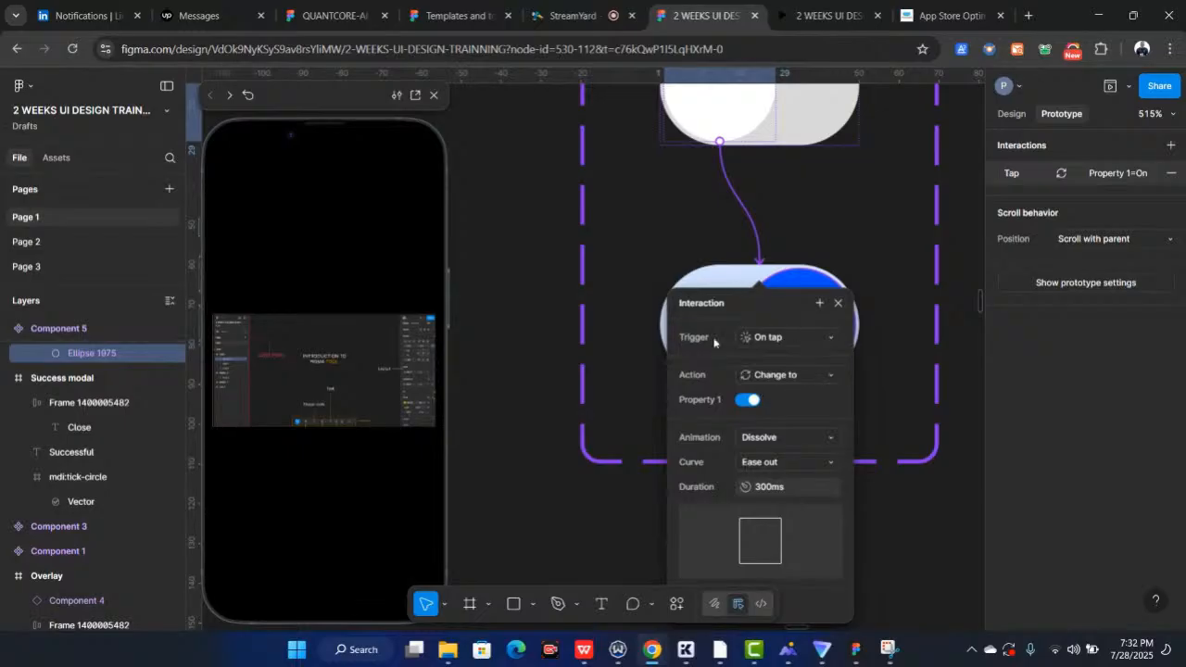
pyautogui.click(617, 302)
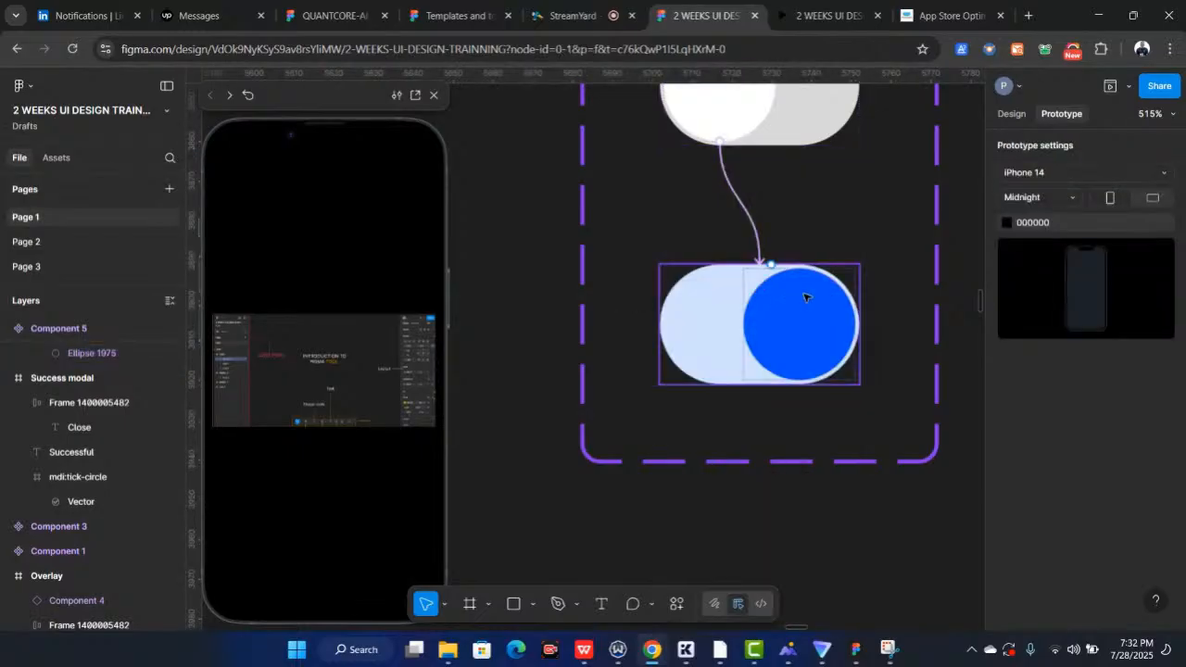
# Prototype the On variant's knob to change back to the Off variant on tap with a Dissolve animation
pyautogui.click(804, 297)
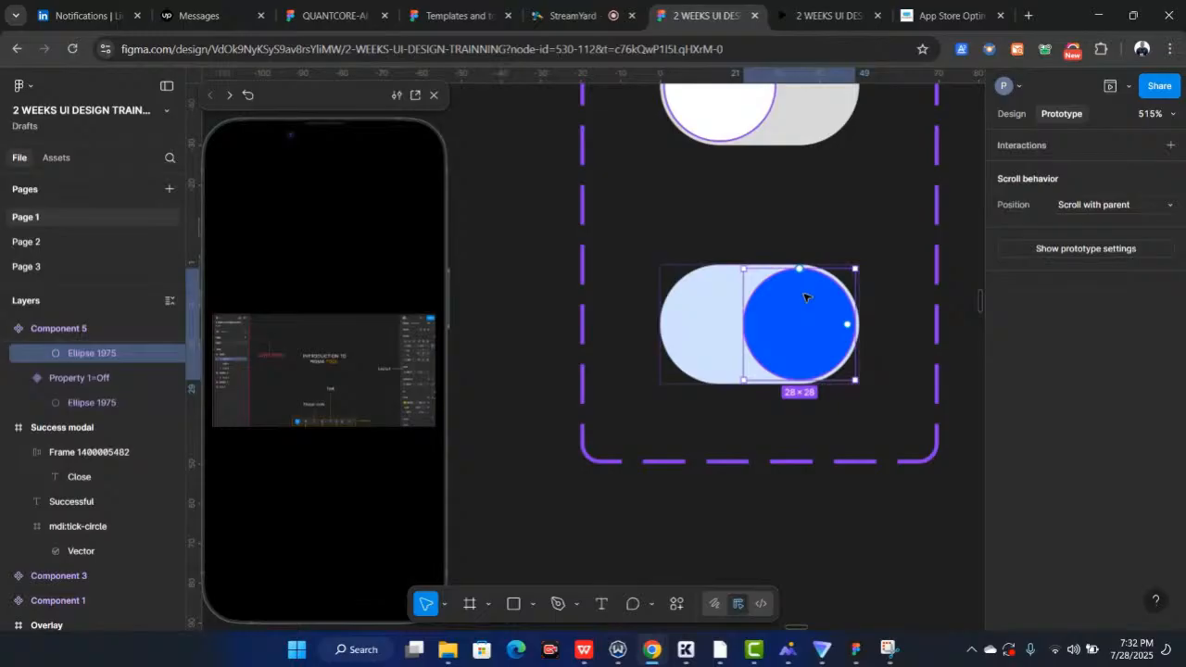
pyautogui.scroll(3, 804, 297)
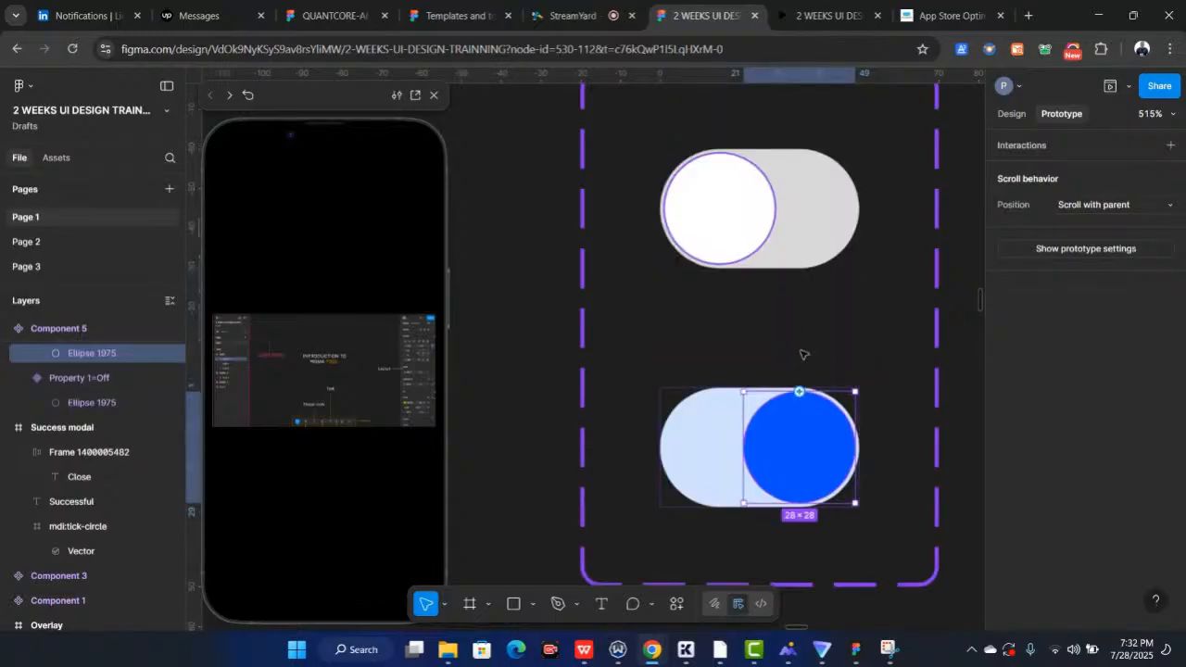
pyautogui.moveTo(799, 391); pyautogui.dragTo(765, 258)
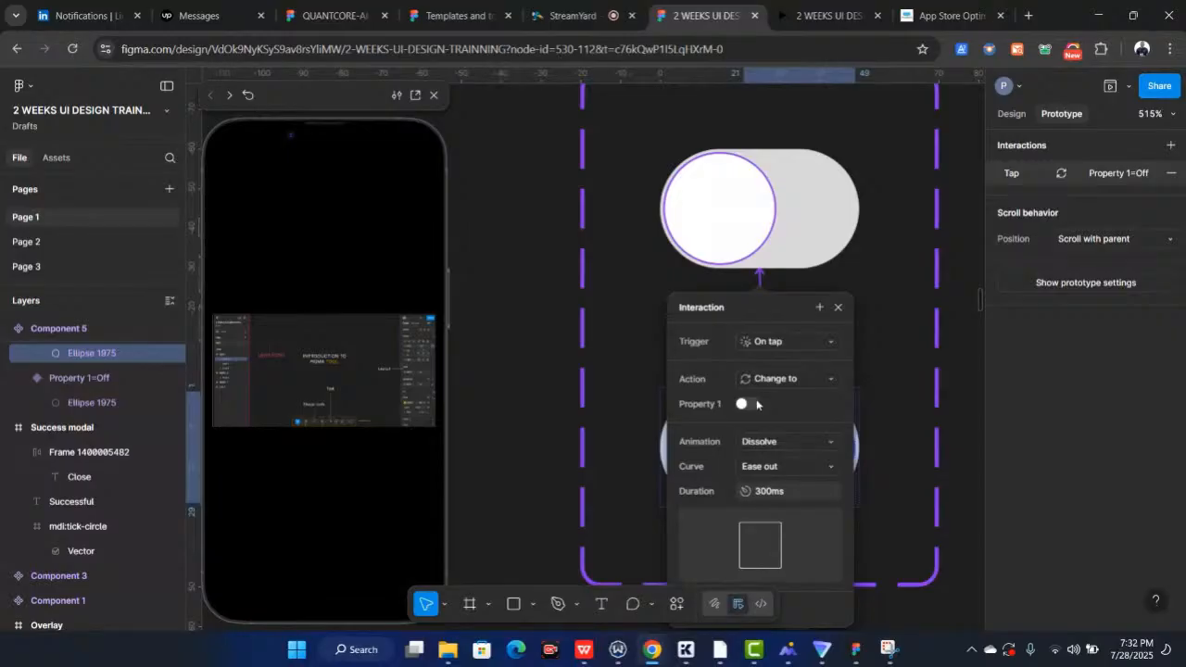
pyautogui.click(561, 289)
pyautogui.scroll(-5, 561, 289)
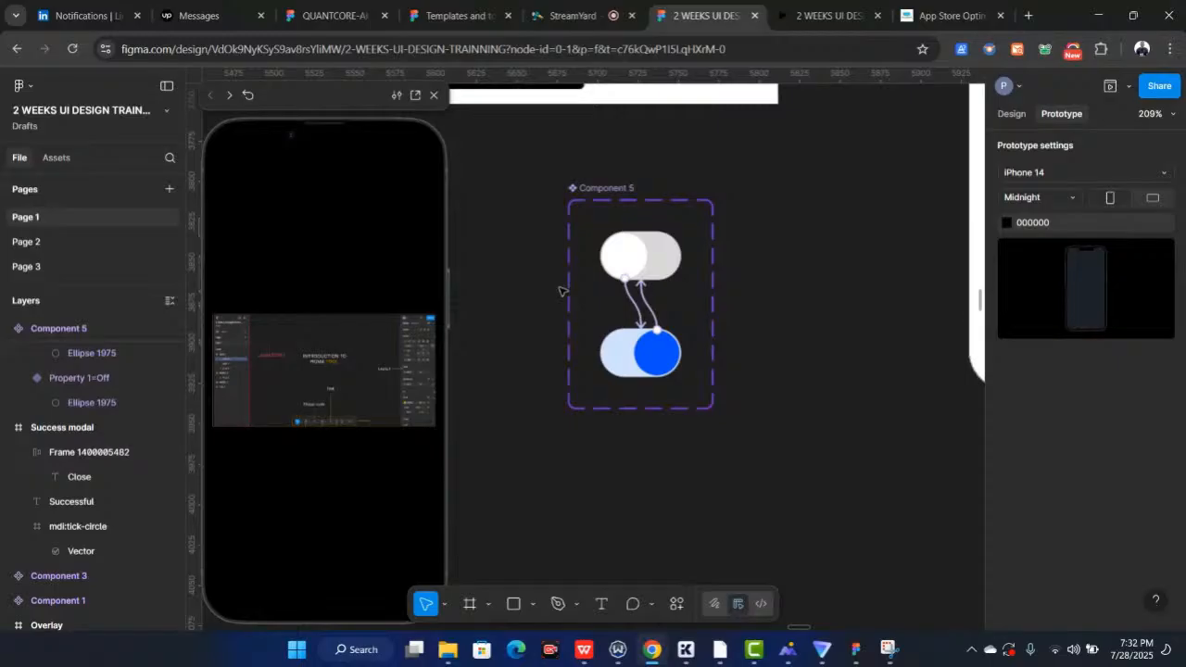
# Drag an instance of the toggle component out beside the component set
pyautogui.click(1012, 113)
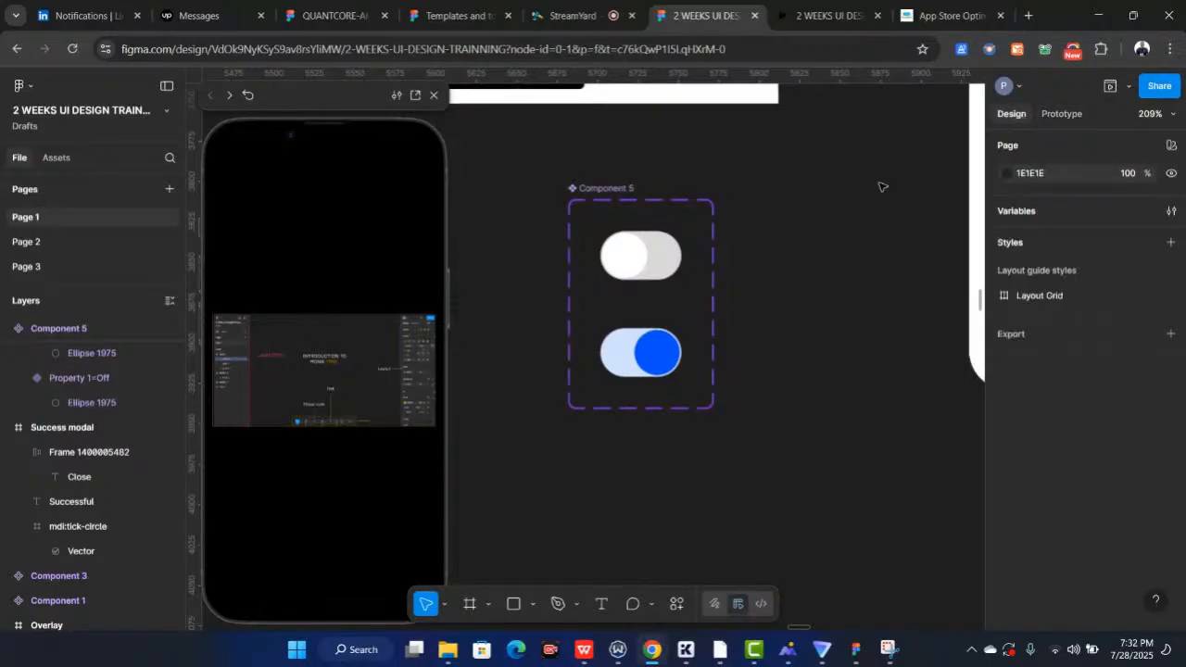
pyautogui.click(673, 254)
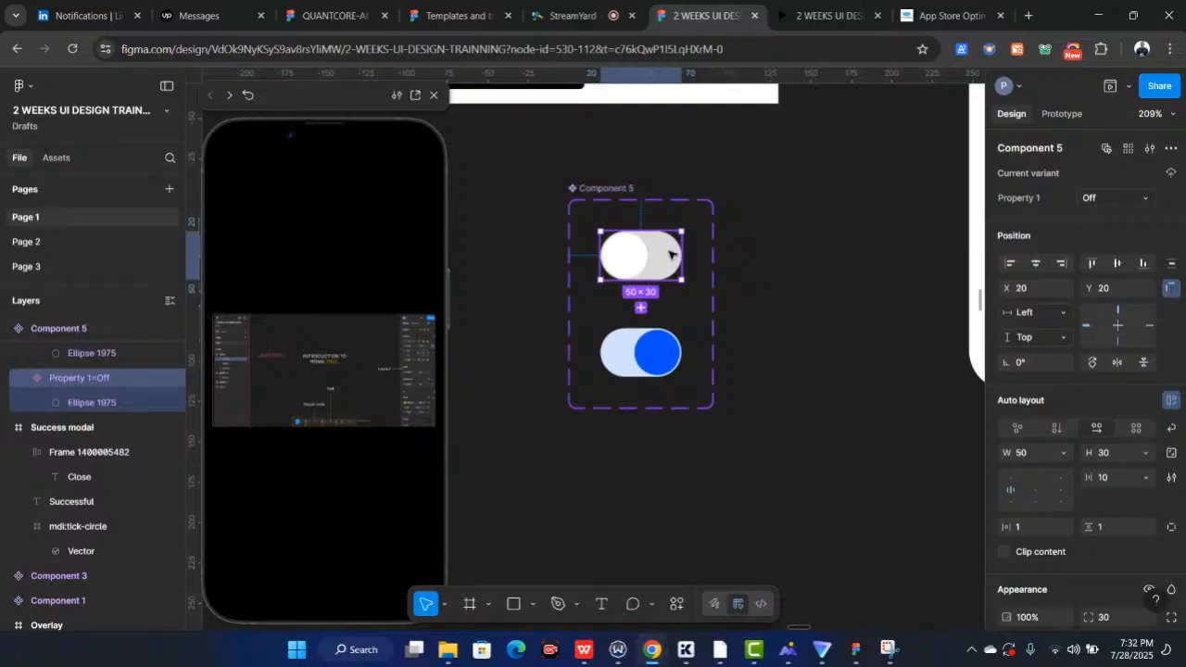
pyautogui.moveTo(673, 254); pyautogui.dragTo(854, 202)
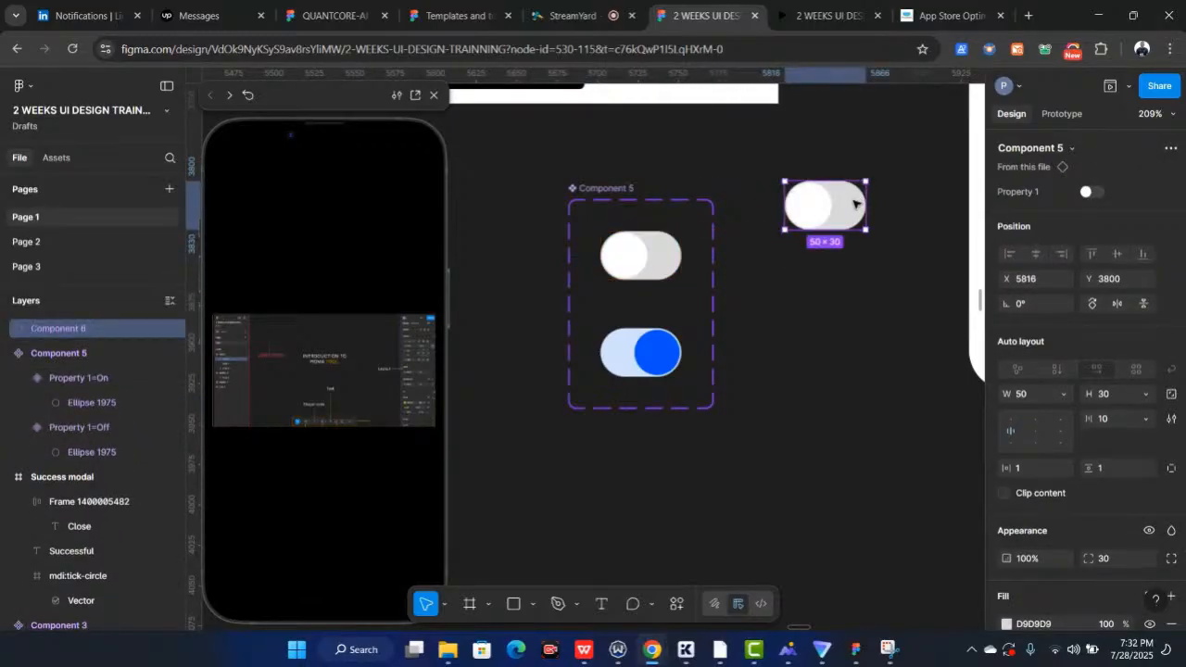
# Replace the old toggle in the Buy screen's Invest weekly row with the new toggle instance
pyautogui.scroll(5, 854, 202)
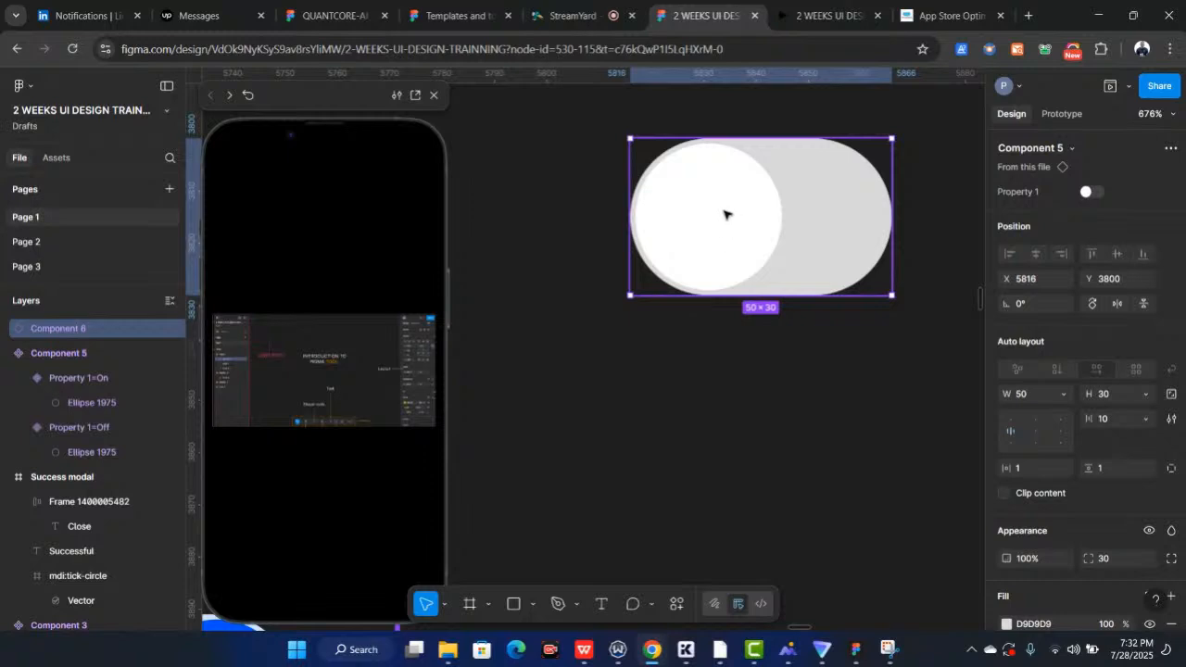
pyautogui.scroll(-5, 725, 215)
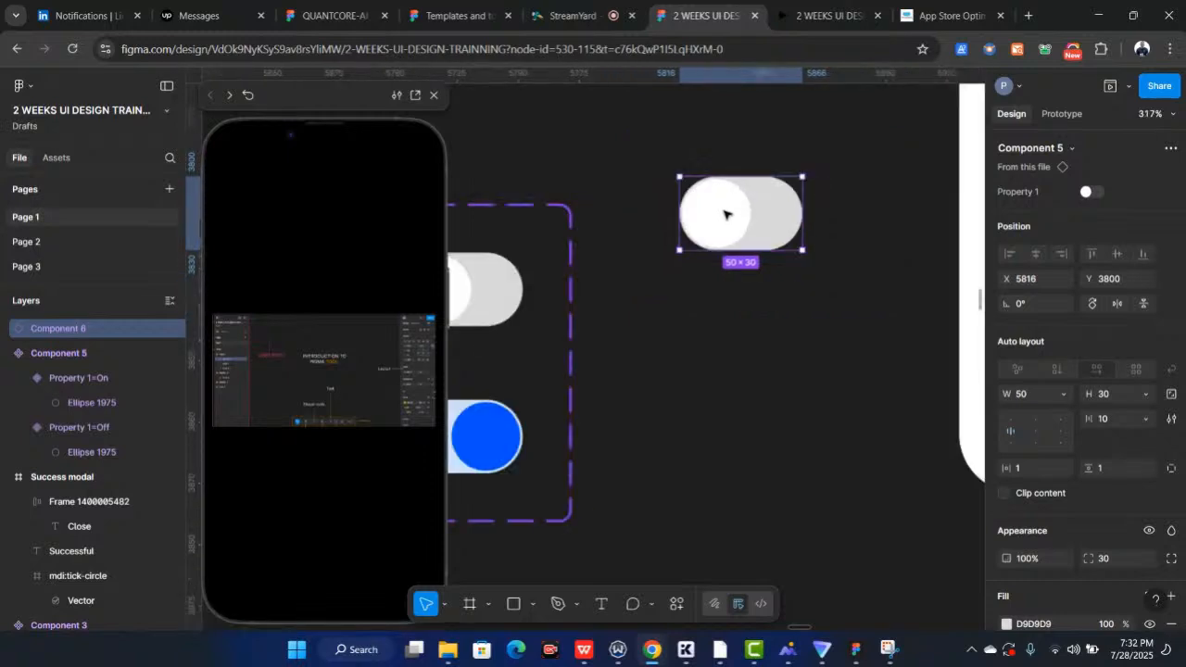
pyautogui.hscroll(-1, 727, 215)
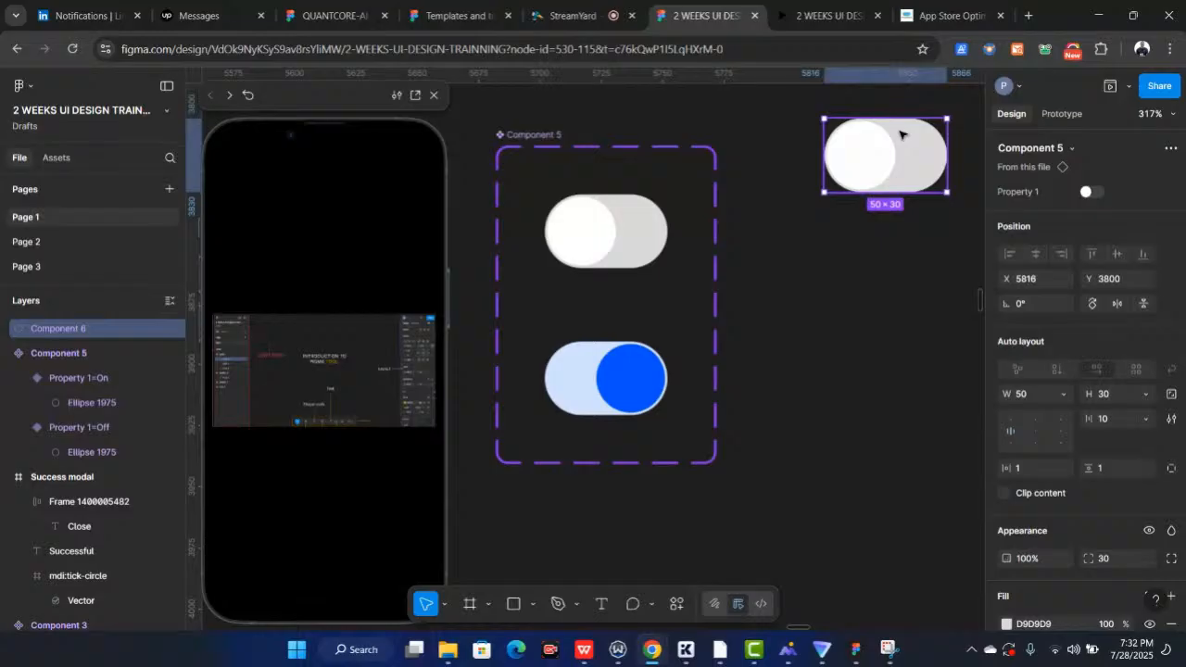
pyautogui.scroll(1, 810, 217)
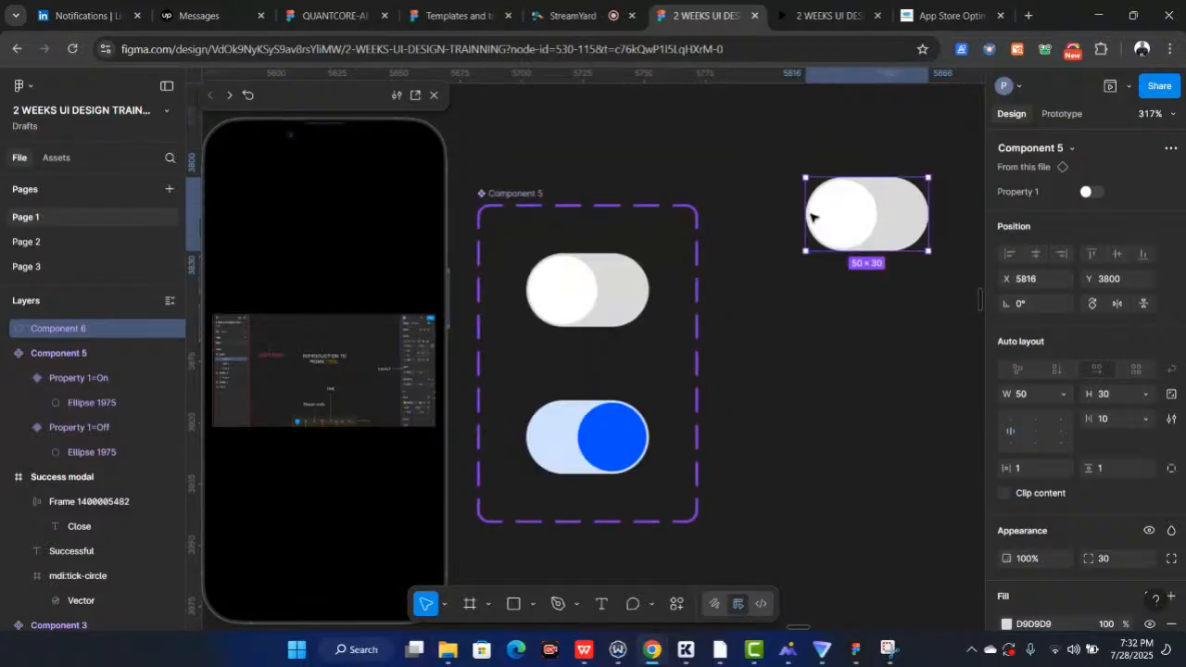
pyautogui.scroll(-3, 811, 217)
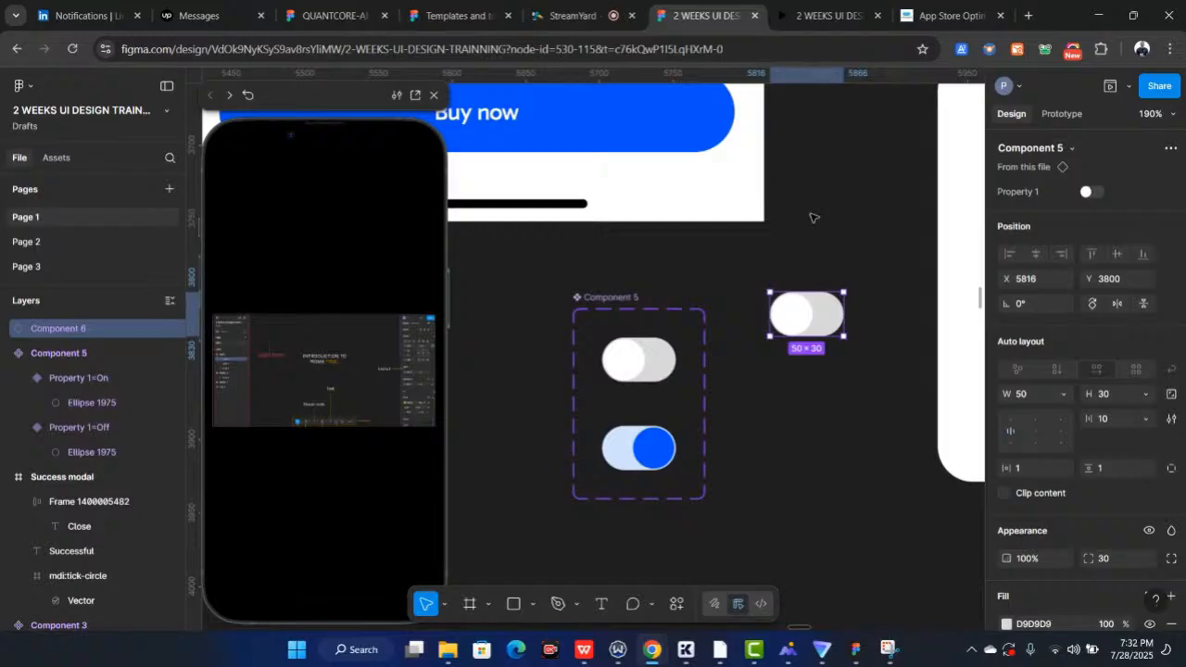
pyautogui.scroll(-5, 814, 218)
pyautogui.scroll(3, 813, 217)
pyautogui.scroll(5, 765, 183)
pyautogui.click(765, 183)
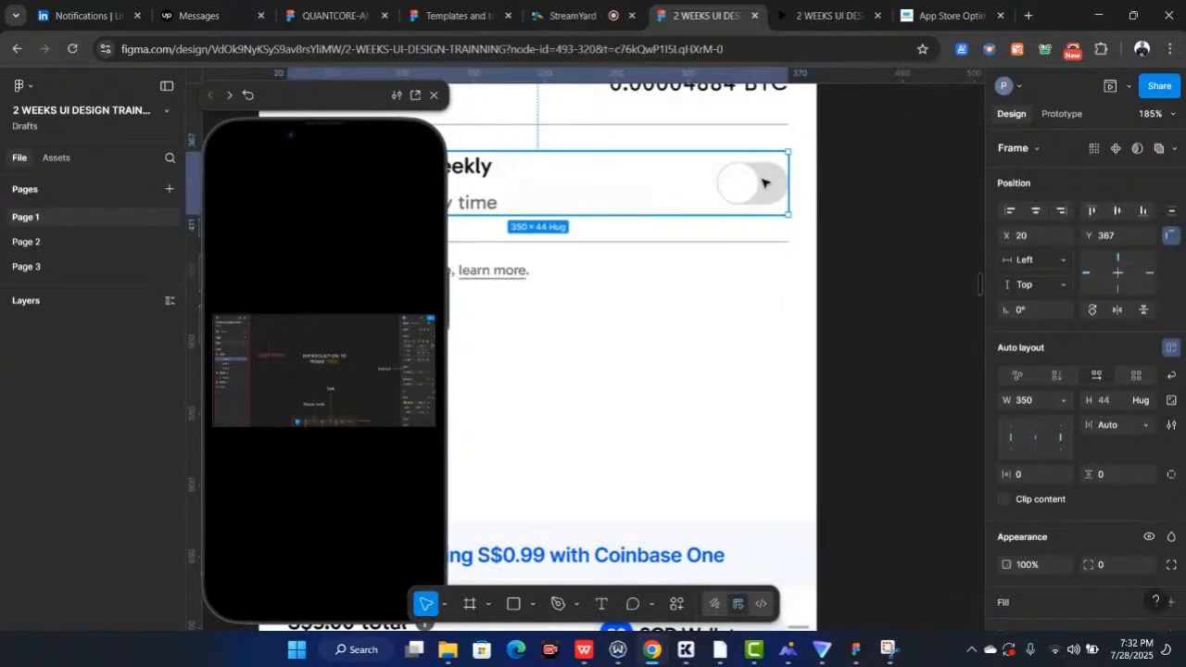
pyautogui.click(764, 183)
pyautogui.rightClick(763, 182)
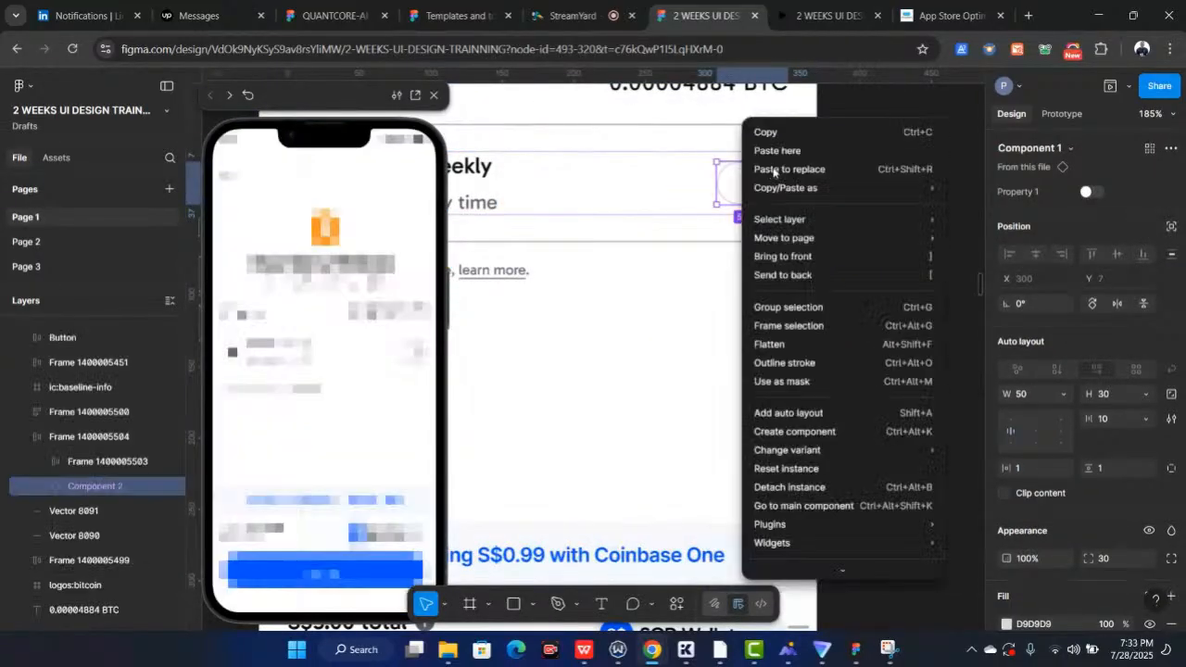
pyautogui.click(792, 173)
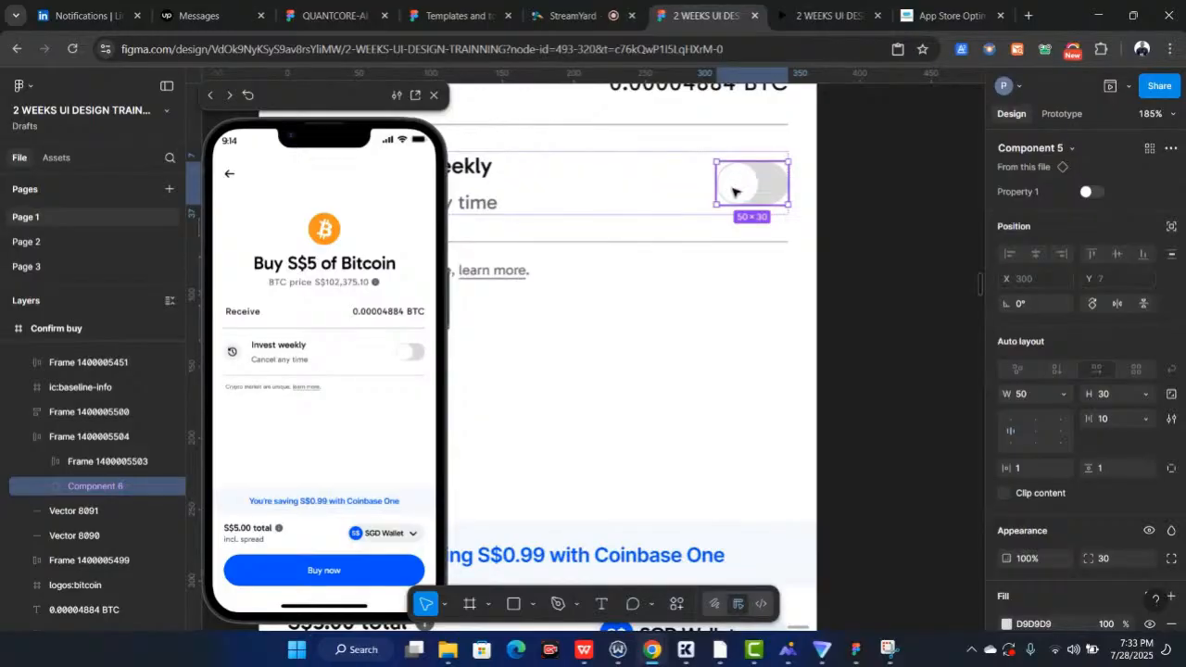
# Switch the placed toggle's Property 1 to On and back to Off
pyautogui.click(1090, 193)
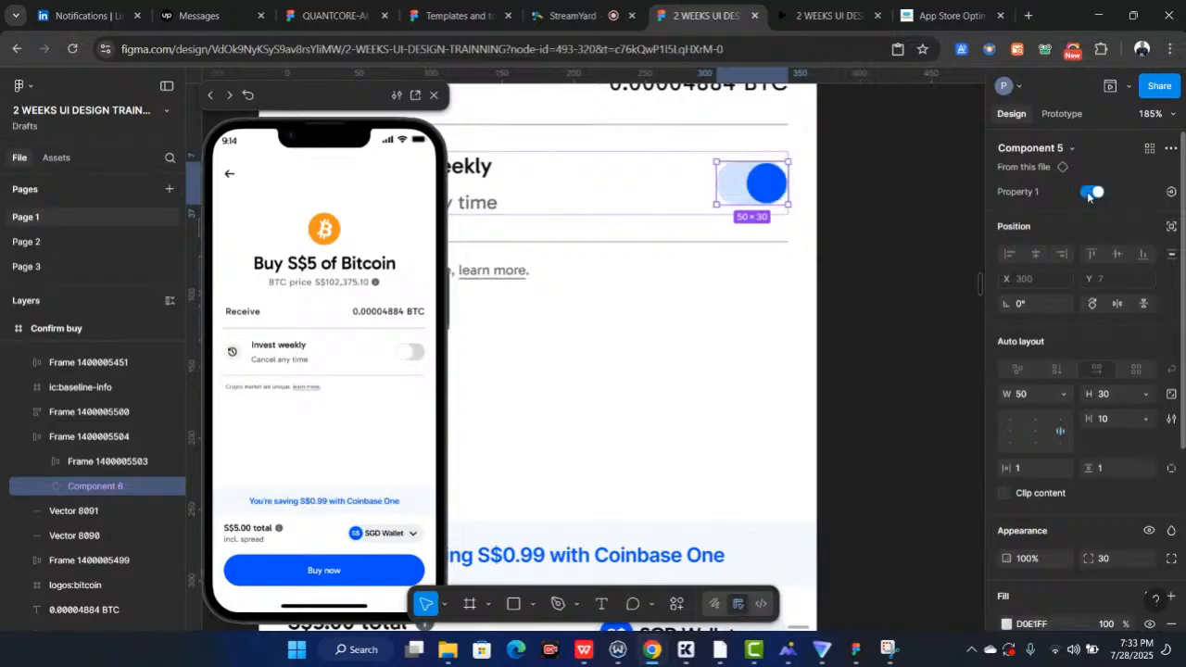
pyautogui.click(1098, 191)
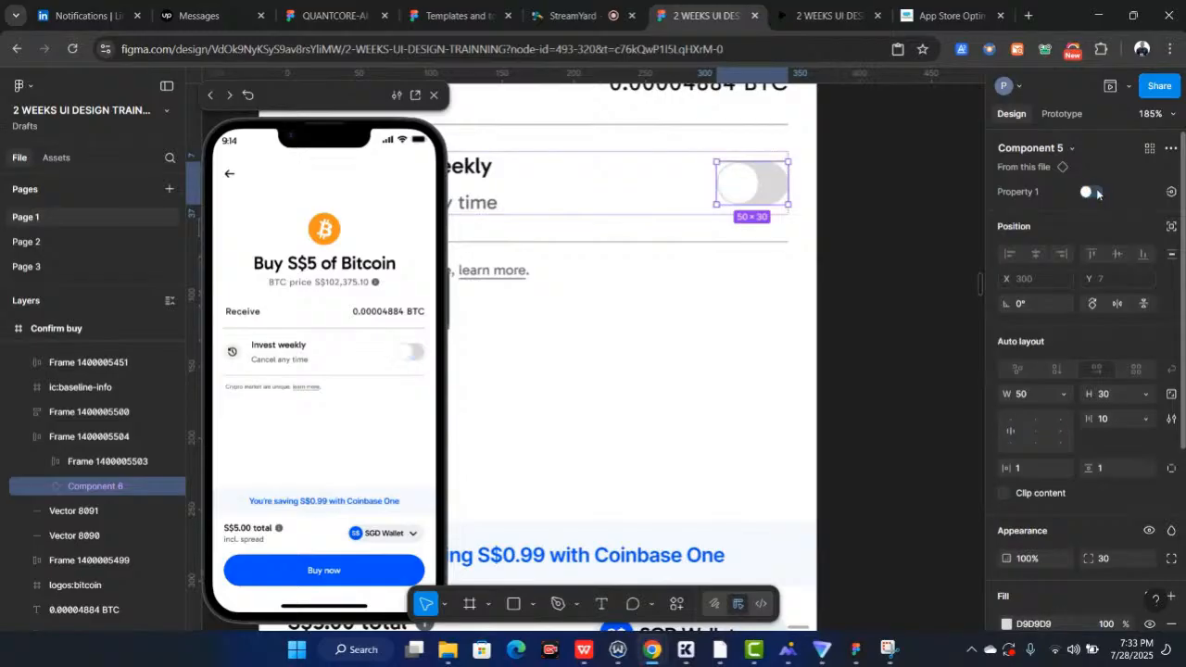
pyautogui.click(1092, 190)
pyautogui.click(1091, 190)
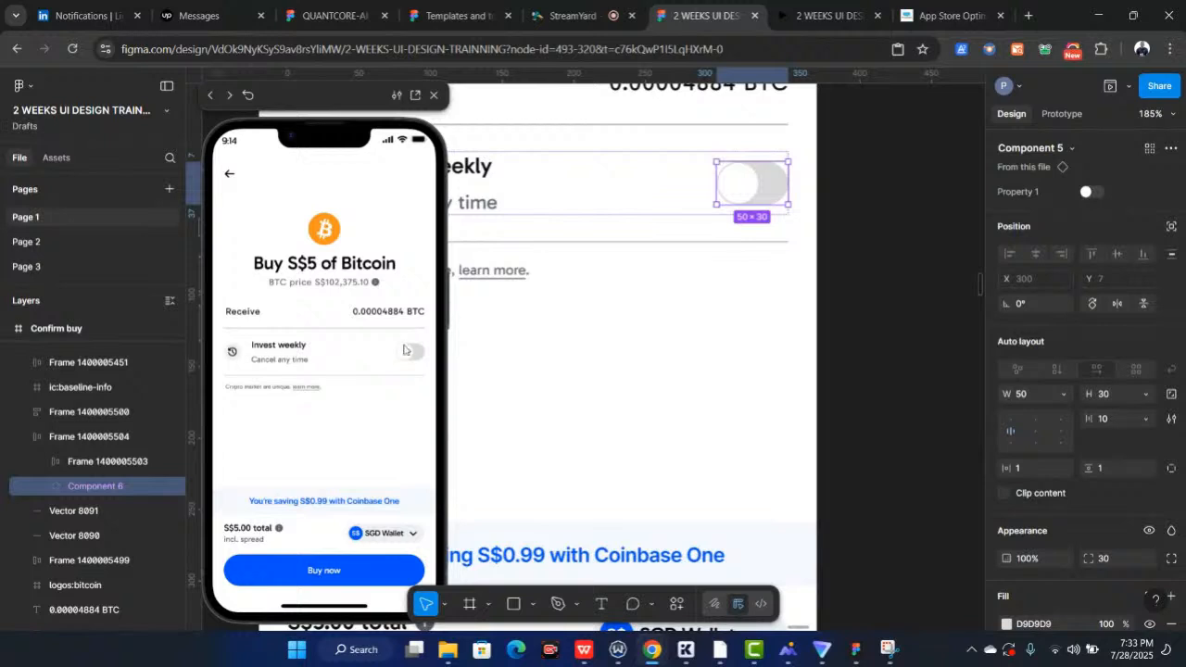
# Test the Invest weekly toggle by tapping it in the prototype preview
pyautogui.click(406, 353)
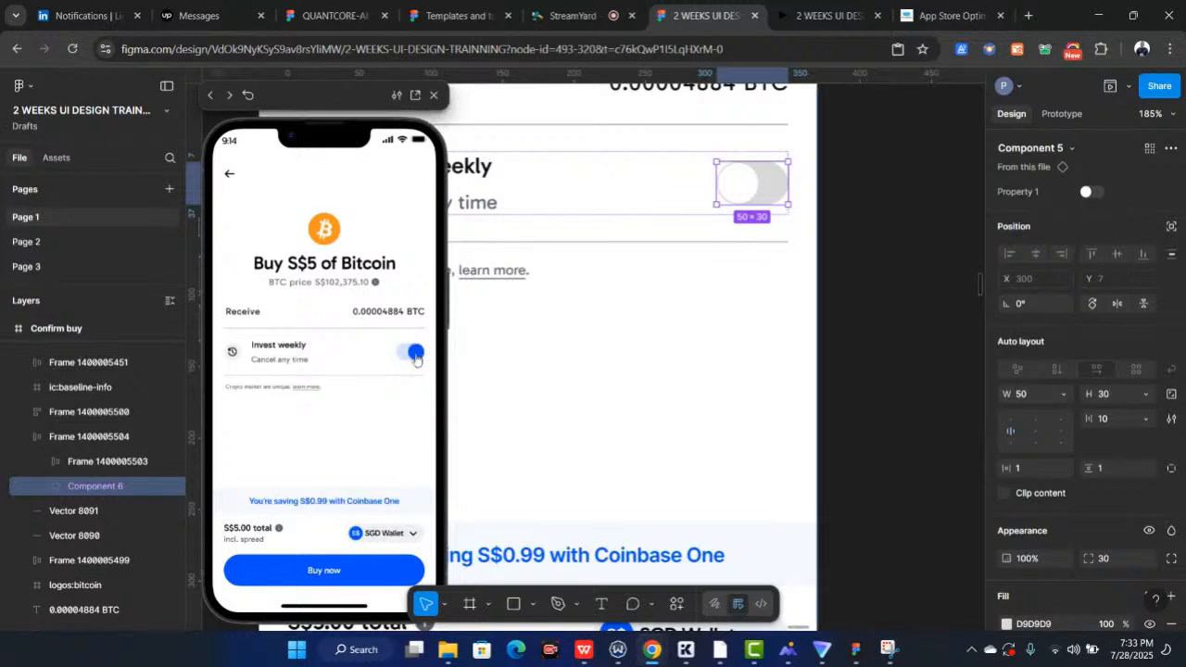
pyautogui.click(414, 355)
pyautogui.click(409, 358)
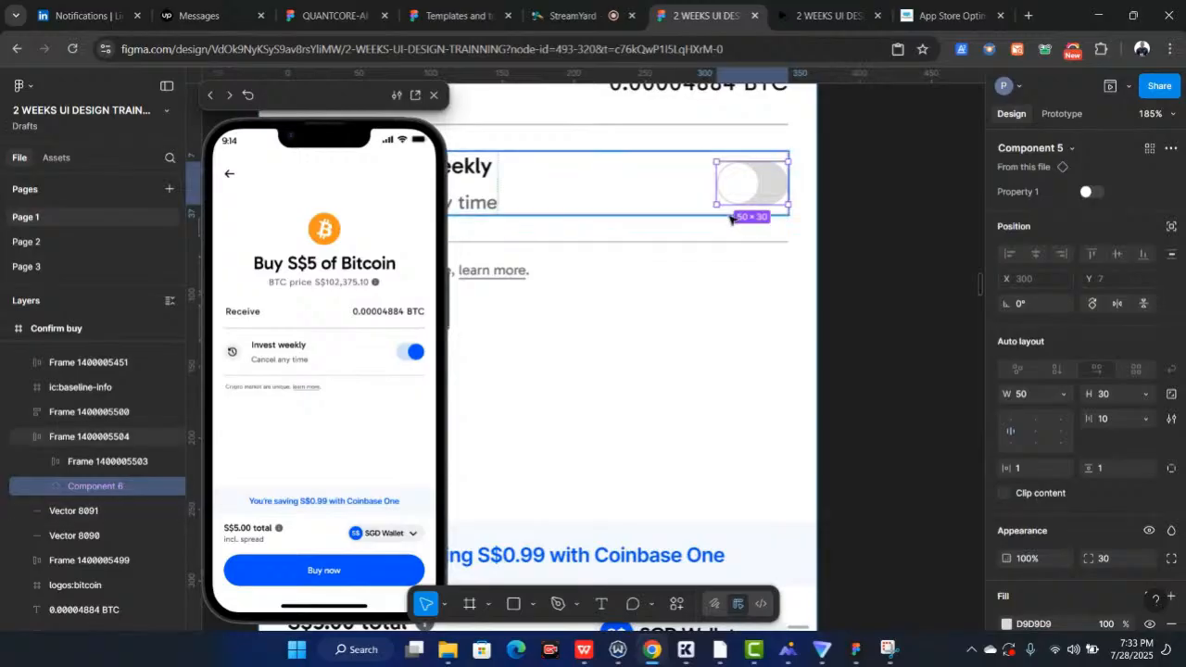
# Play through the prototype from the splash screen, buying, going back, and closing the success overlay
pyautogui.scroll(-3, 728, 178)
pyautogui.scroll(-5, 730, 219)
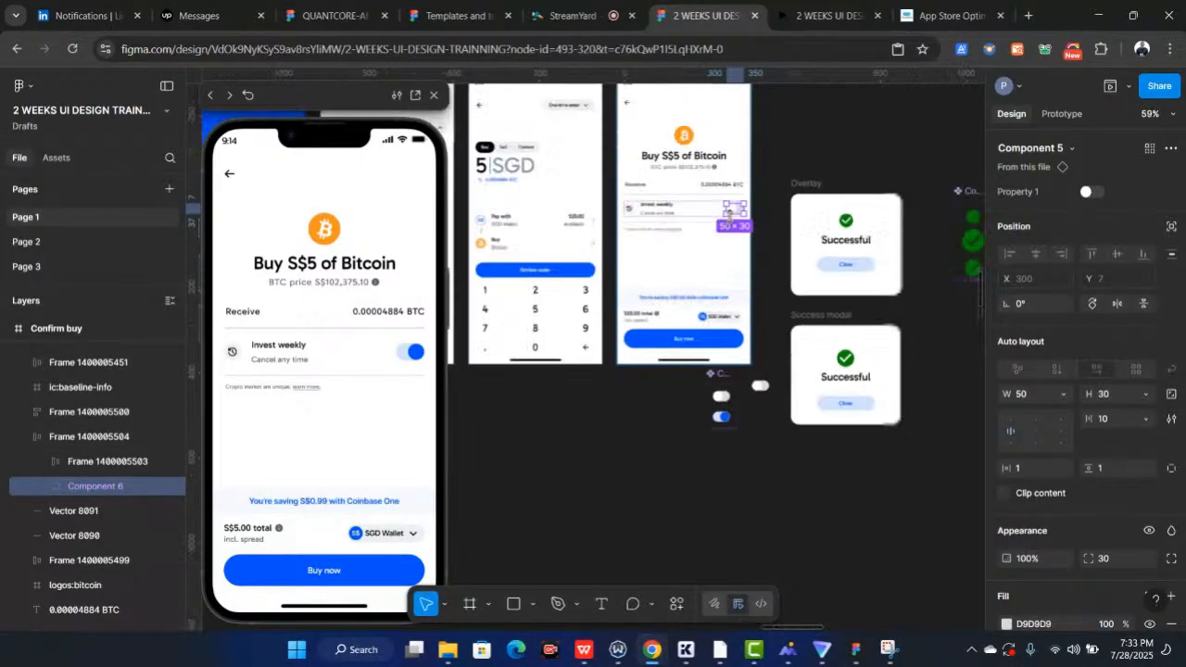
pyautogui.scroll(-5, 728, 213)
pyautogui.scroll(4, 627, 158)
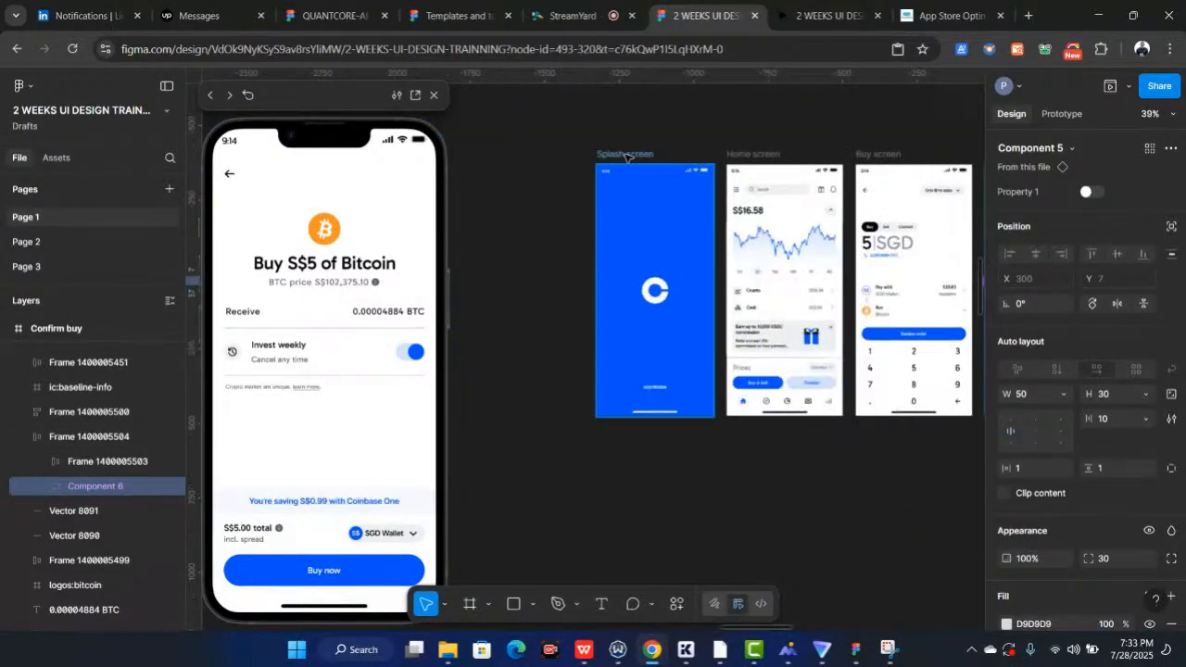
pyautogui.click(626, 155)
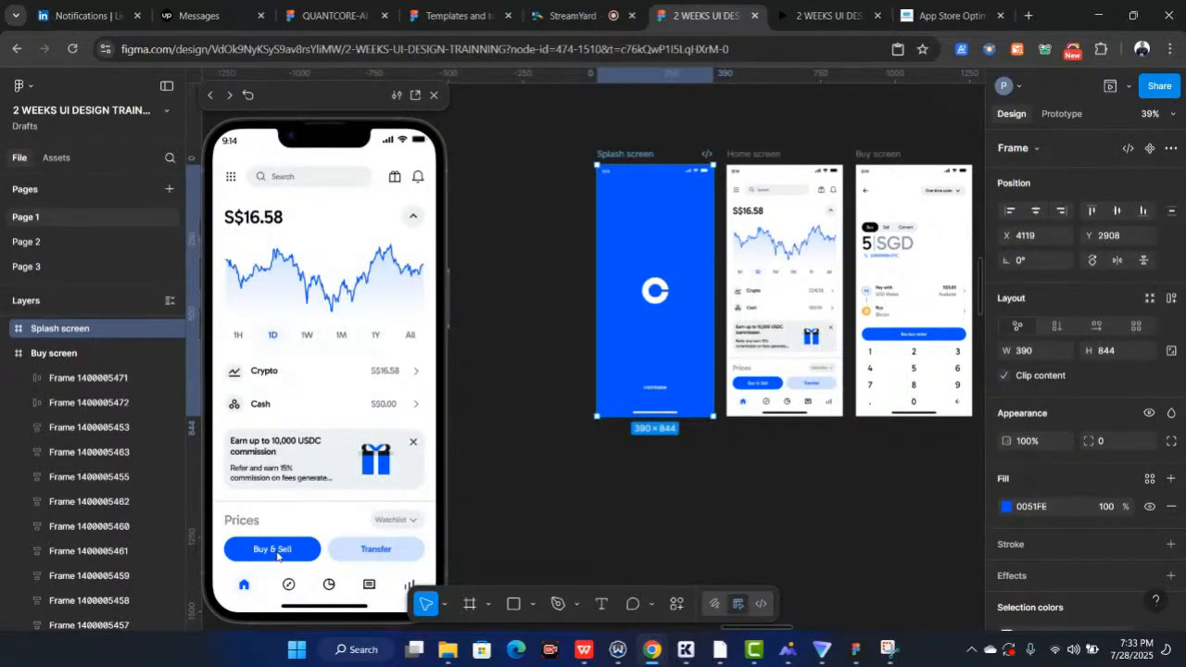
pyautogui.click(279, 556)
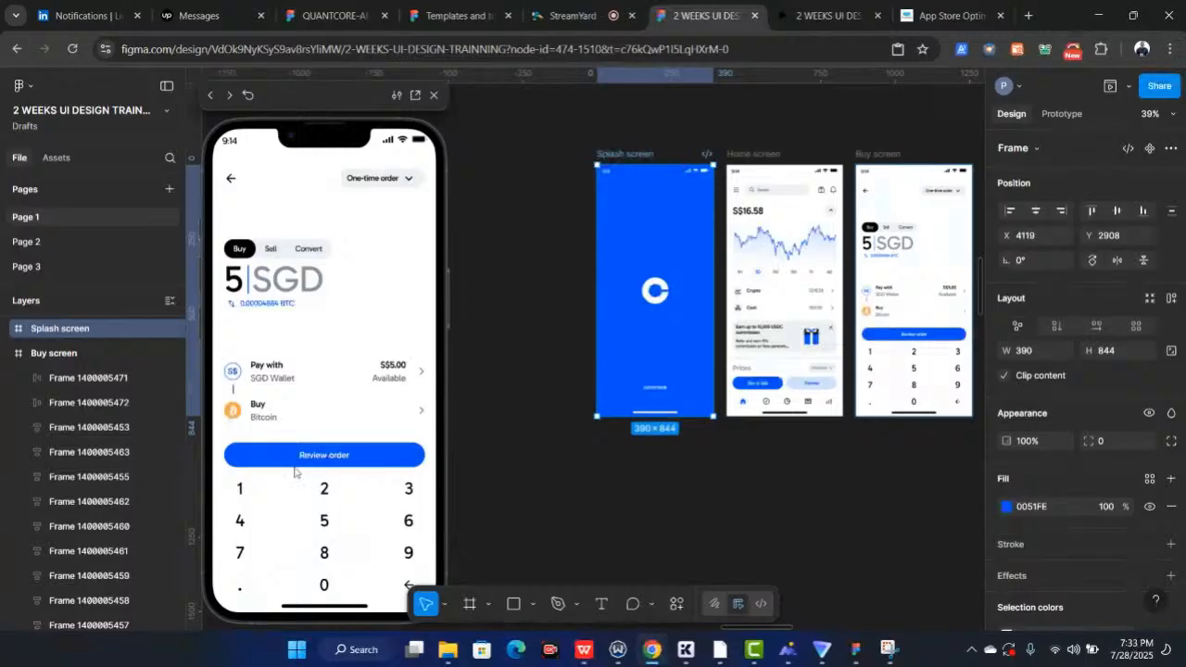
pyautogui.click(321, 454)
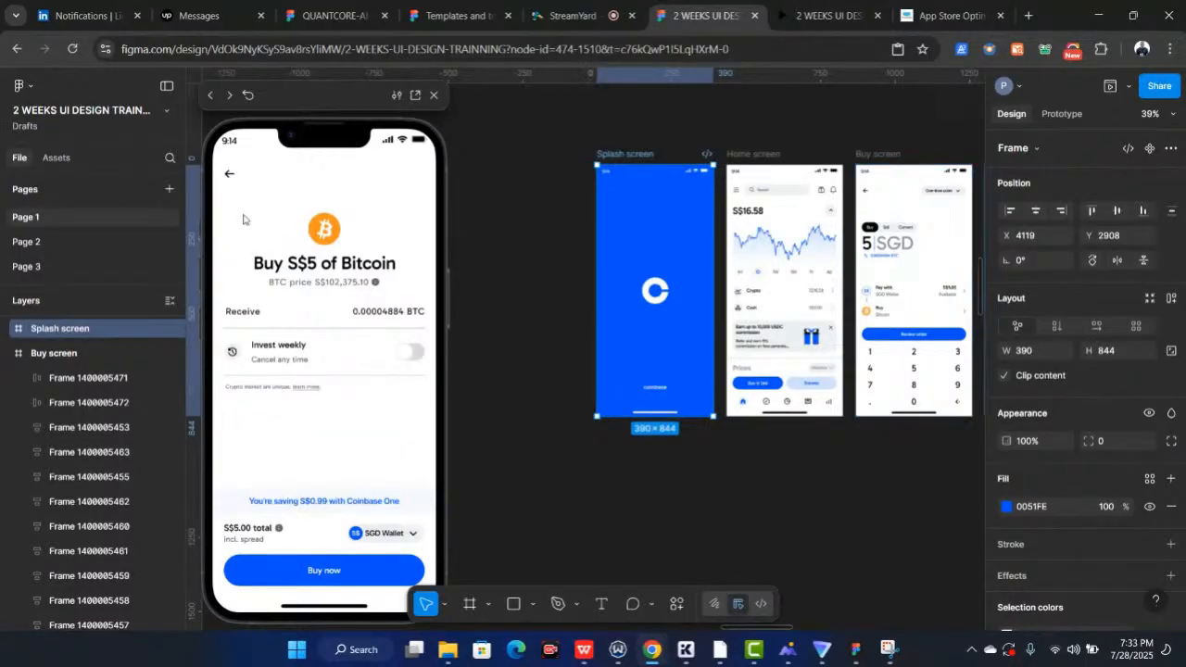
pyautogui.click(230, 178)
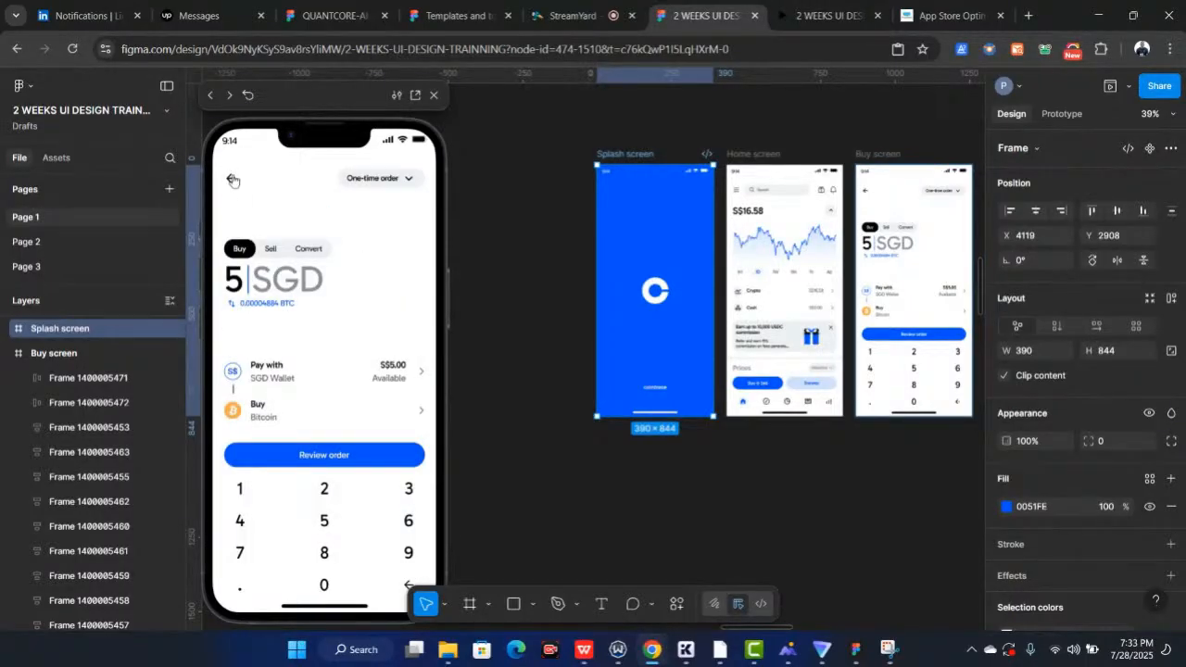
pyautogui.click(231, 179)
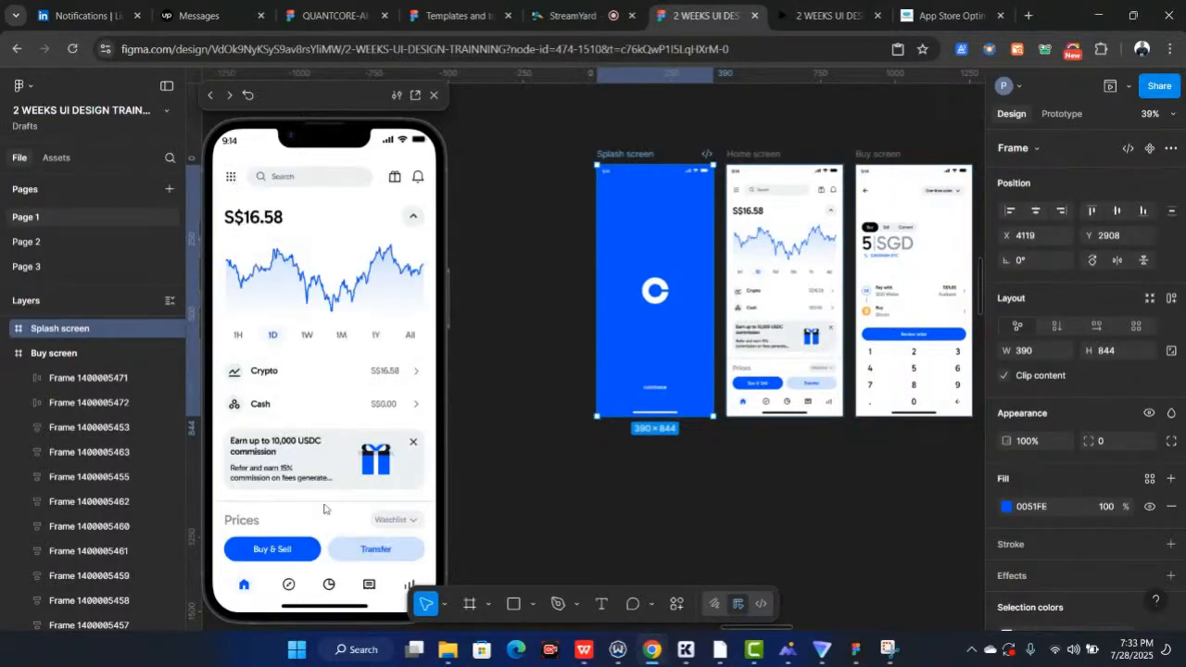
pyautogui.click(290, 553)
pyautogui.click(312, 455)
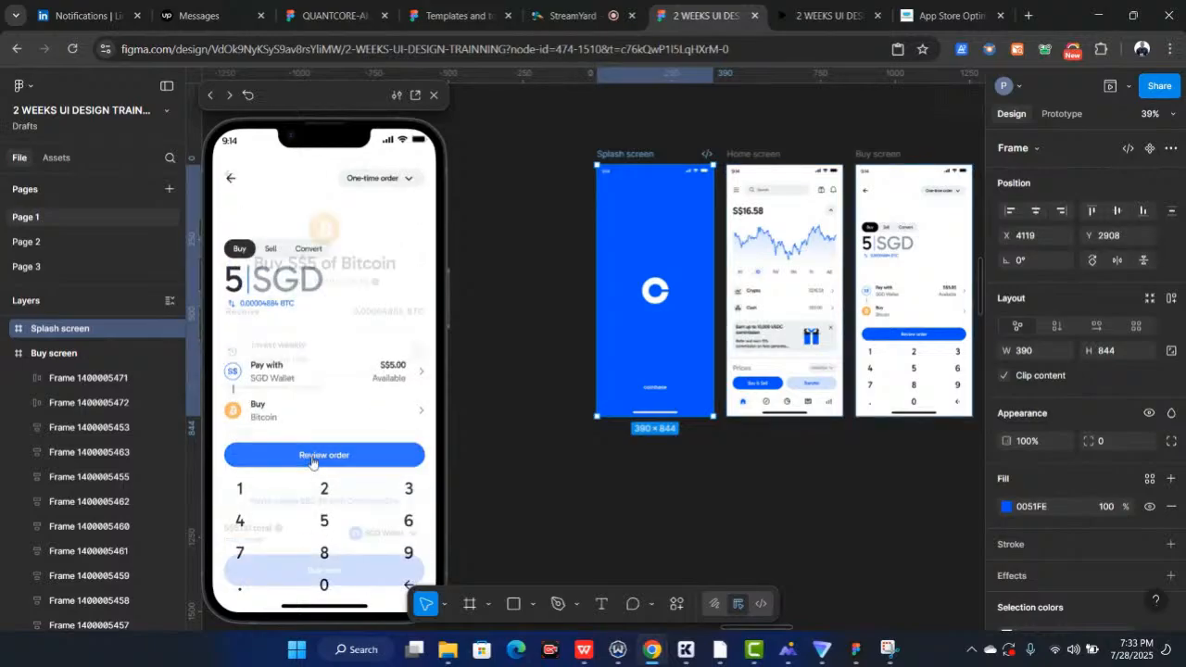
pyautogui.click(343, 574)
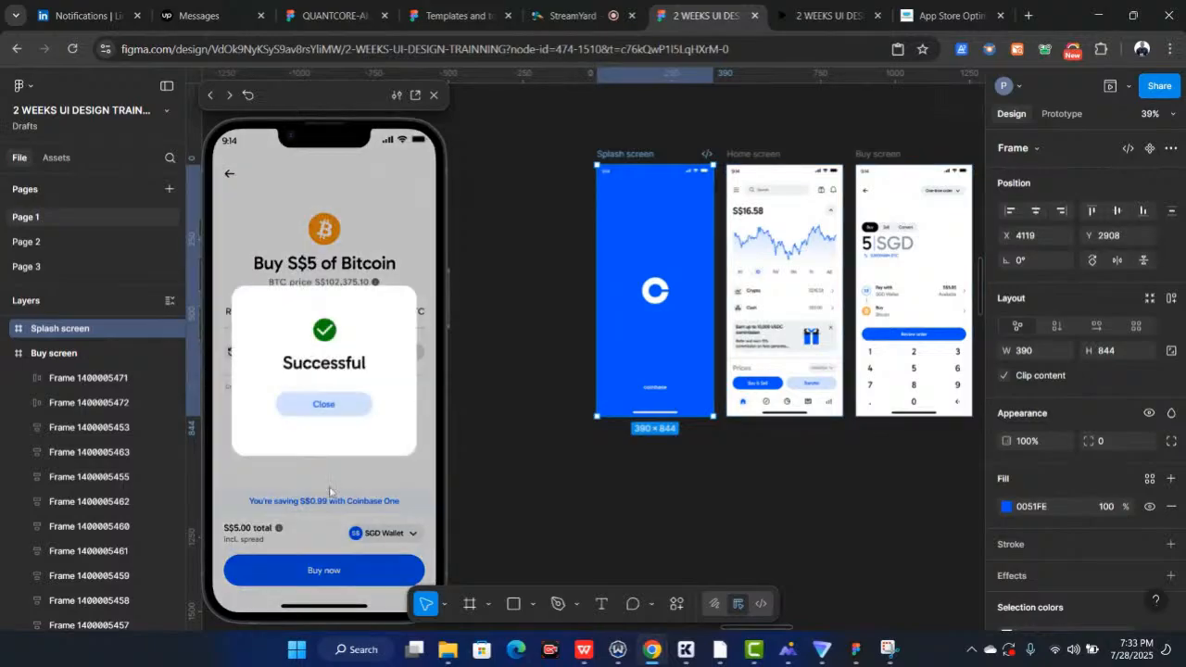
pyautogui.click(323, 403)
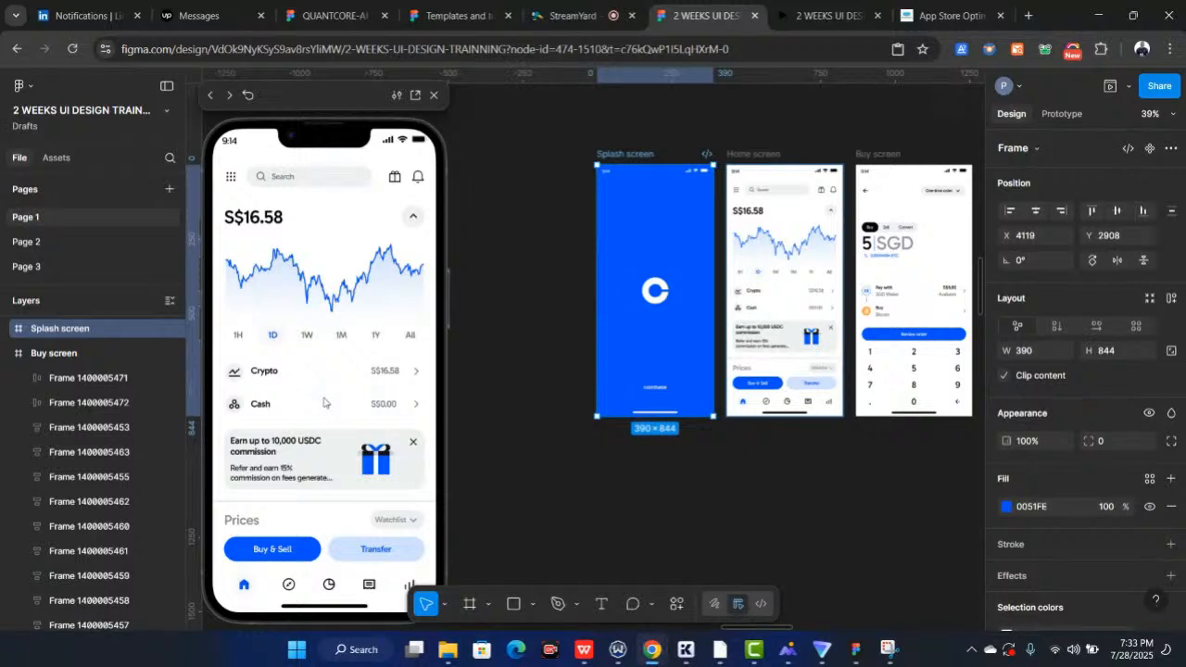
pyautogui.click(557, 18)
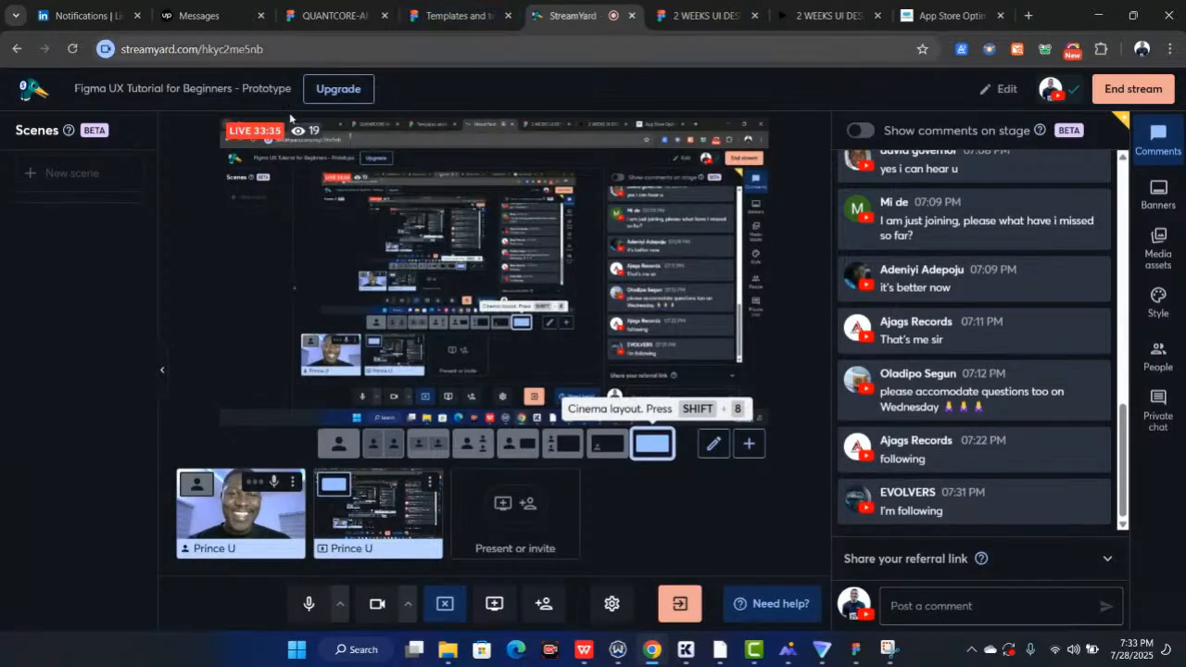
pyautogui.click(339, 443)
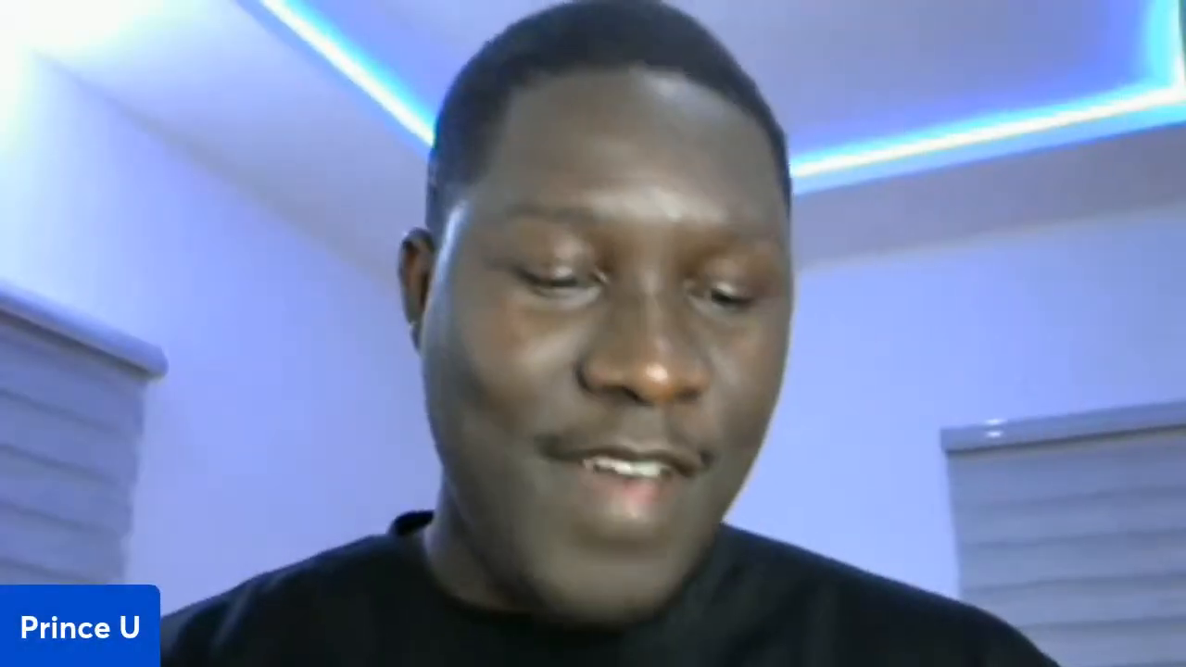